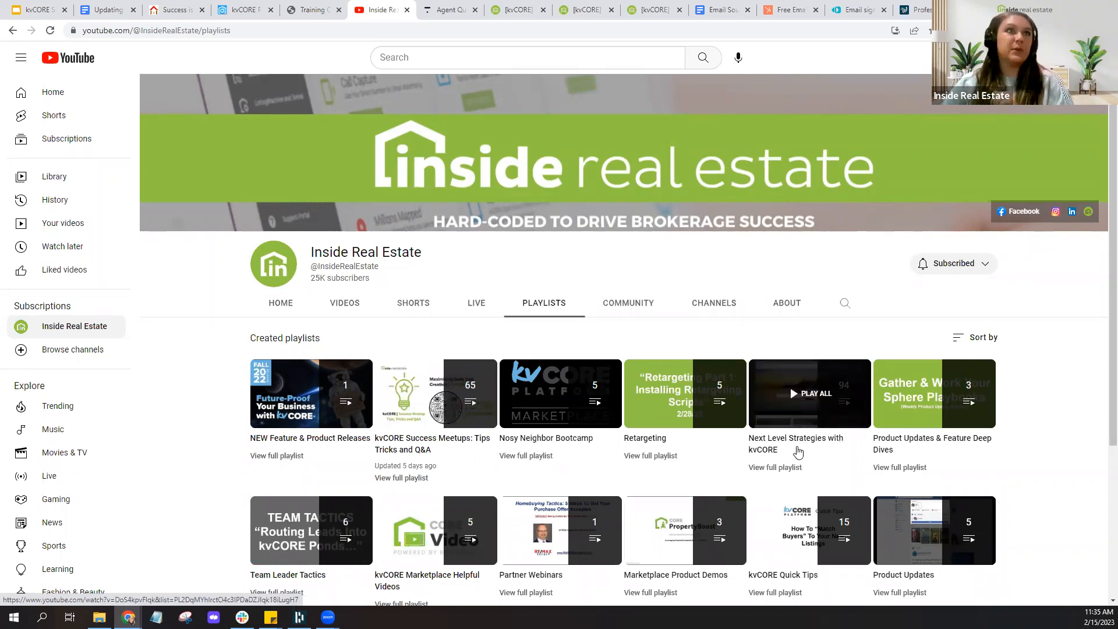
- Close the YouTube playlists and training calendar tabs and return to the kvCORE dashboard
click(407, 10)
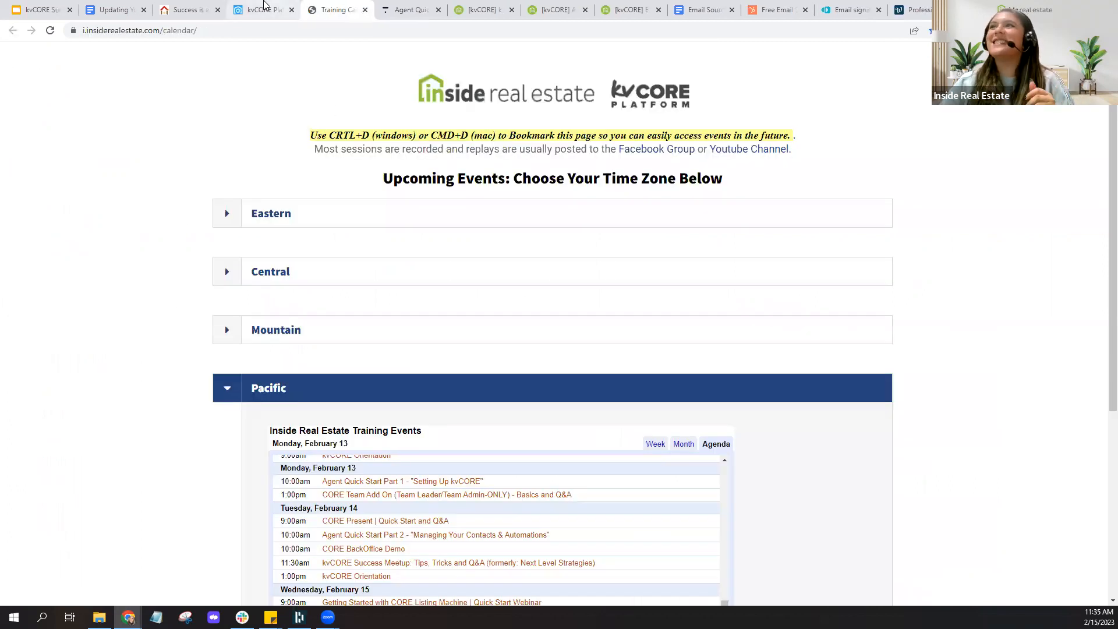
click(365, 10)
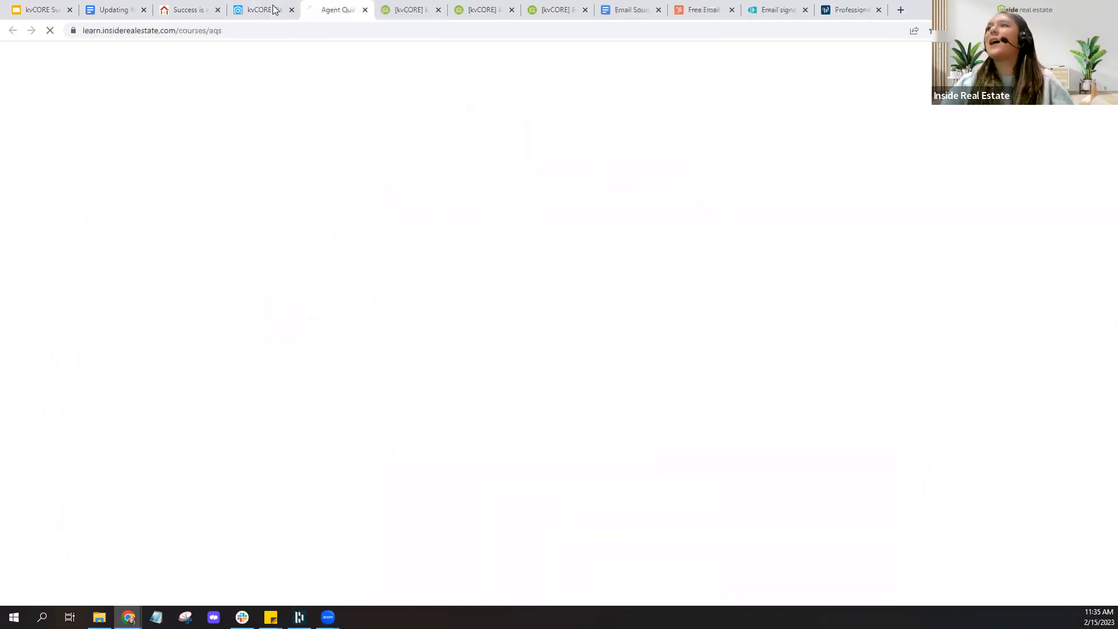
click(263, 10)
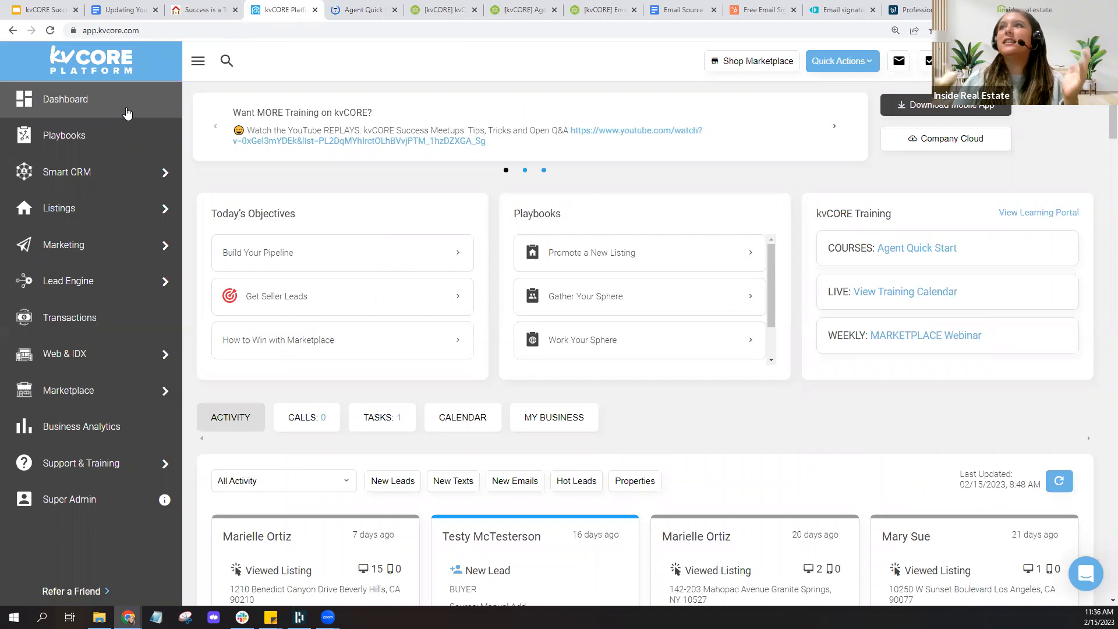
- Switch to the "Updating Your Email Signature" Google Doc, check its sharing access, and copy the document's web address
click(102, 5)
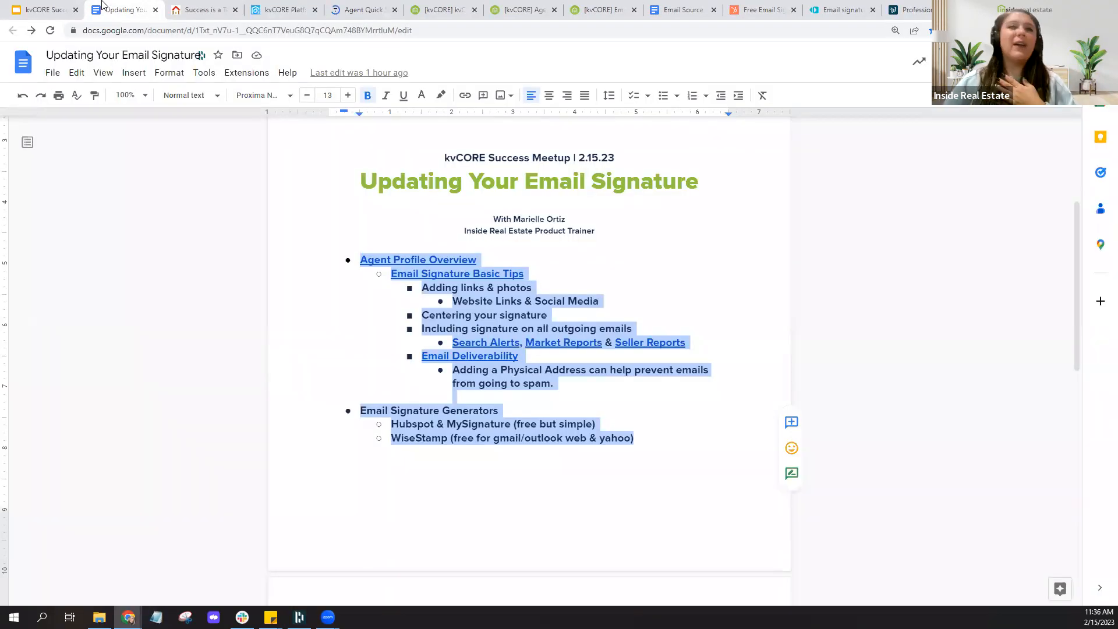
click(156, 238)
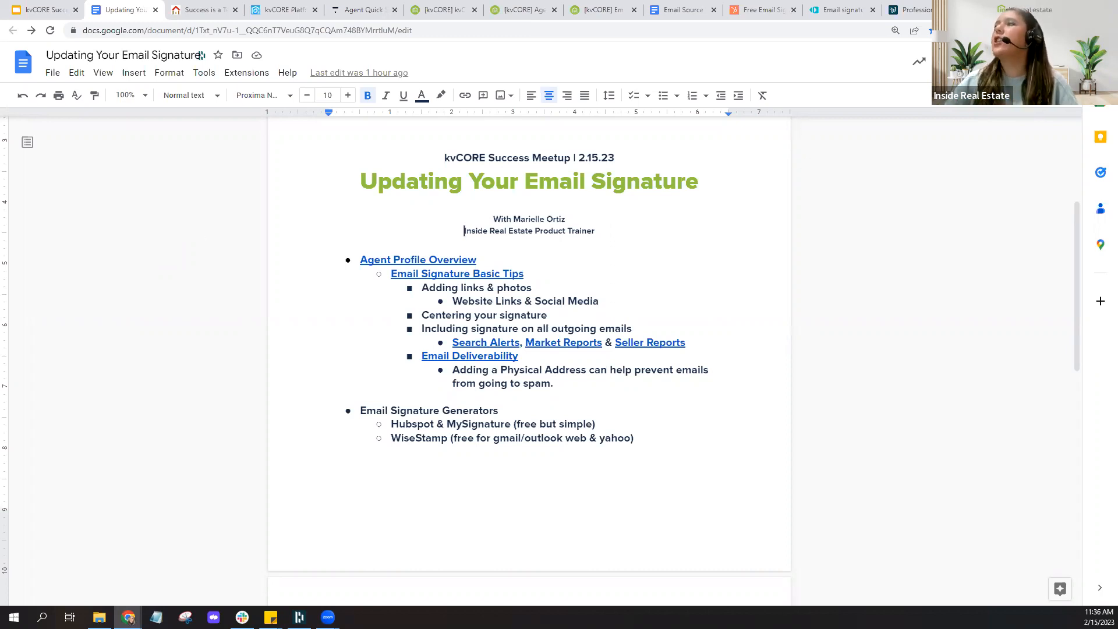
click(1045, 62)
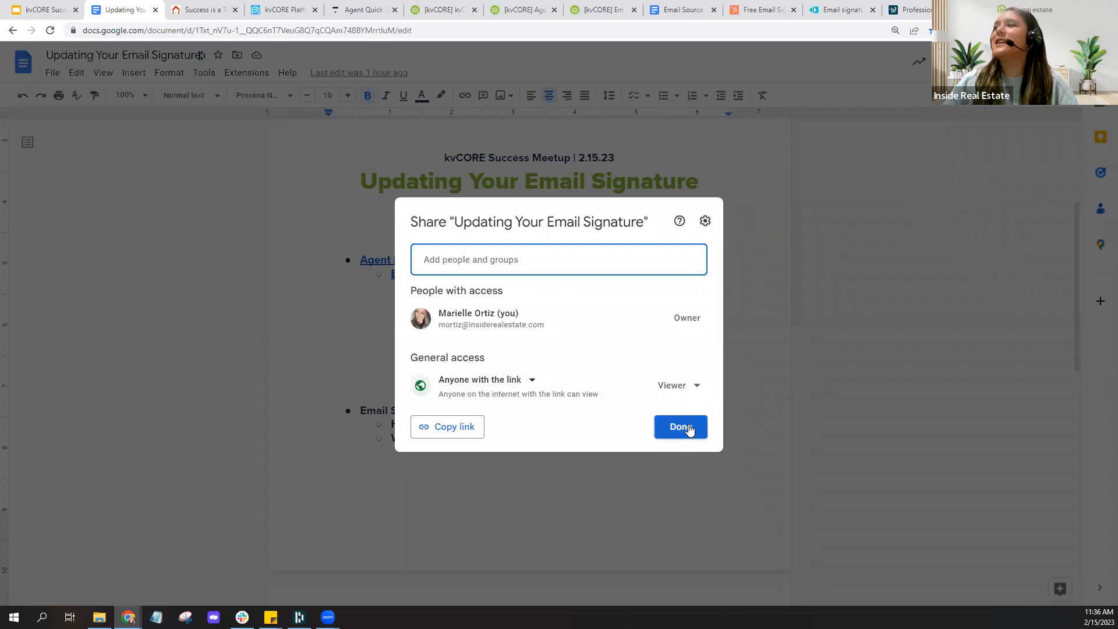
click(689, 428)
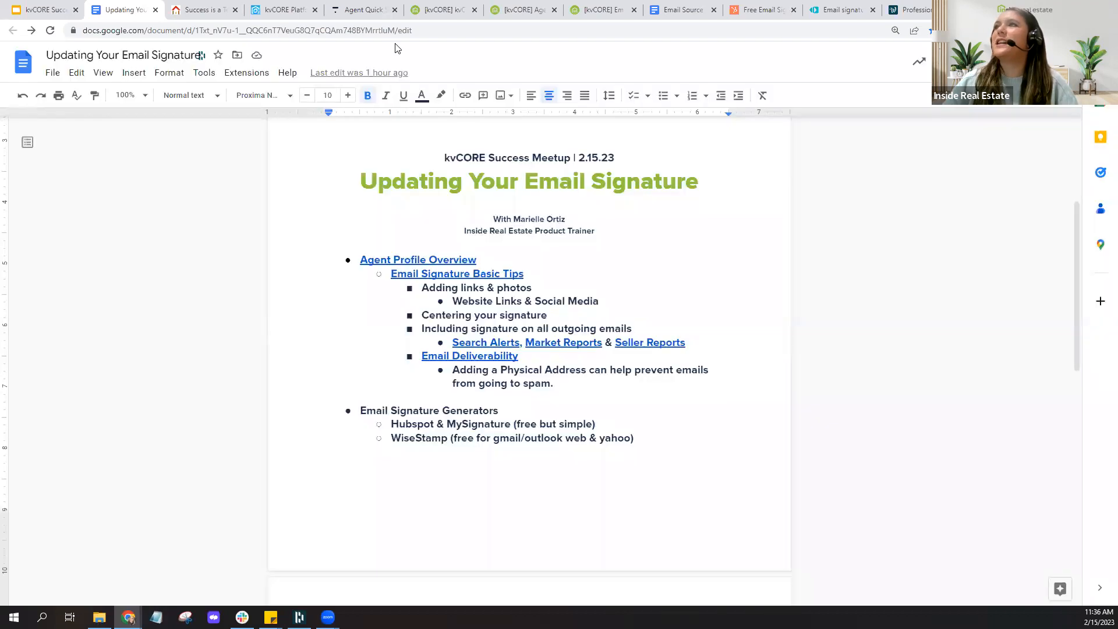
click(426, 33)
right_click(322, 34)
click(349, 78)
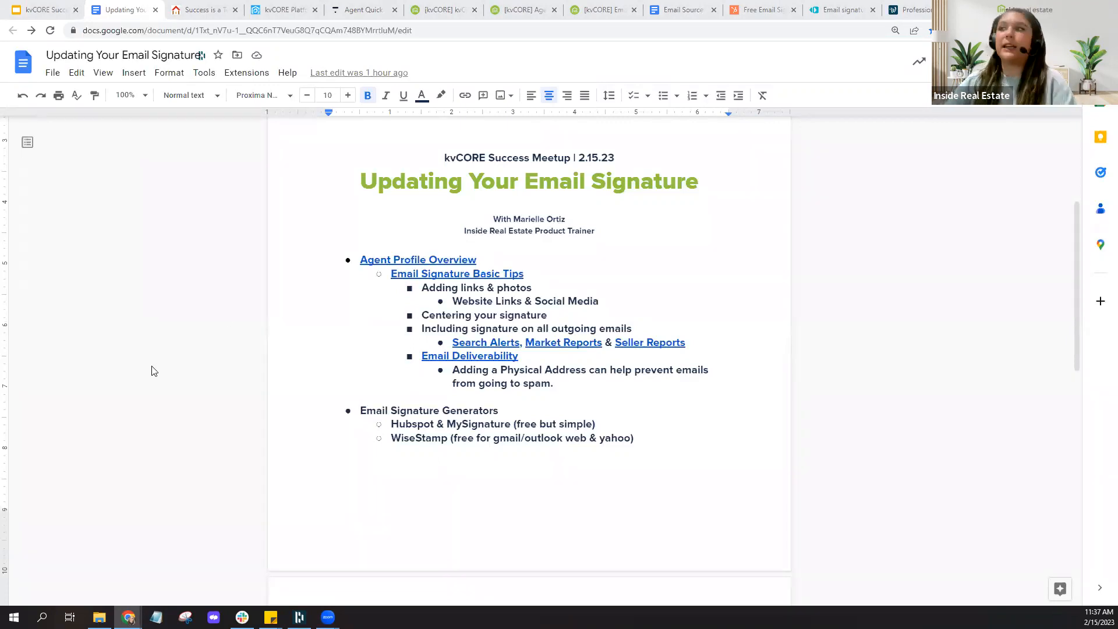
- Review the document's signature outline, challenge, helpful article and social links, QR code and recording link section
scroll(255, 313, up, 1)
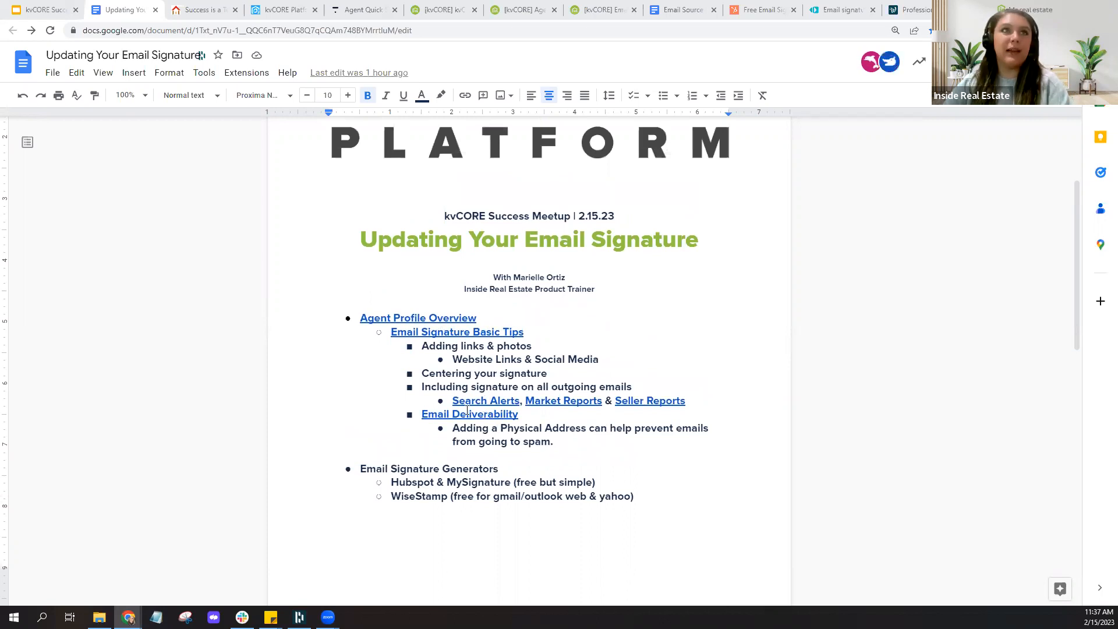
scroll(644, 405, down, 5)
scroll(645, 406, down, 3)
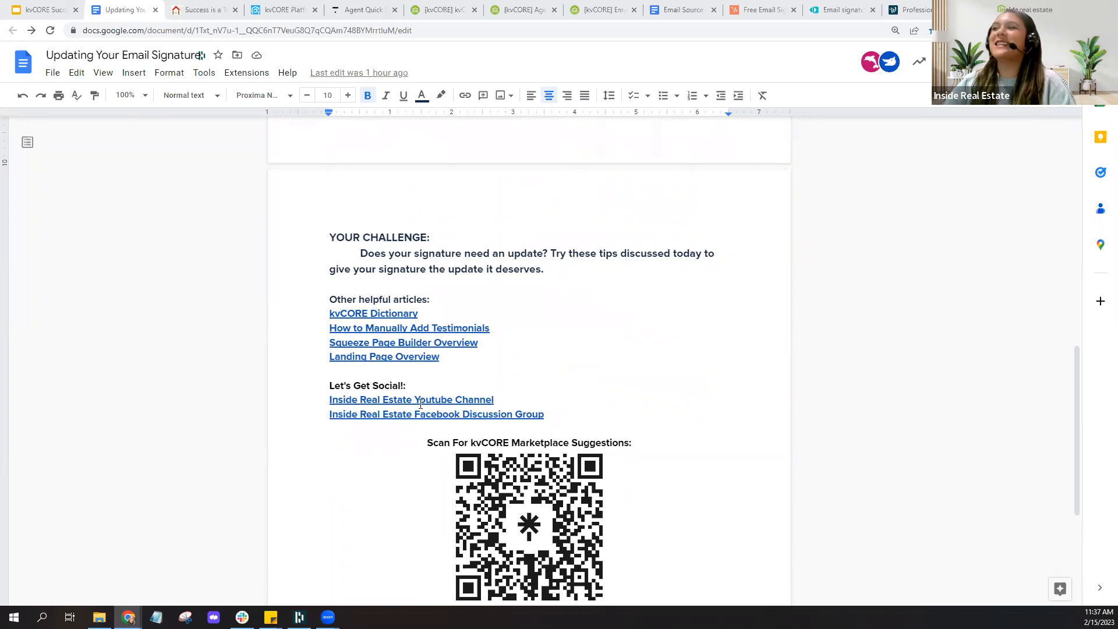
scroll(681, 451, down, 4)
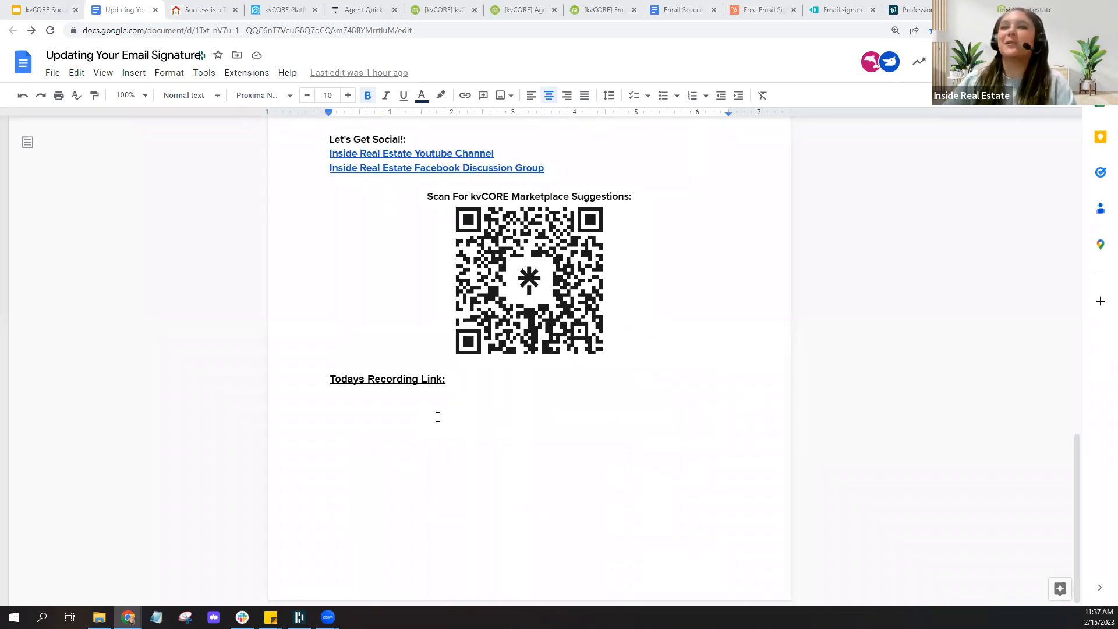
click(436, 393)
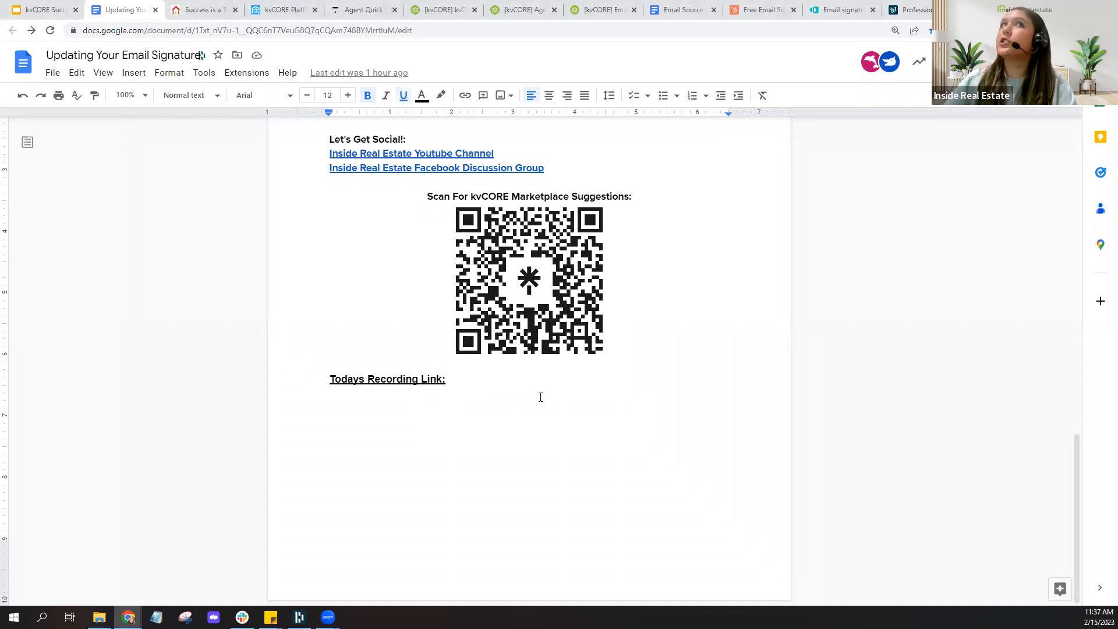
scroll(540, 397, up, 11)
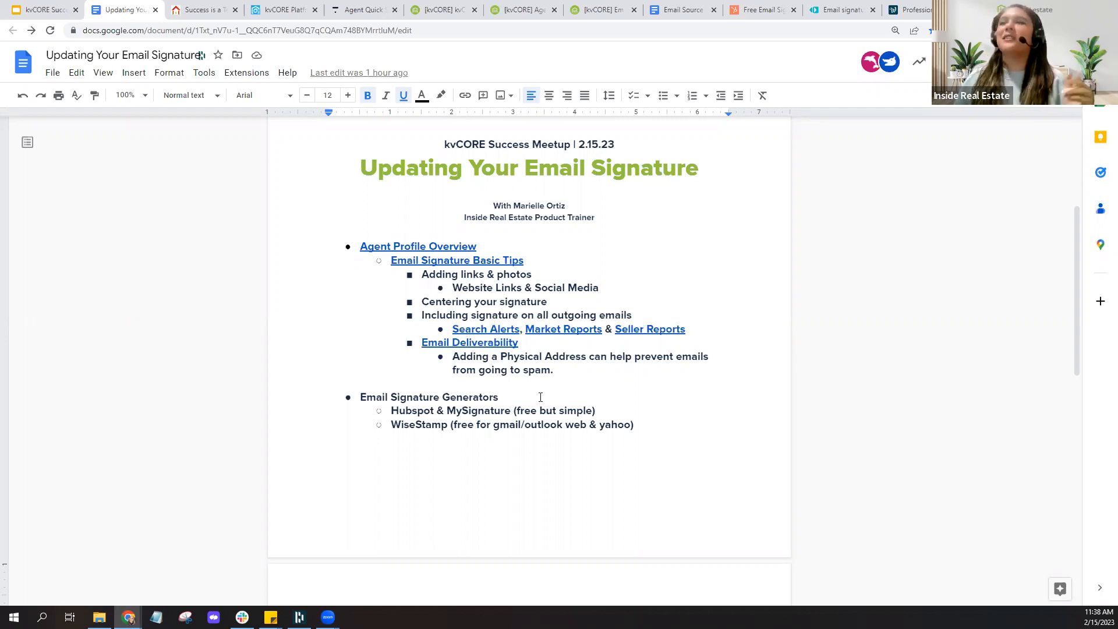
- Switch to kvCORE and open your own agent profile for editing
click(274, 11)
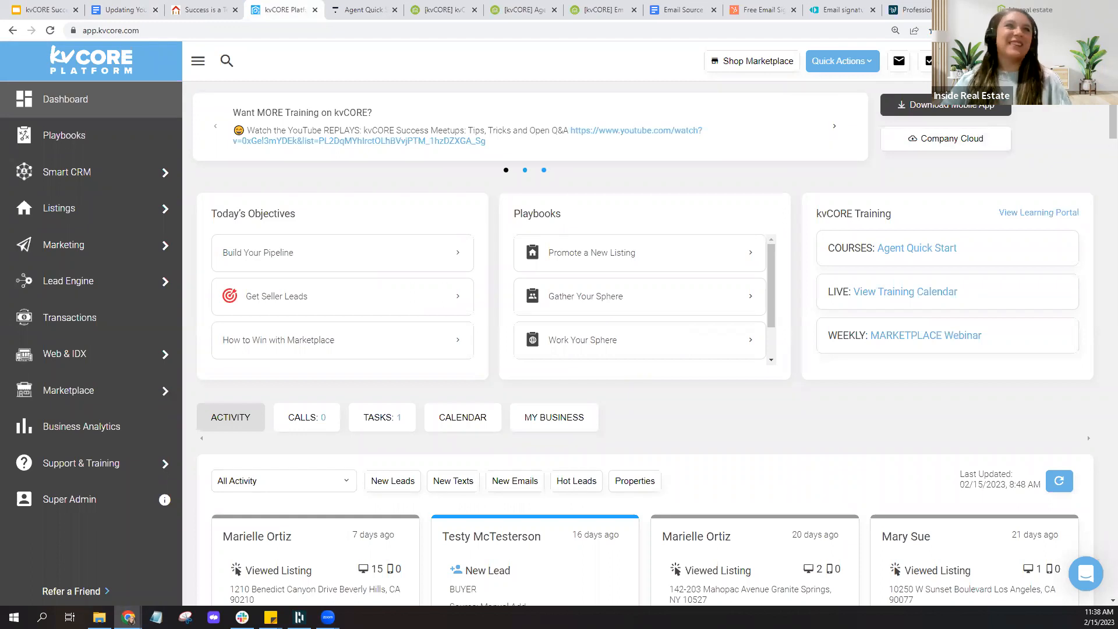
click(1051, 61)
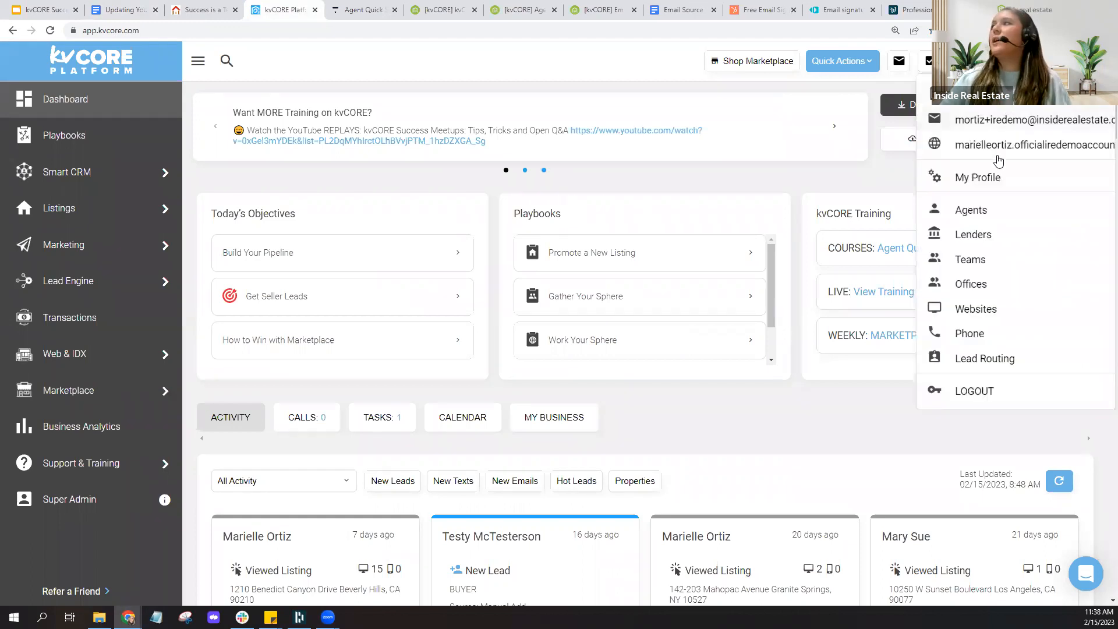
click(978, 190)
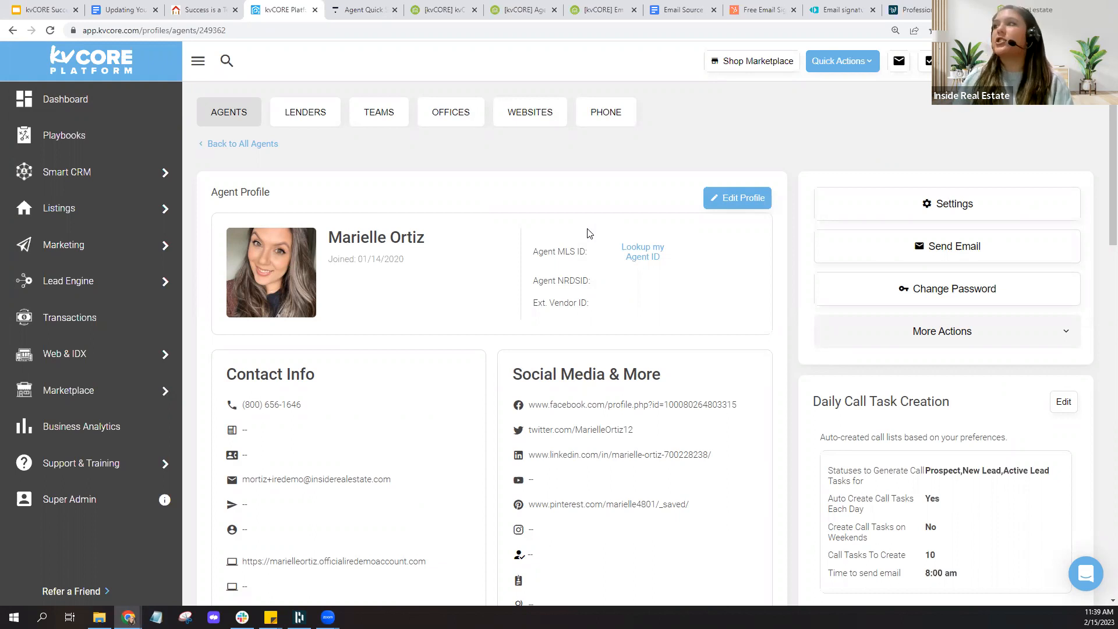
click(733, 201)
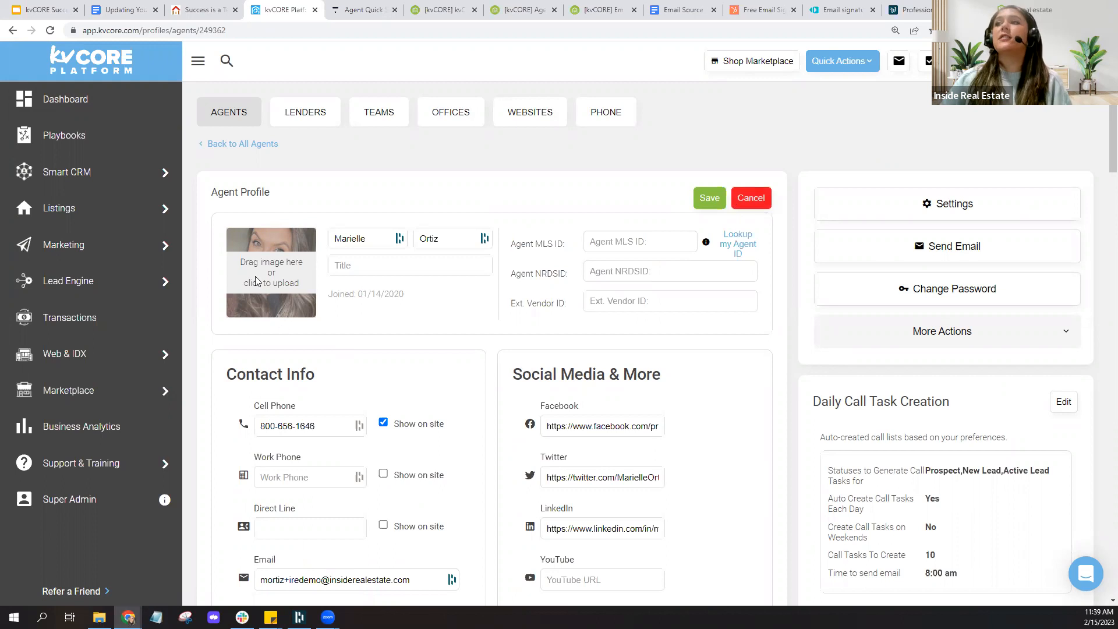
click(274, 286)
click(273, 285)
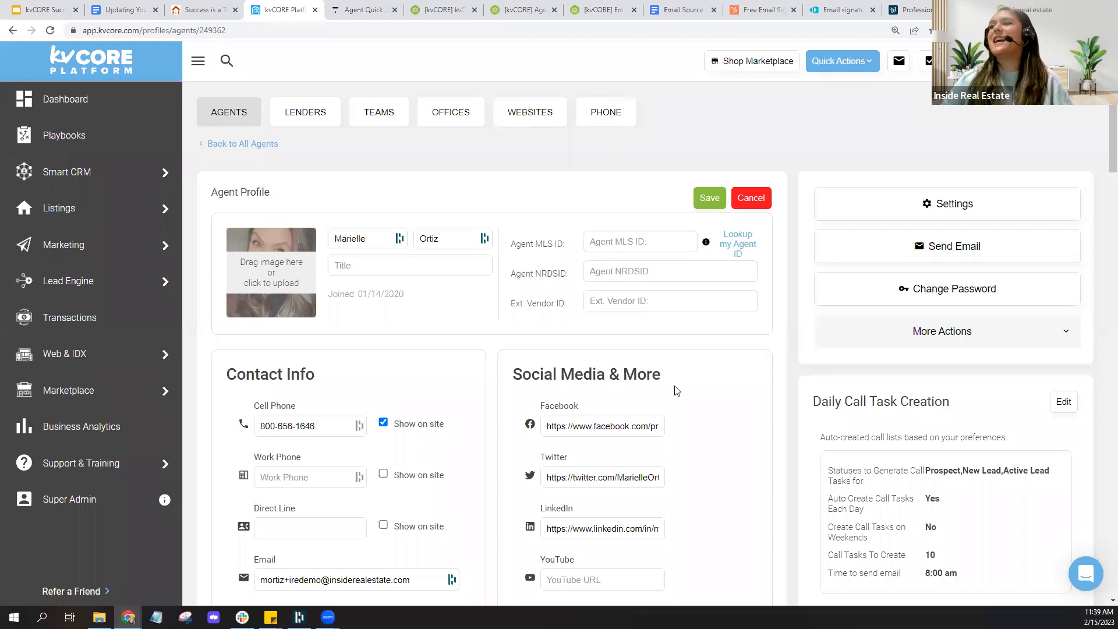
- Examine the About Me and Signature sections of the agent profile
scroll(677, 390, down, 10)
scroll(676, 390, down, 6)
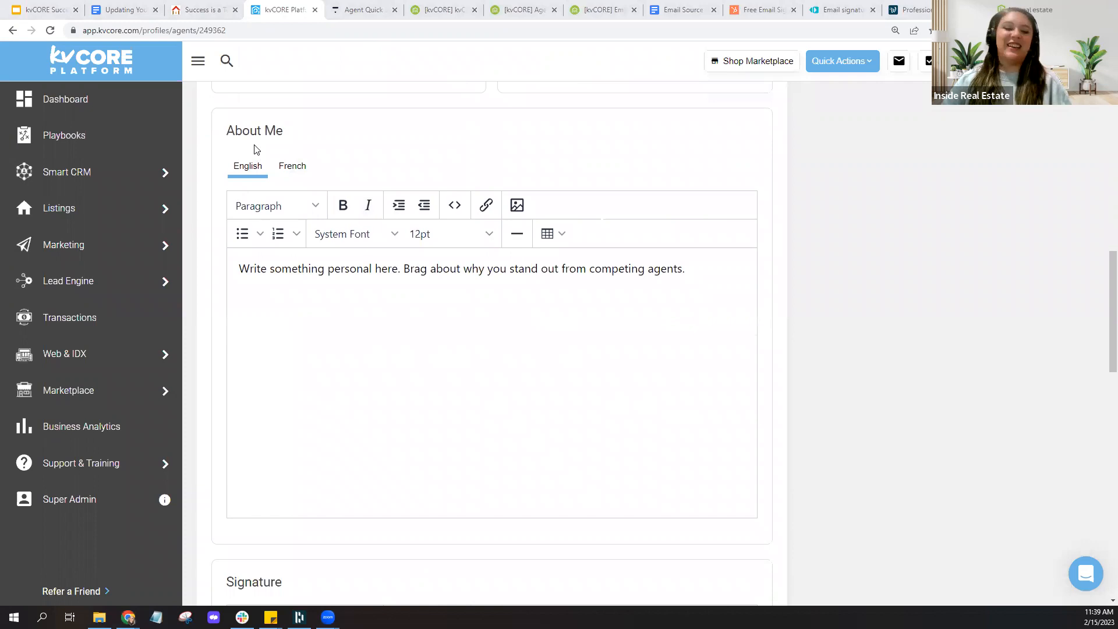
scroll(231, 286, down, 6)
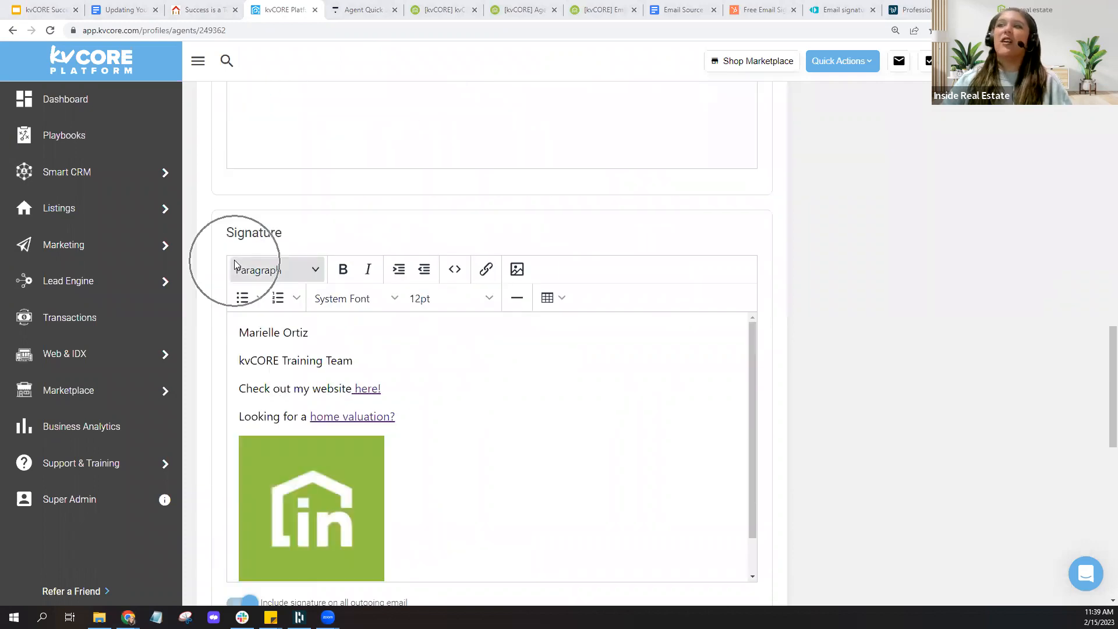
scroll(451, 252, up, 5)
scroll(454, 253, up, 1)
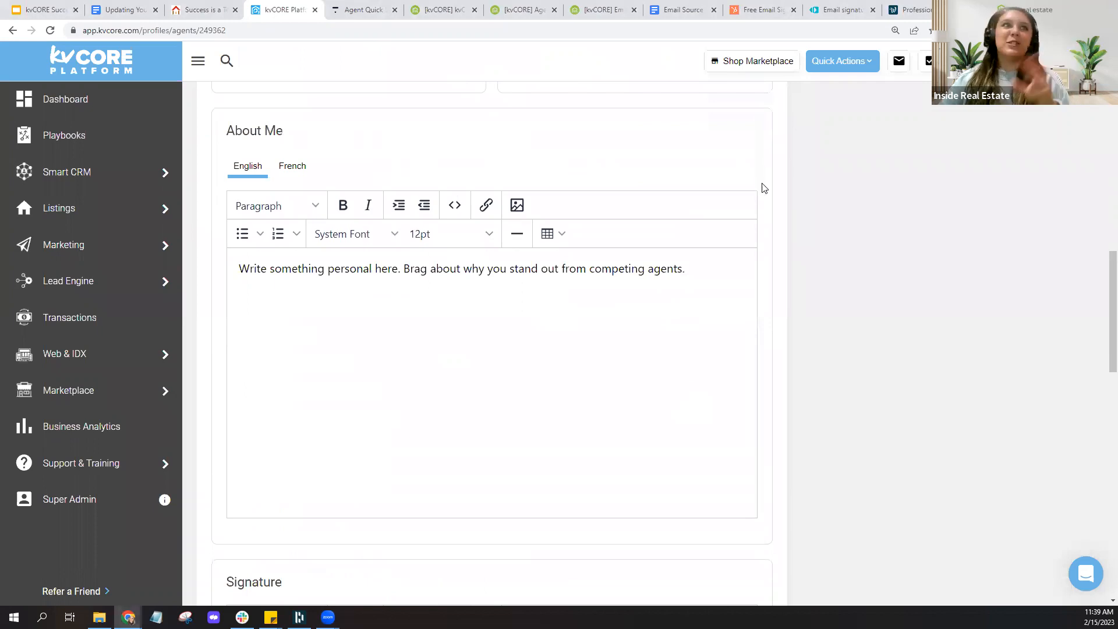
scroll(784, 351, down, 3)
scroll(784, 352, down, 5)
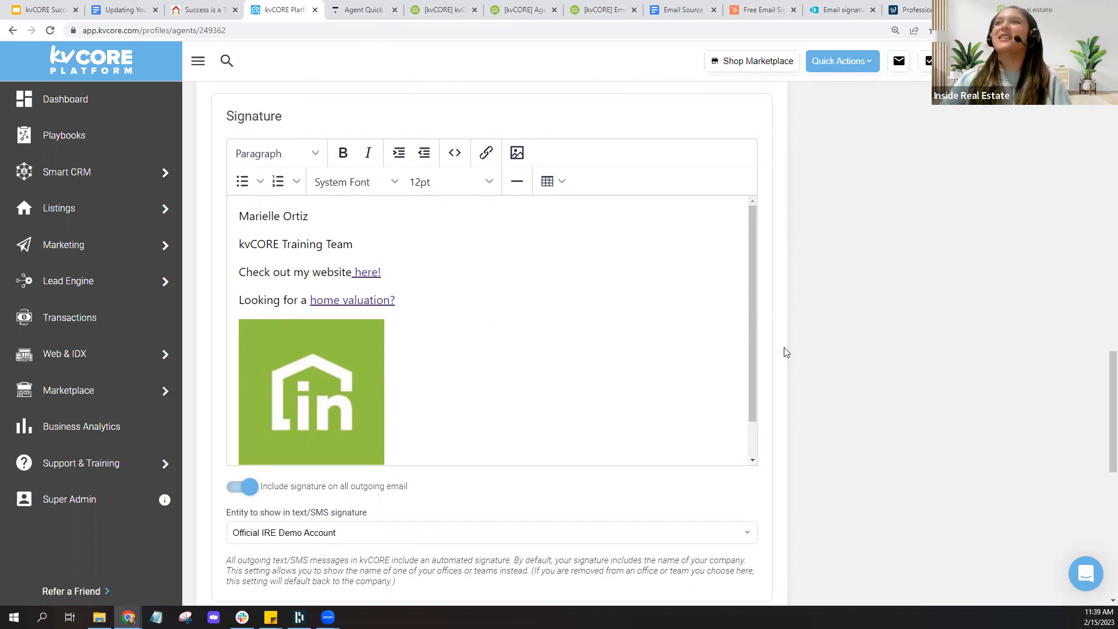
- Close the kvCORE Success slides presentation and return to the profile's Signature section
click(57, 14)
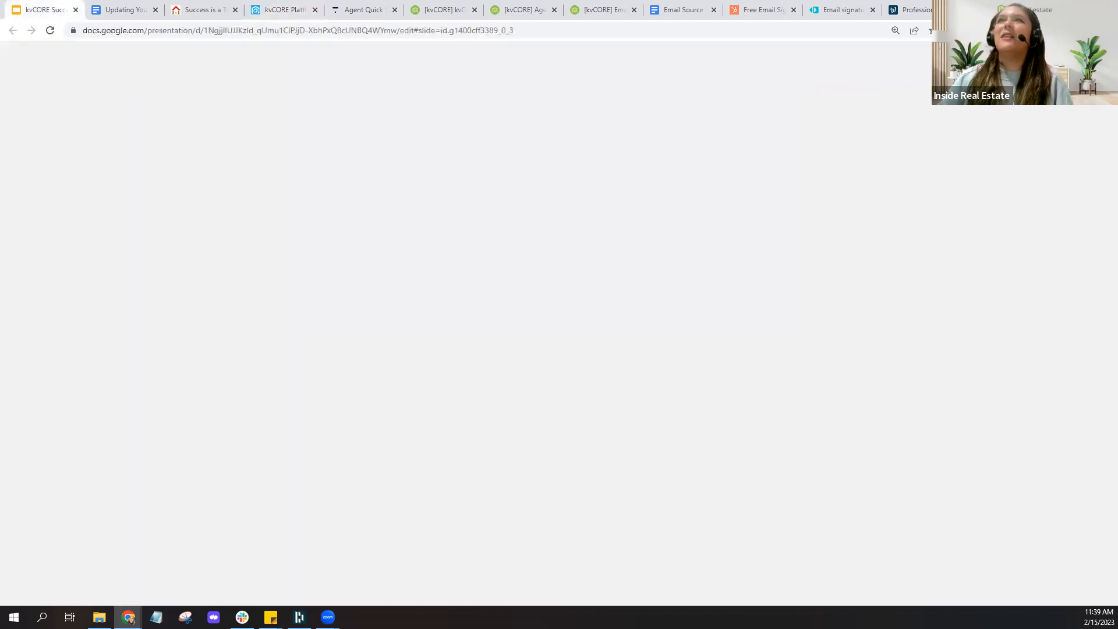
key(ctrl+w)
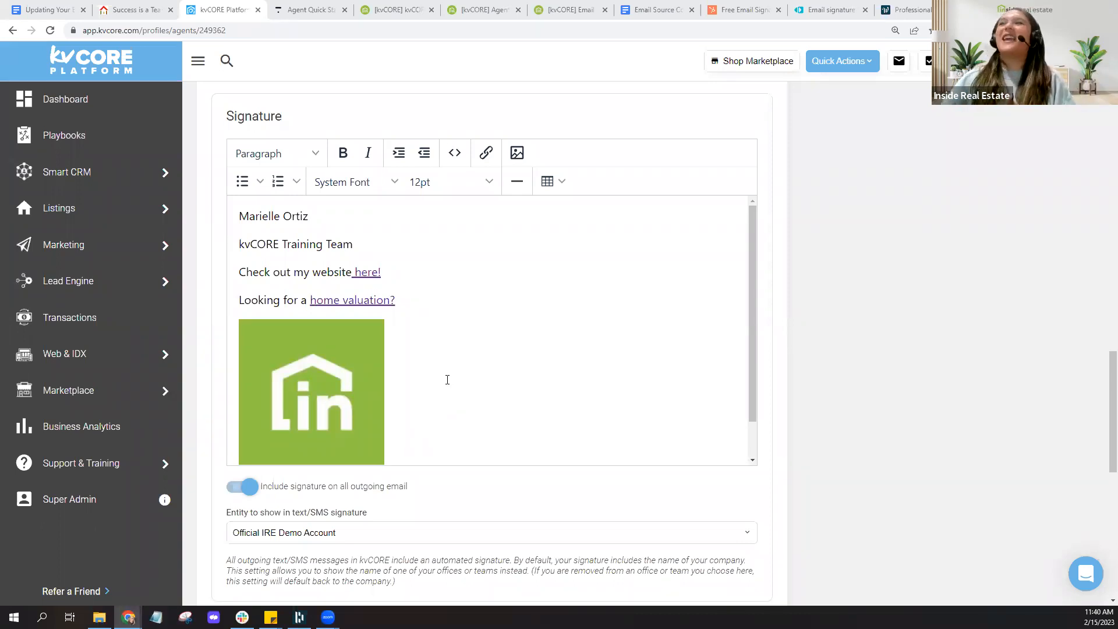
- Turn "Include signature on all outgoing email" off and back on in the Signature section
mouse_move(105, 177)
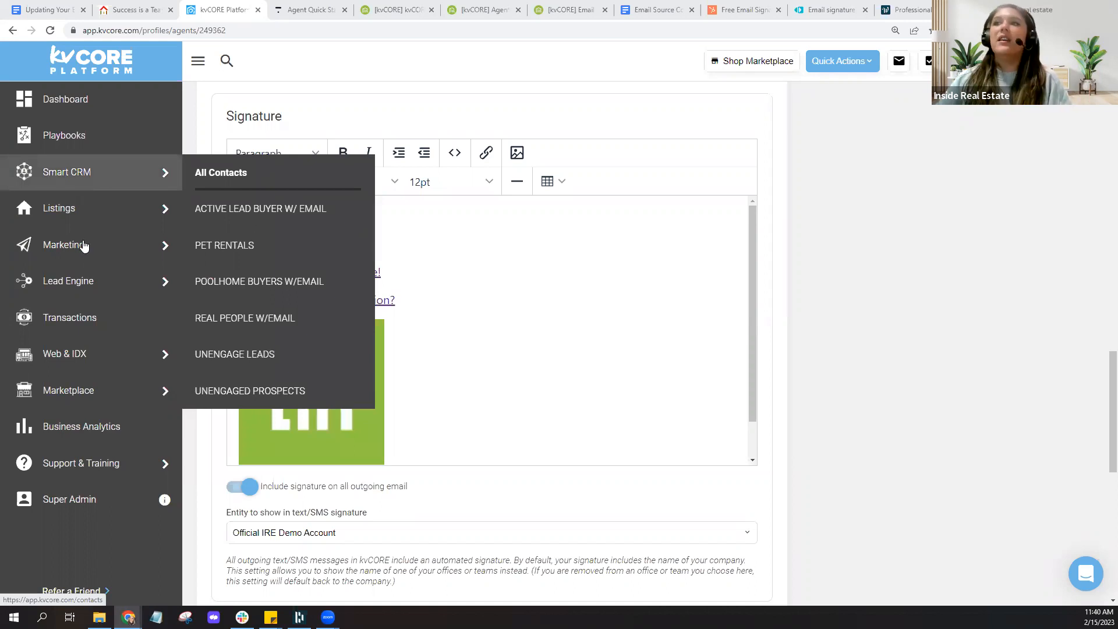
mouse_move(83, 247)
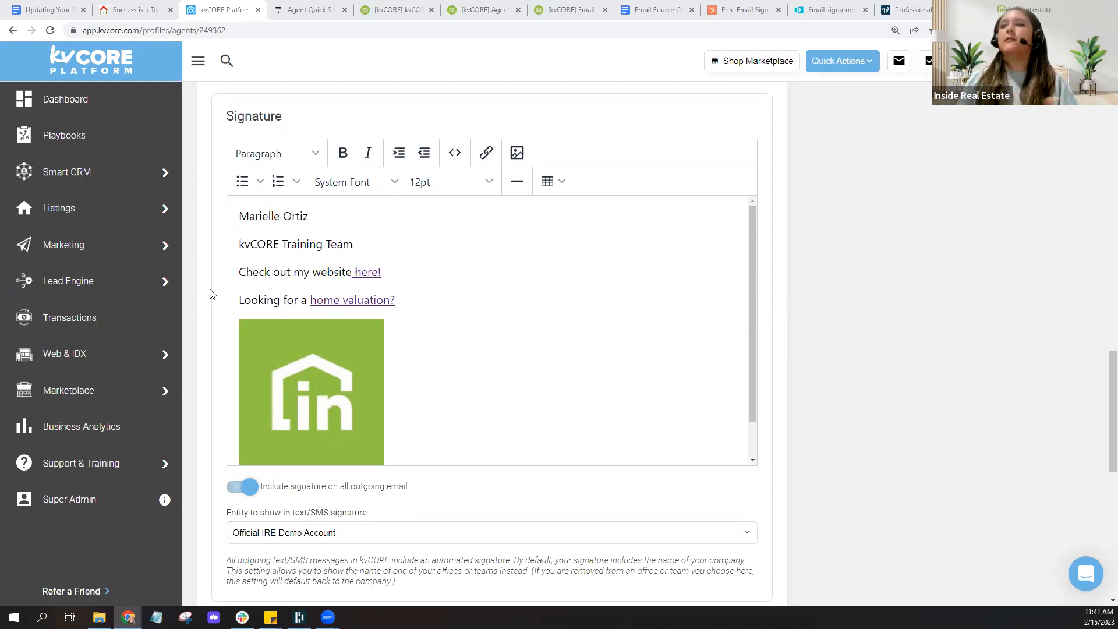
click(234, 493)
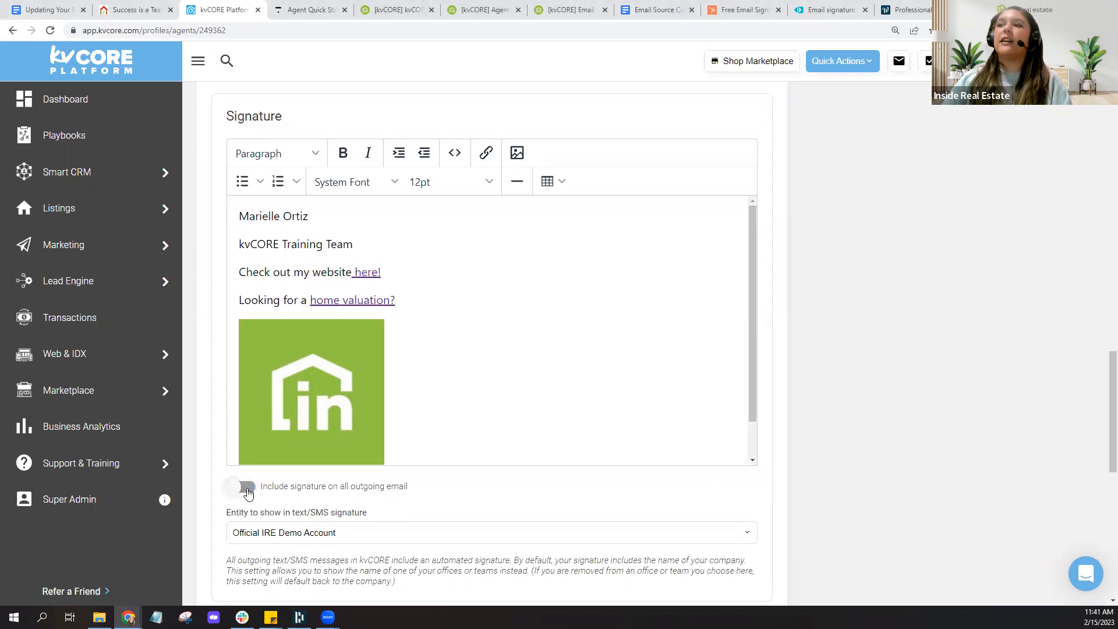
click(235, 489)
click(235, 489)
click(239, 488)
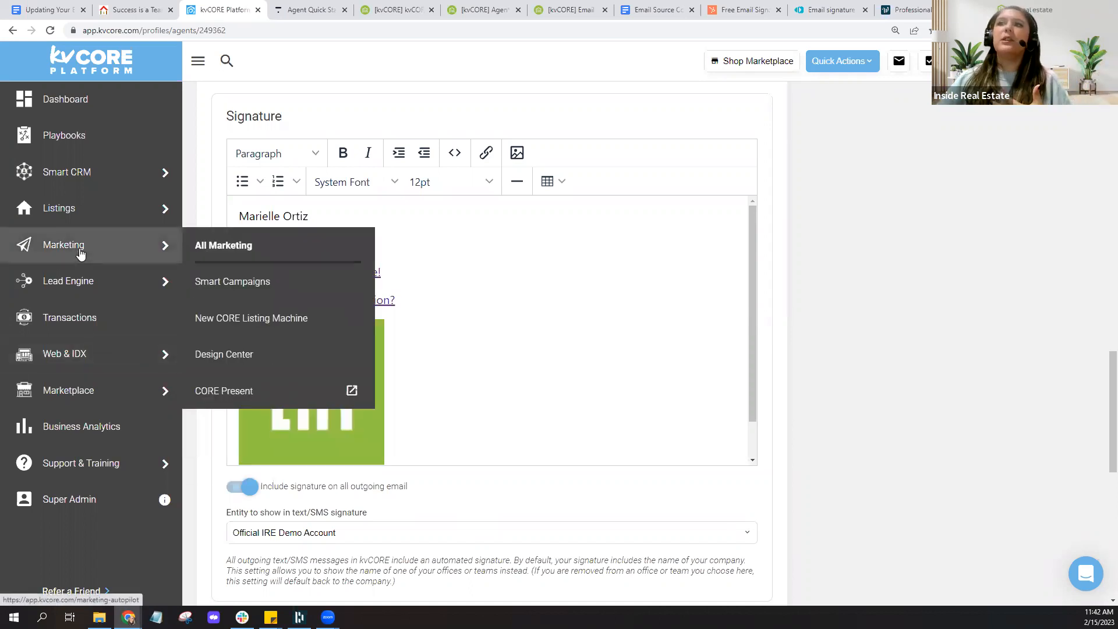
- Open the Marketing page in a separate tab and go to its Behavioral Automation settings
right_click(82, 251)
click(129, 259)
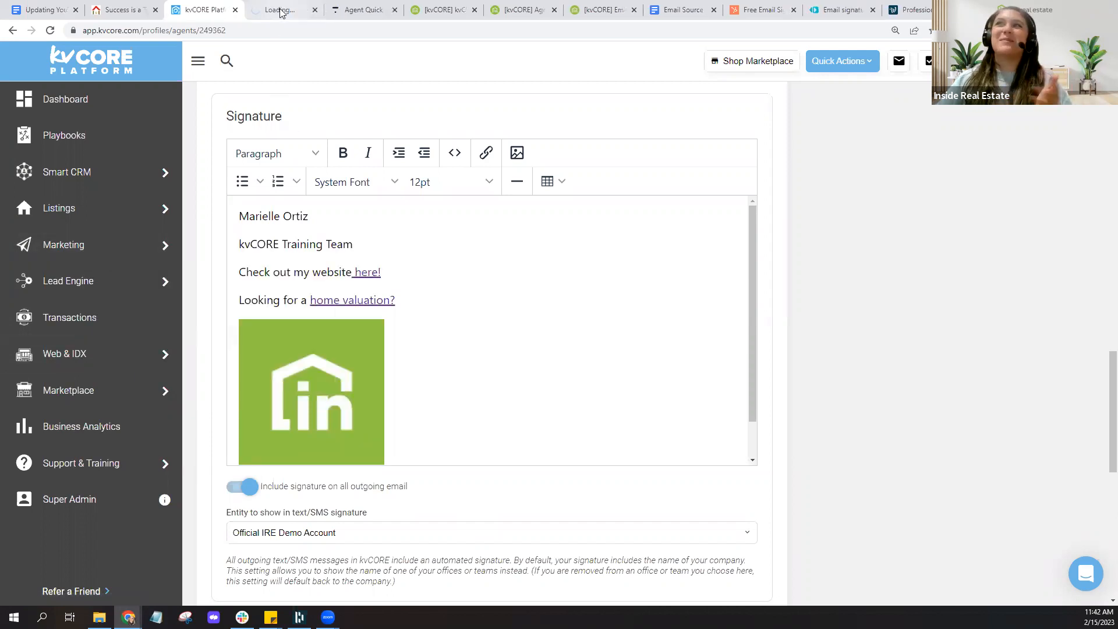
click(279, 11)
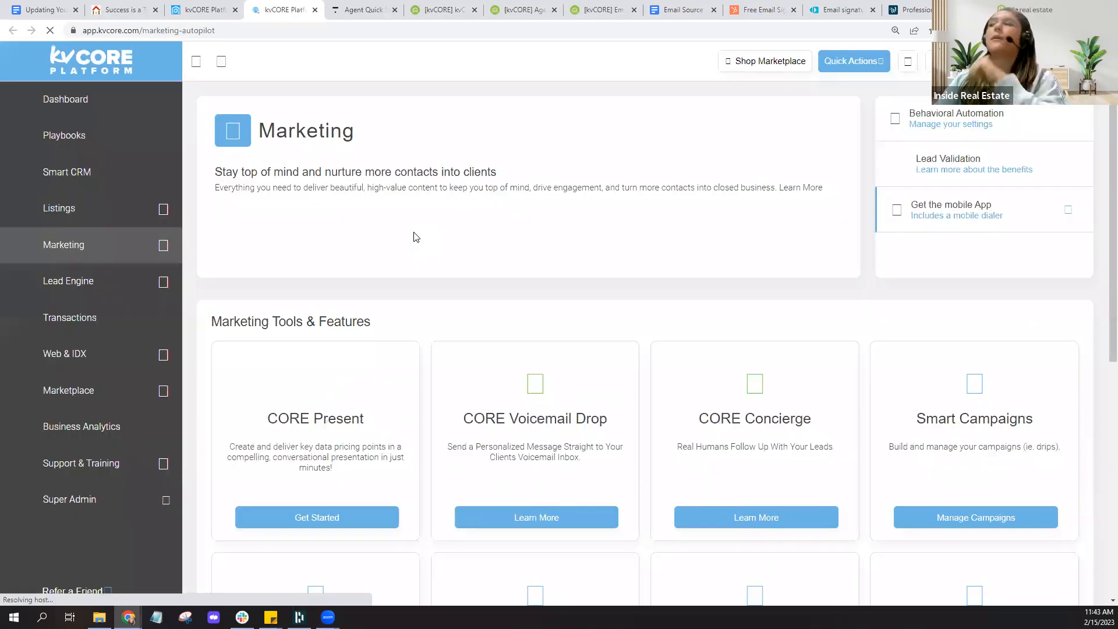
click(955, 124)
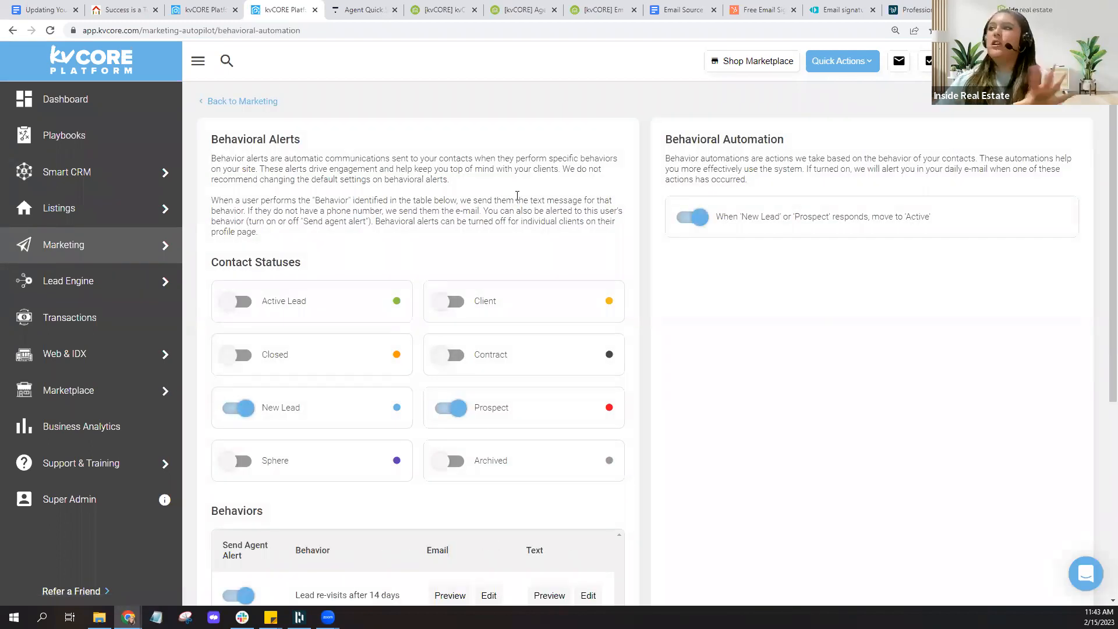
- Examine the behavioral alerts' contact statuses and the list of behaviors with their email and text options
scroll(517, 196, down, 2)
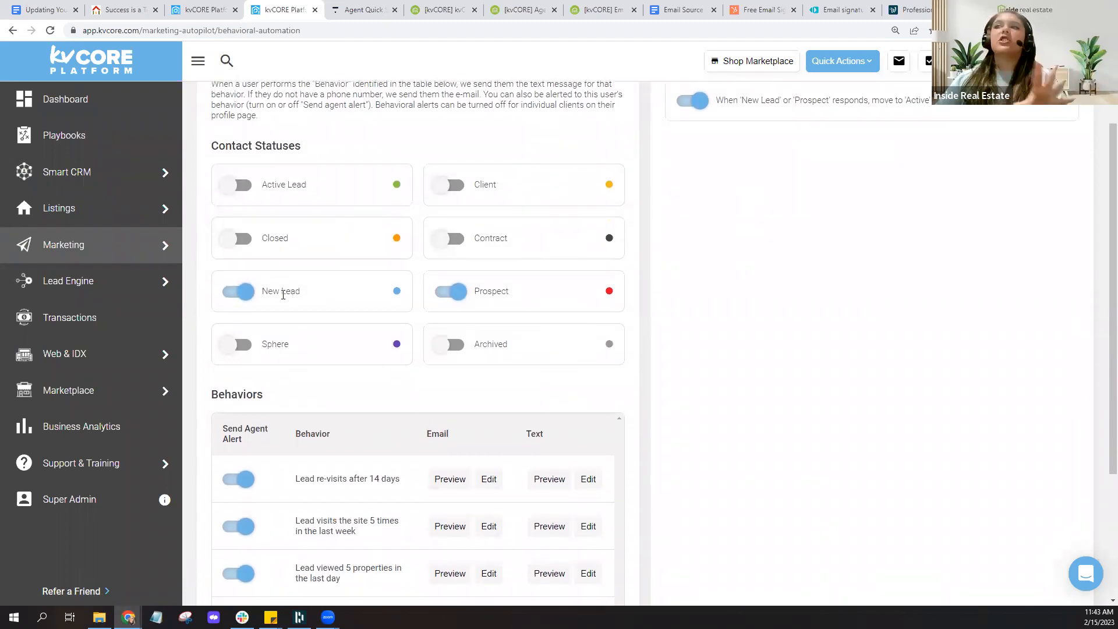
drag(261, 297, 323, 298)
click(323, 298)
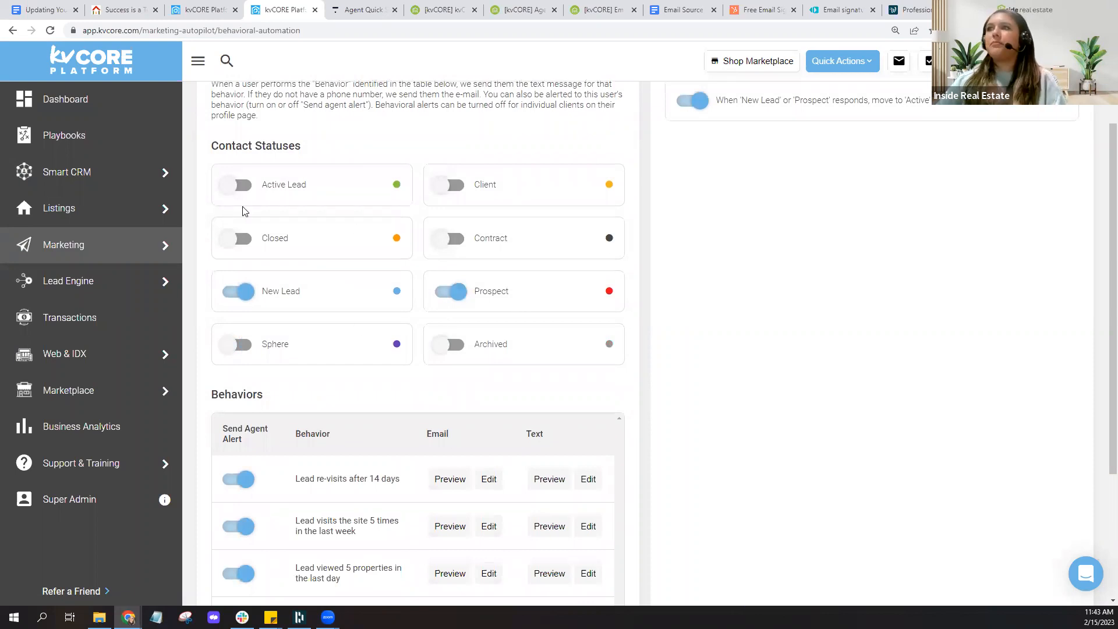
scroll(436, 356, down, 3)
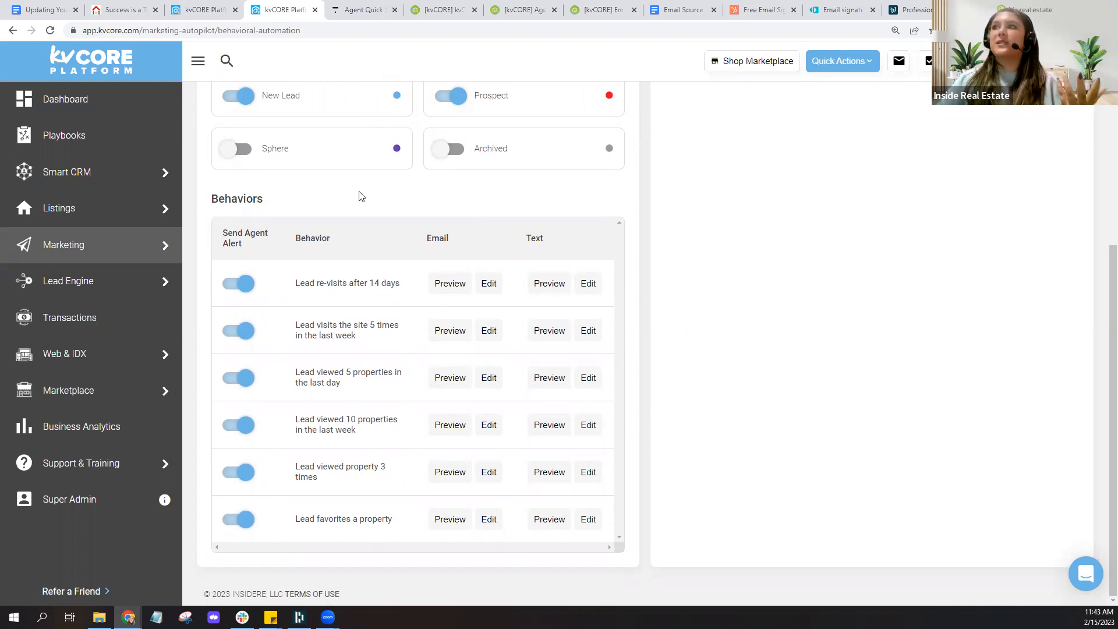
scroll(326, 186, up, 1)
click(276, 164)
key(ctrl)
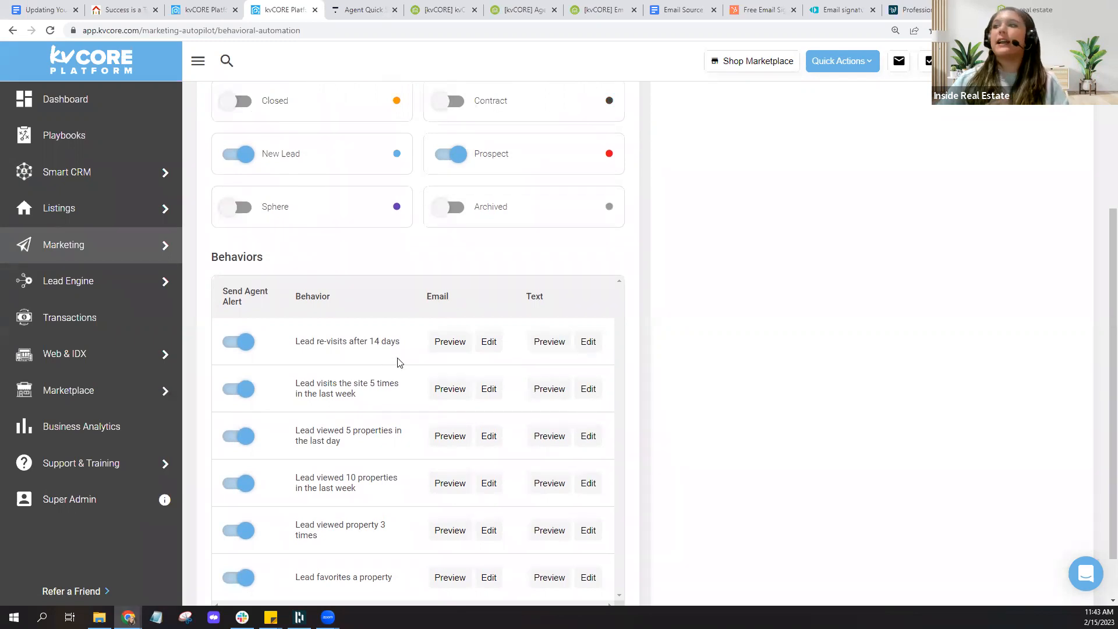
- Preview the email for the "Lead favorites a property" behavior, review its subject and content, and close the preview
scroll(402, 364, down, 1)
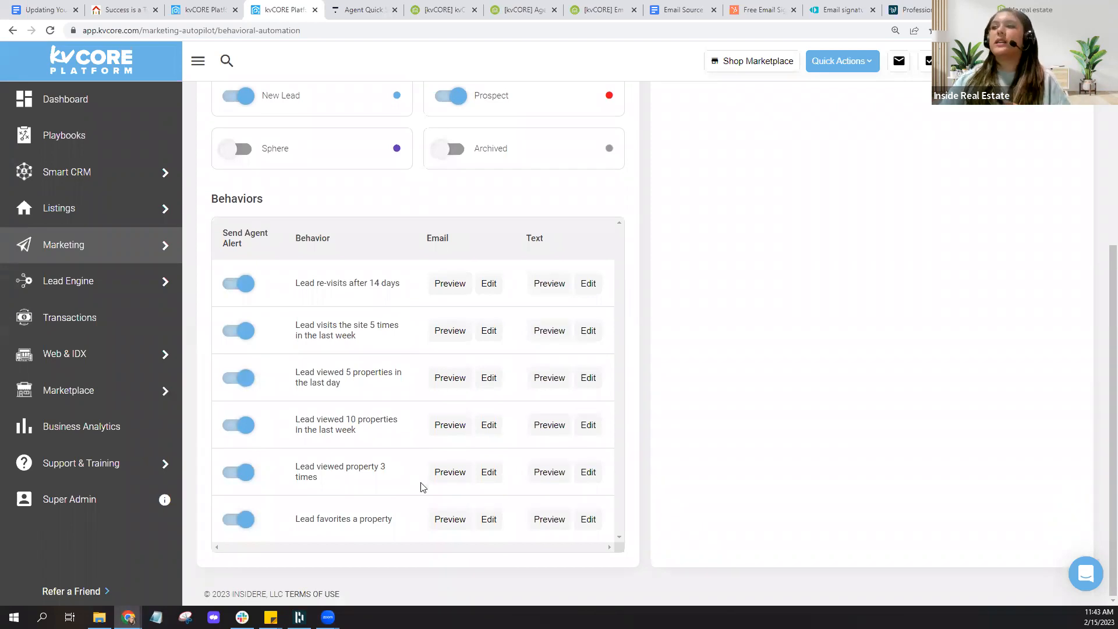
drag(401, 522, 294, 531)
click(361, 535)
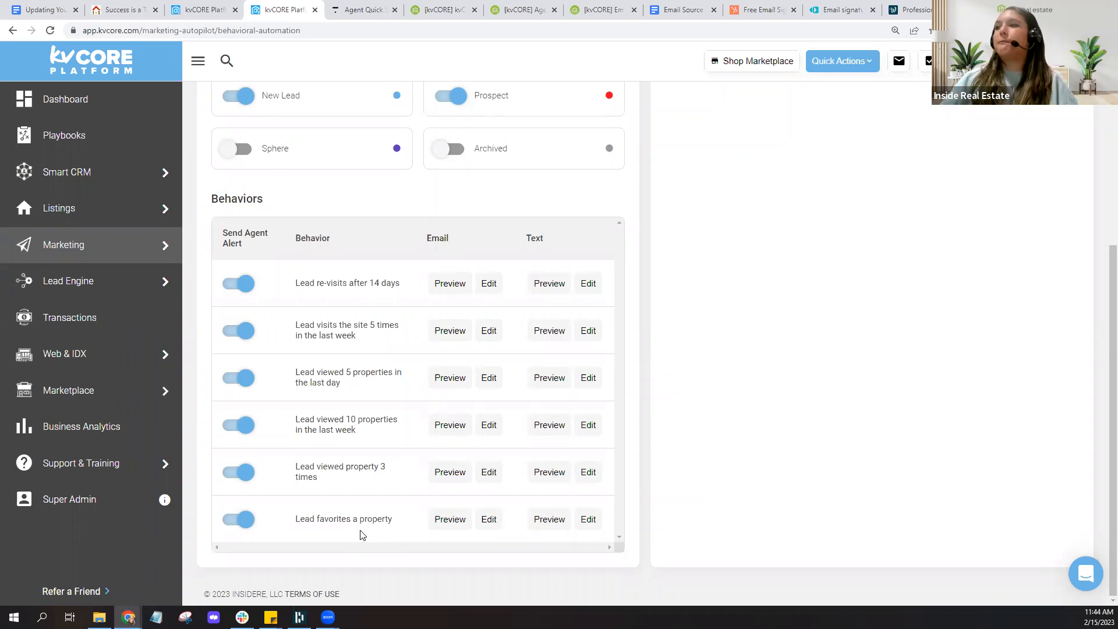
click(450, 518)
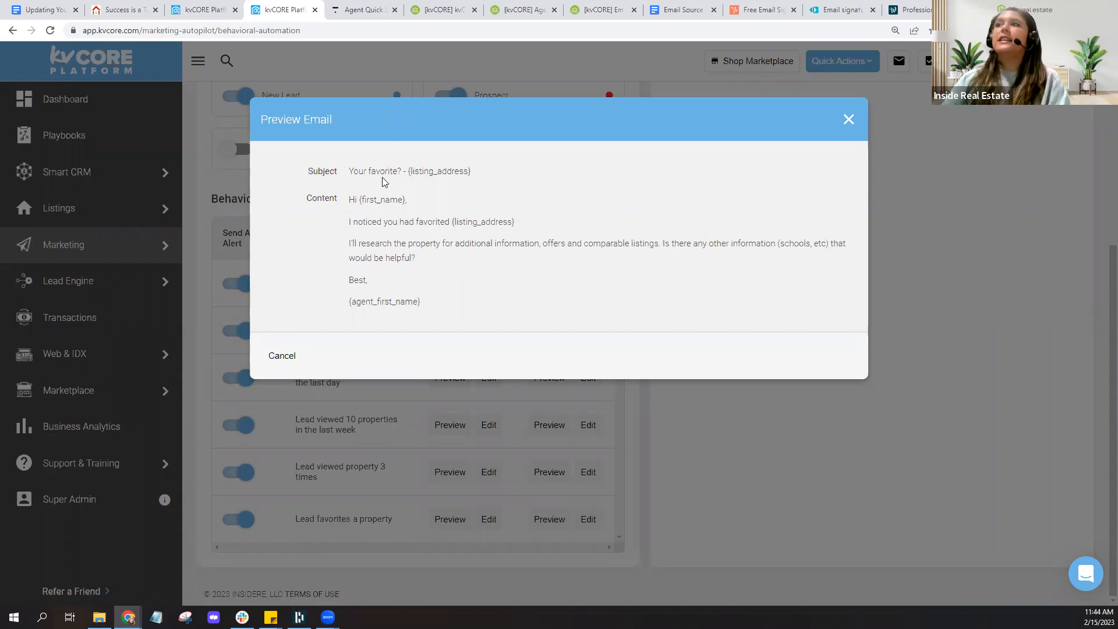
drag(401, 172, 505, 180)
click(506, 193)
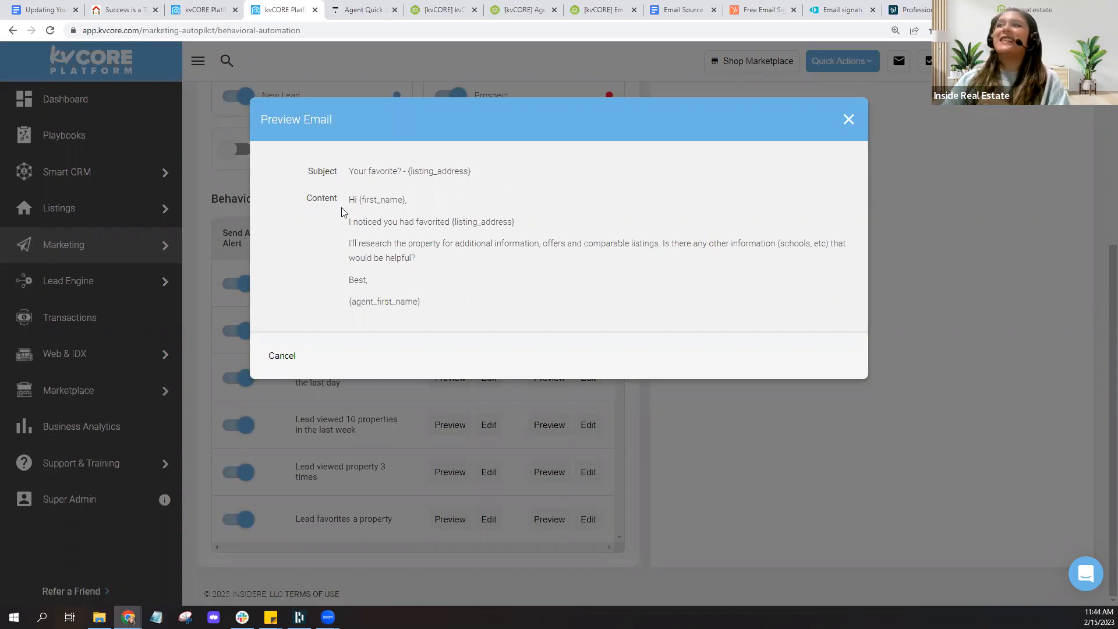
drag(359, 200, 448, 215)
click(449, 215)
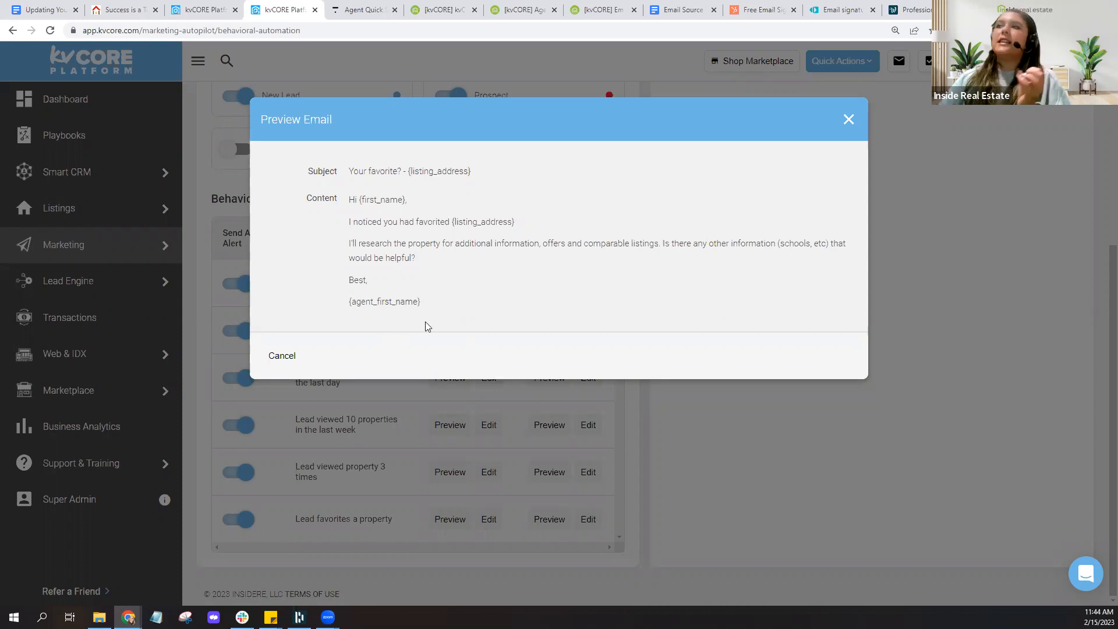
click(848, 119)
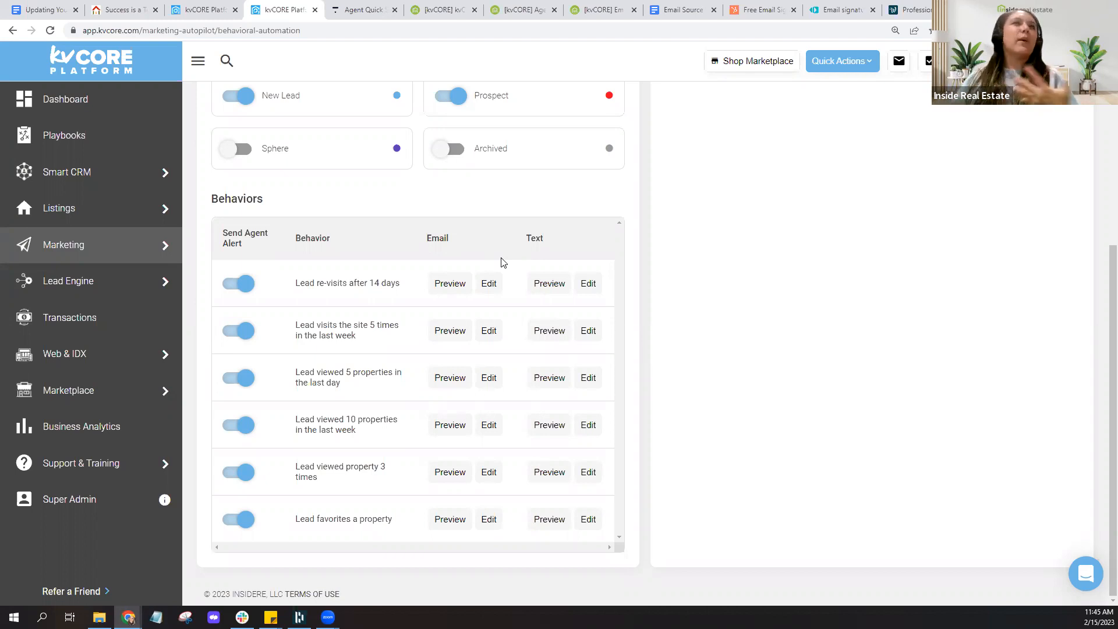
- Return to the profile's Signature section and switch "Include signature on all outgoing email" off and back on
click(205, 9)
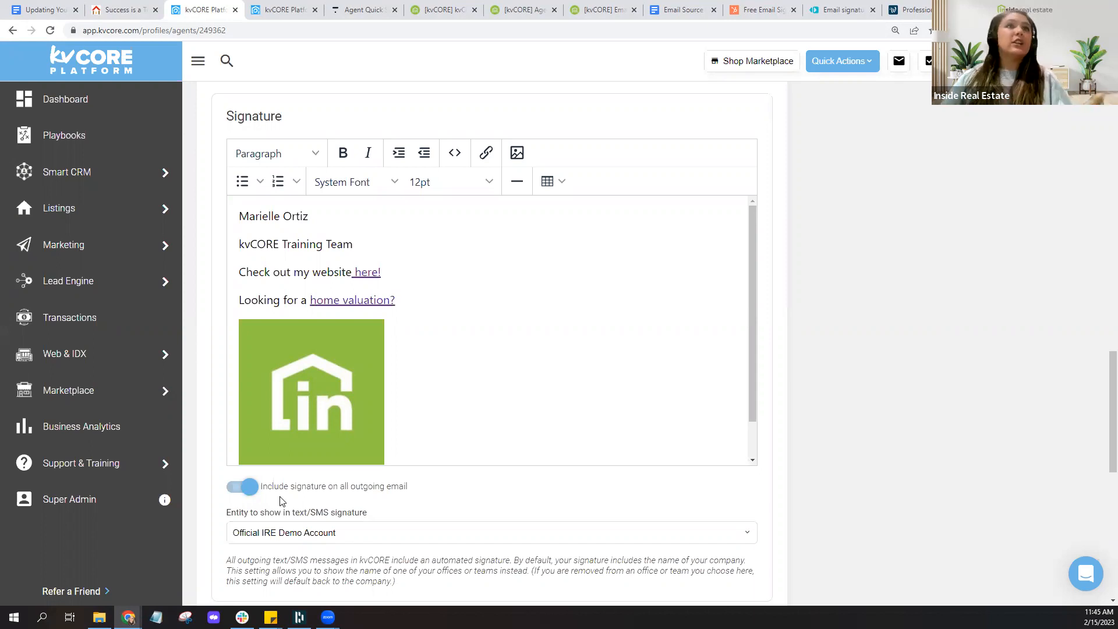
click(247, 490)
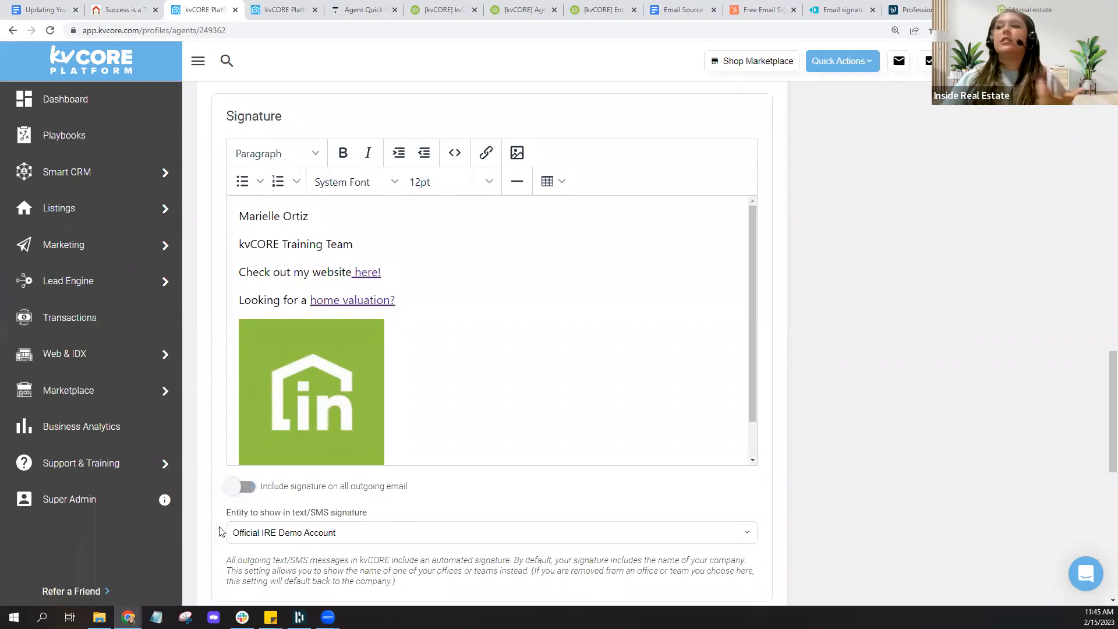
click(238, 491)
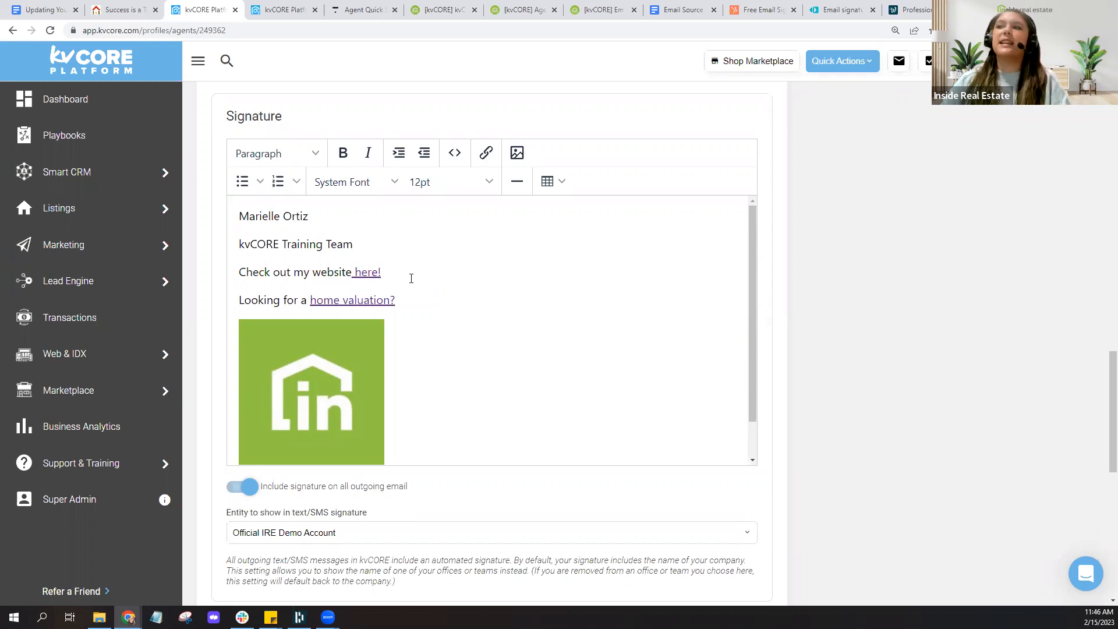
- Look at the agent website's home page, return to the agent profile, and open the account menu containing the website link
click(134, 8)
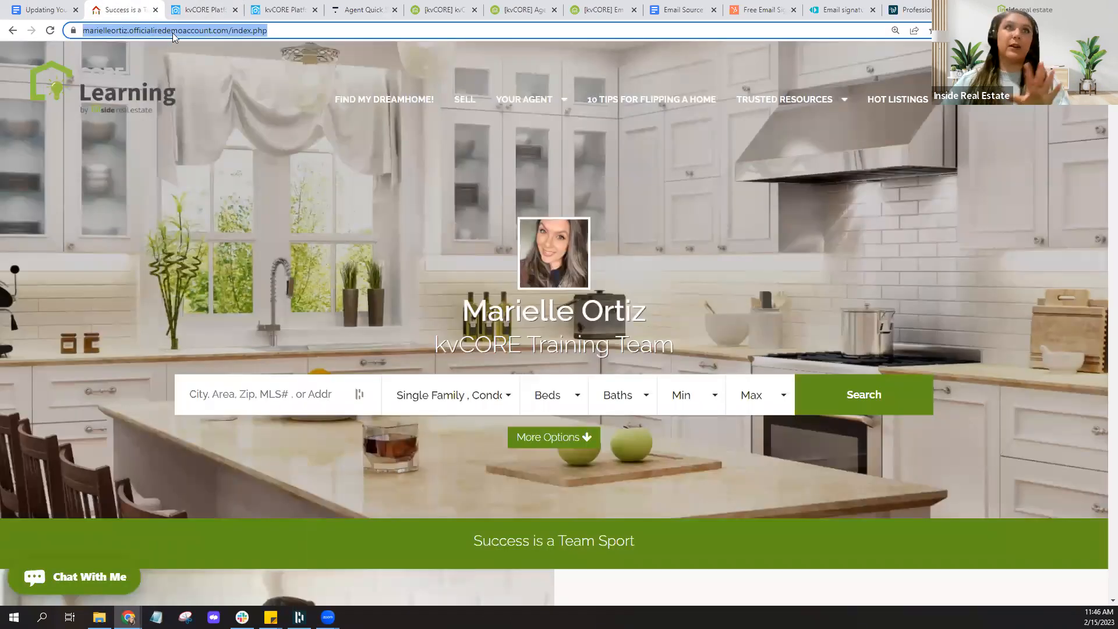
click(200, 8)
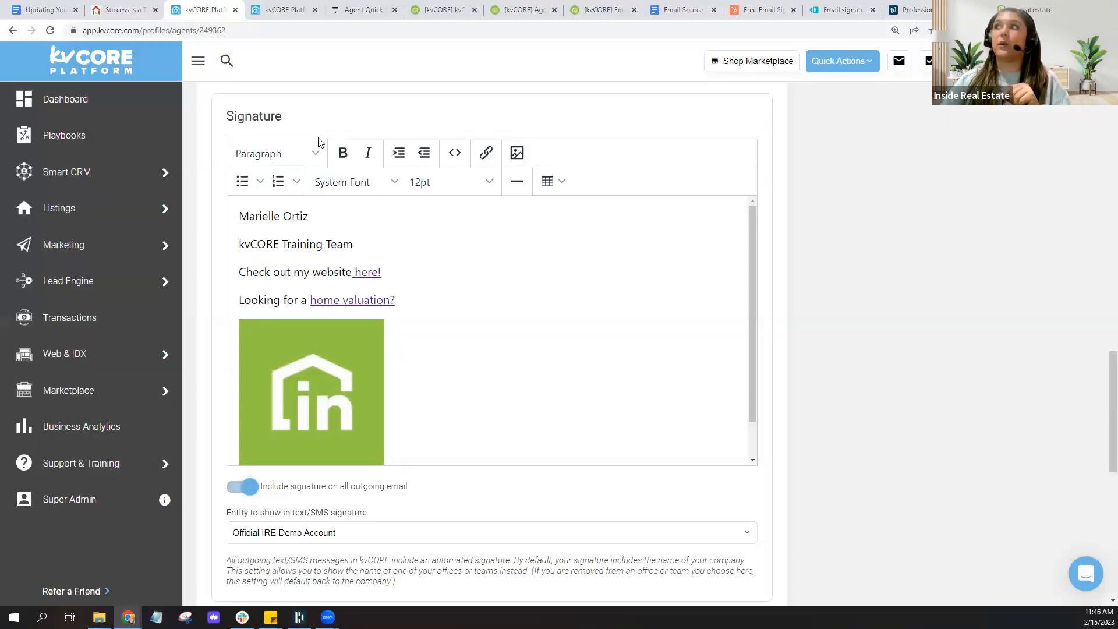
click(1083, 61)
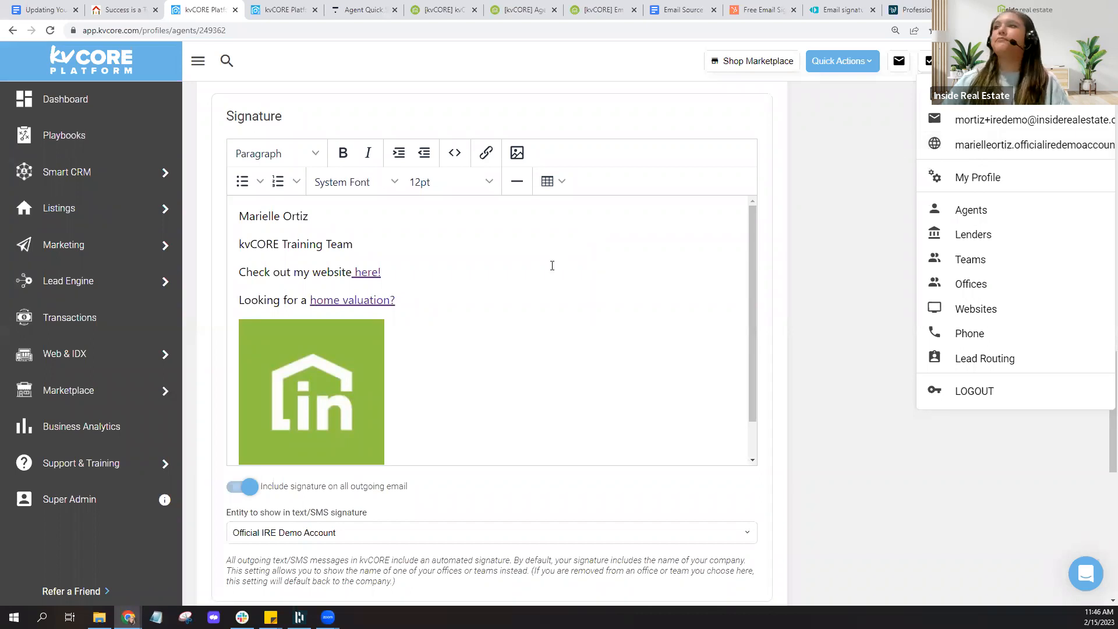
- Copy the address of the agent website's home page and return to the profile's Signature section
click(111, 9)
click(174, 32)
right_click(157, 34)
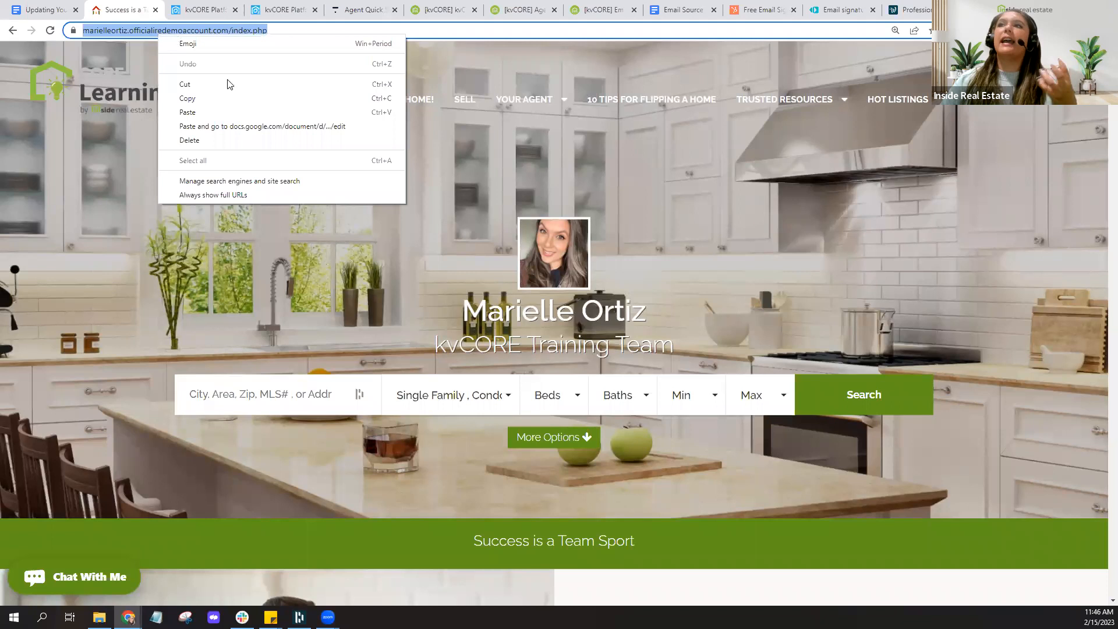
click(187, 99)
click(188, 8)
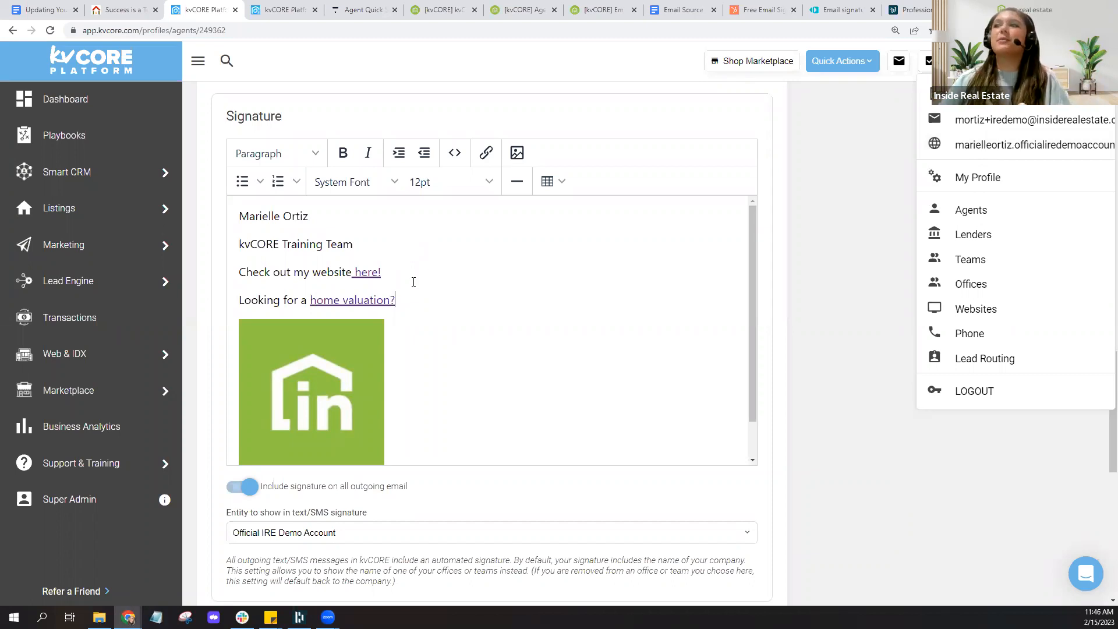
- Inspect the link settings of "here!" in the signature, close them without saving, and highlight the "home valuation?" link
click(371, 272)
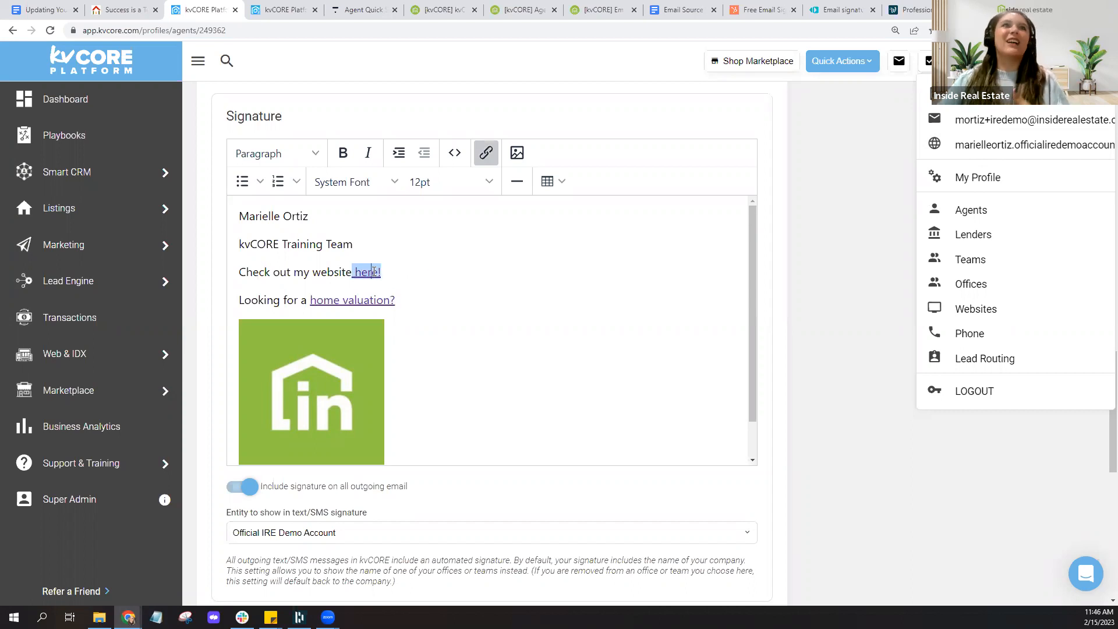
click(264, 274)
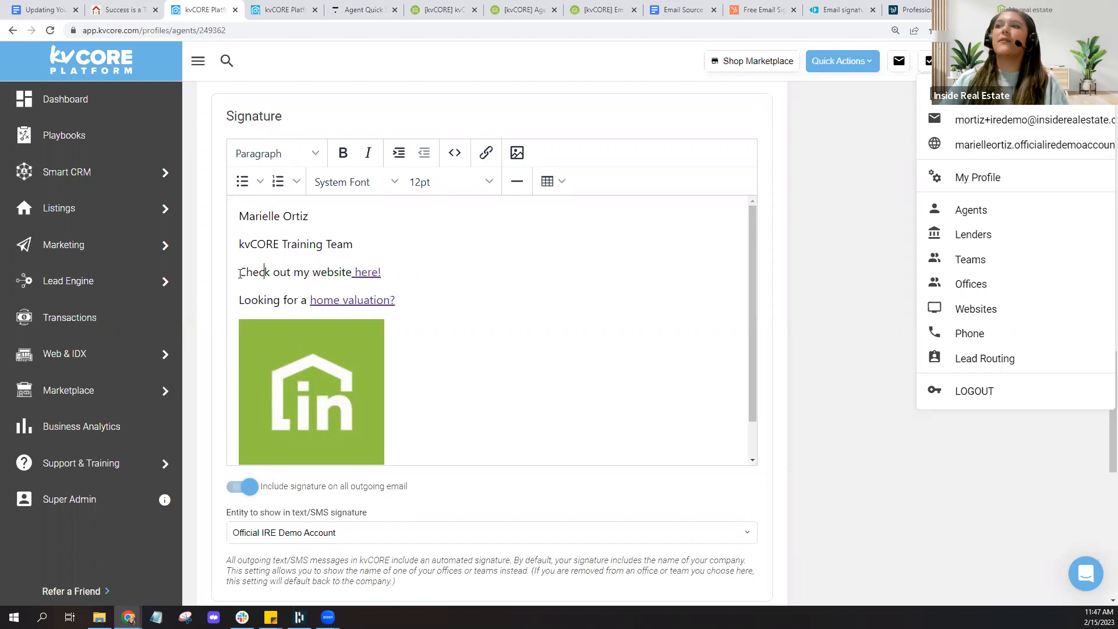
click(383, 272)
drag(385, 271, 351, 273)
click(384, 273)
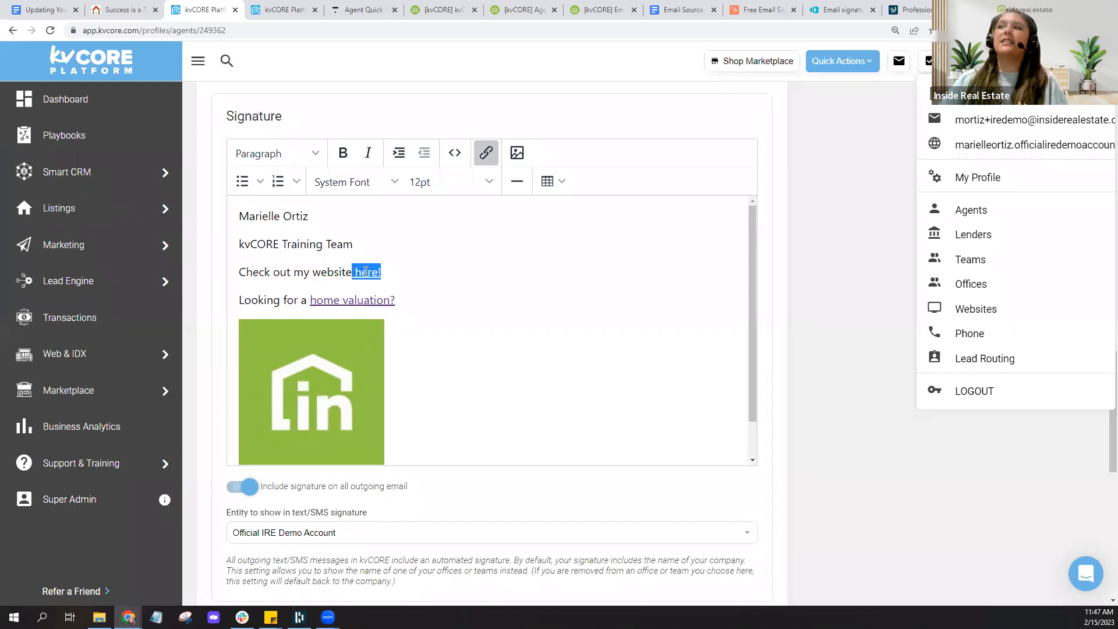
click(489, 157)
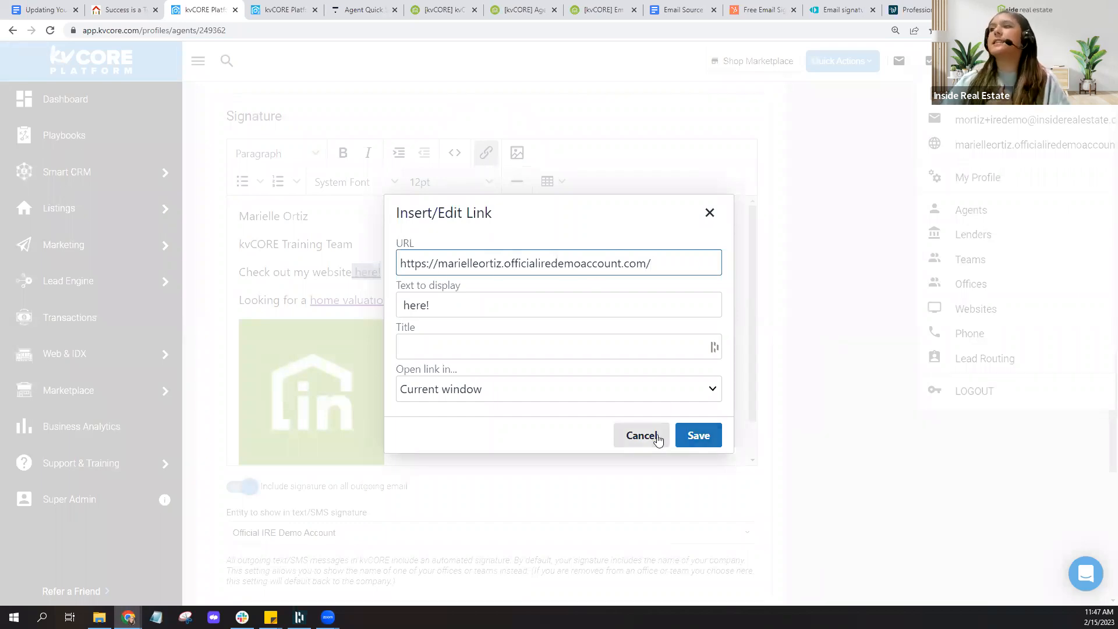
click(652, 436)
click(243, 271)
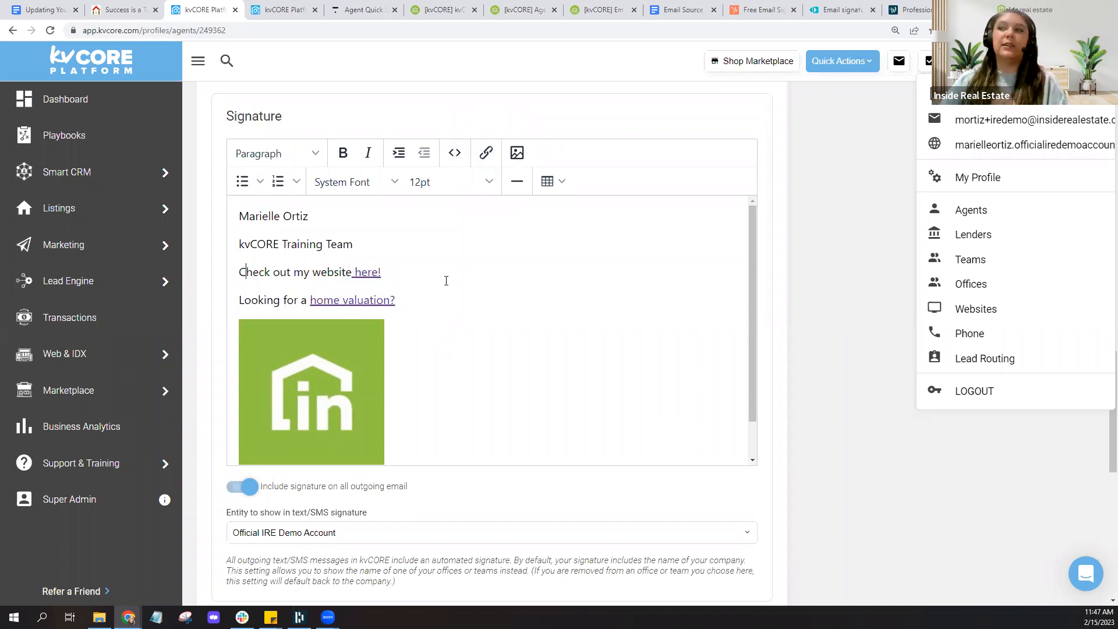
click(450, 299)
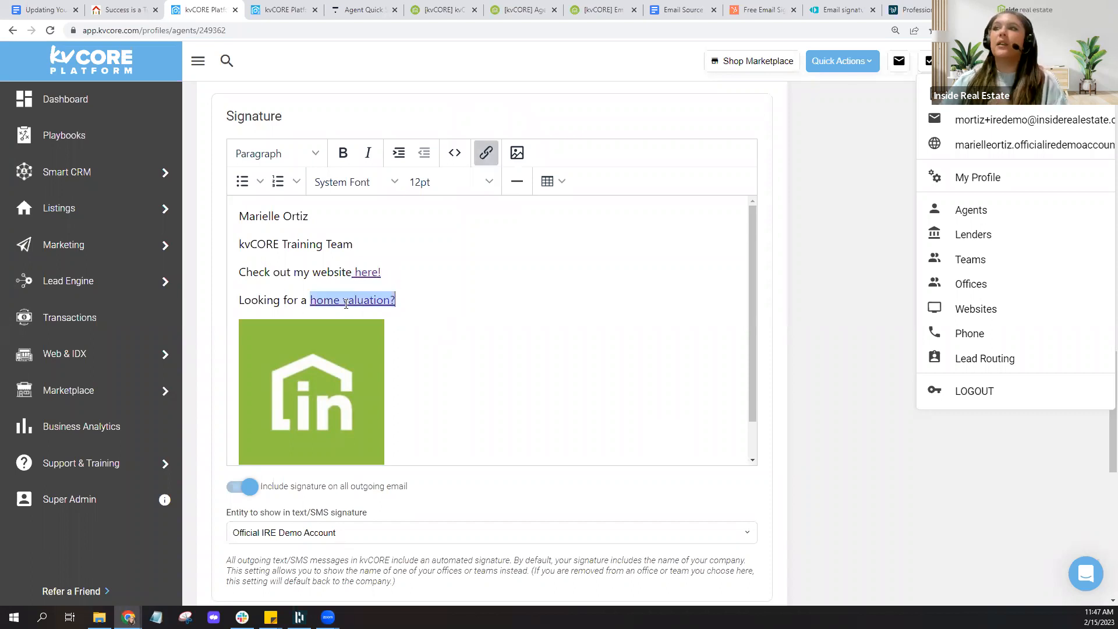
click(417, 354)
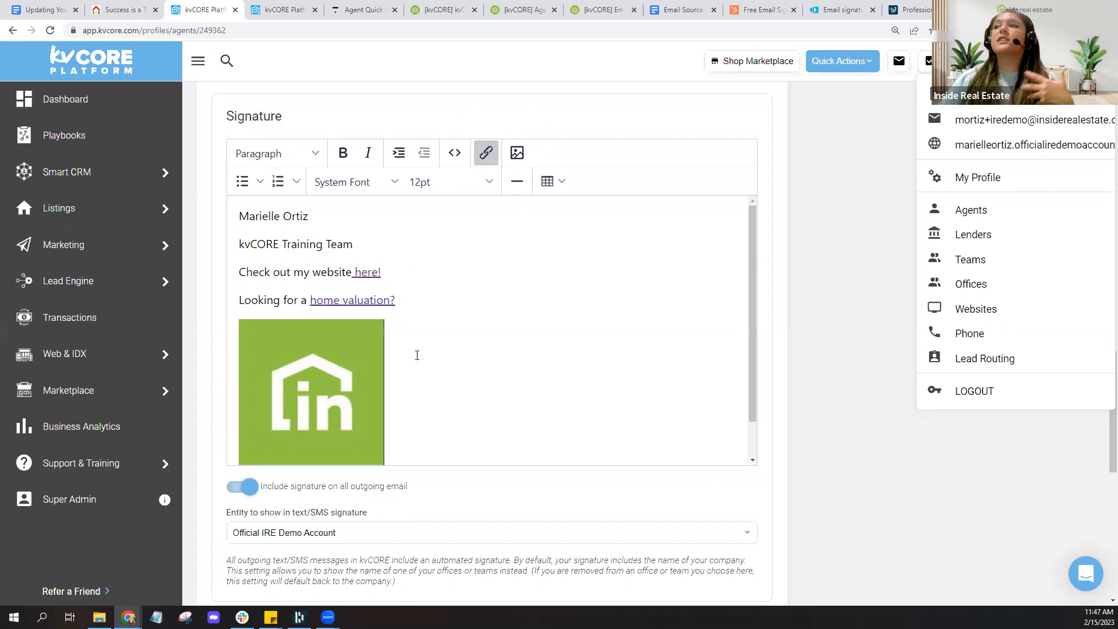
- Open the agent website's Find My Dreamhome page, select its full address, and return to the Signature section
click(140, 8)
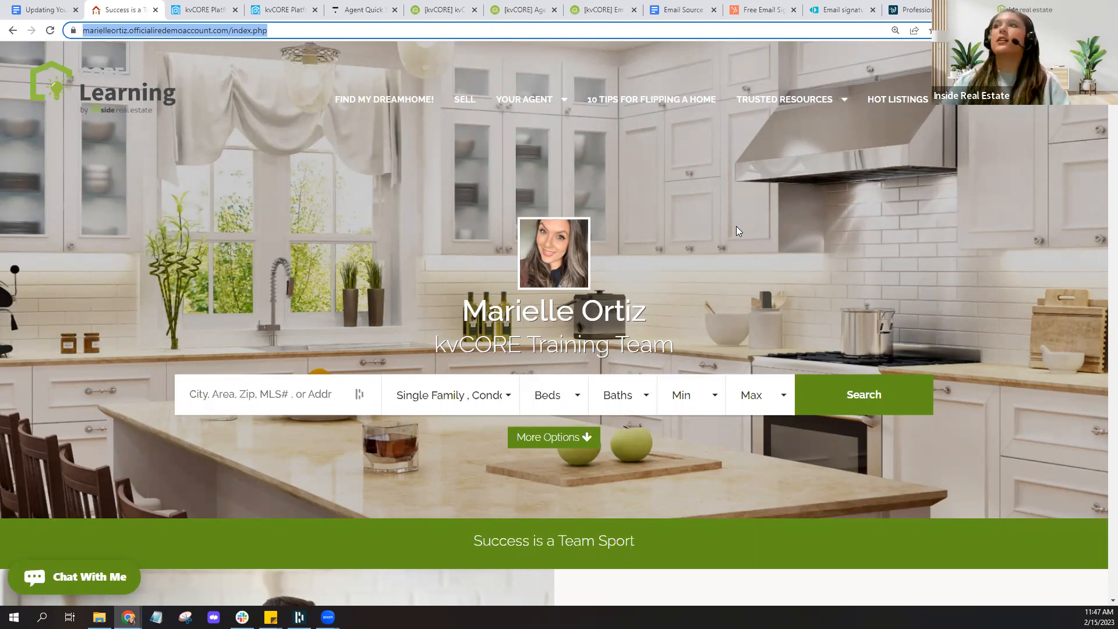
click(394, 100)
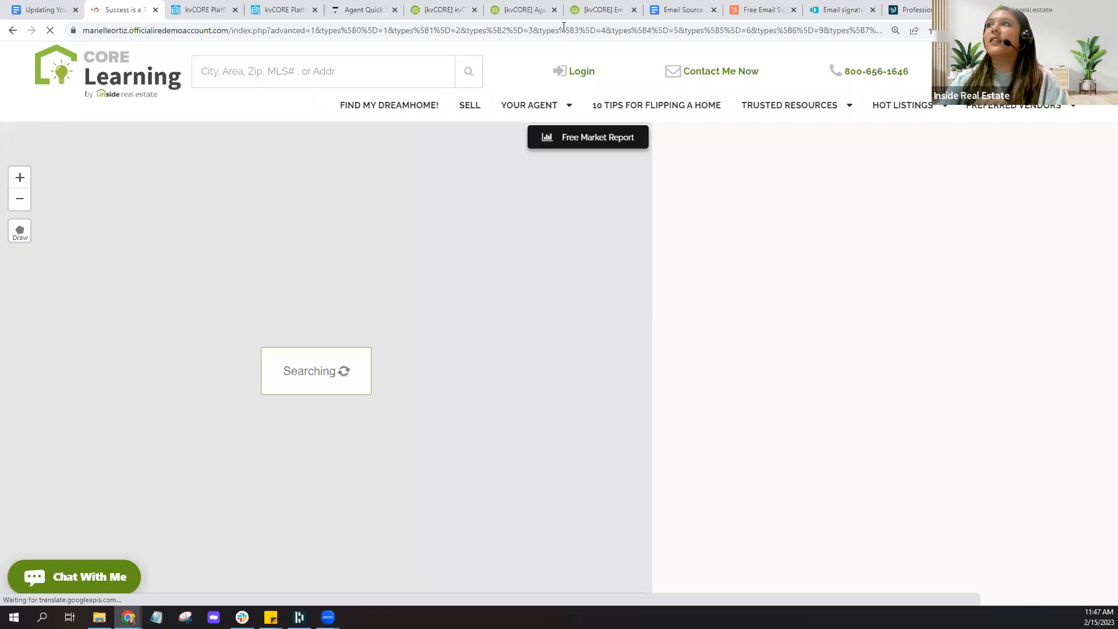
click(563, 30)
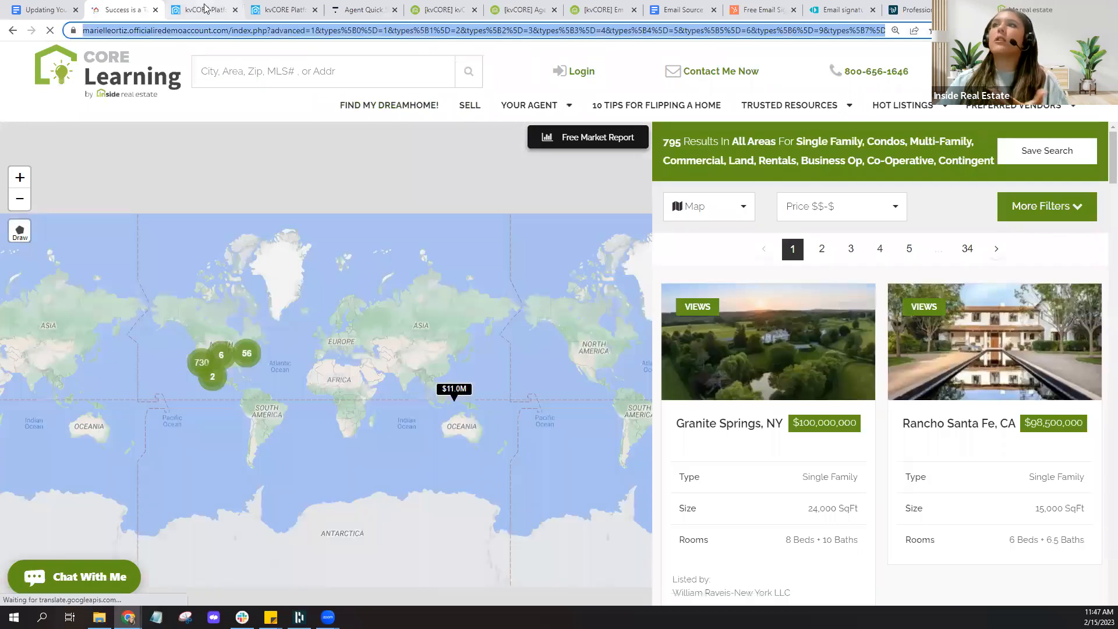
click(204, 9)
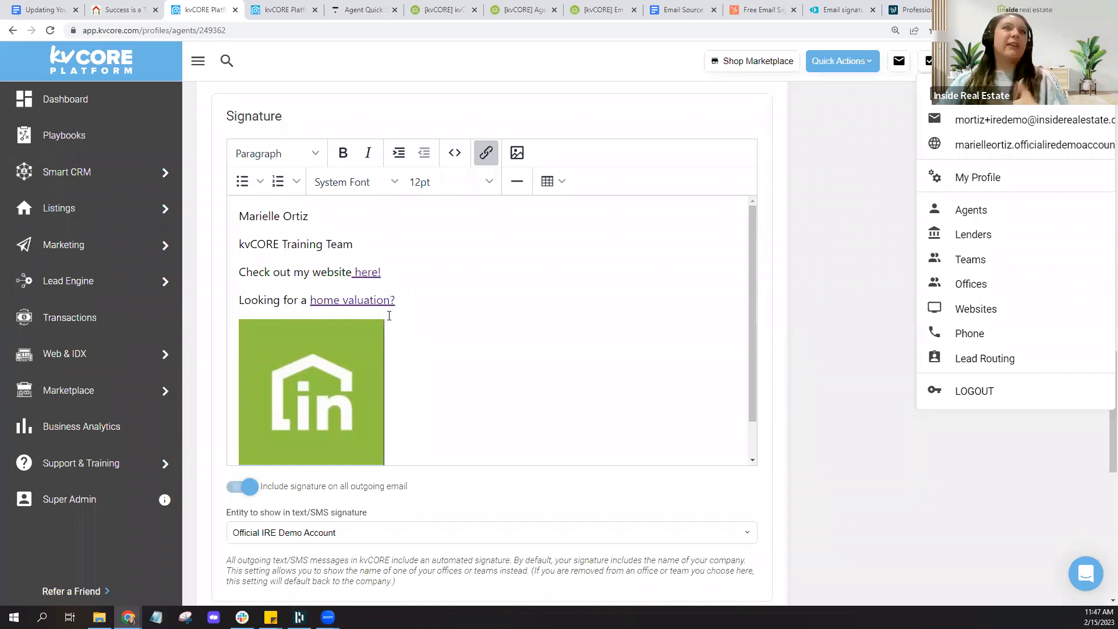
- Open the agent website's Sell page for home valuations, select its address, and return to the Signature section
click(136, 7)
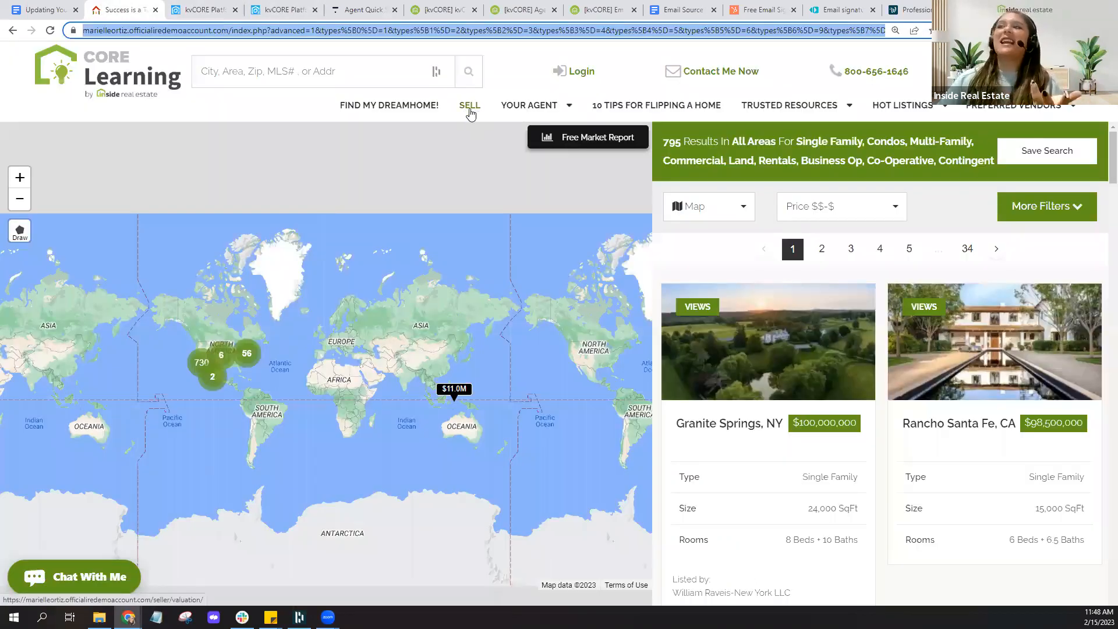
click(470, 114)
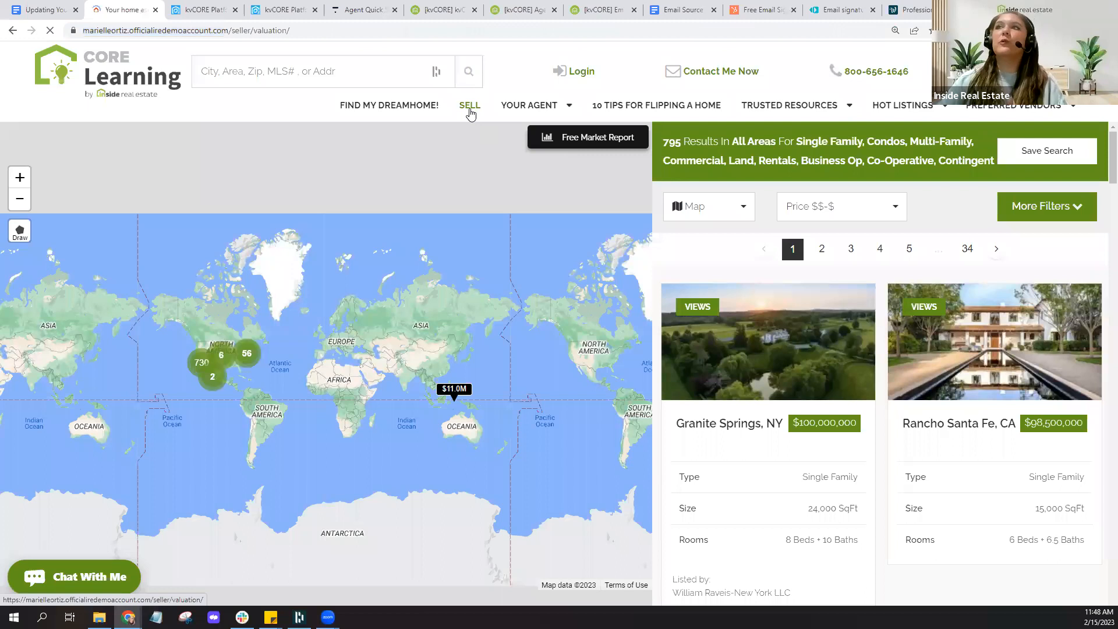
click(309, 33)
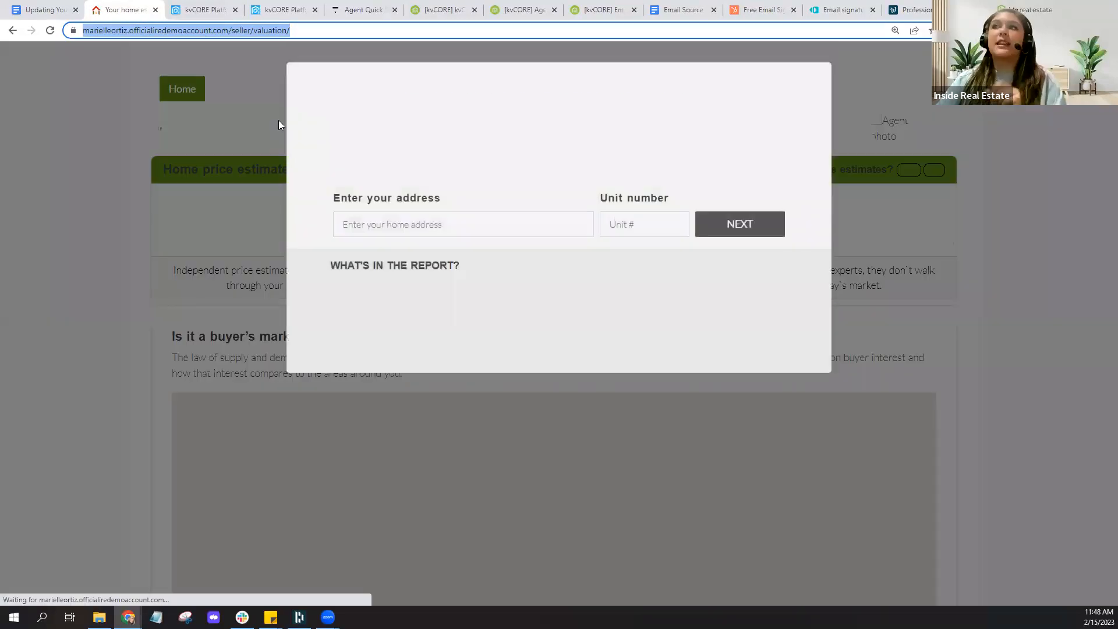
click(182, 10)
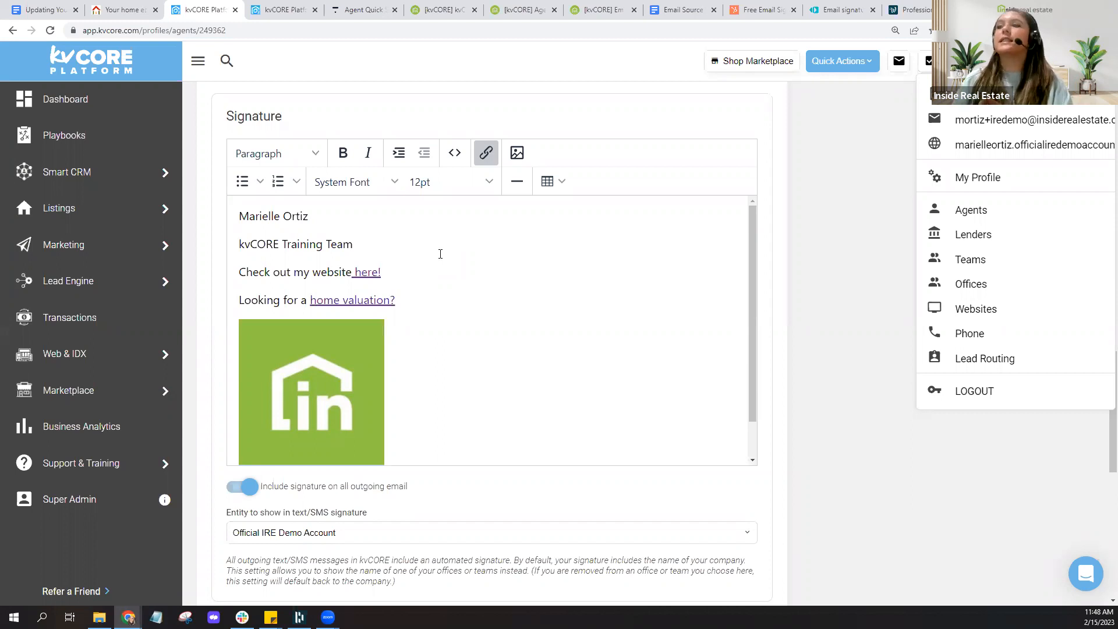
- Inspect the link settings of the signature's logo image, close them without saving, and dismiss the account menu
click(286, 367)
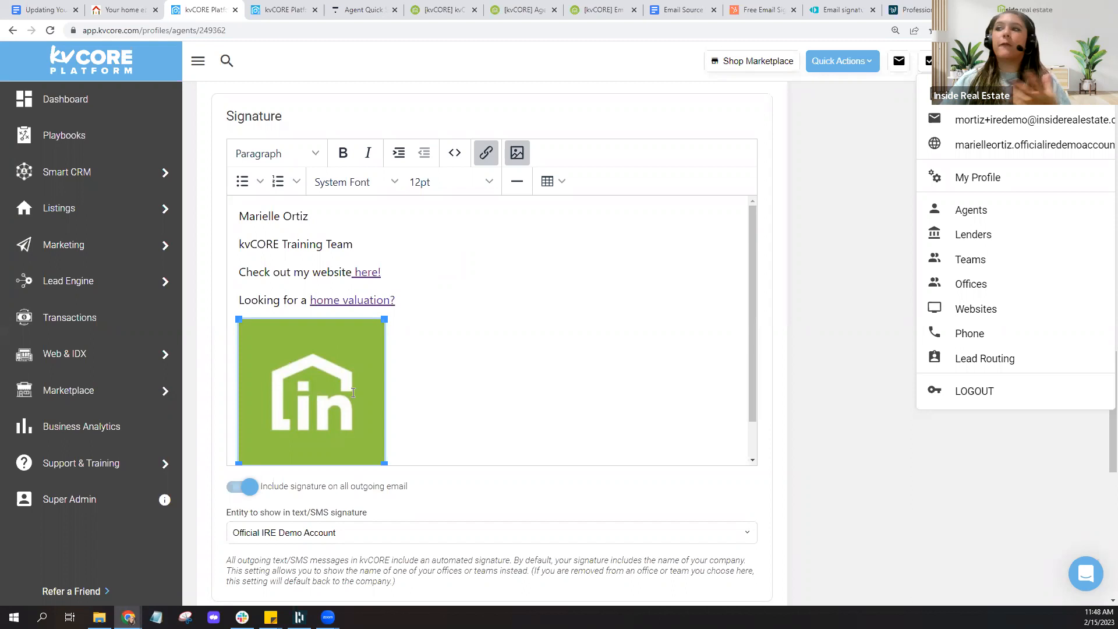
click(486, 153)
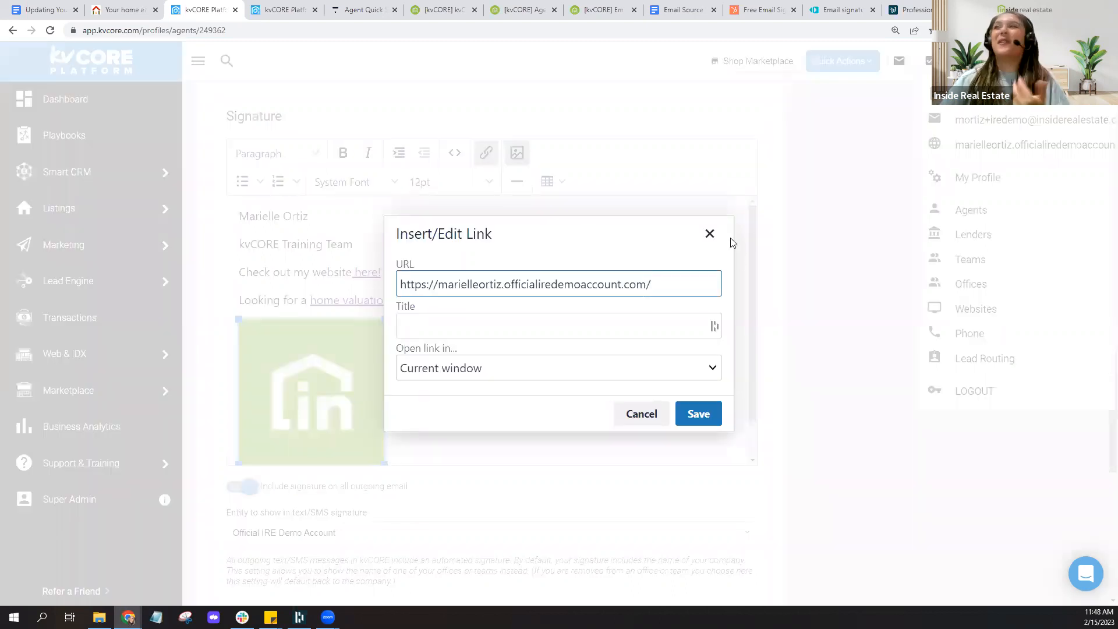
click(709, 234)
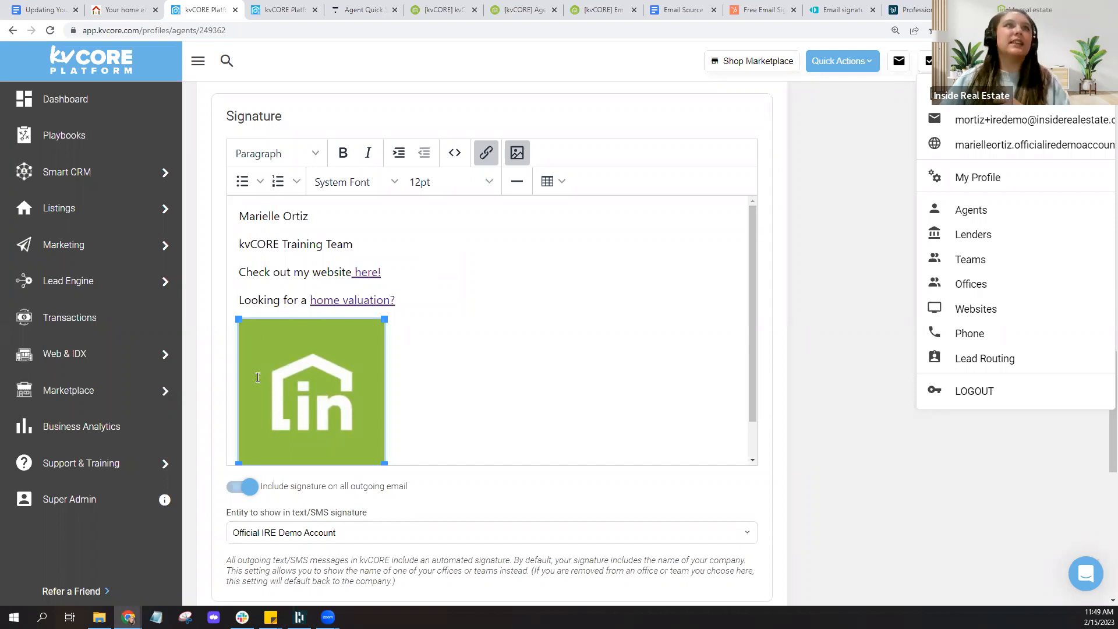
click(486, 155)
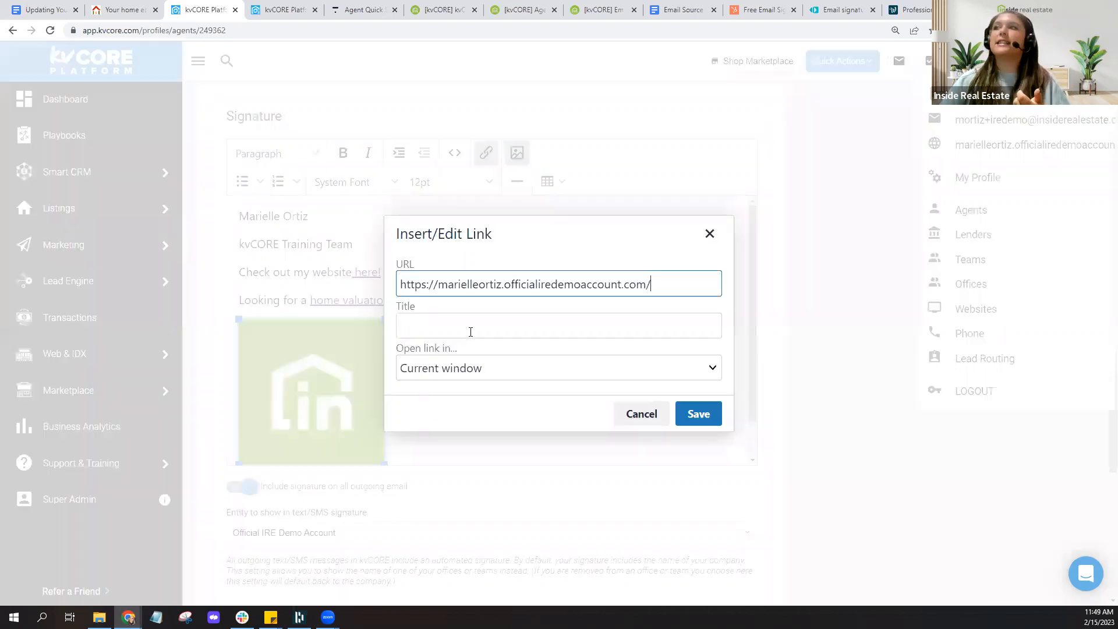
click(710, 234)
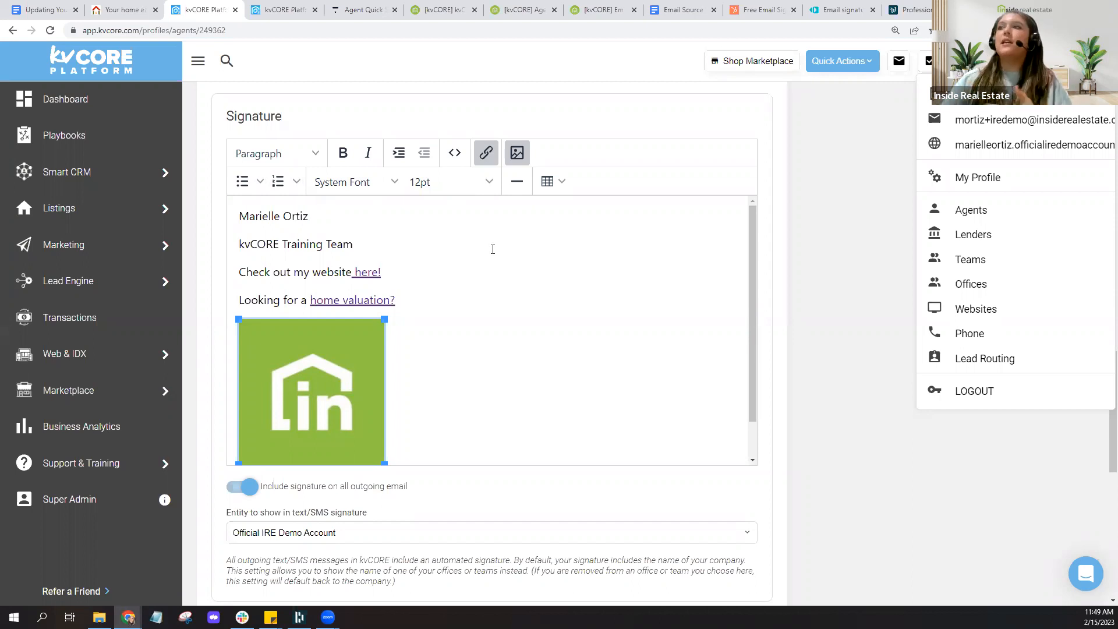
click(469, 493)
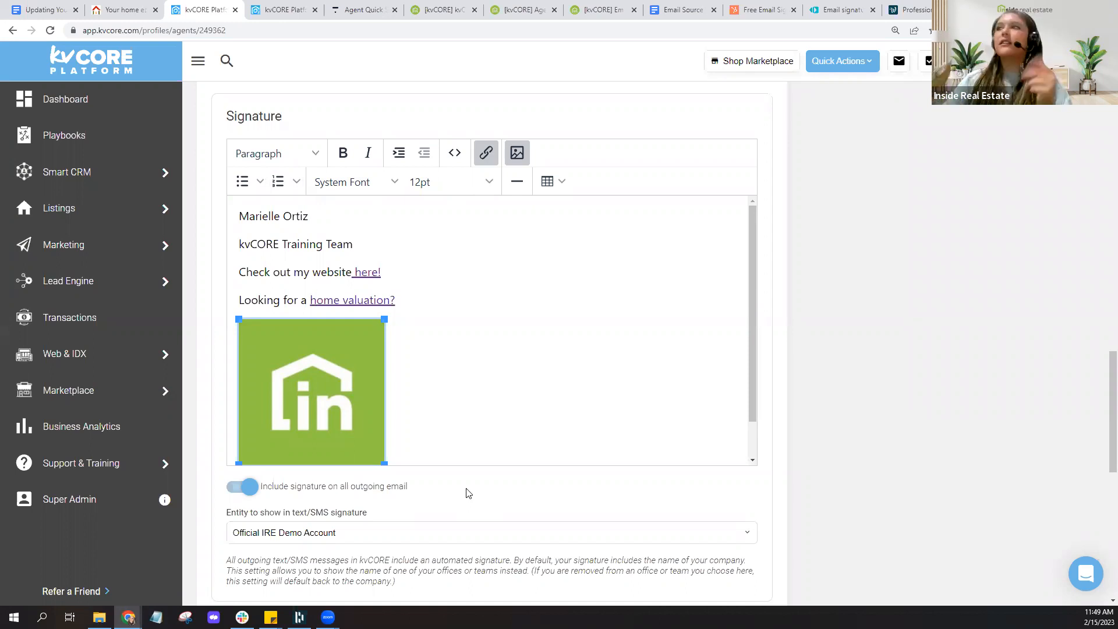
- Open the signature's source code and paste a <center> tag before the first paragraph and another after the final line break
click(456, 160)
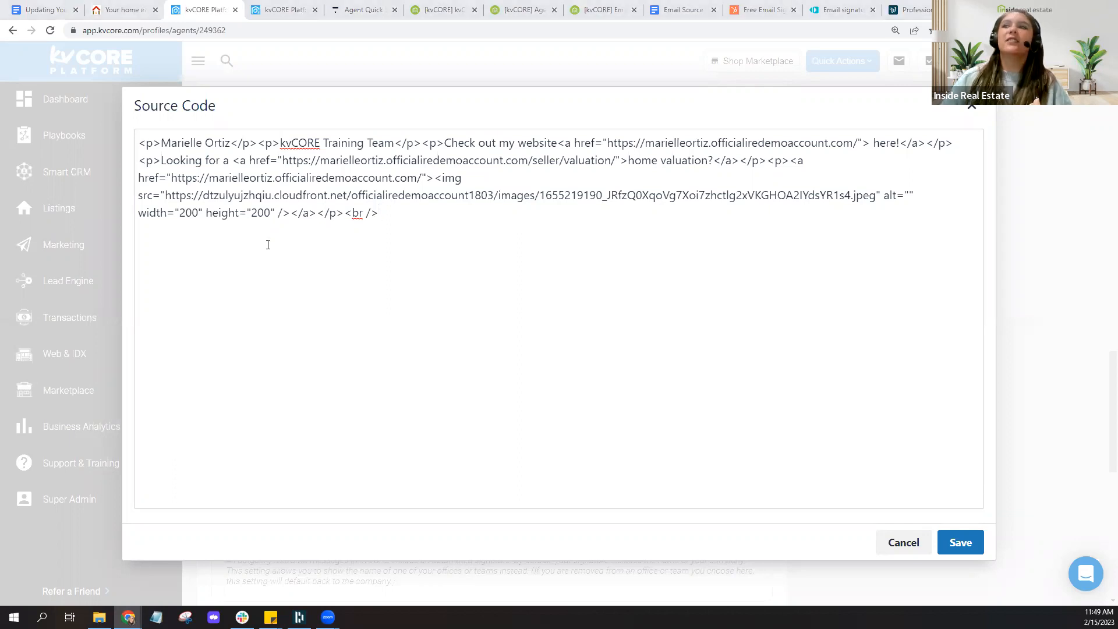
right_click(141, 145)
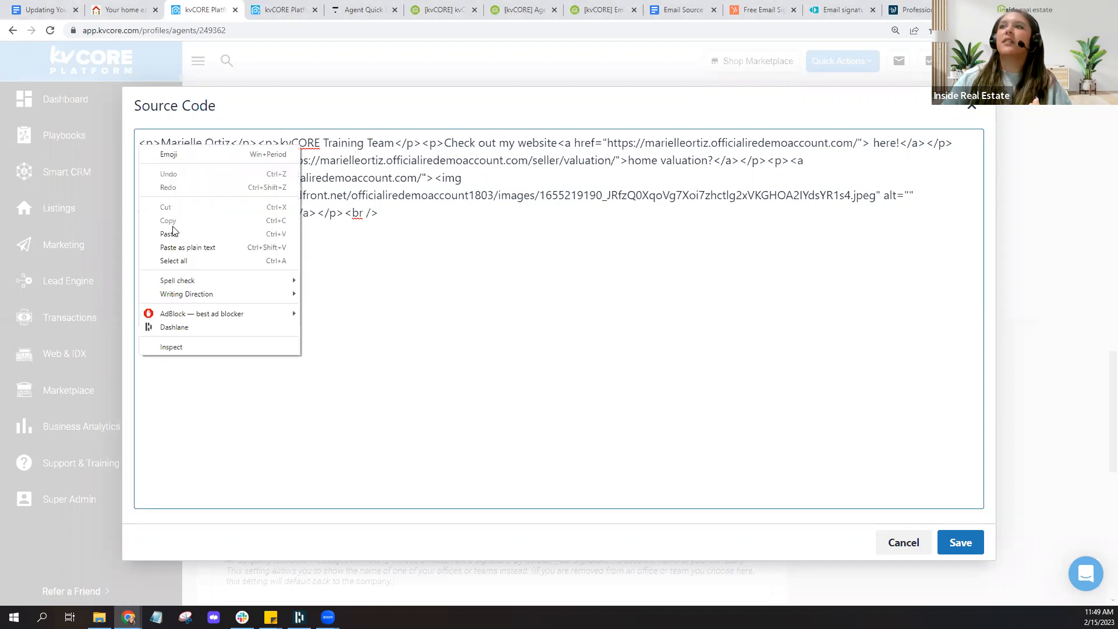
click(222, 235)
right_click(391, 213)
click(436, 300)
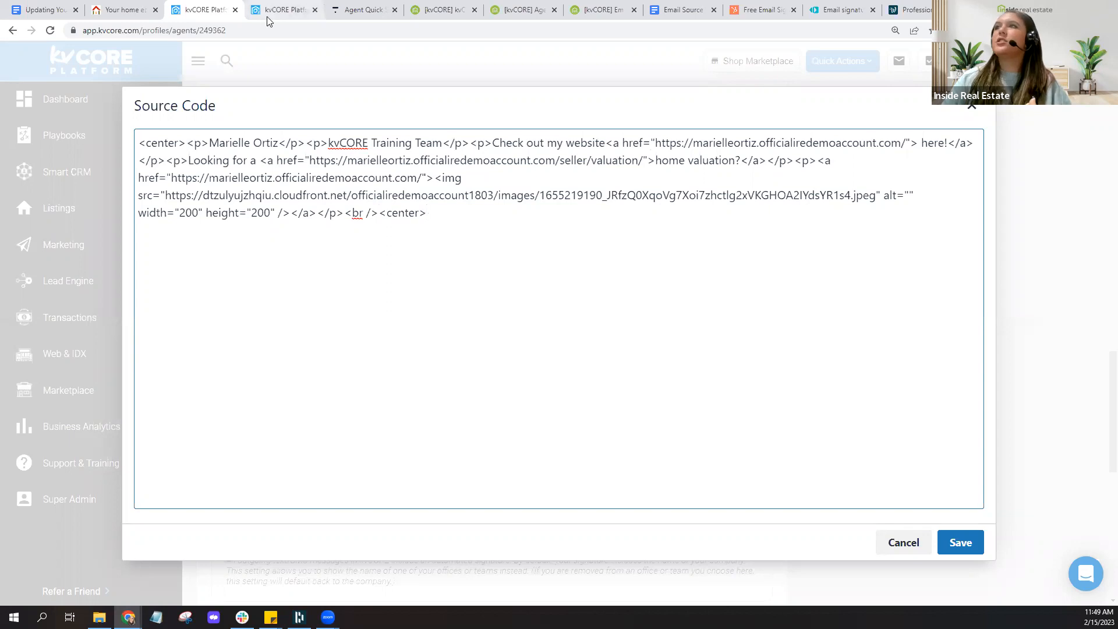
- In the Updating Your Email Signature document, add an indented sub-bullet containing the copied <center> tag under "Centering your signature"
click(39, 10)
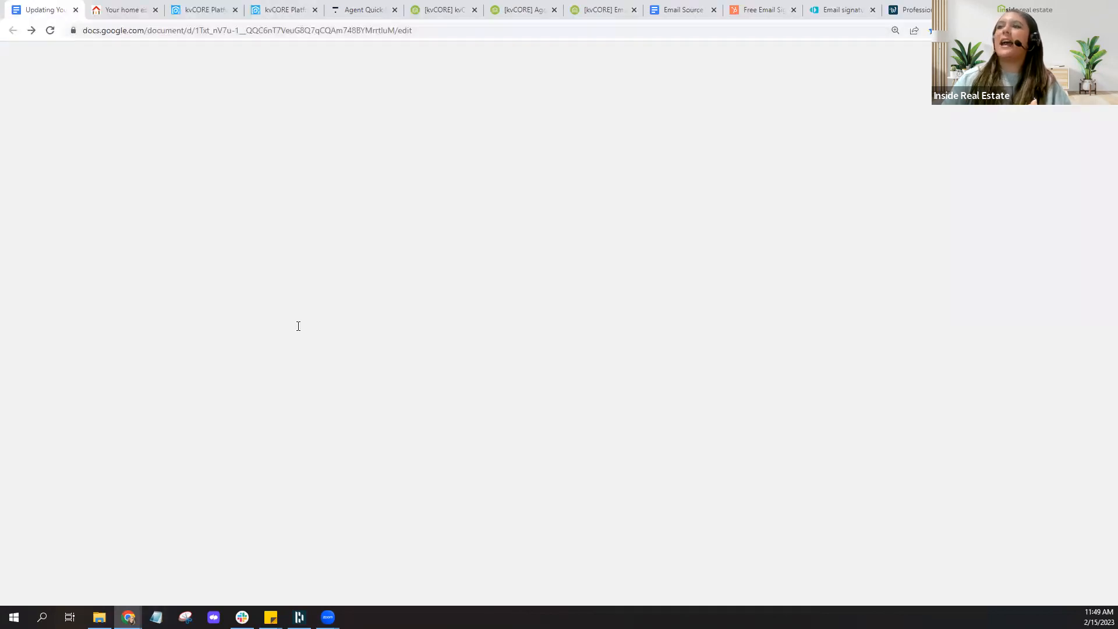
click(560, 300)
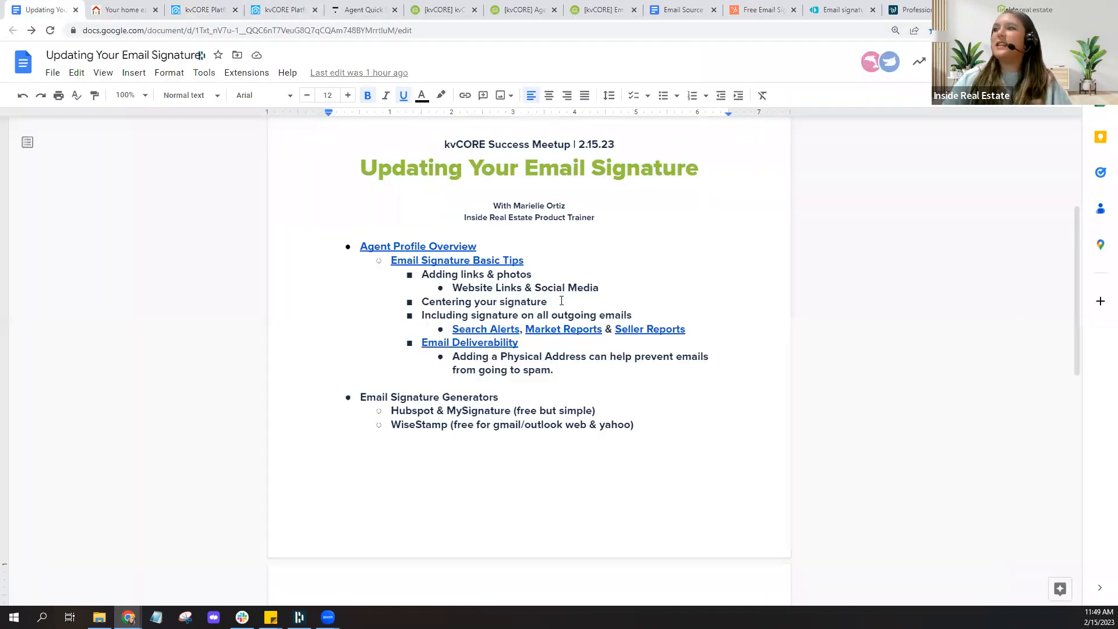
key(Return)
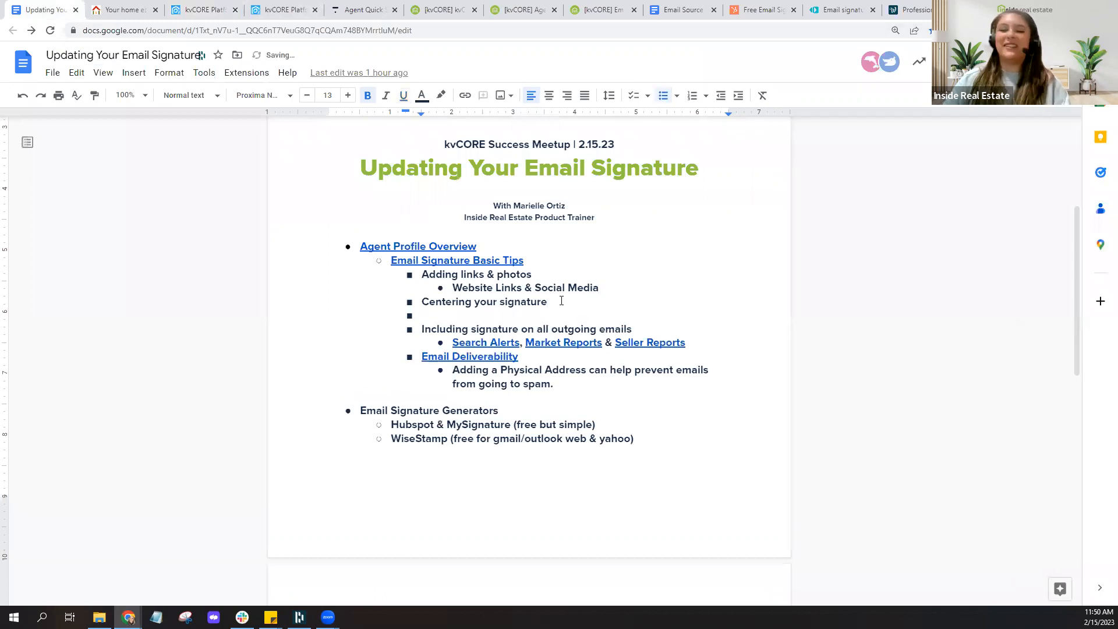
key(Tab)
right_click(465, 319)
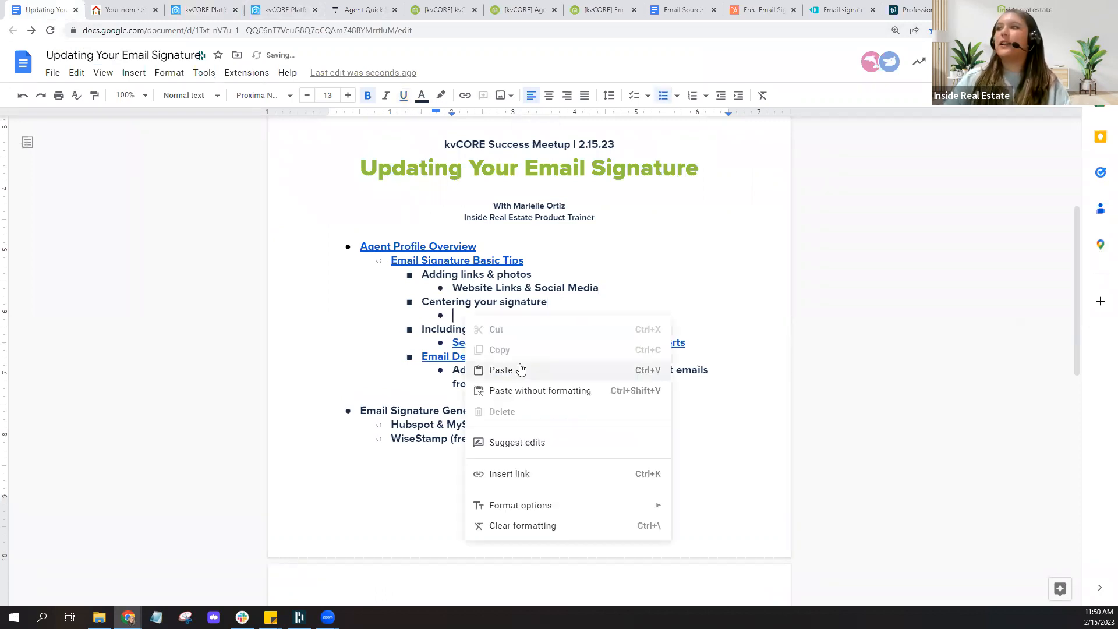
click(515, 367)
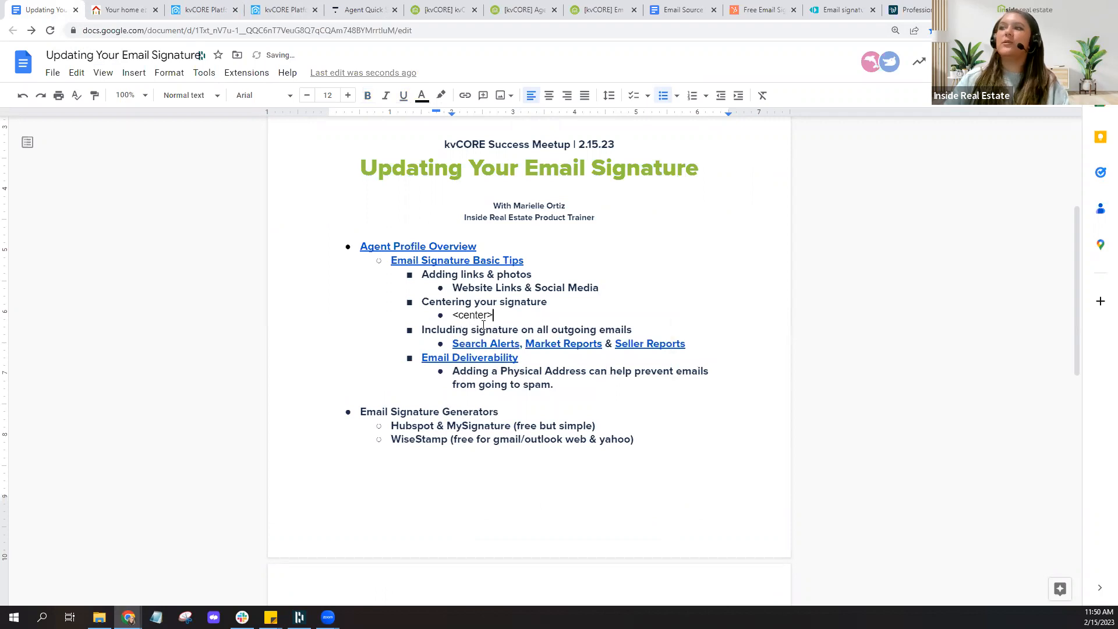
- Return to the kvCORE signature's source code and save it with the centering tags
click(176, 11)
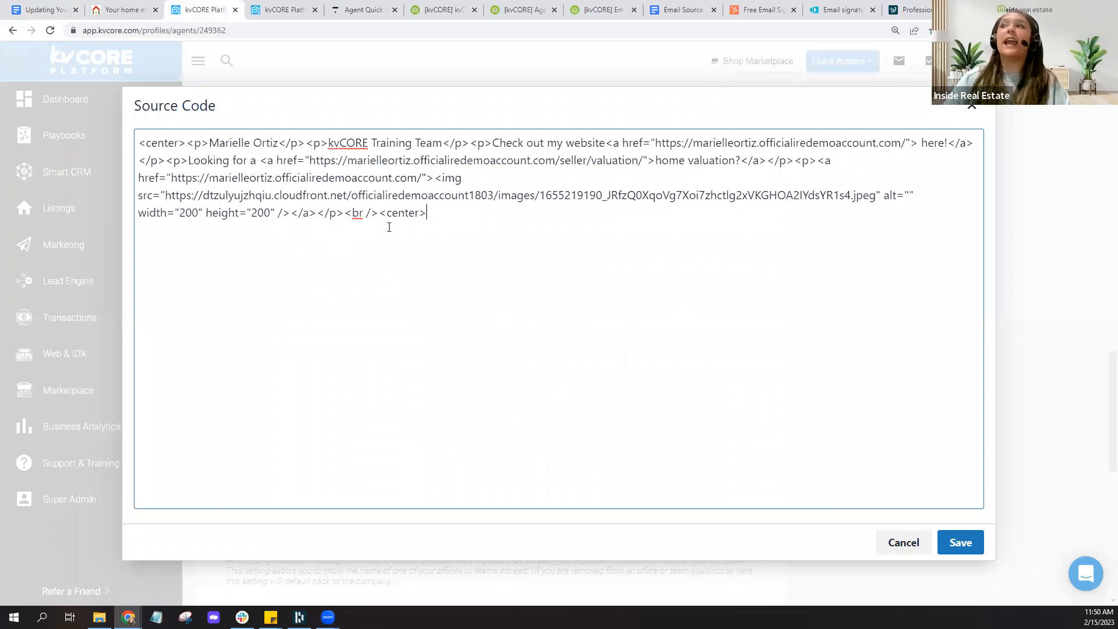
click(955, 542)
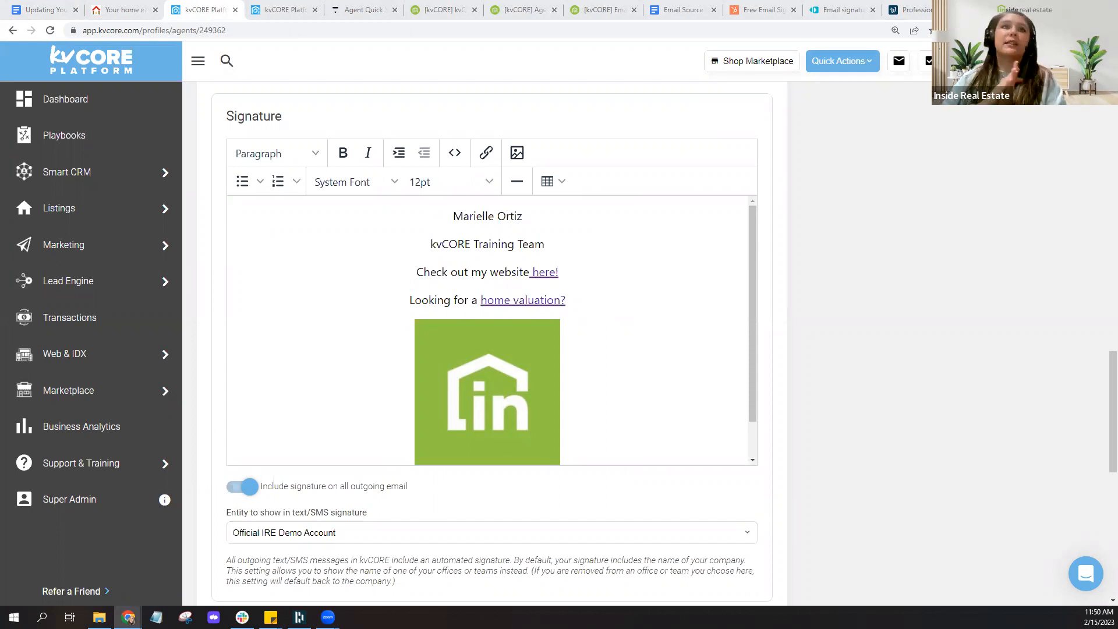
- In the Updating Your Email Signature document, inspect the Email Deliverability link and the tip about adding a physical address
click(23, 13)
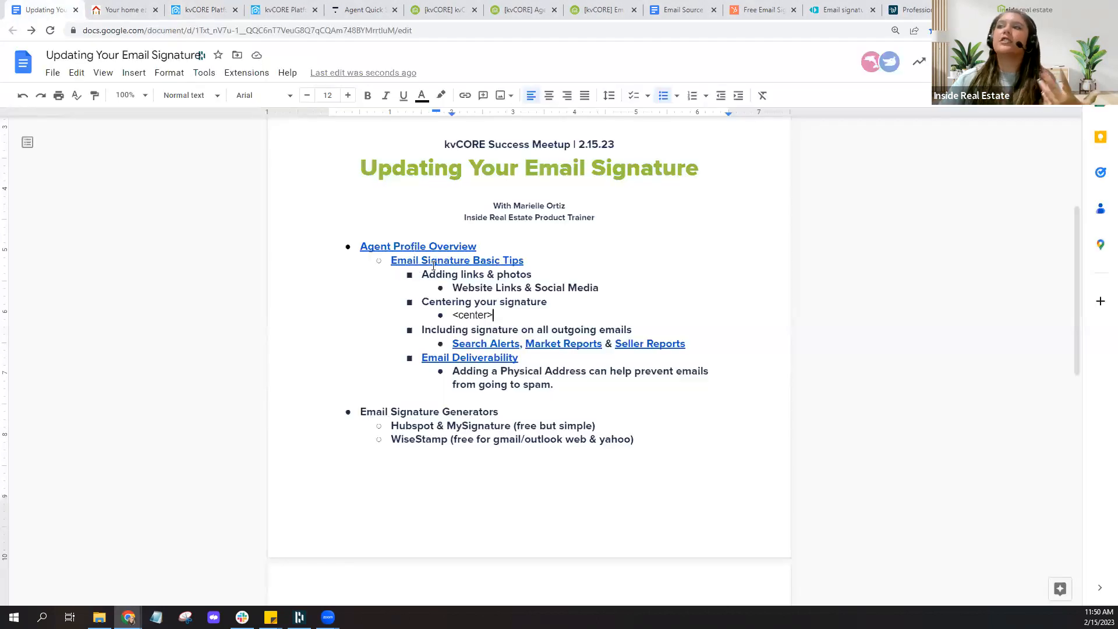
click(524, 361)
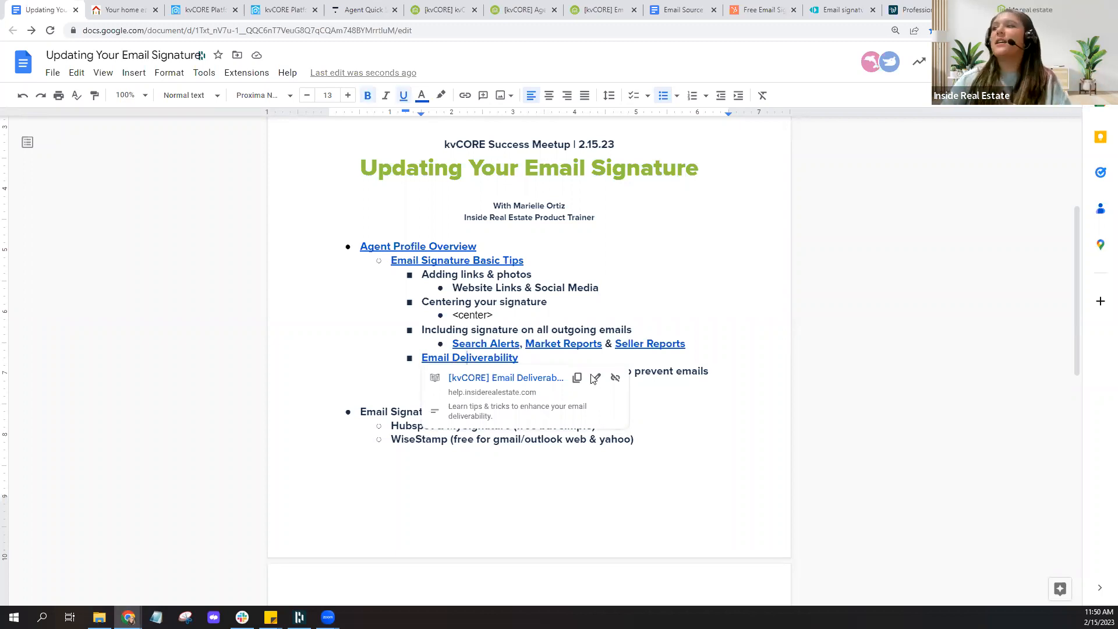
click(658, 384)
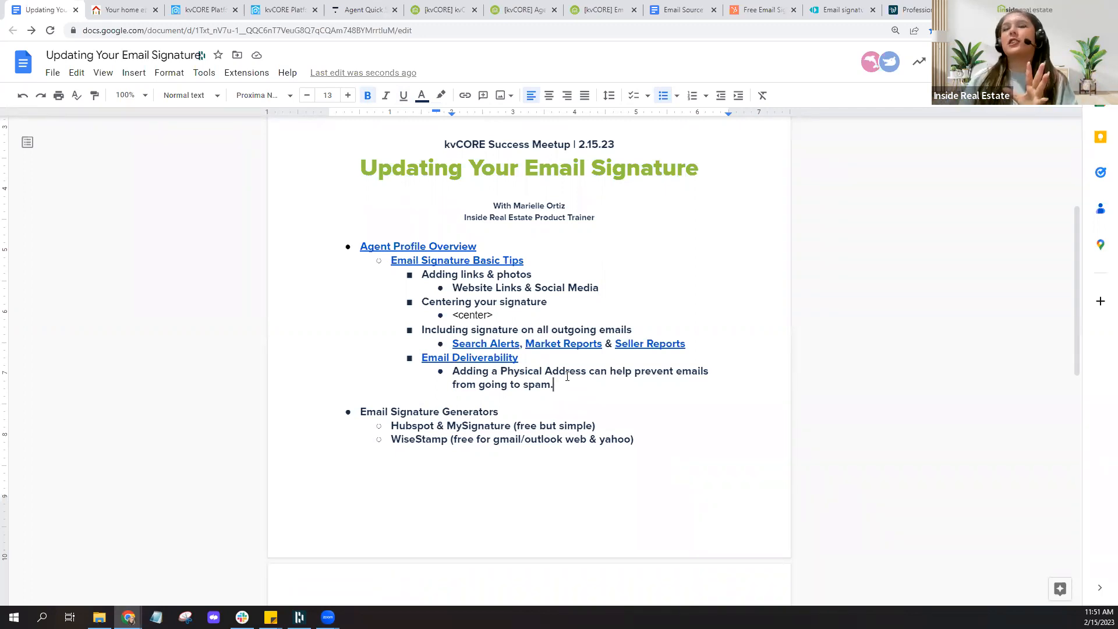
- Check the Signature section, leave the agent website's home valuation page, and open the website's home page
click(198, 11)
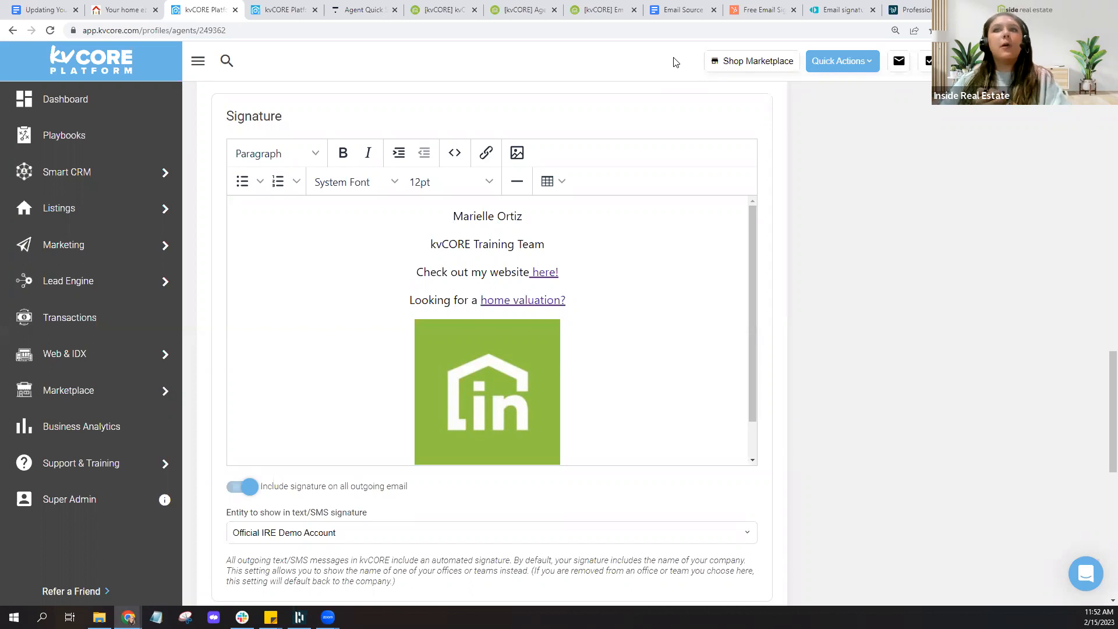
click(112, 16)
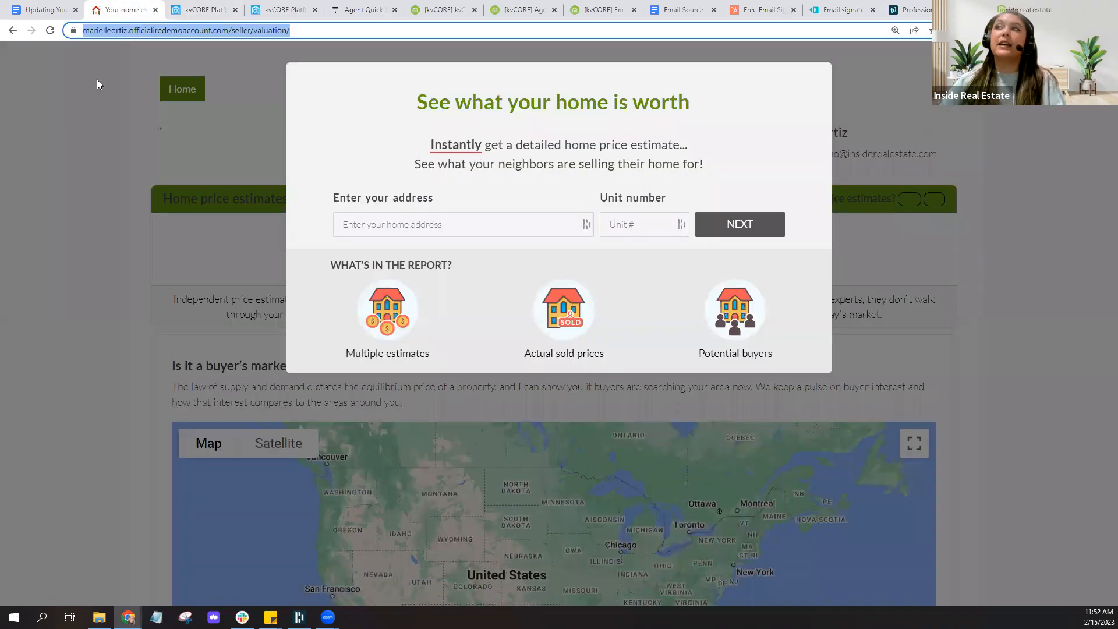
click(10, 35)
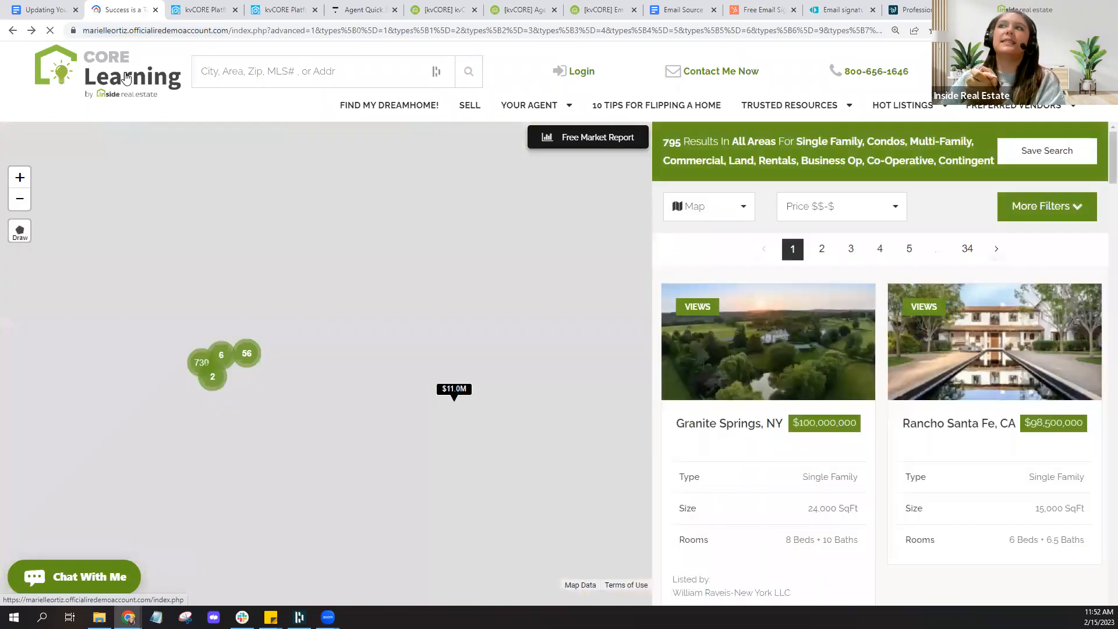
click(126, 77)
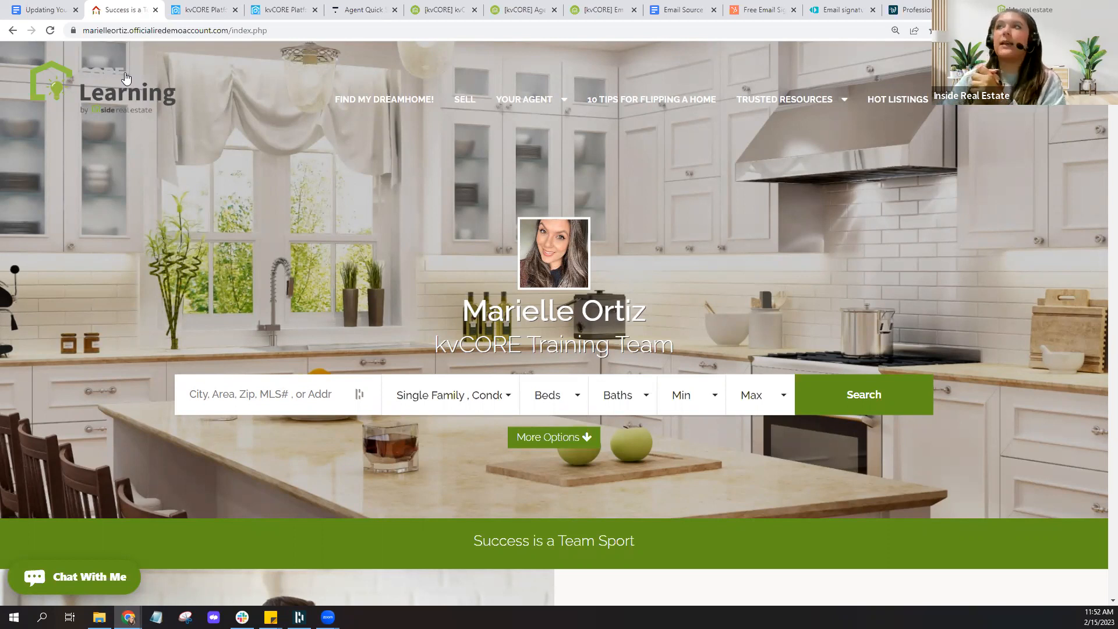
- Go from the behavioral automation page to the kvCORE dashboard and open the live training calendar
click(291, 10)
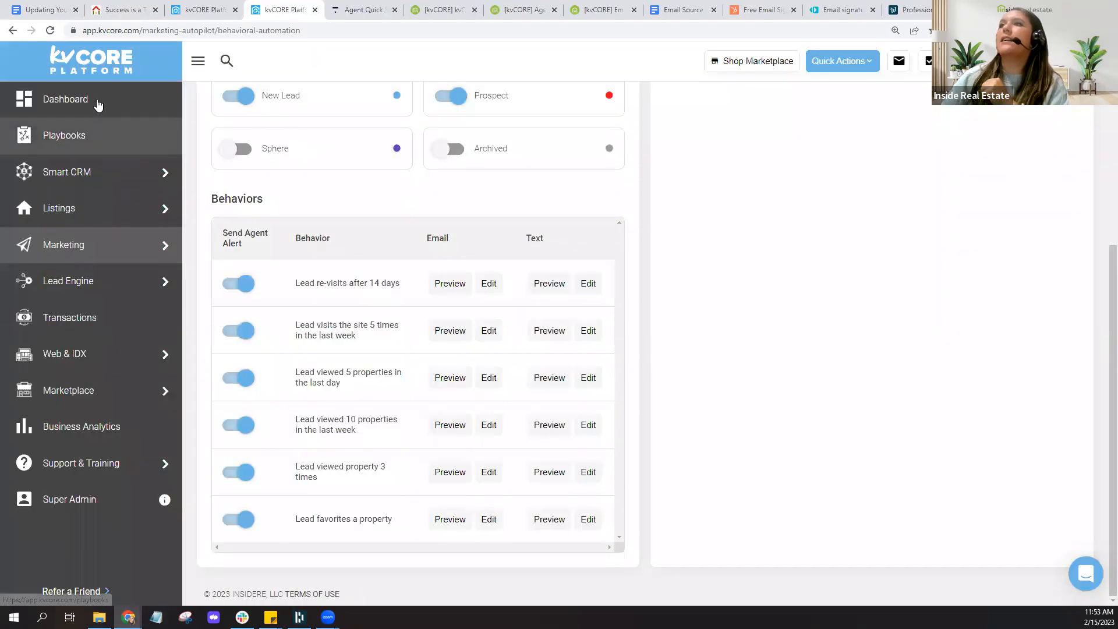
click(97, 103)
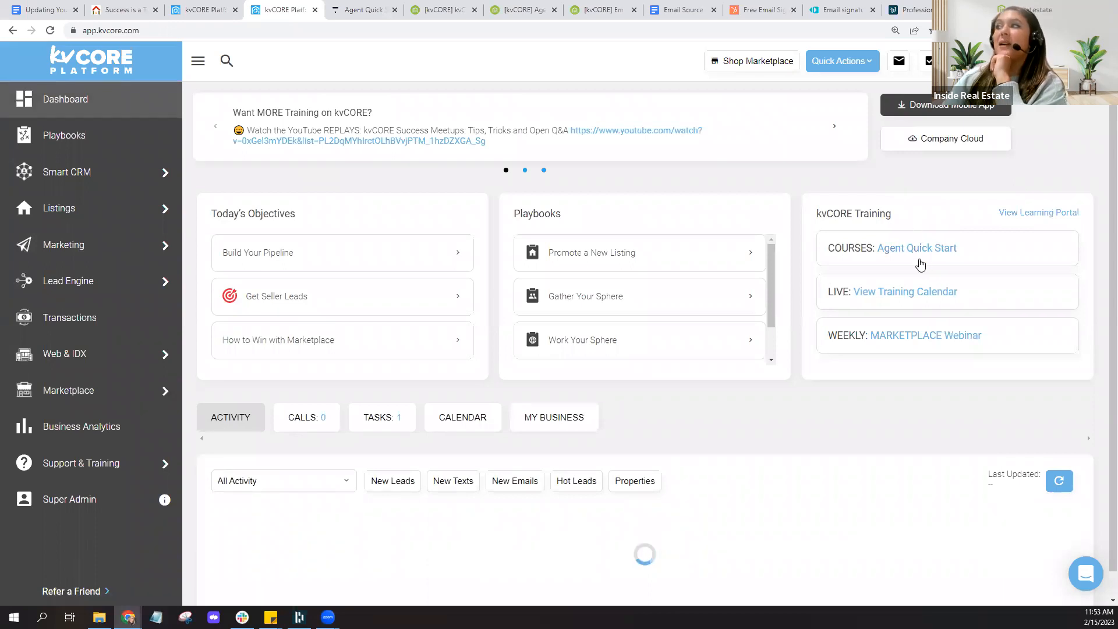
key(ctrl)
key(ctrl)
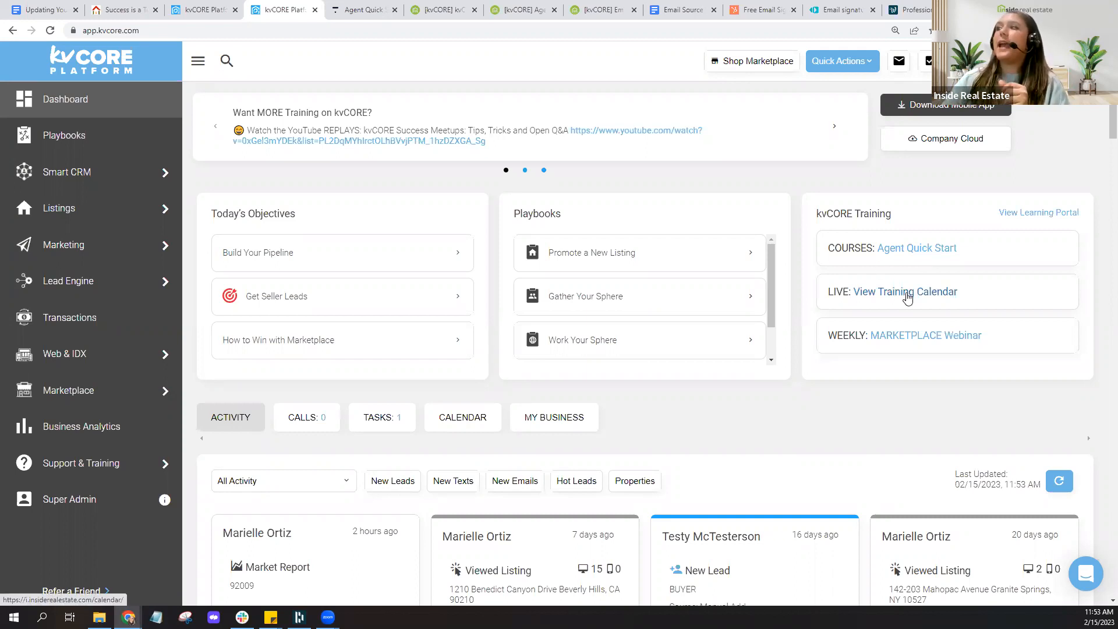
click(907, 297)
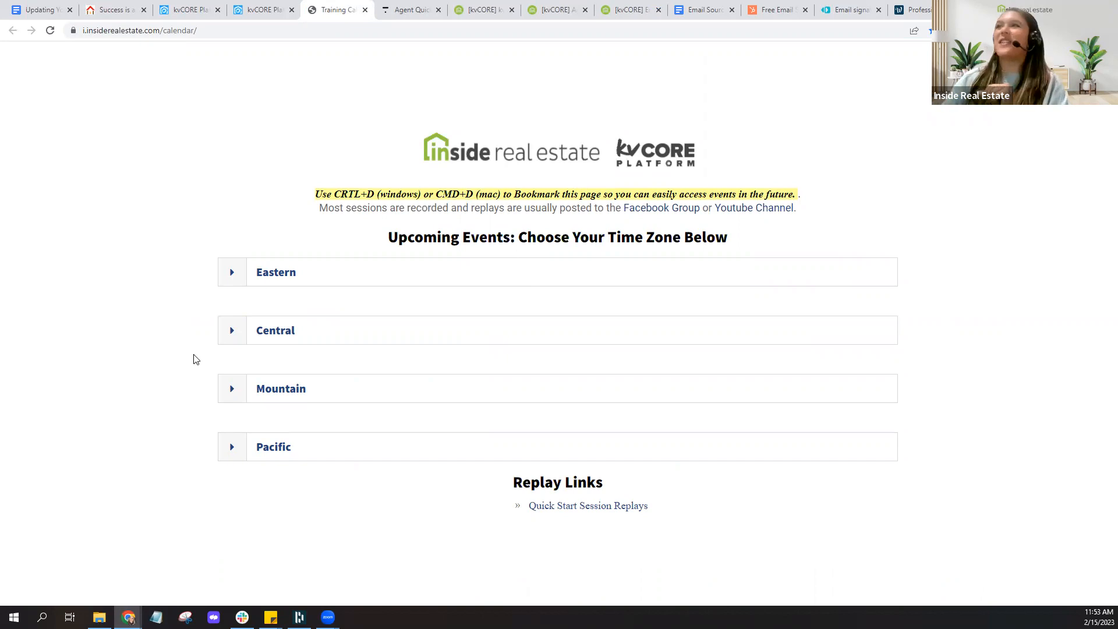
- Expand the Pacific time zone events and look through the training agenda
click(232, 449)
scroll(187, 336, down, 3)
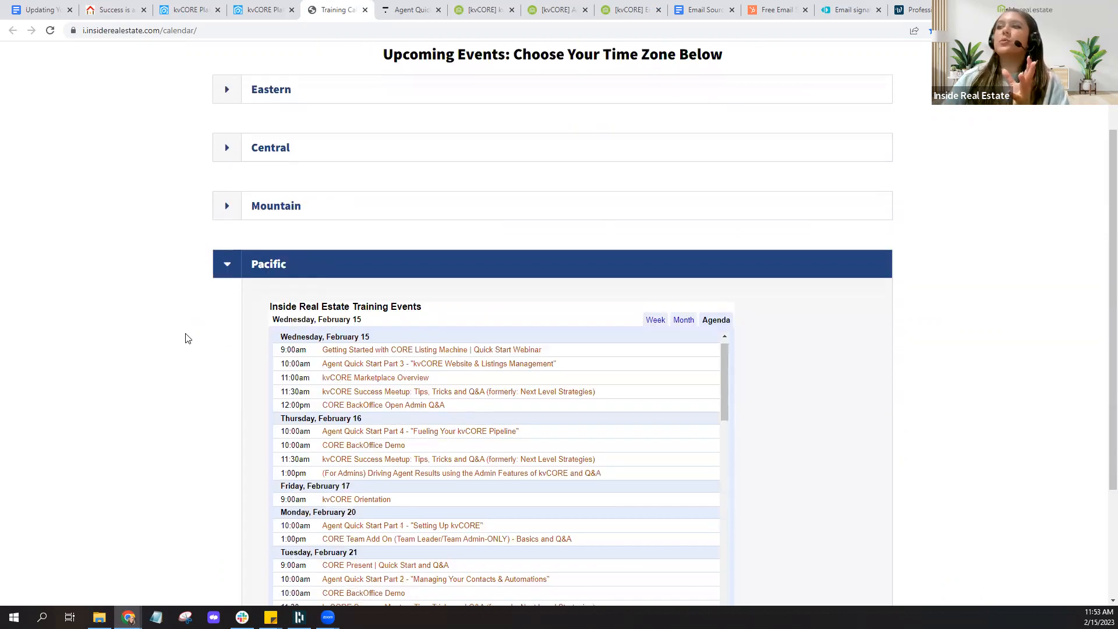
scroll(186, 338, down, 3)
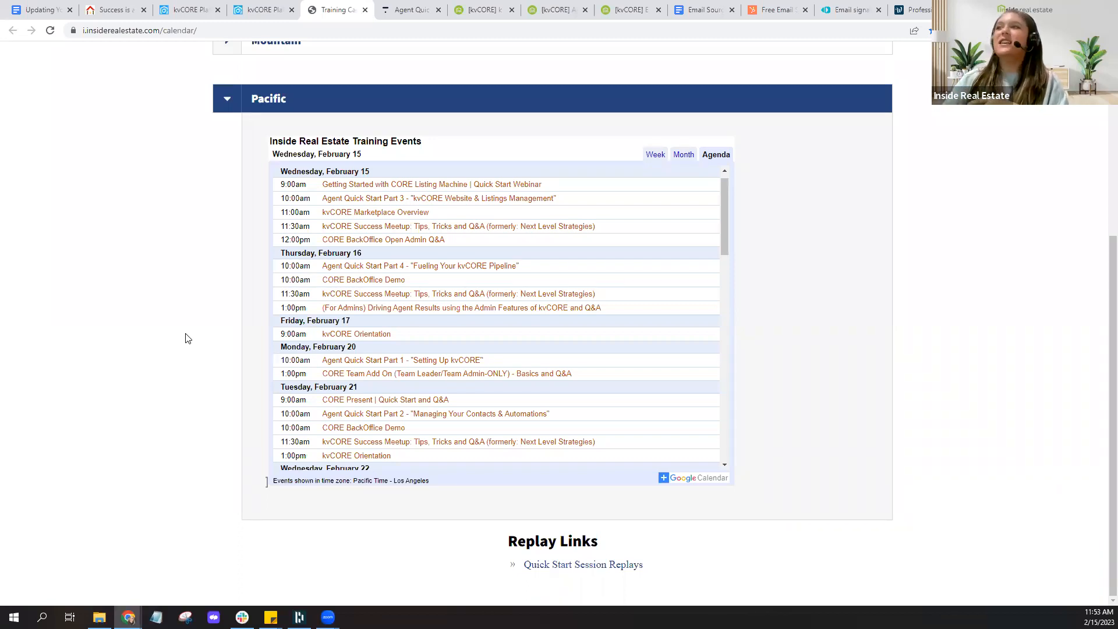
scroll(425, 256, up, 2)
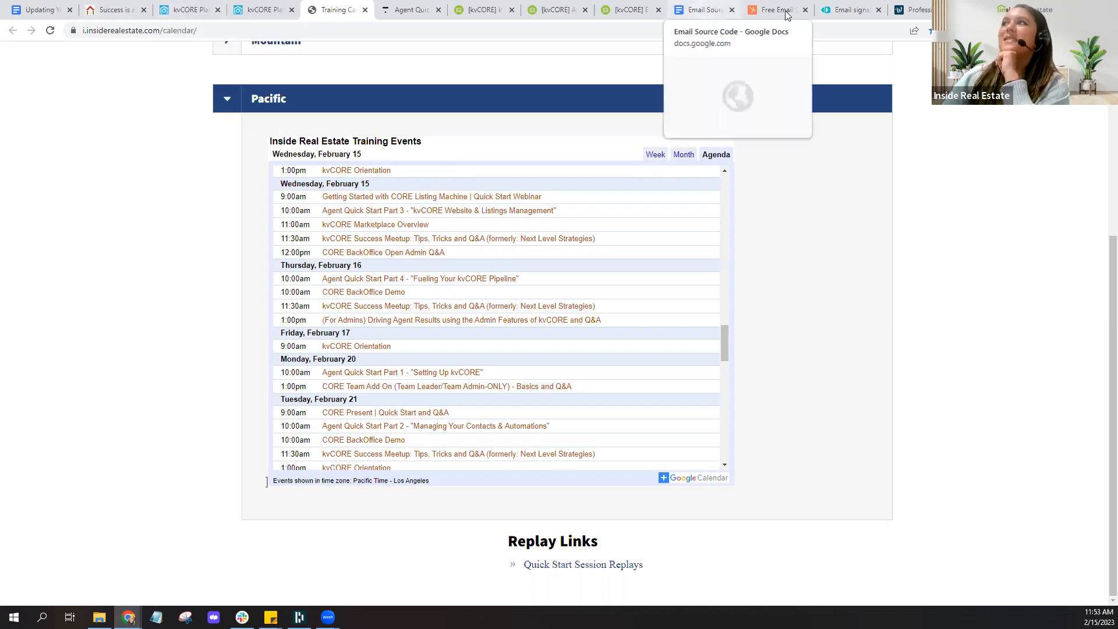
- Return to the Signature section, inspect the centered signature's source code, and close it without saving
click(193, 9)
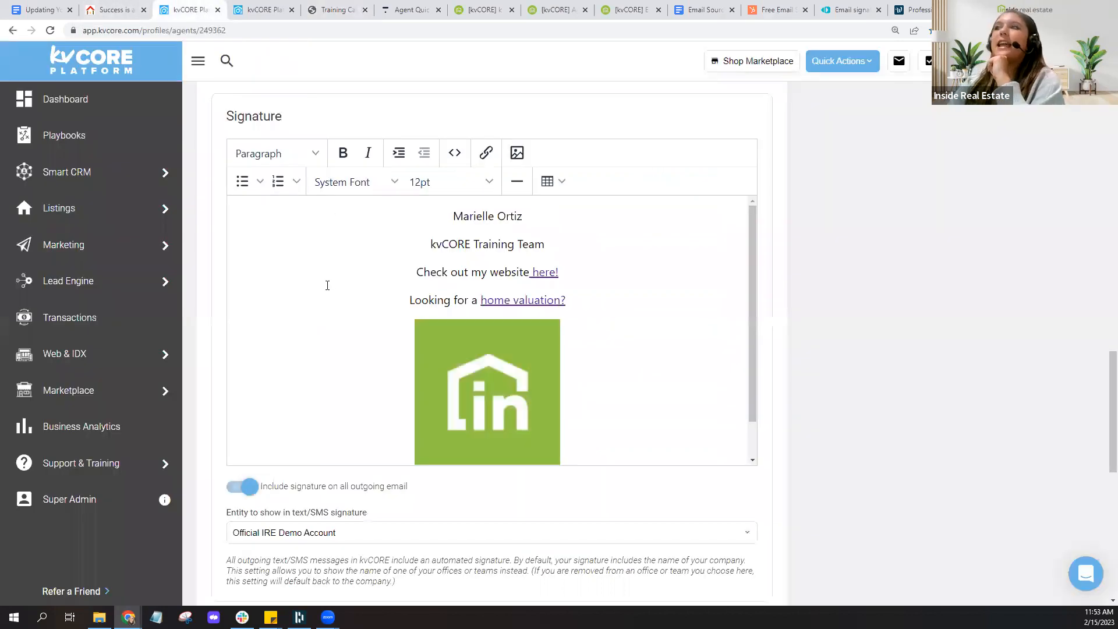
click(436, 214)
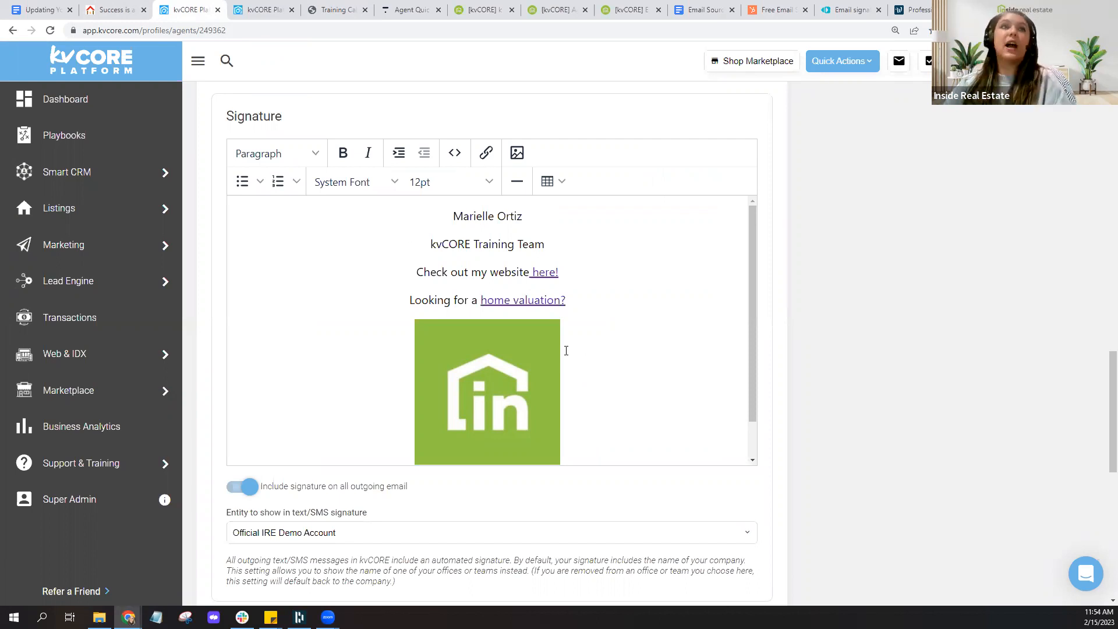
click(454, 153)
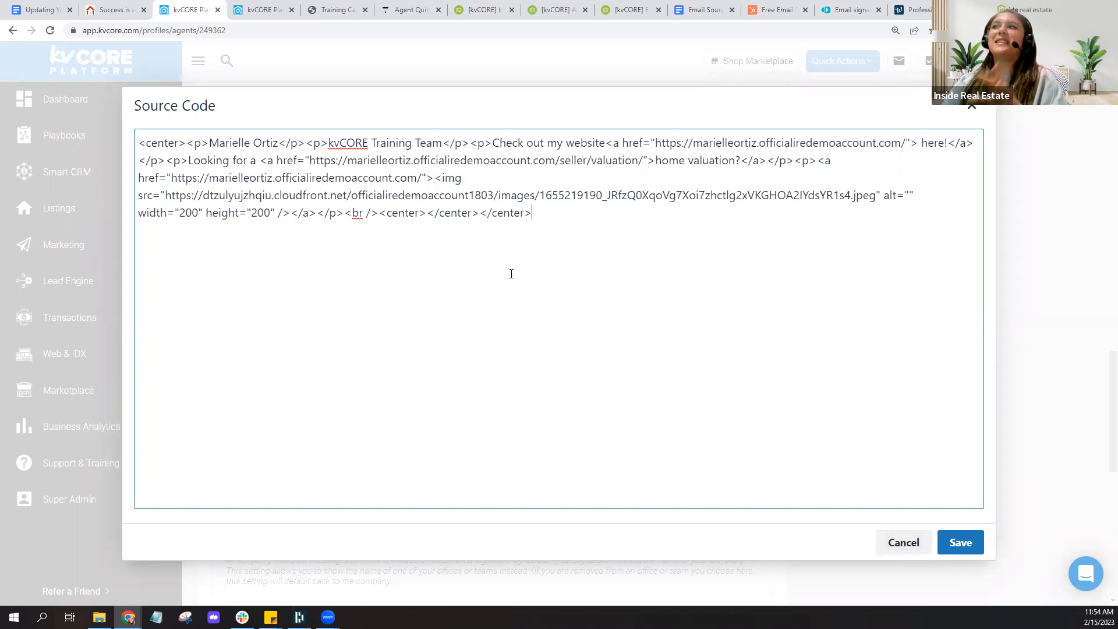
click(903, 542)
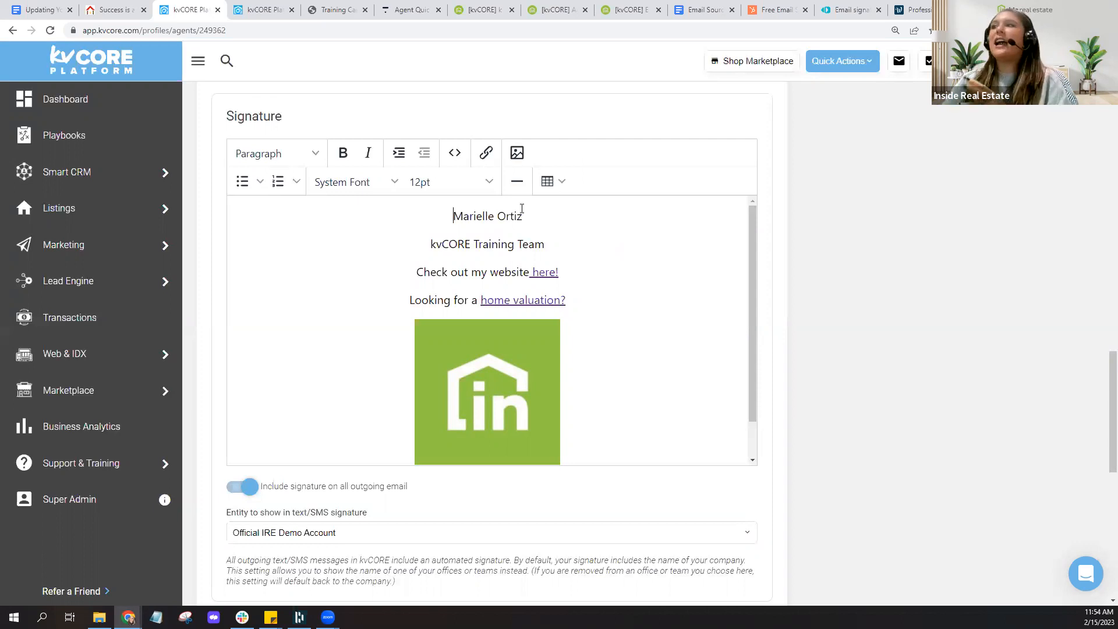
- Reopen the signature's source code, select all of it, and switch to the Email Source Code document
click(455, 152)
drag(532, 213, 129, 140)
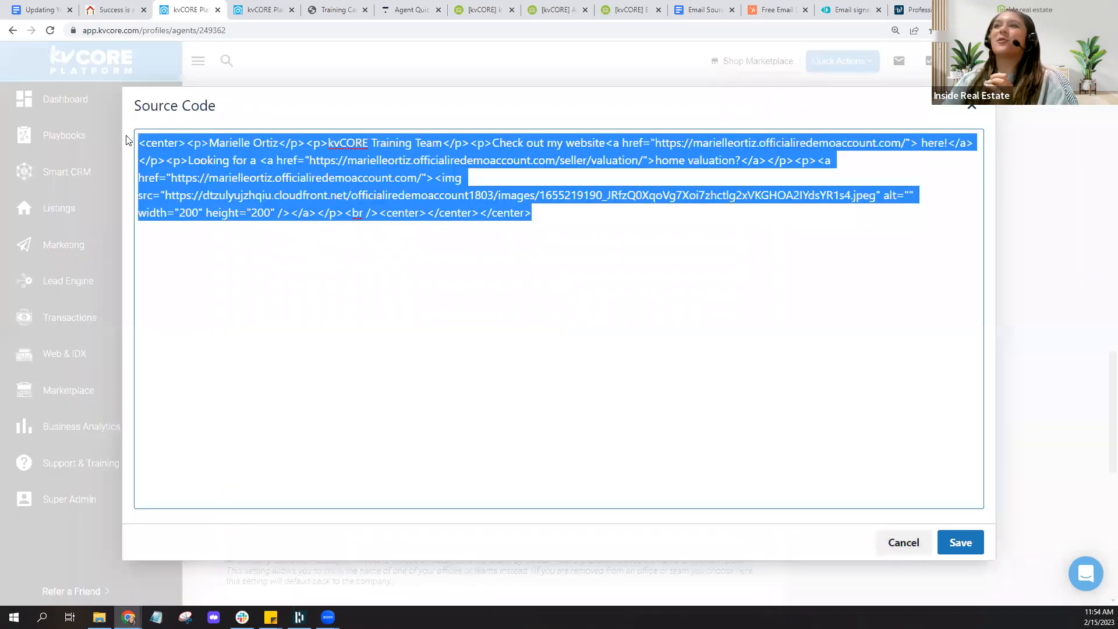
click(694, 13)
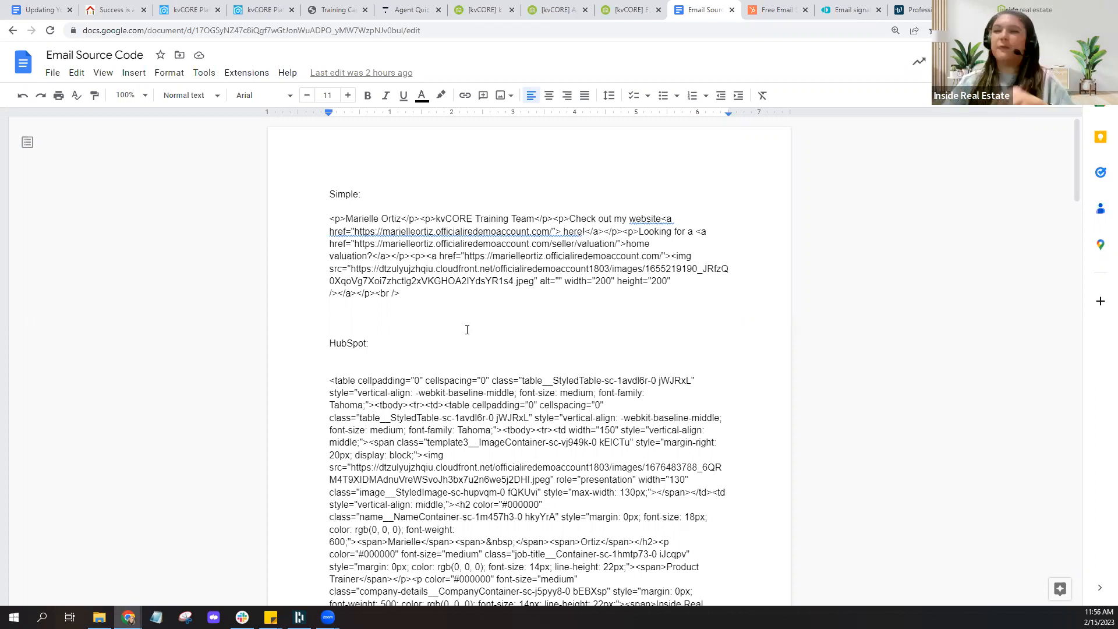
- View the generated signatures in HubSpot, MySignature and WiseStamp, and return to the HubSpot signature
click(760, 5)
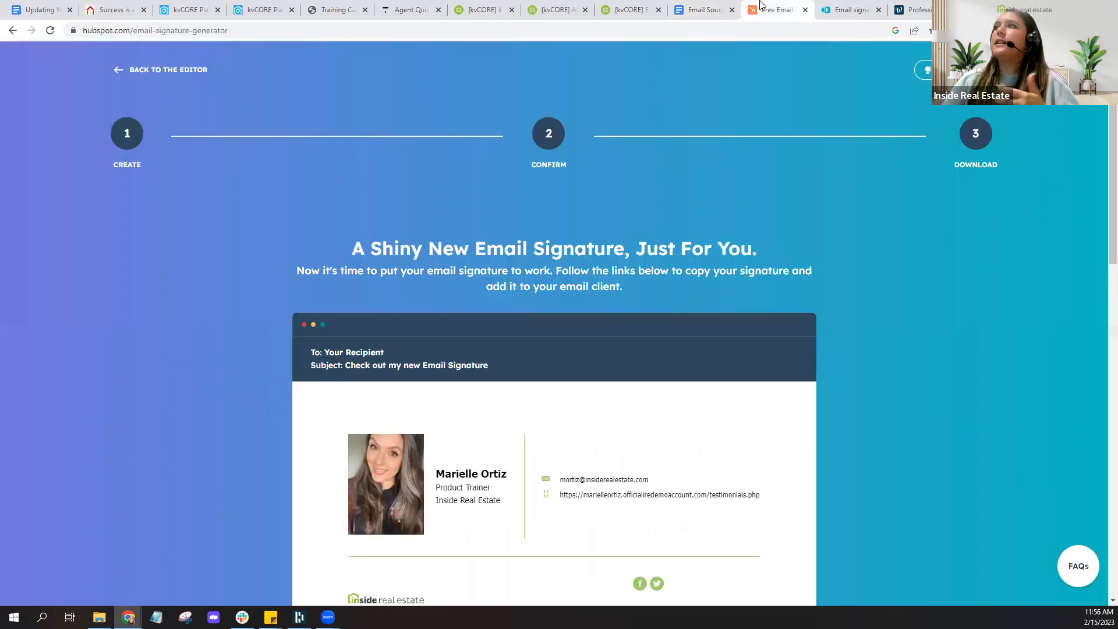
scroll(834, 271, down, 3)
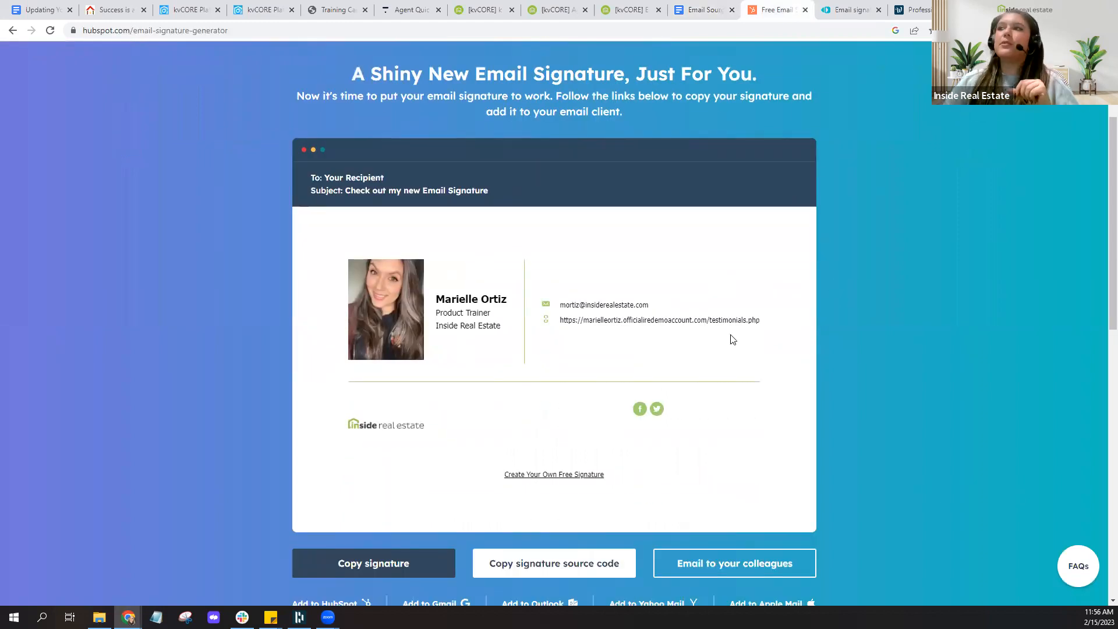
key(ctrl+Tab)
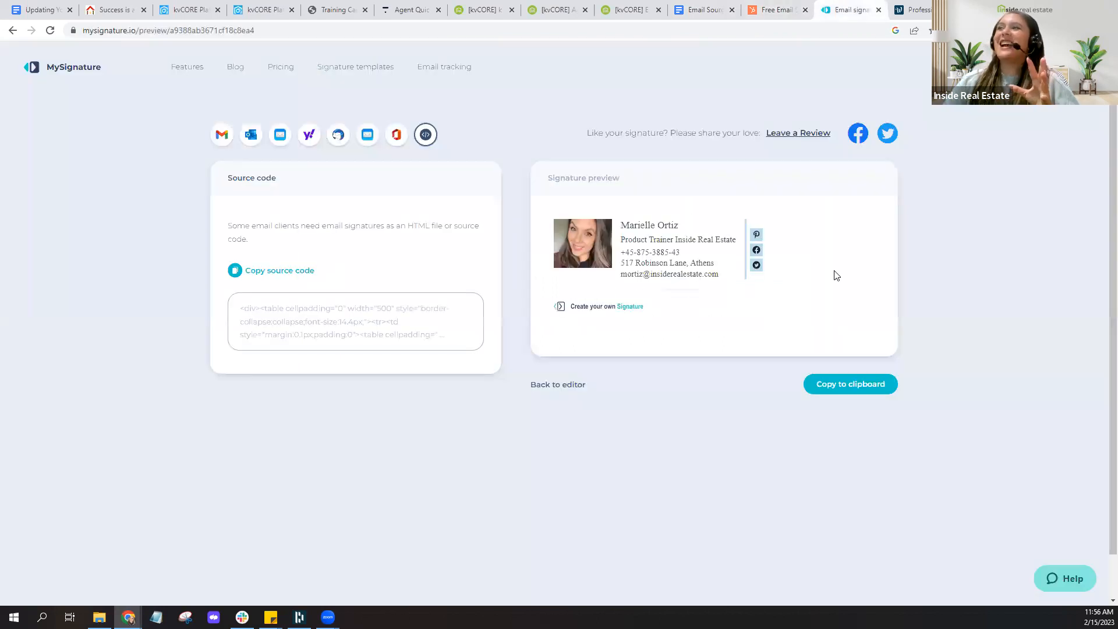
click(918, 10)
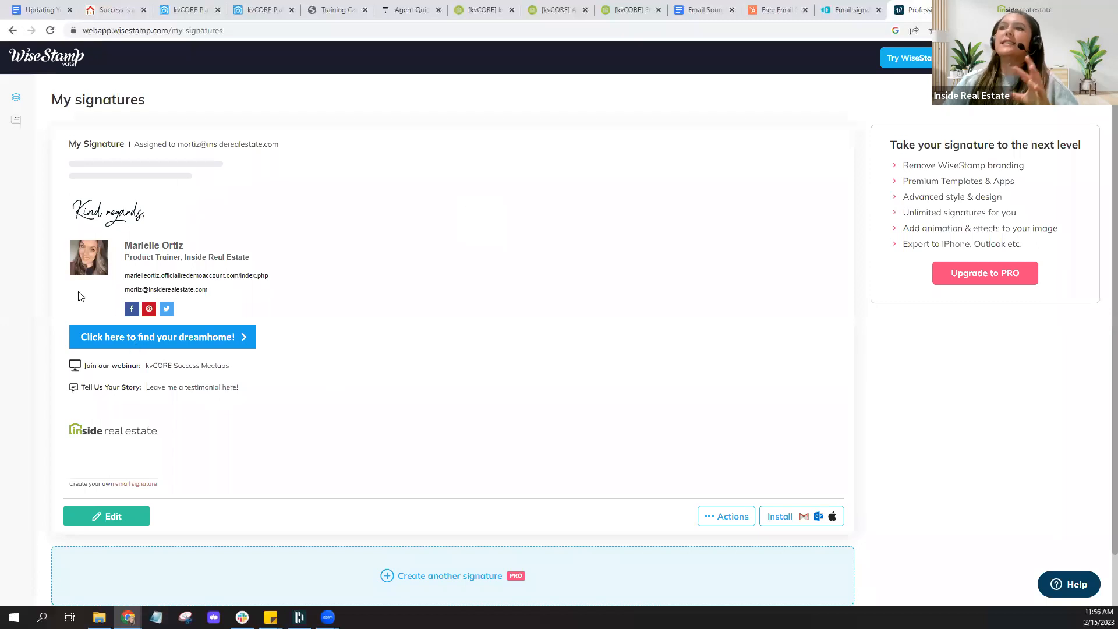
click(764, 12)
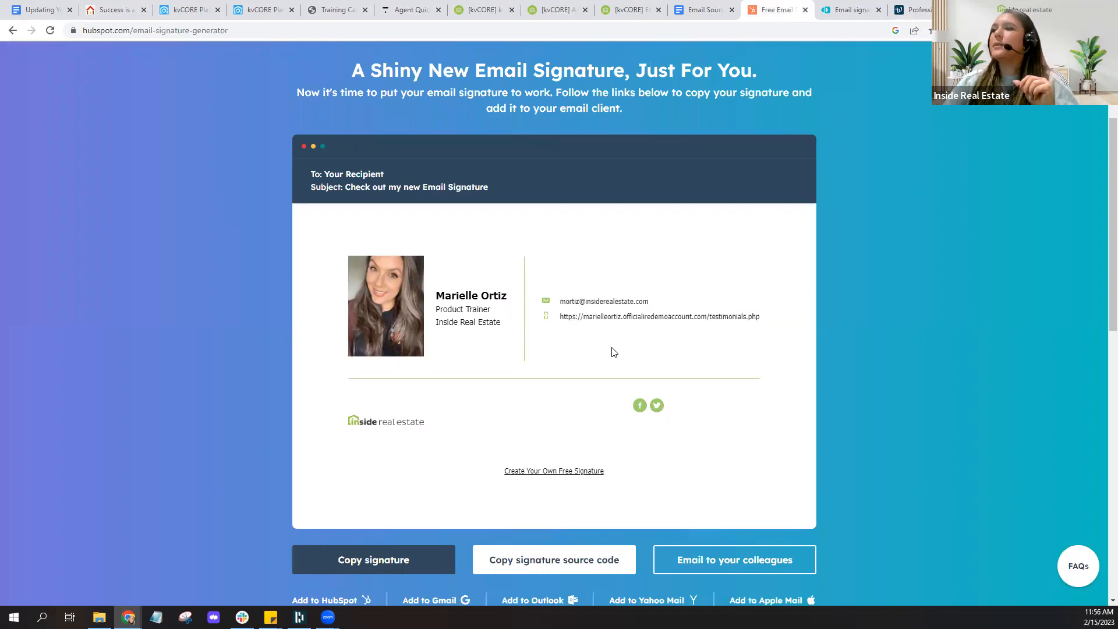
- Return to the signature editor and look through the available signature templates
scroll(611, 351, down, 2)
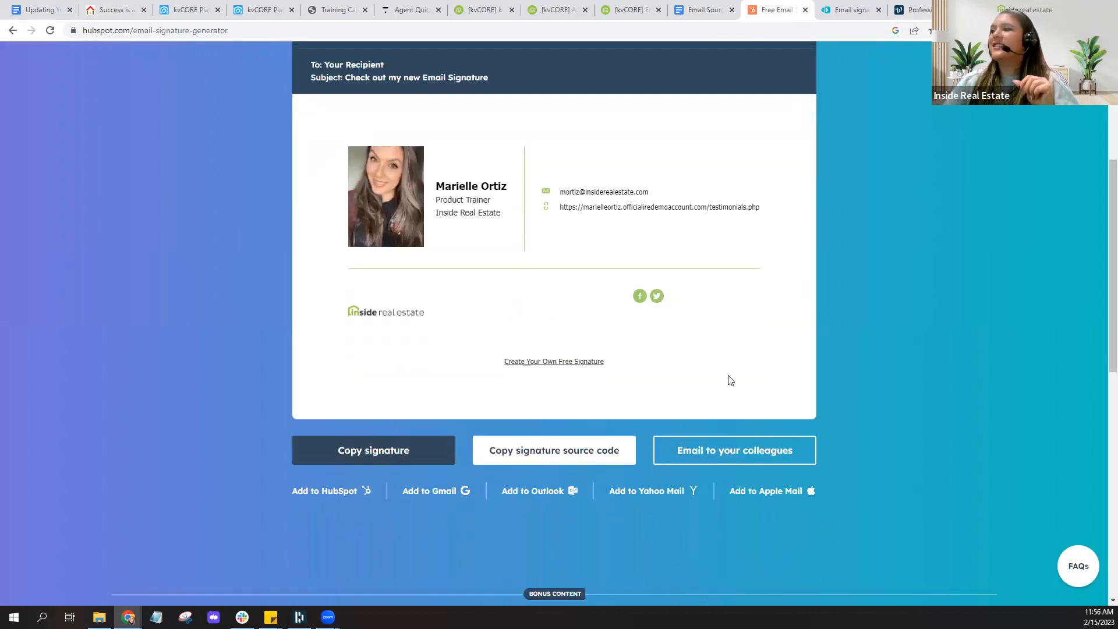
scroll(727, 379, up, 5)
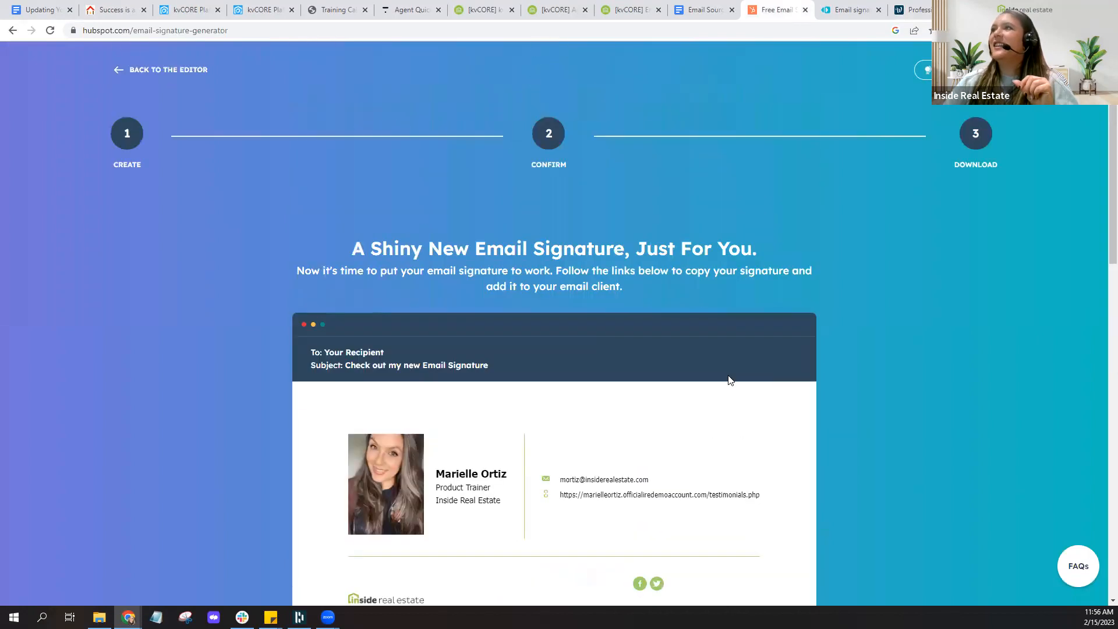
click(143, 71)
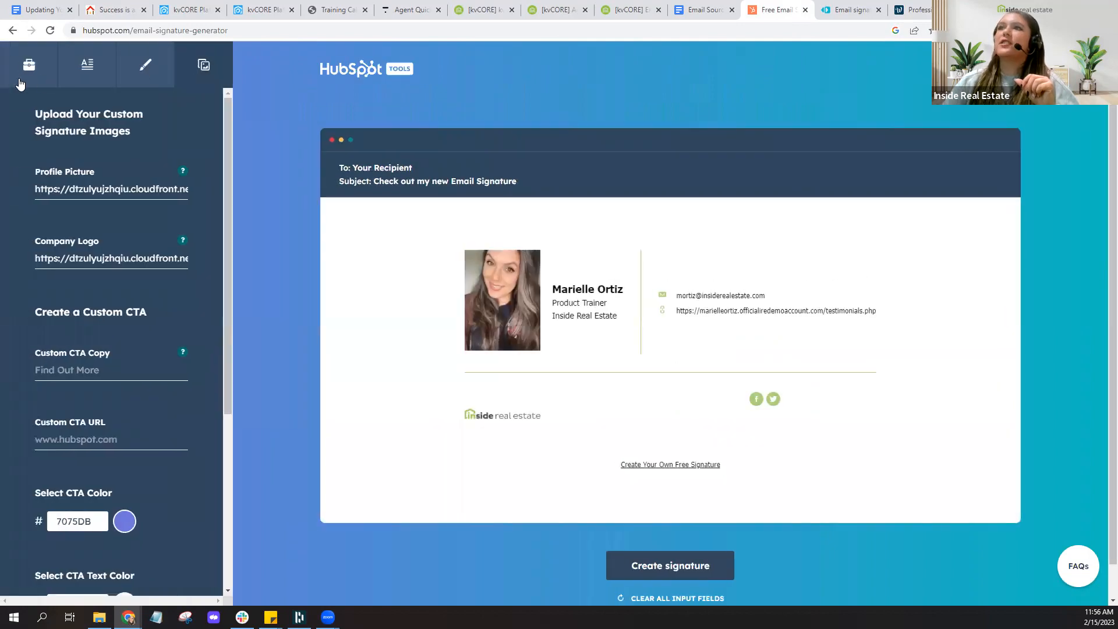
click(37, 77)
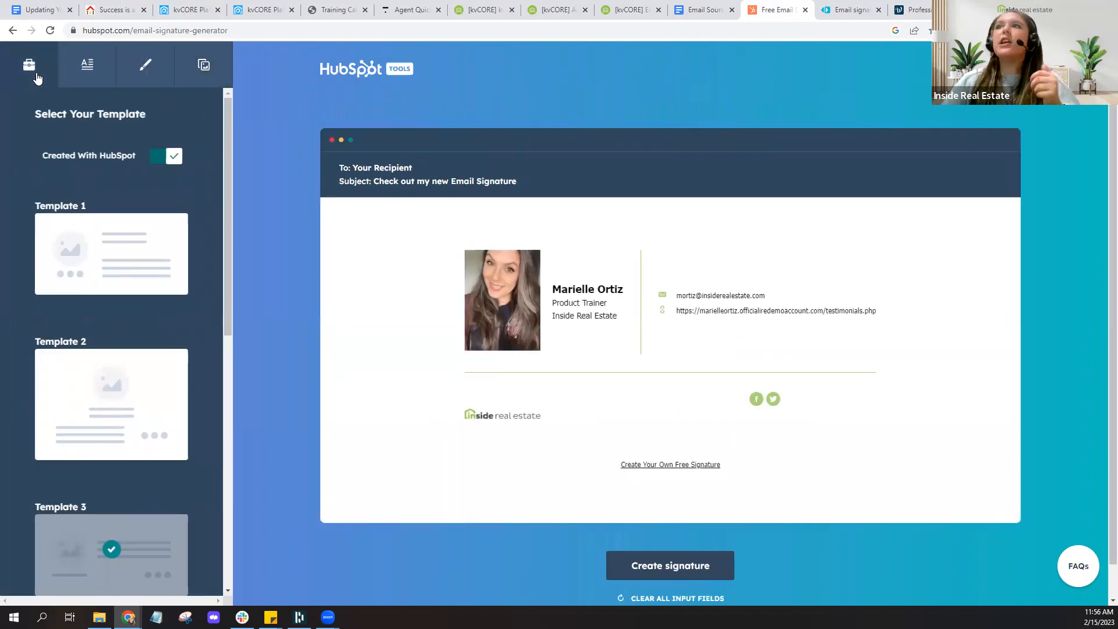
scroll(178, 245, down, 6)
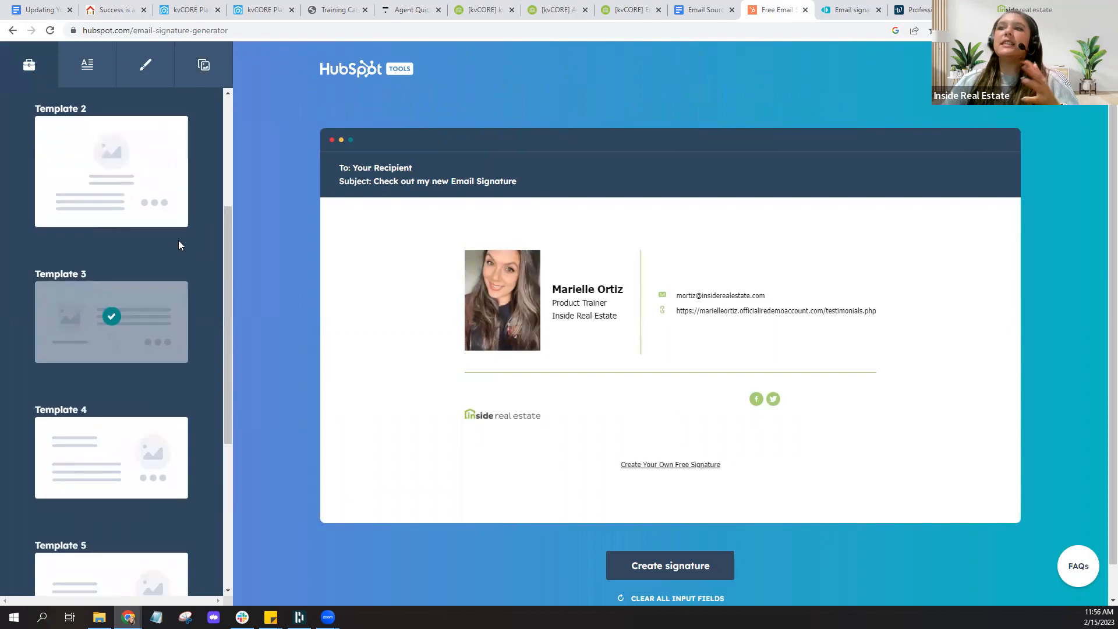
scroll(178, 244, down, 3)
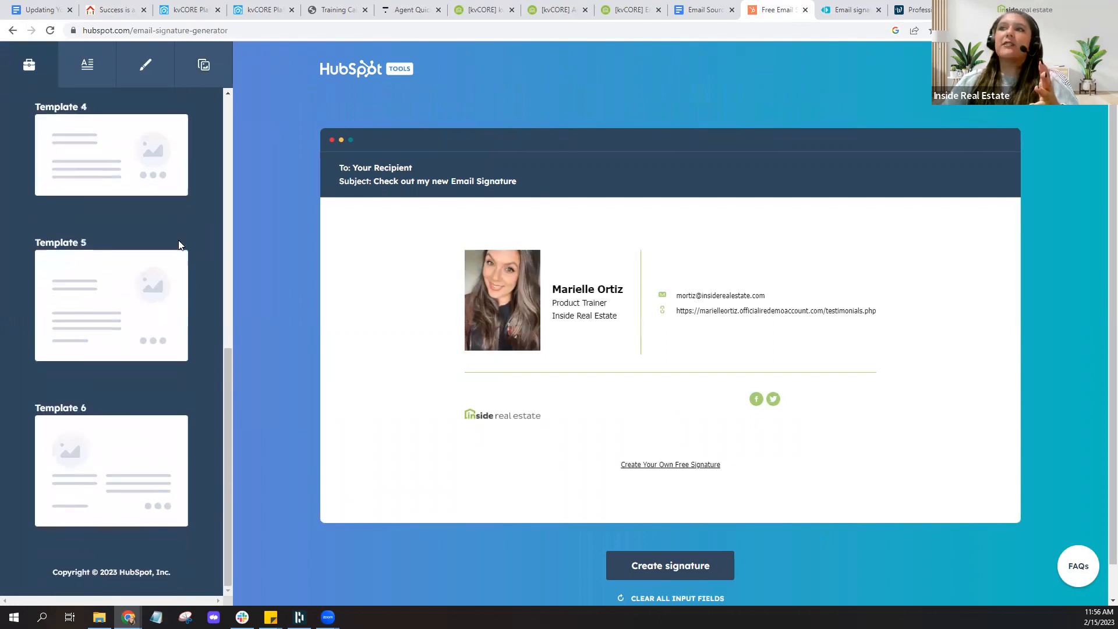
scroll(141, 244, up, 7)
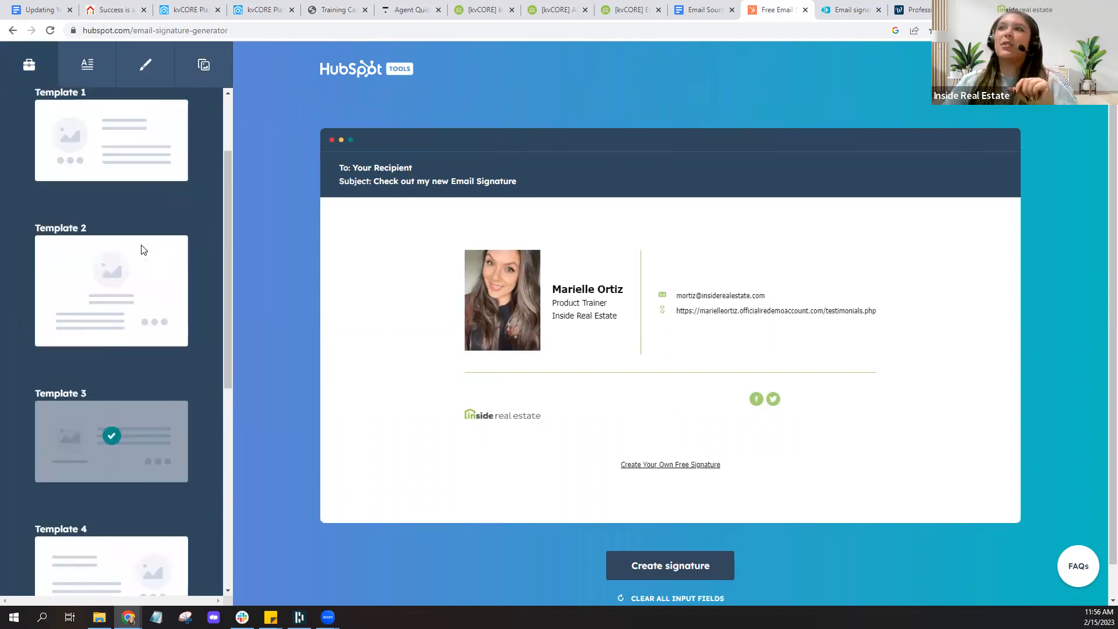
scroll(141, 250, up, 2)
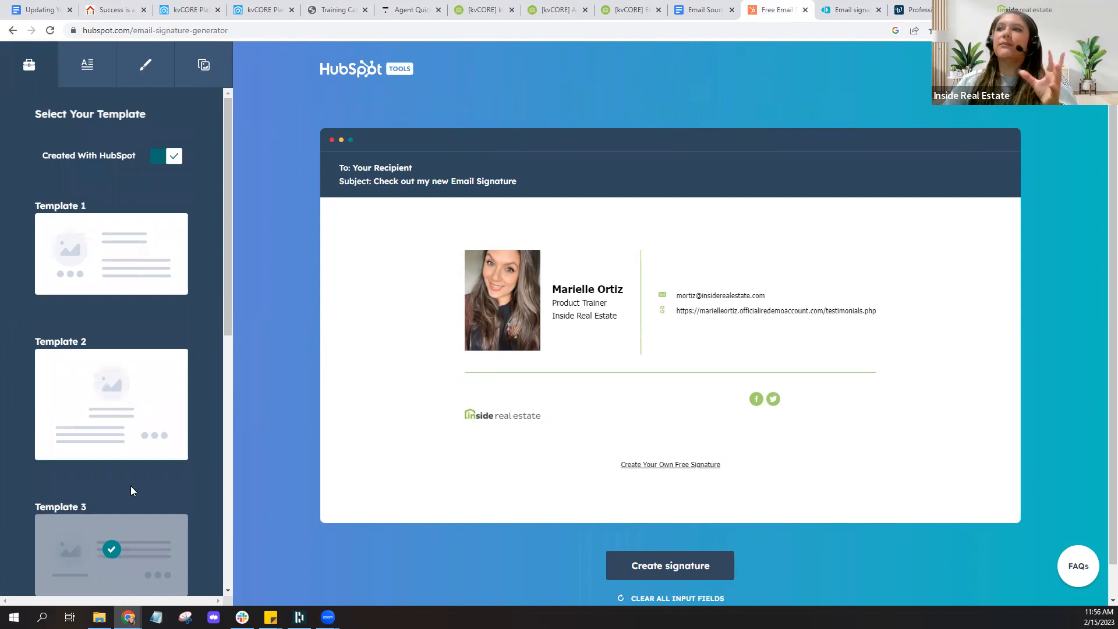
- Preview the signature in Templates 1, 2, 4 and 5, and reselect Template 3
click(118, 397)
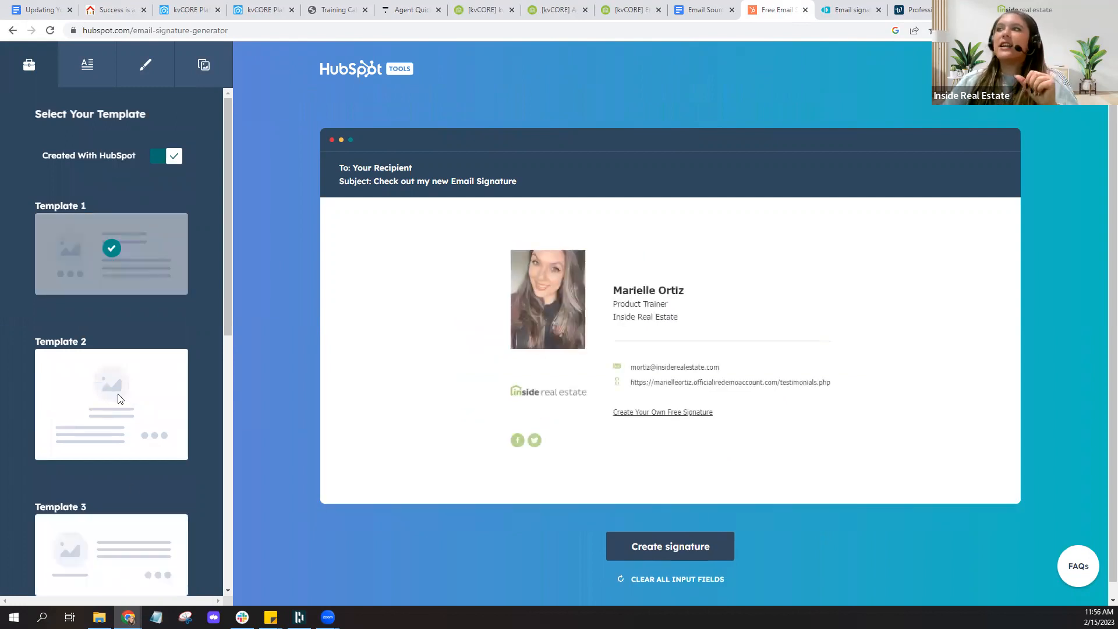
scroll(117, 393, down, 4)
click(124, 329)
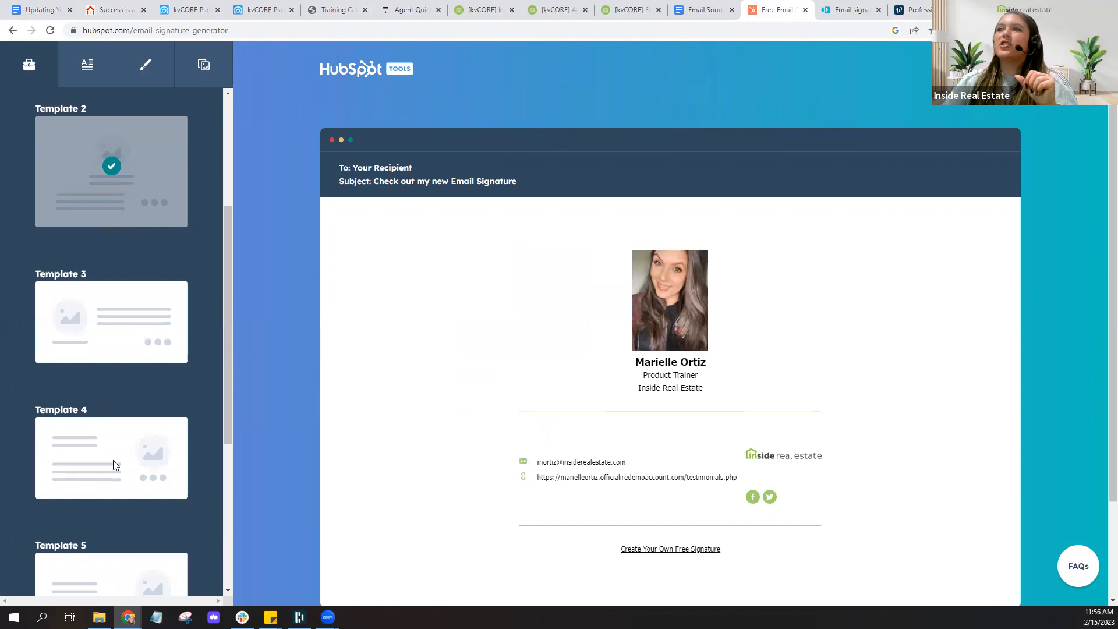
click(113, 464)
click(120, 568)
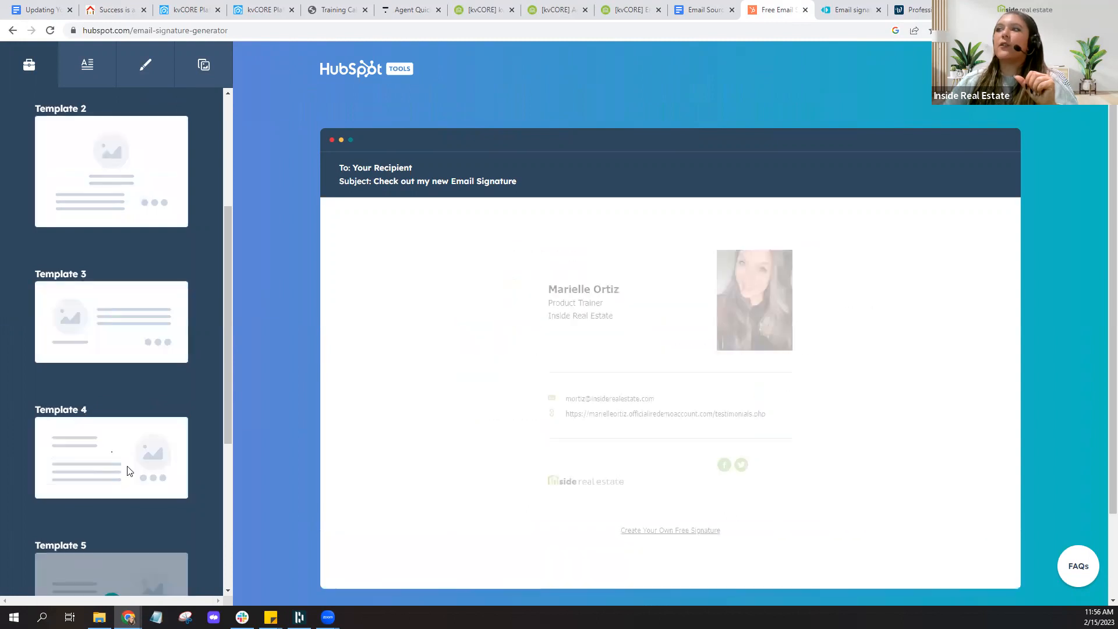
click(128, 327)
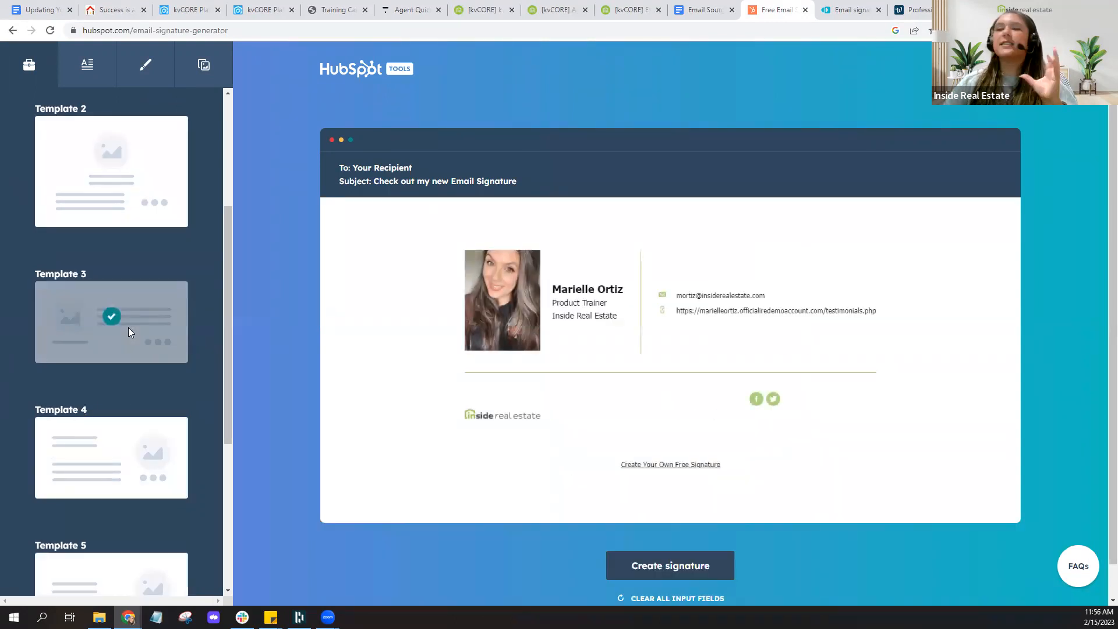
scroll(128, 328, up, 4)
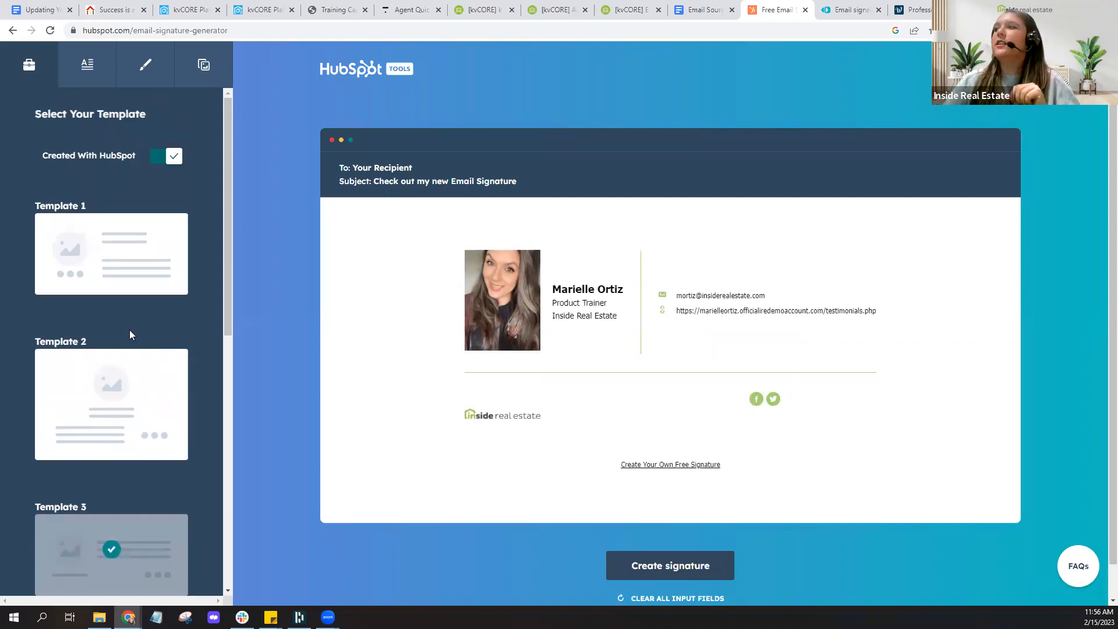
- Look through the signature details, from name and contact information to the social links and custom field
click(88, 78)
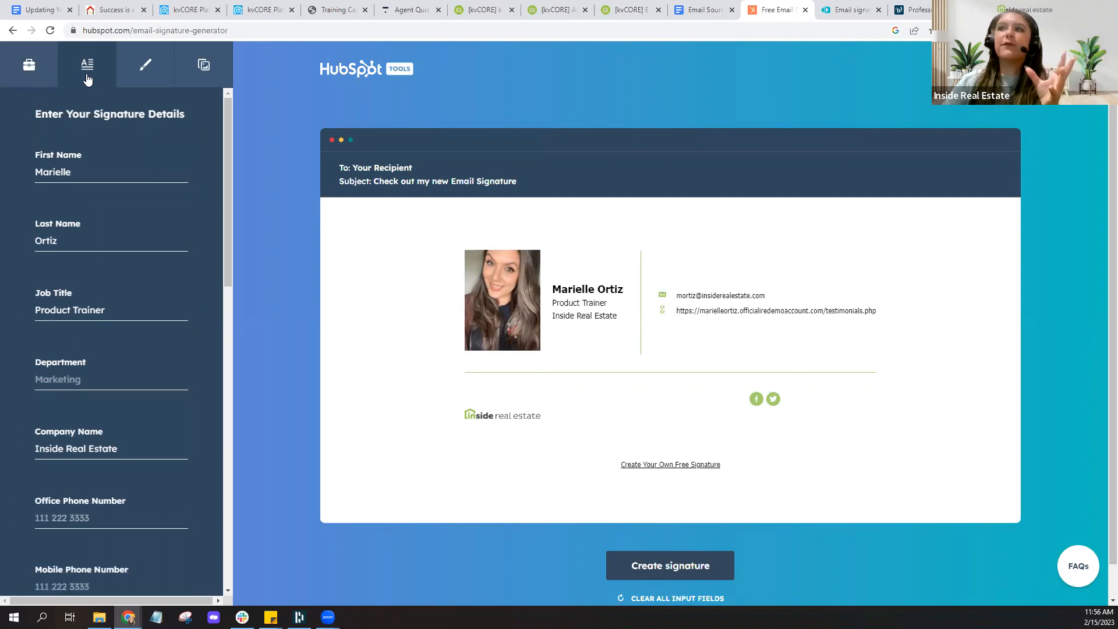
scroll(132, 323, down, 1)
scroll(132, 323, down, 7)
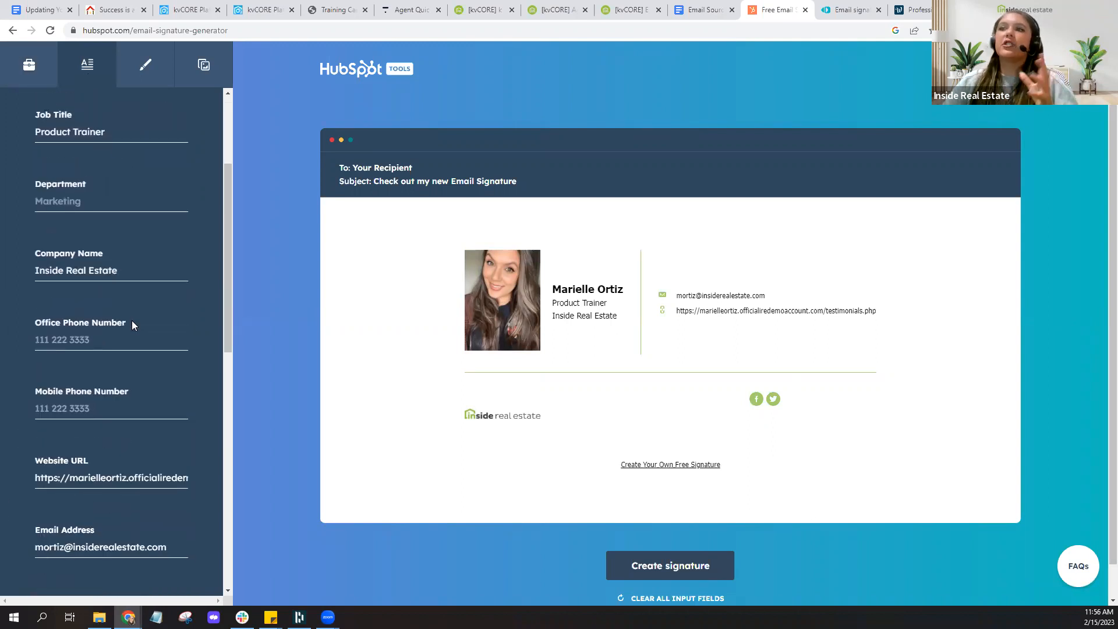
scroll(133, 321, up, 2)
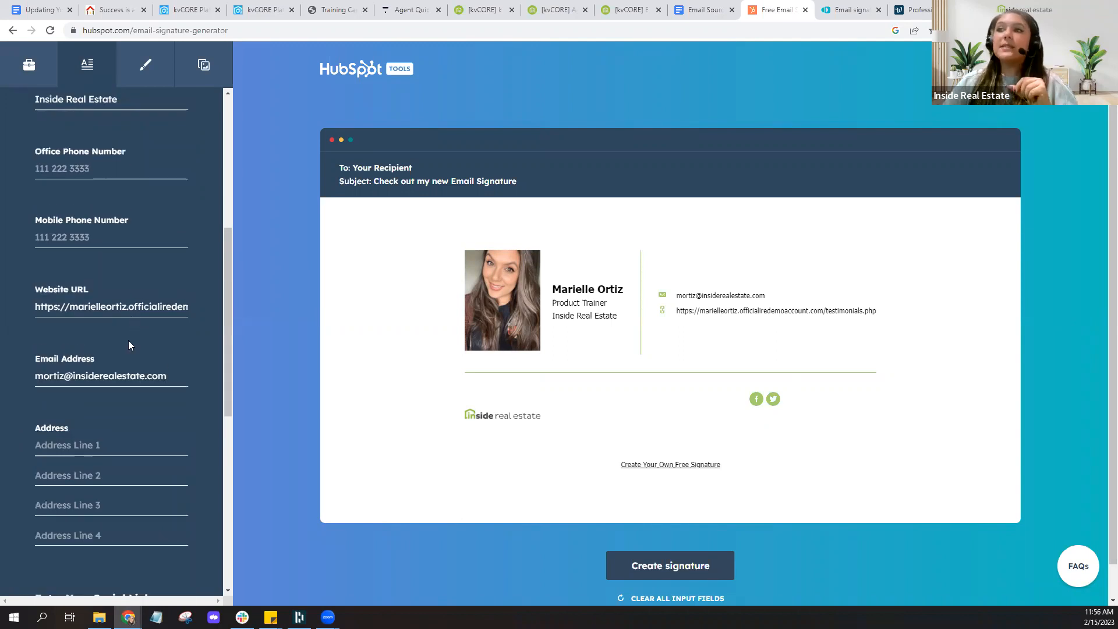
scroll(128, 345, down, 4)
scroll(162, 310, down, 4)
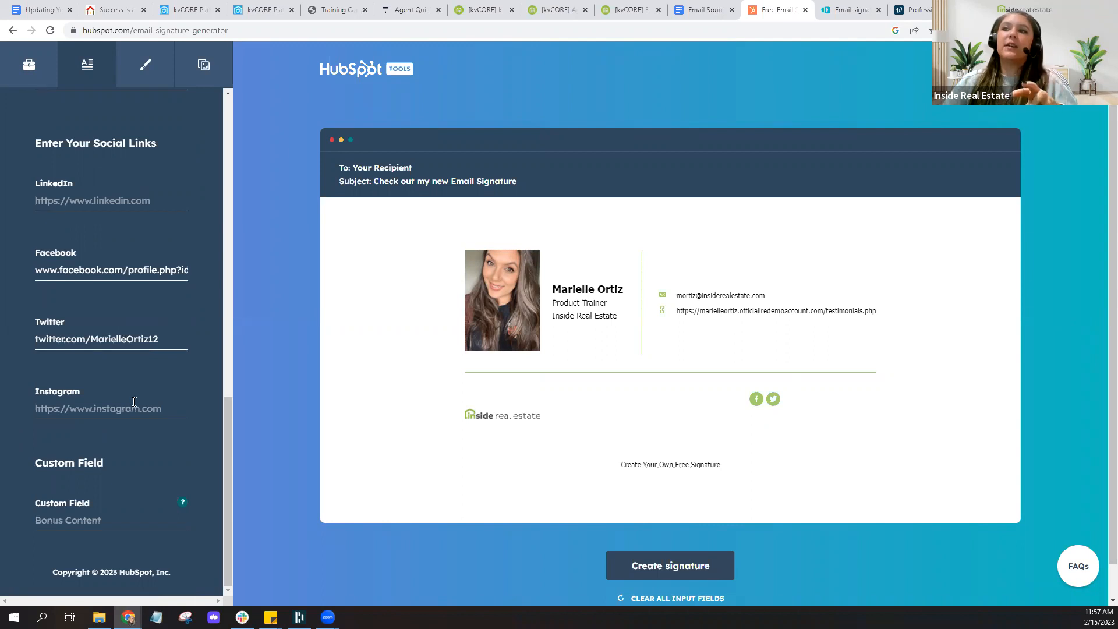
click(97, 518)
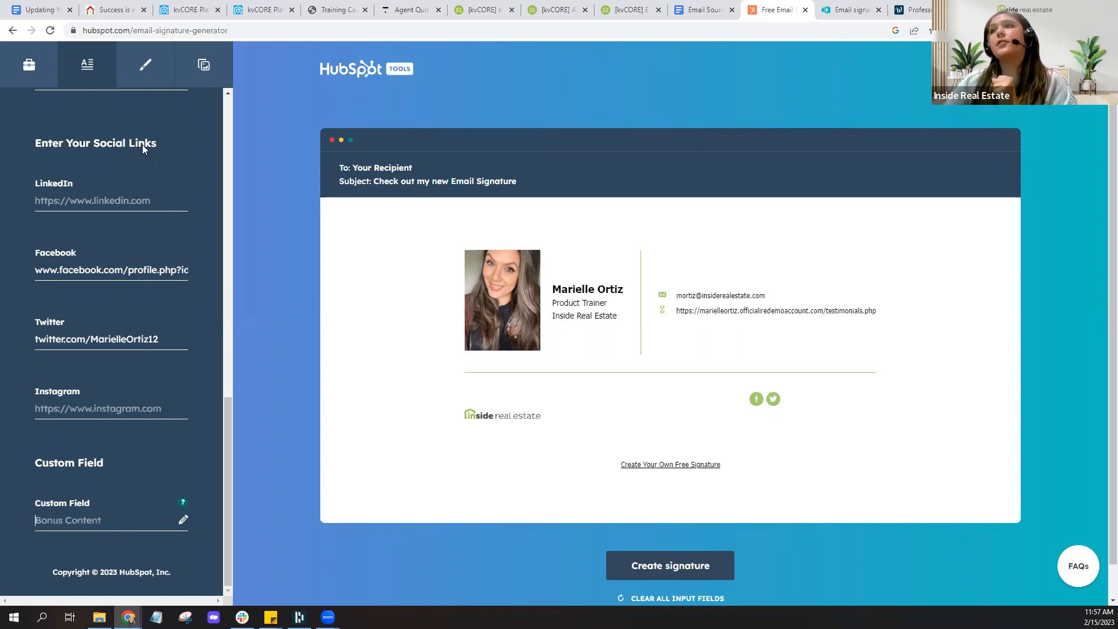
- Examine the signature's color, font and font size options, and view the custom image and CTA settings
click(150, 85)
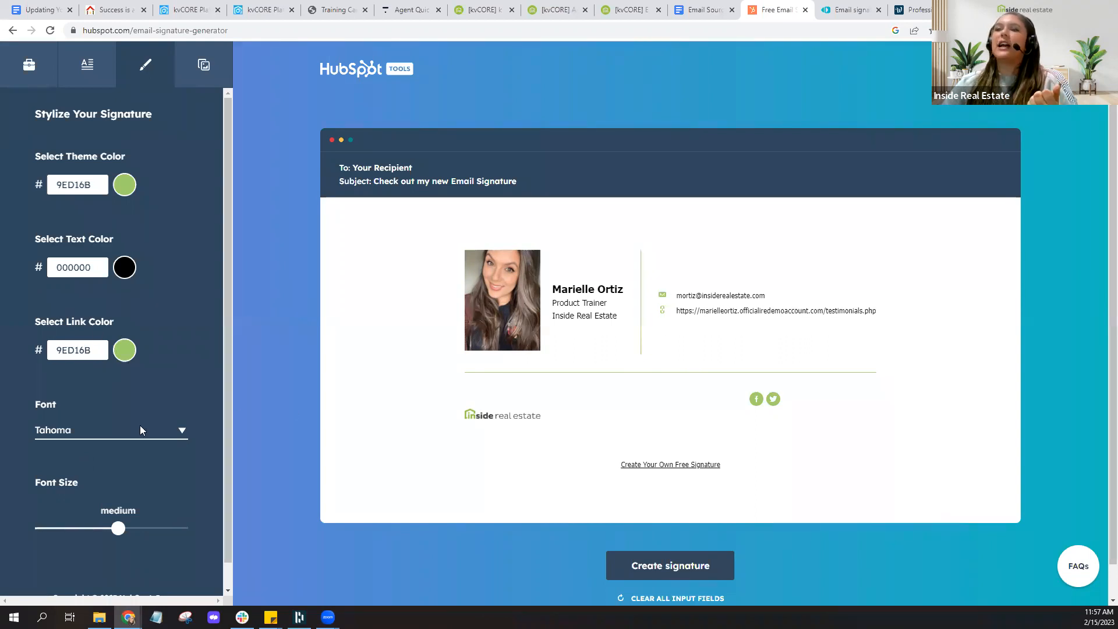
click(182, 430)
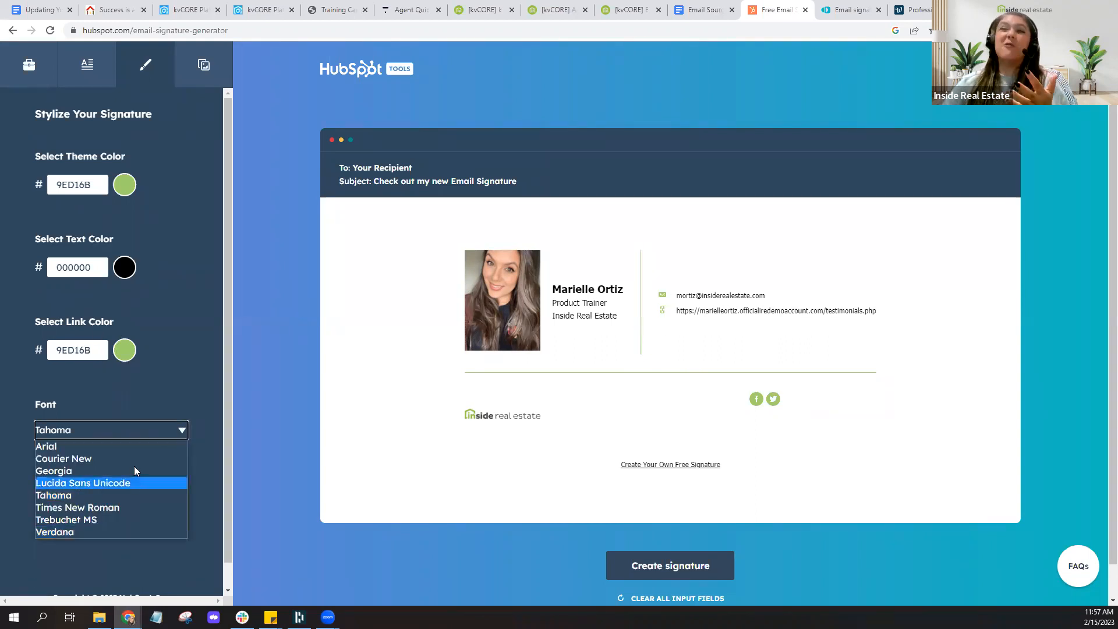
click(201, 376)
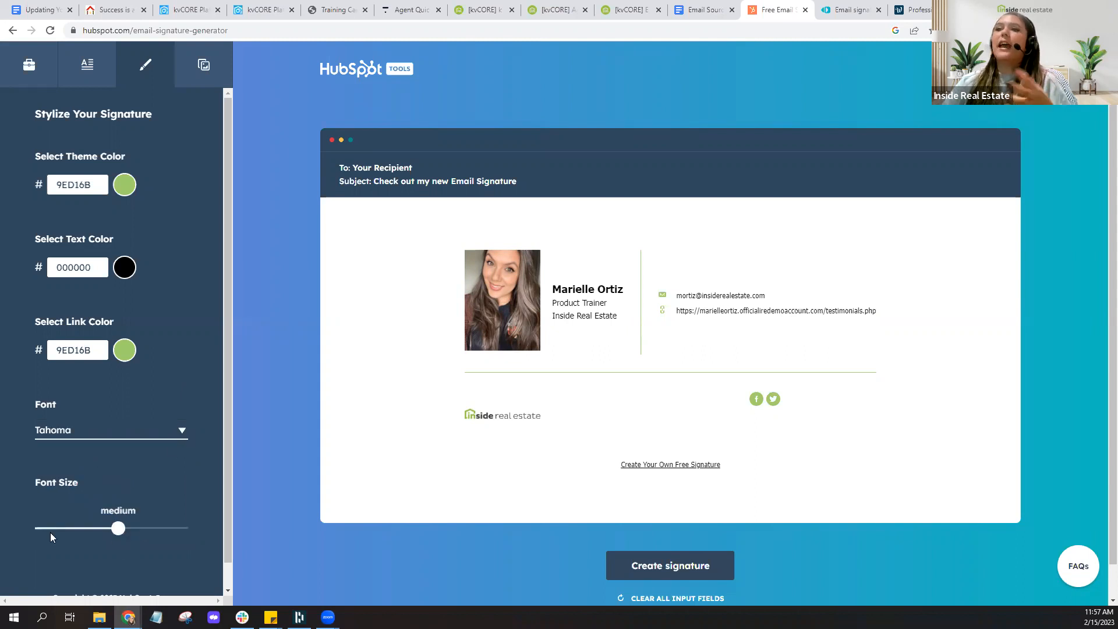
scroll(170, 533, down, 1)
click(202, 68)
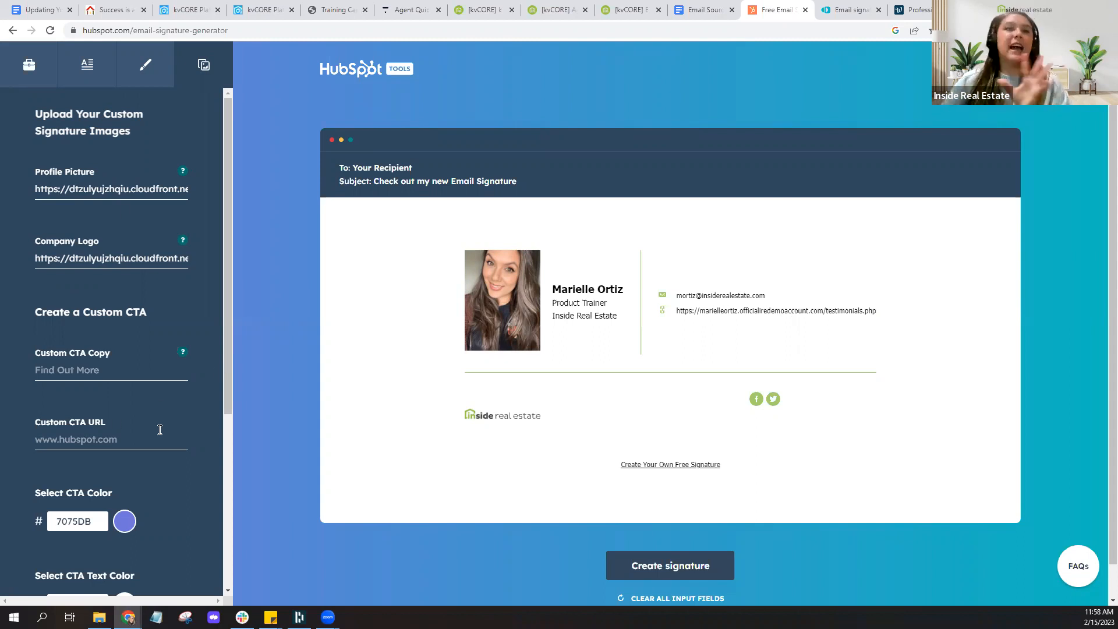
- Create the signature and copy its source code
click(701, 575)
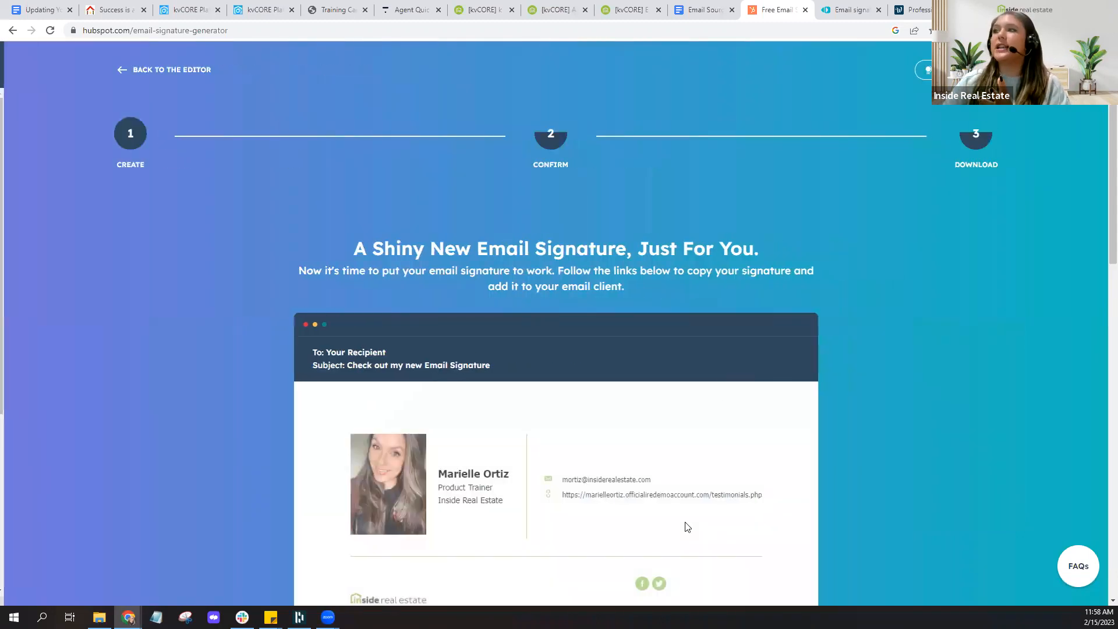
scroll(830, 357, down, 3)
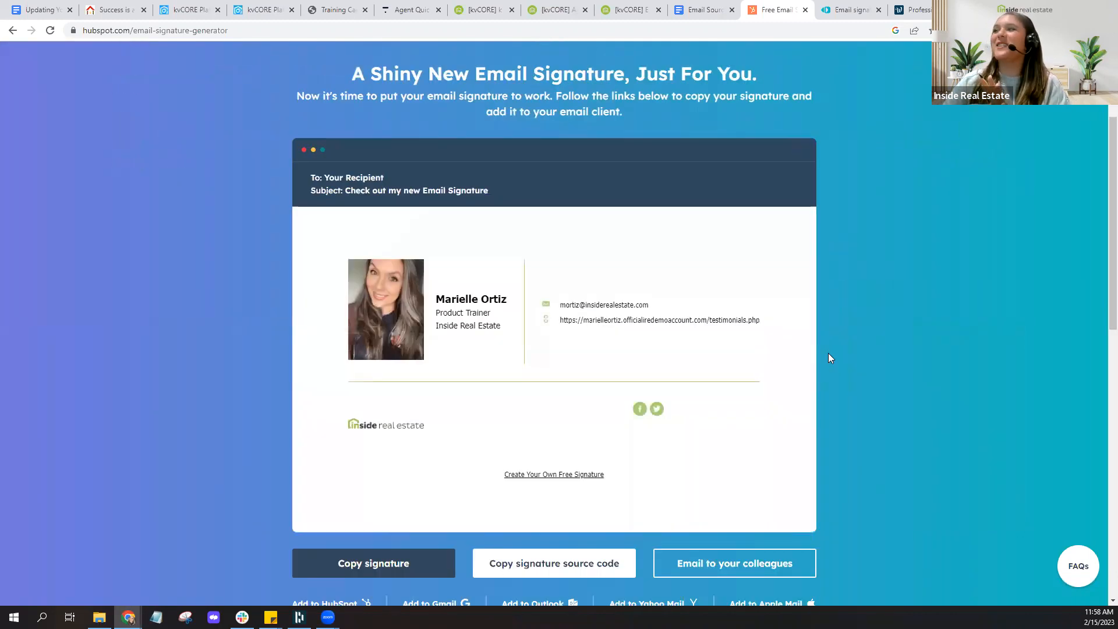
scroll(829, 357, down, 2)
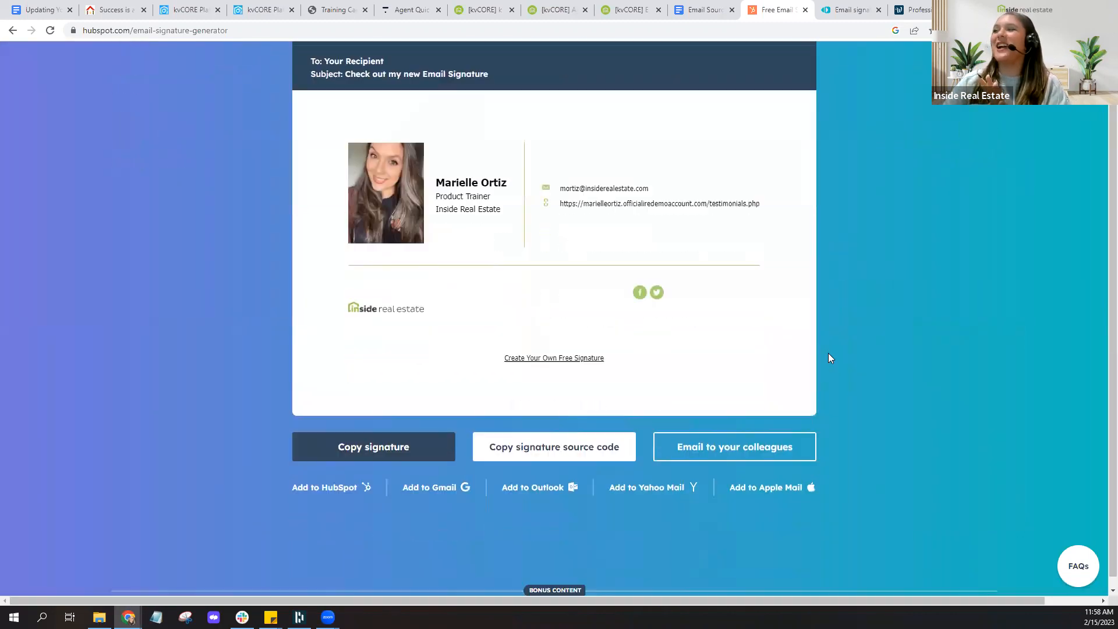
click(553, 458)
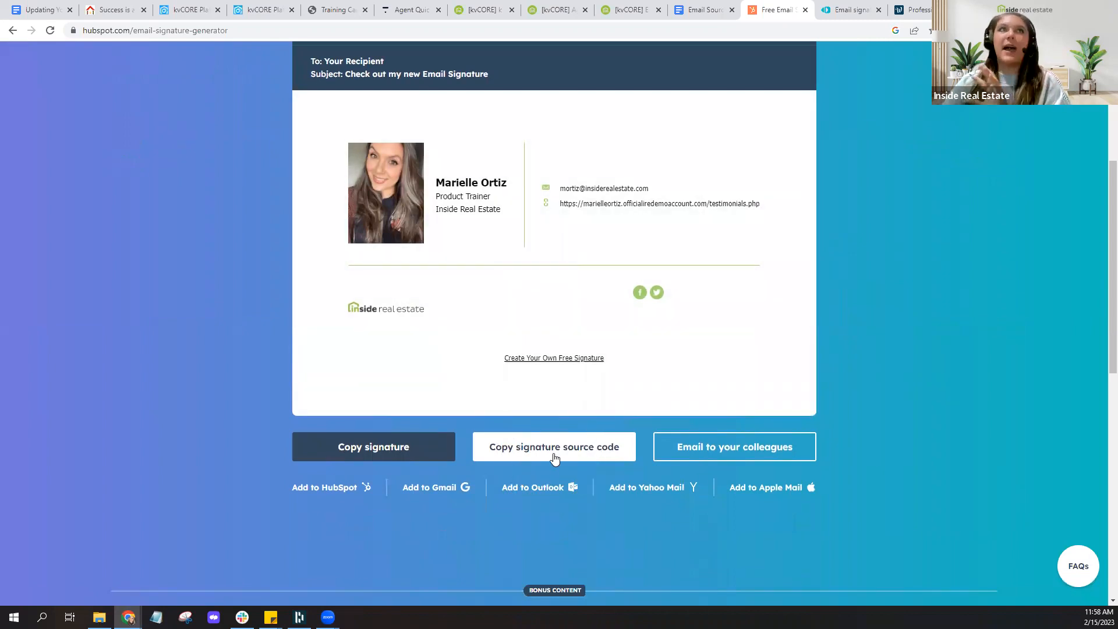
- Switch to the kvCORE profile, replace the selected signature source code with the copied HubSpot code, and save it
click(185, 9)
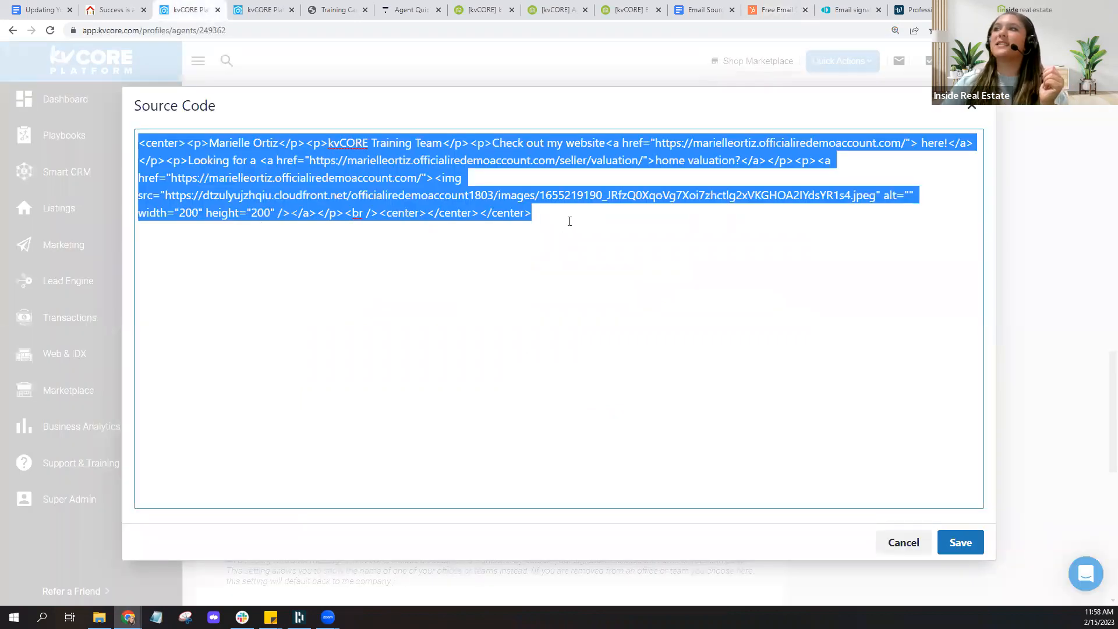
right_click(185, 160)
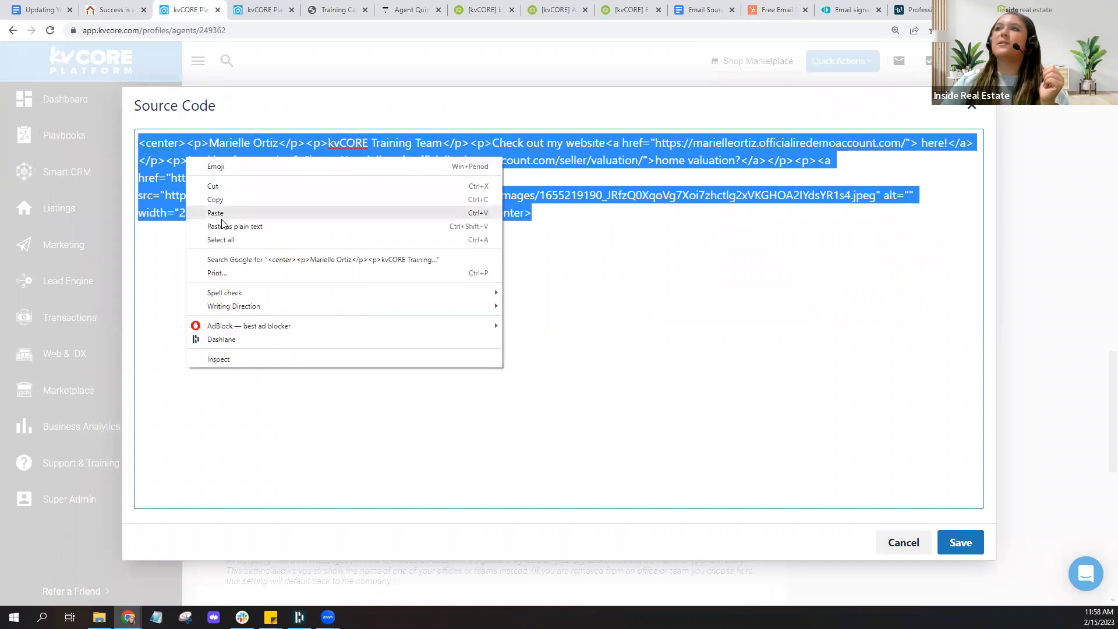
click(222, 216)
key(ctrl+v)
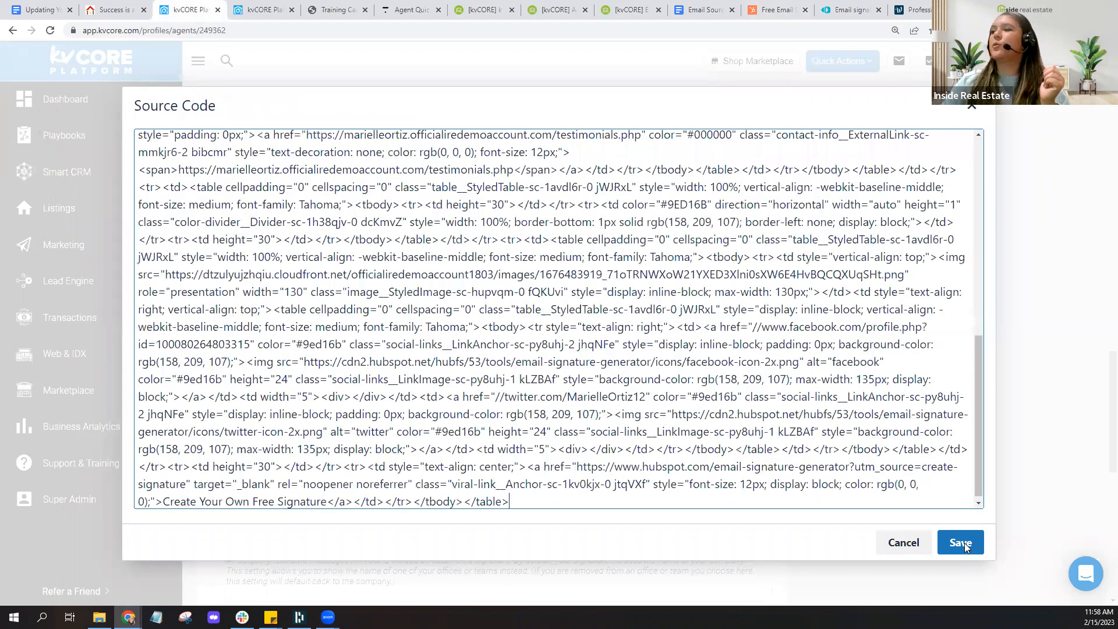
click(961, 542)
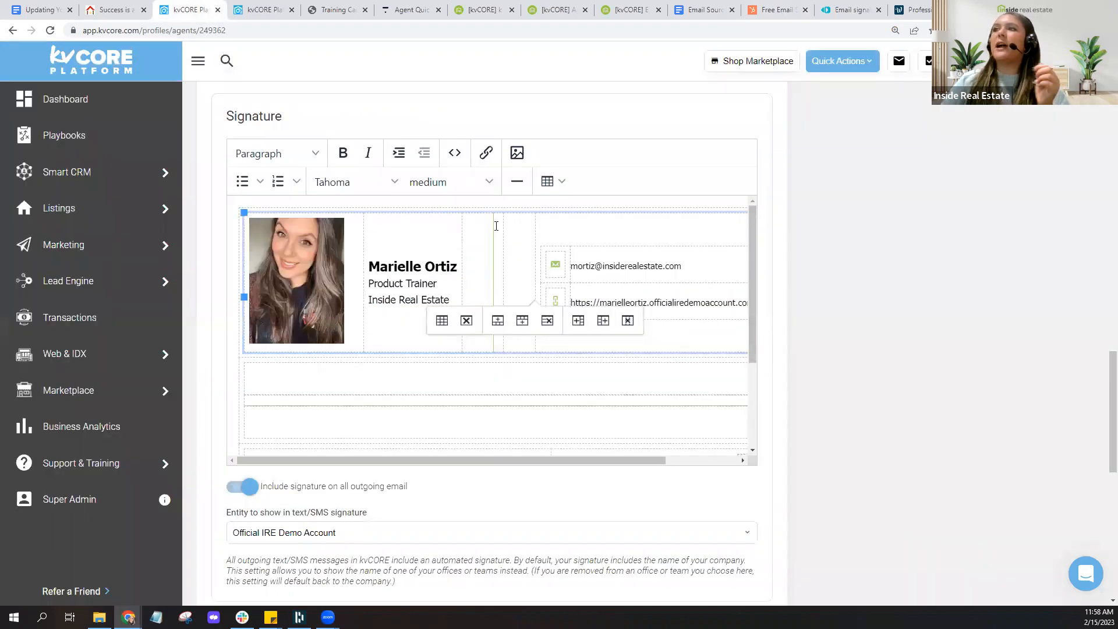
- Delete the "Create Your Own Free Signature" link from the end of the pasted signature
scroll(535, 385, up, 1)
scroll(536, 385, up, 2)
scroll(582, 390, down, 3)
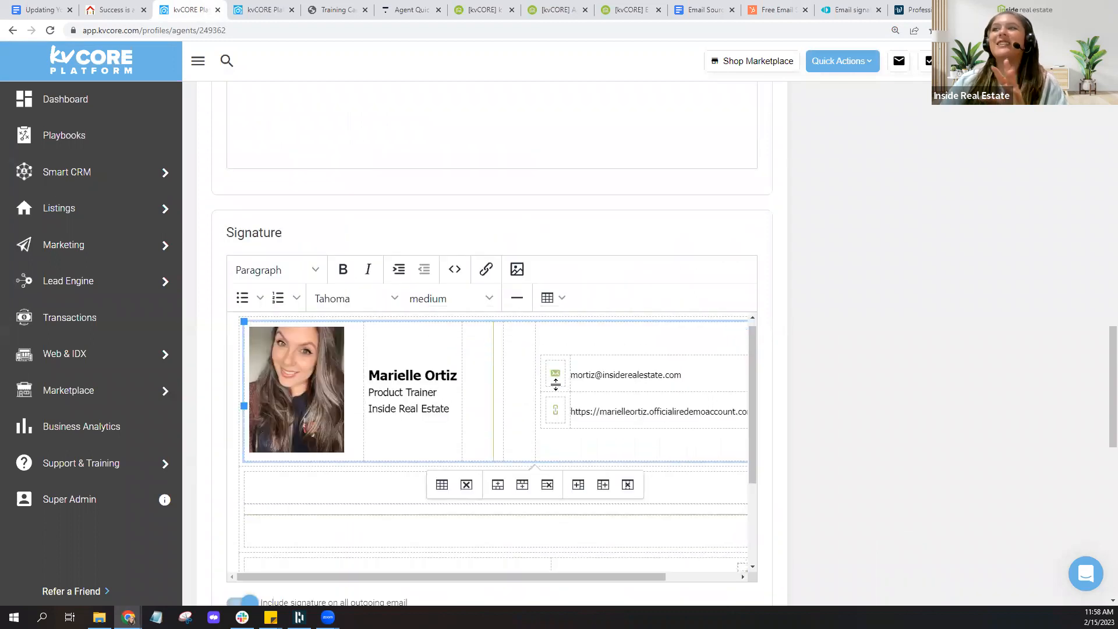
scroll(555, 384, down, 2)
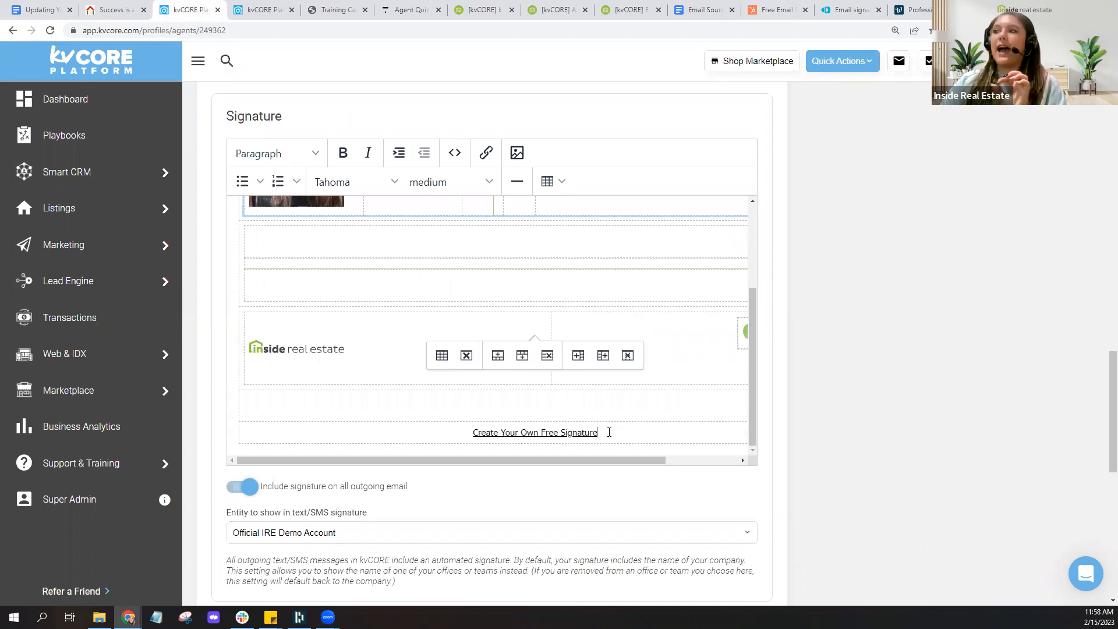
drag(608, 432, 445, 432)
key(BackSpace)
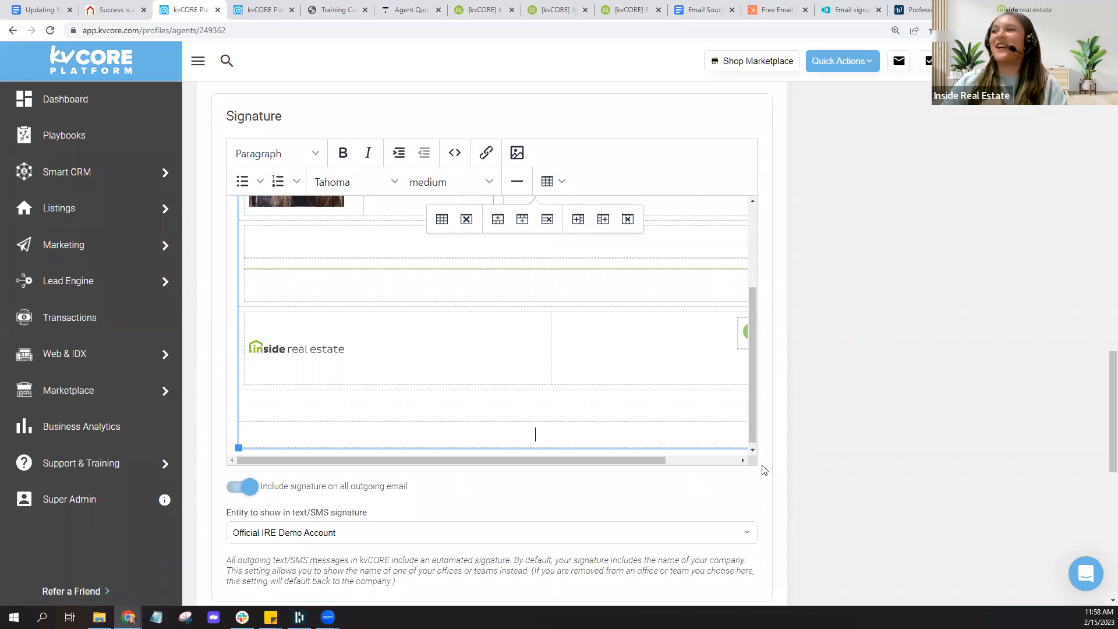
- Save the edited agent profile
scroll(759, 474, up, 9)
scroll(757, 474, up, 10)
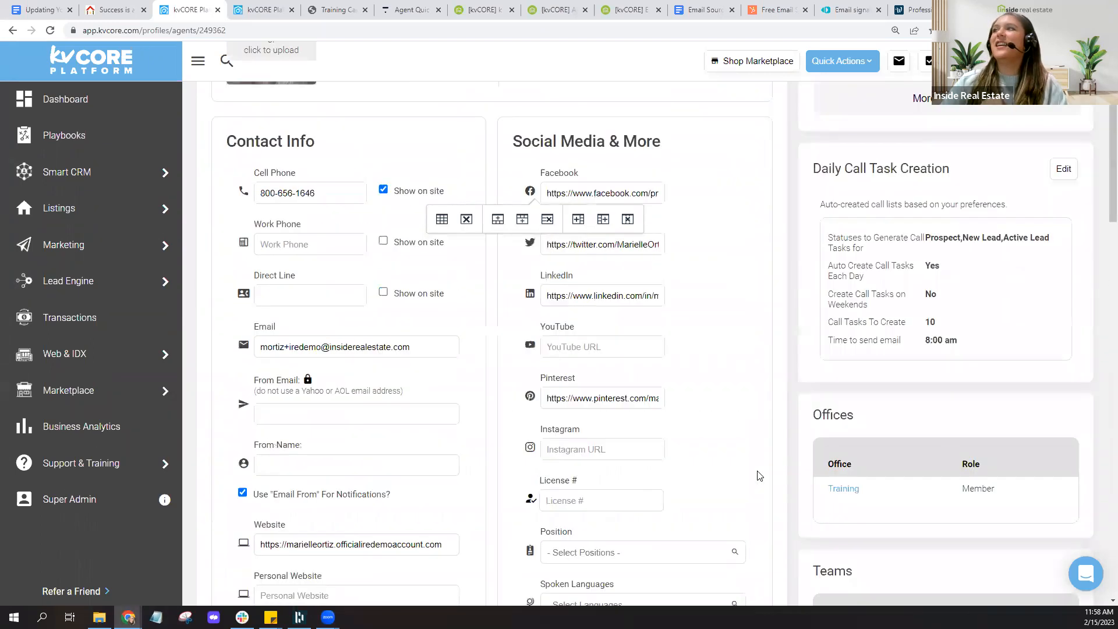
click(708, 201)
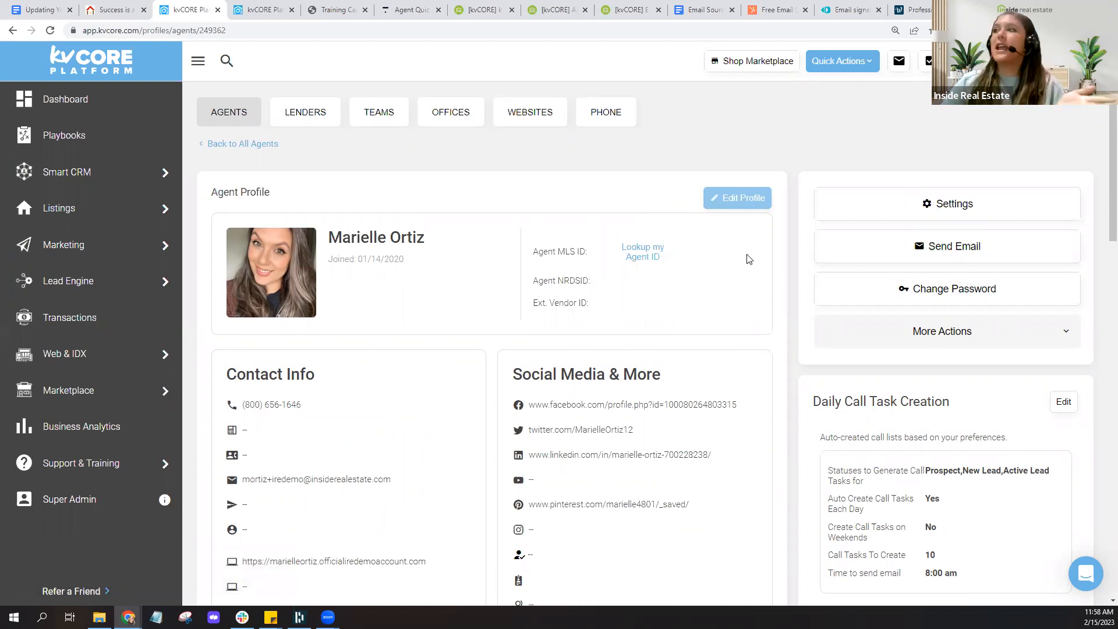
- Review the saved signature in the agent profile and open the full contact list in Smart CRM
scroll(778, 287, down, 7)
scroll(778, 287, down, 6)
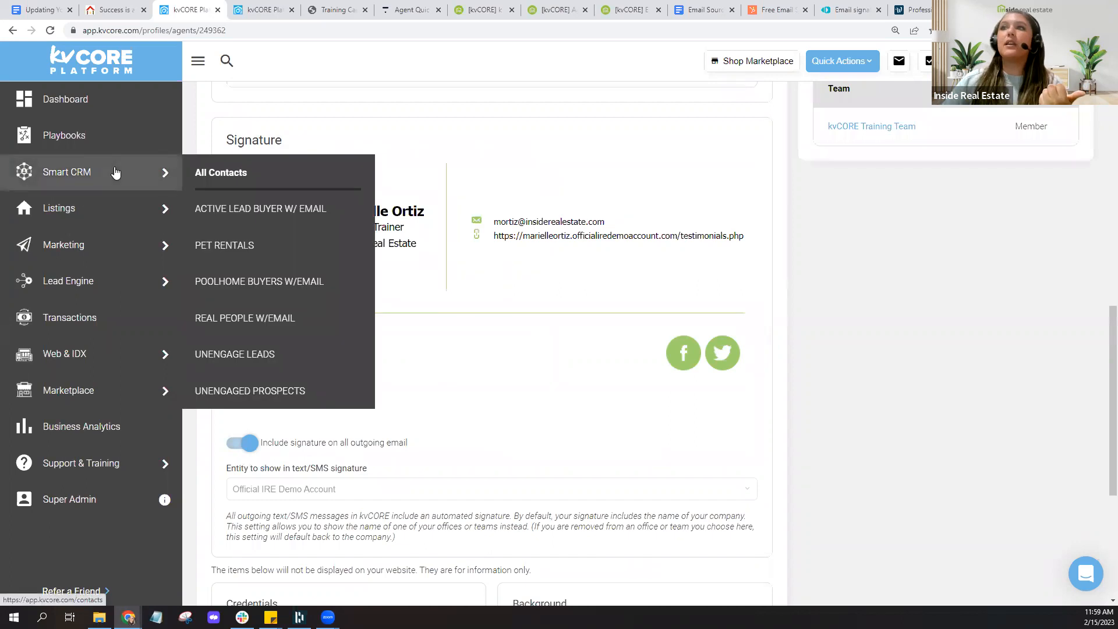
click(115, 172)
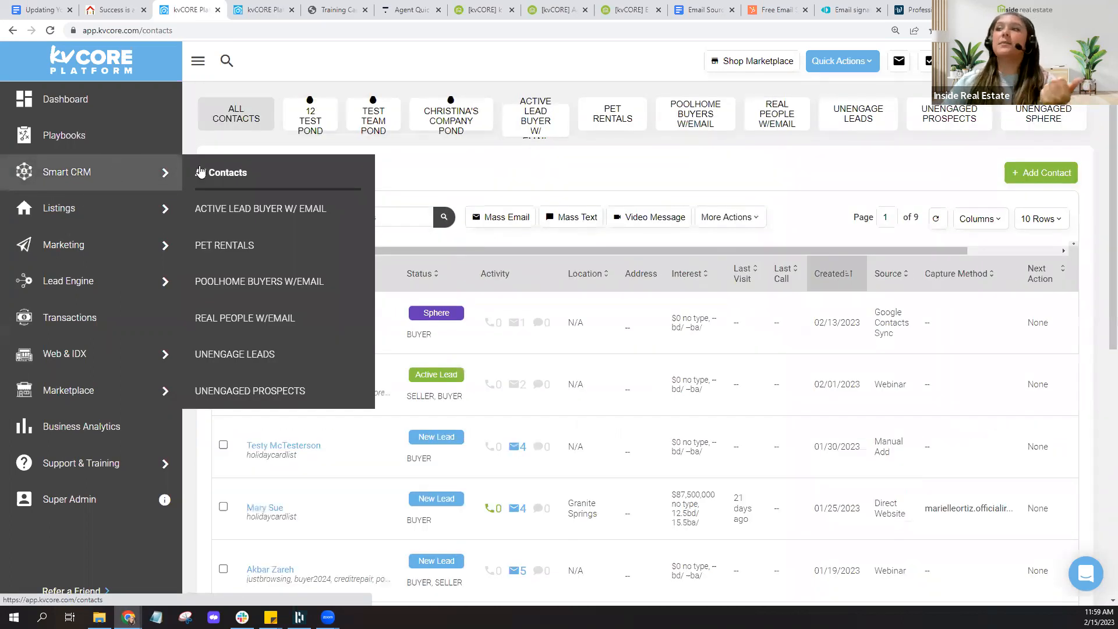
click(367, 221)
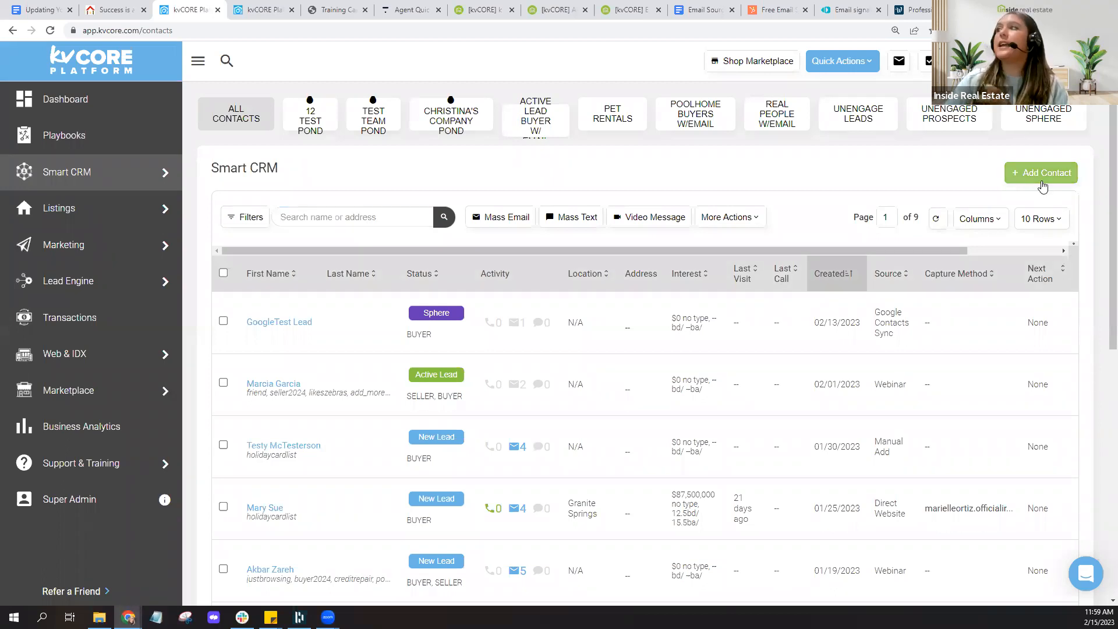
- Examine the email and cell phone fields in the Add Contact form and close it without adding a contact
click(1042, 177)
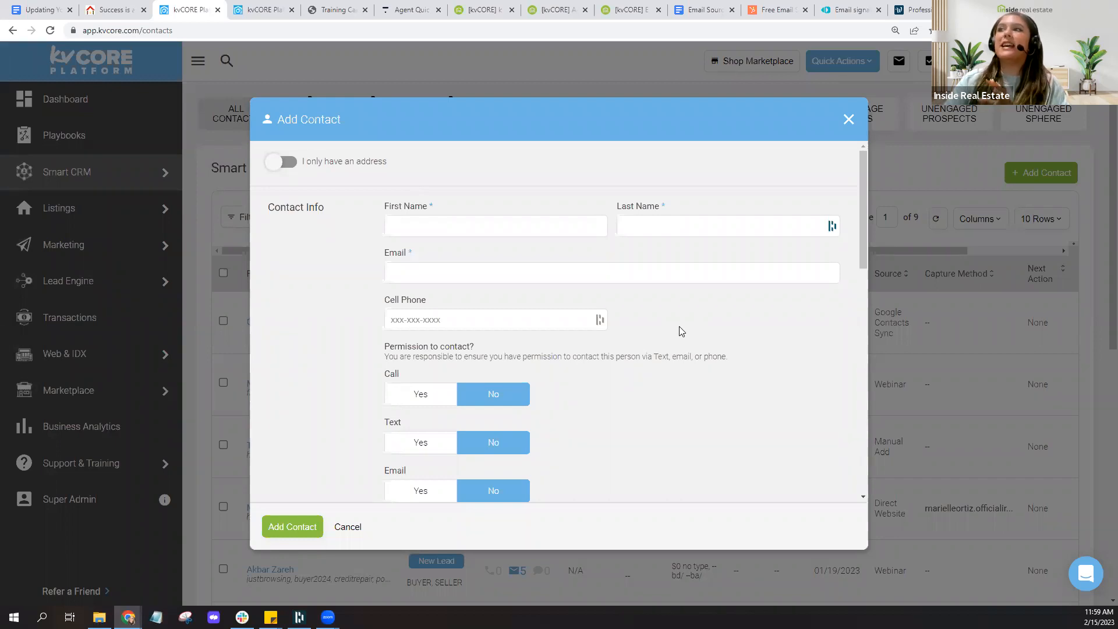
click(449, 272)
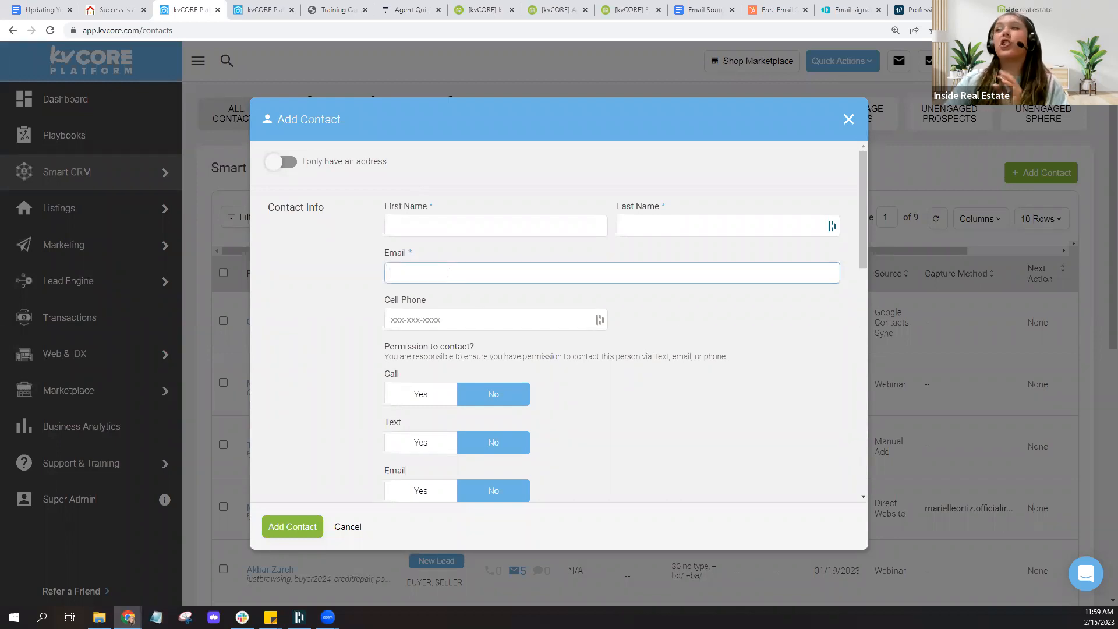
click(472, 325)
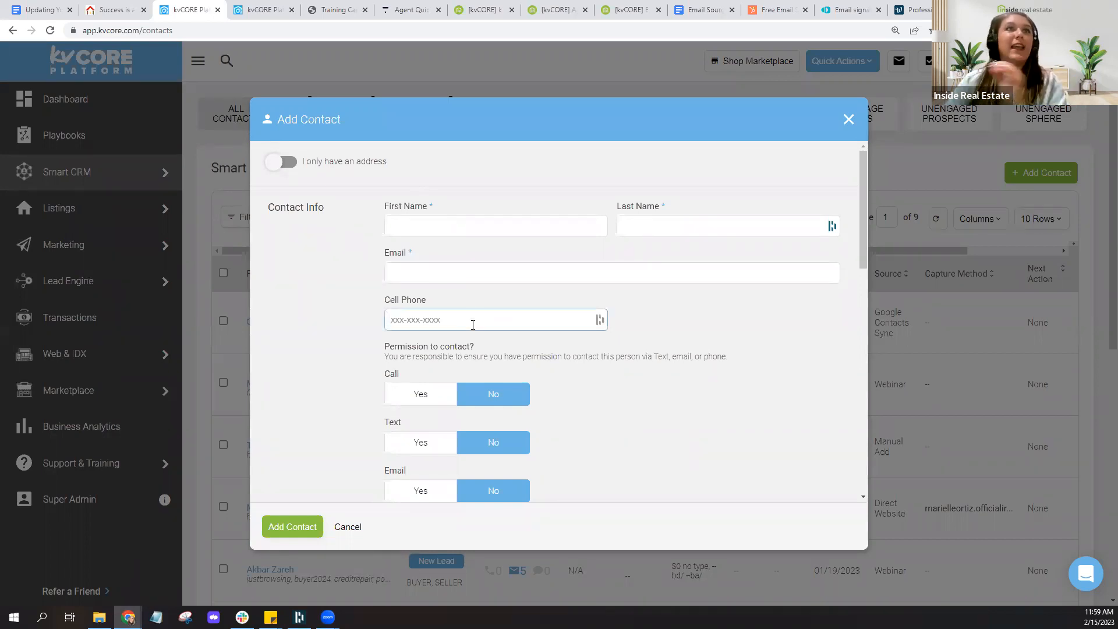
click(847, 120)
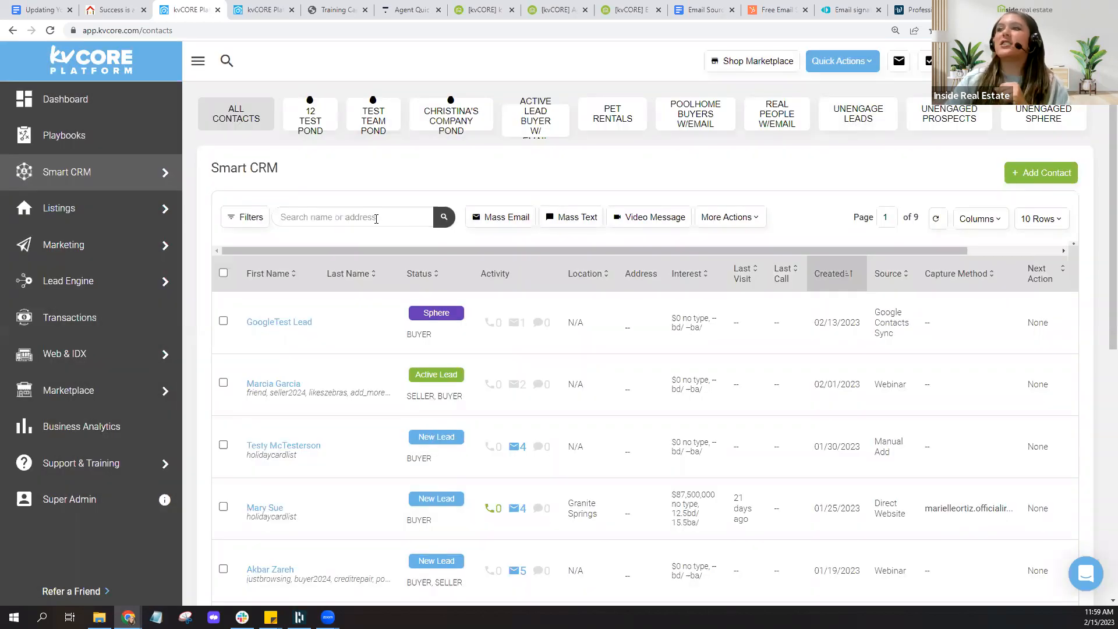
- Search the contacts by the agent's first name and open the record of the Beverly Hills active lead
click(376, 219)
text(marie)
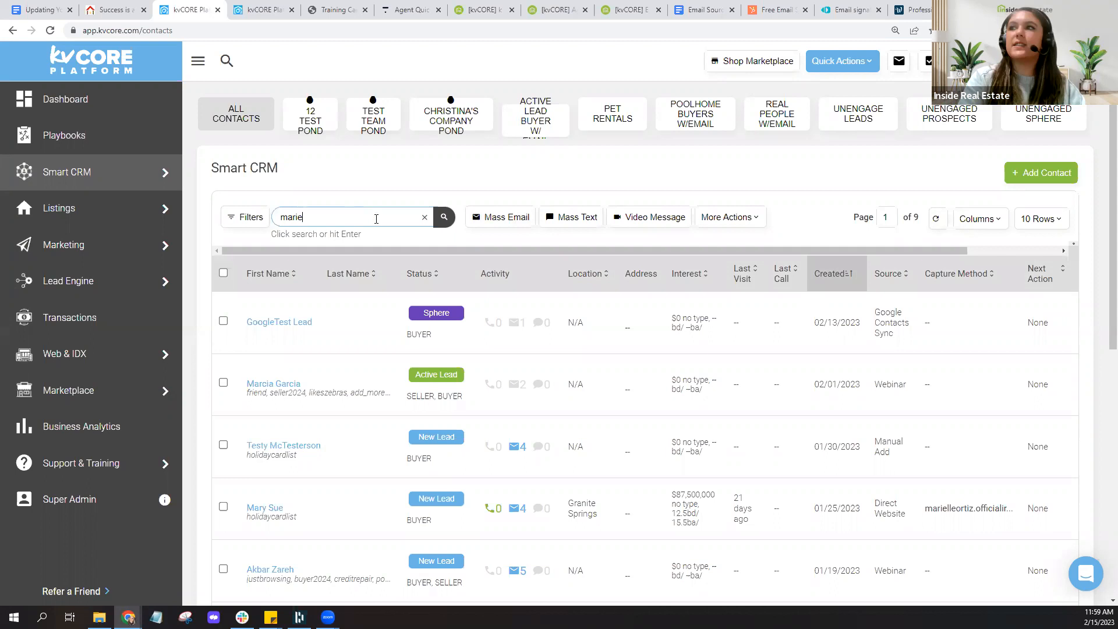
text(lle)
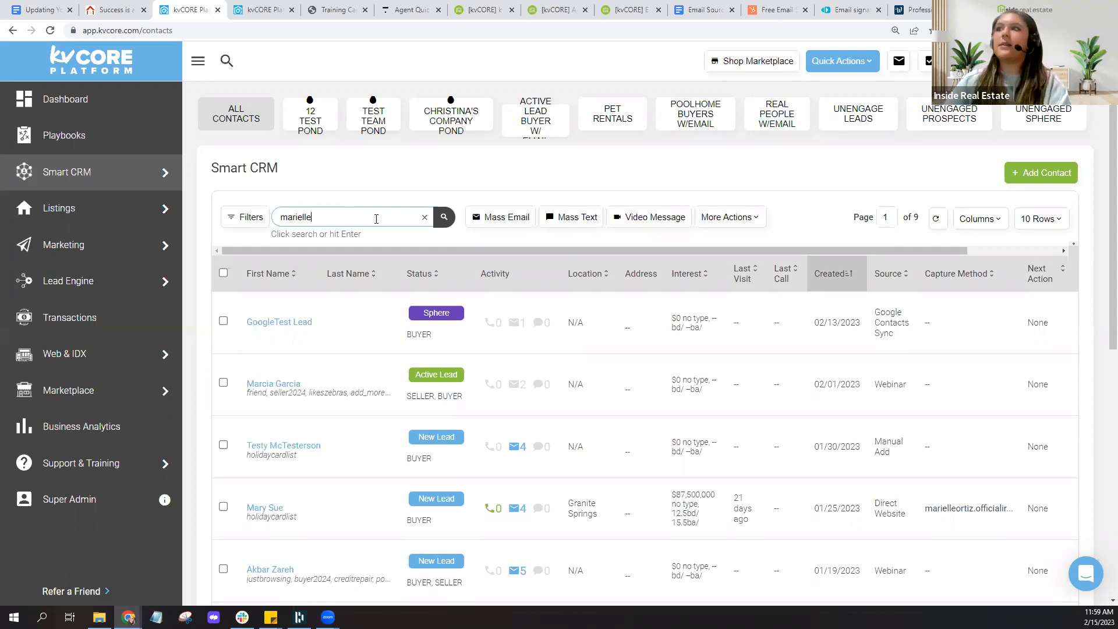
key(Return)
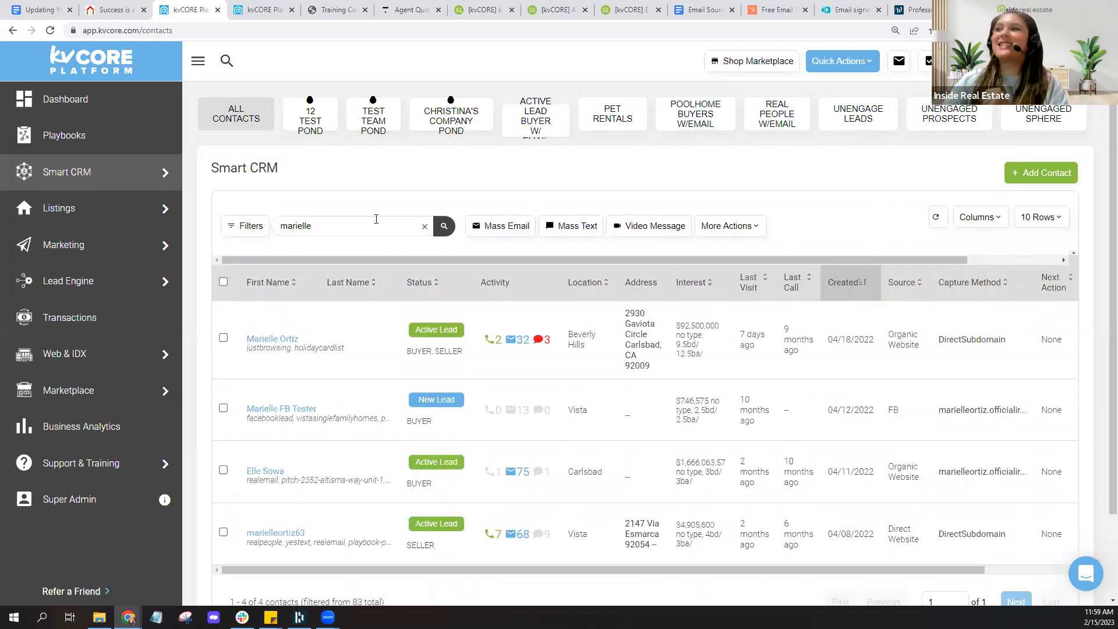
click(279, 342)
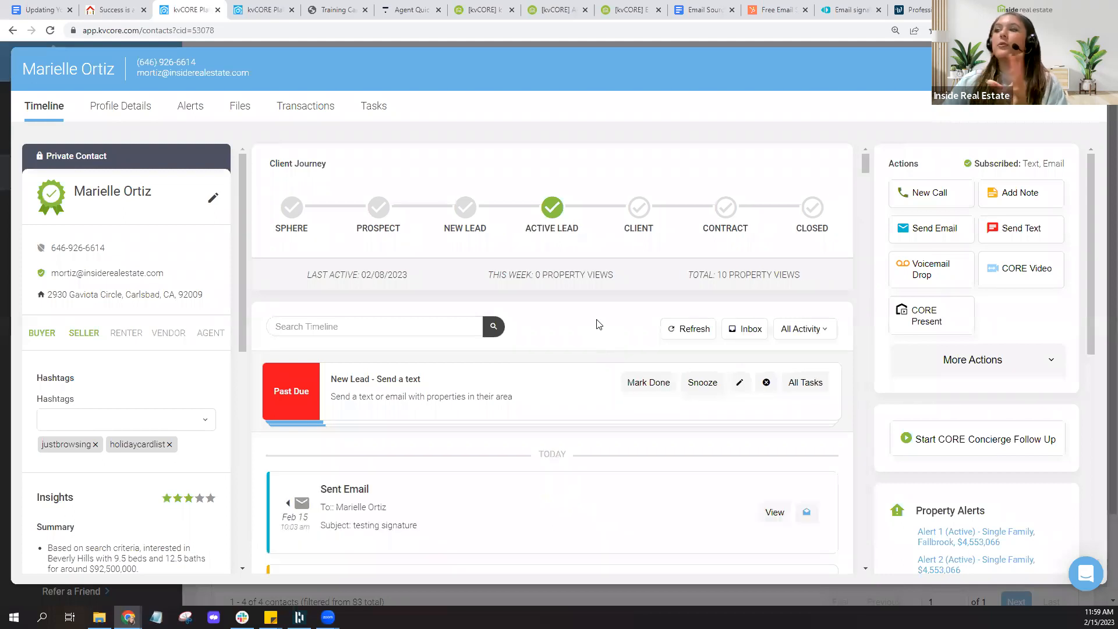
- View the sent email with the subject "testing signature" from the contact's timeline, and close the email and the contact record
scroll(598, 324, down, 1)
scroll(599, 324, down, 2)
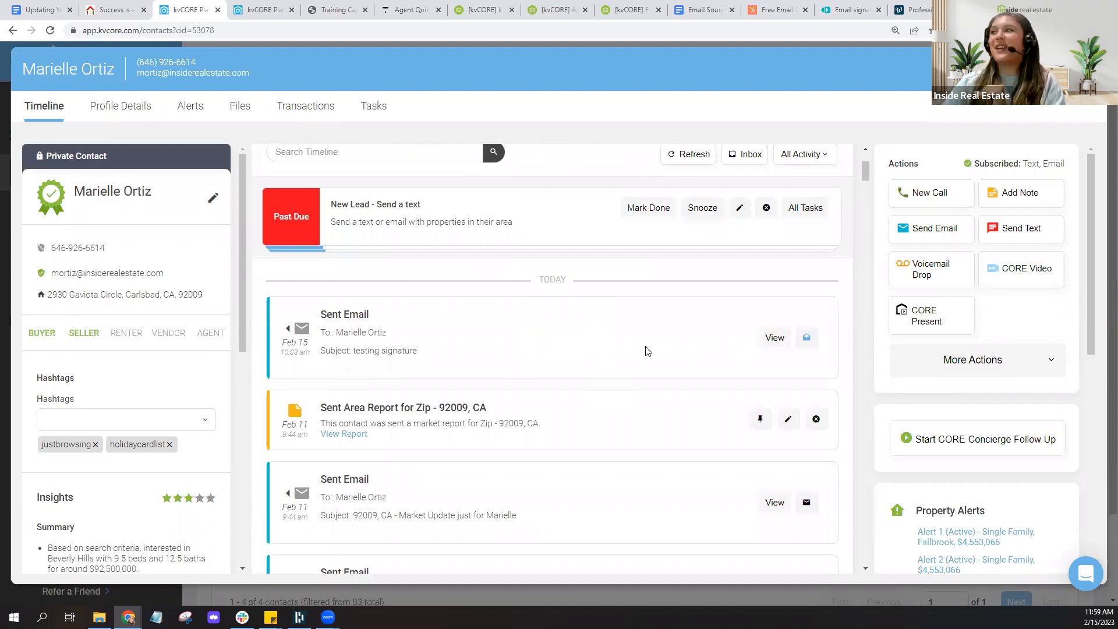
click(776, 347)
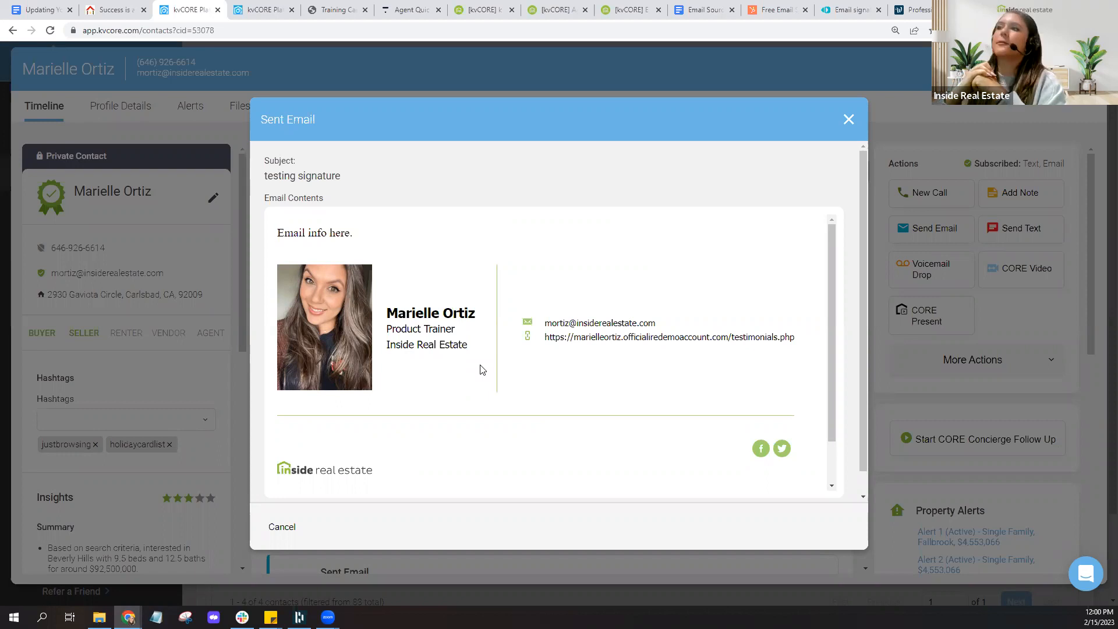
click(848, 119)
click(1086, 68)
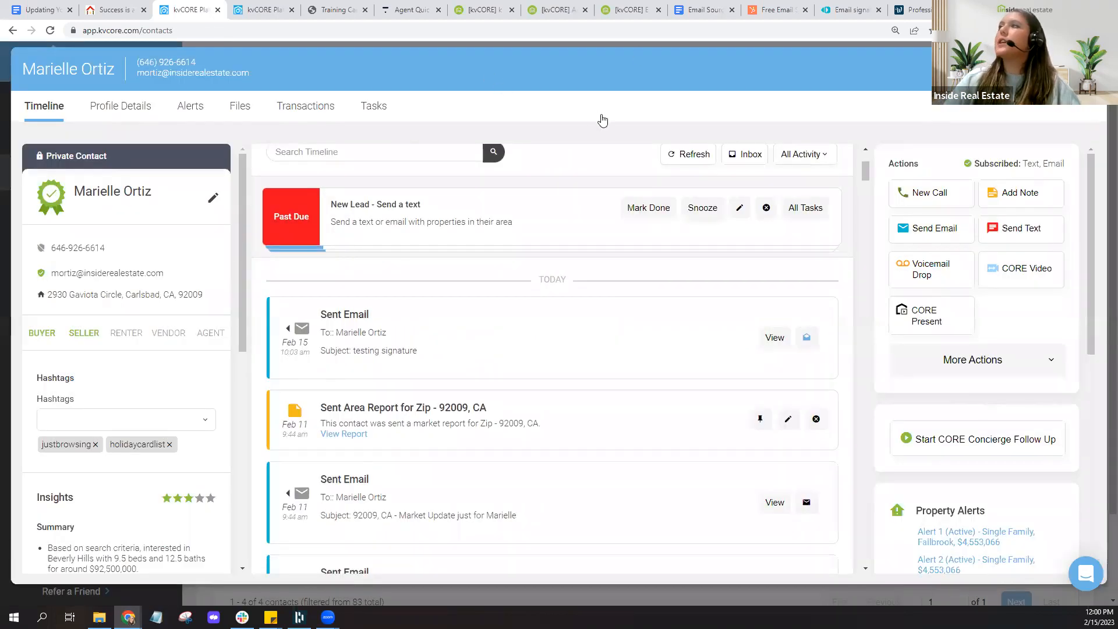
- Switch to the kvCORE agent profile overview help article and copy its web address
click(504, 11)
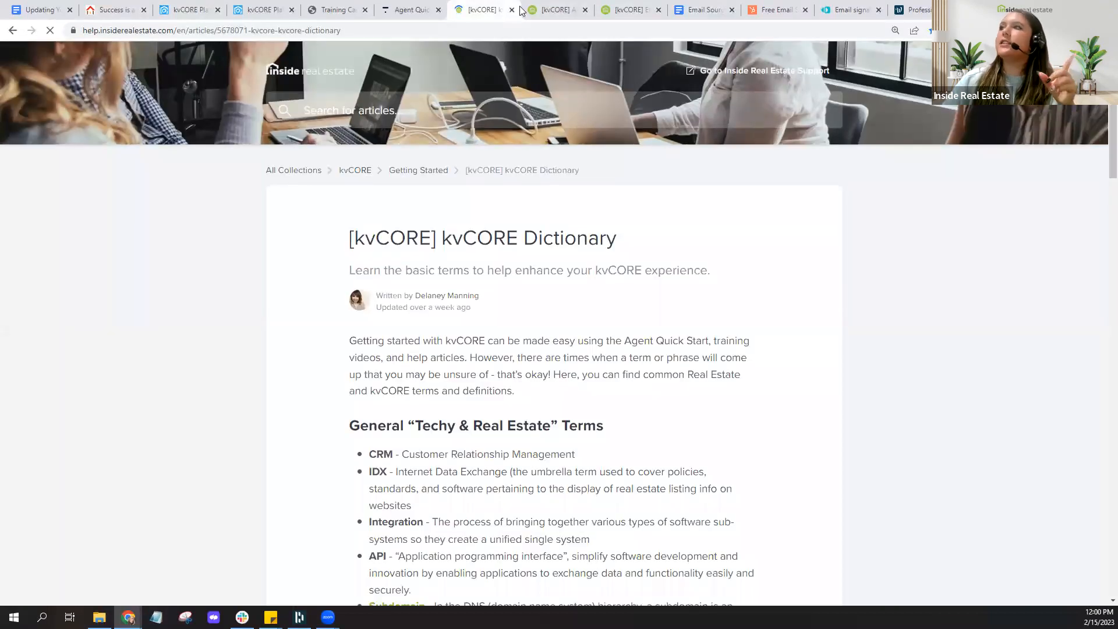
click(560, 10)
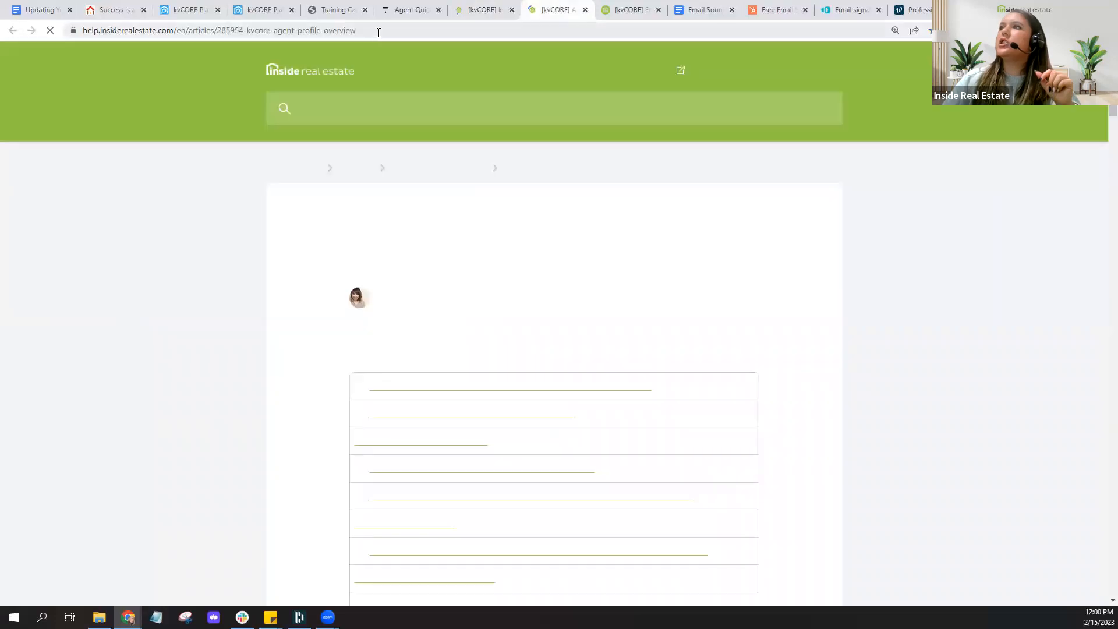
click(315, 32)
right_click(315, 33)
click(378, 97)
- Find the About Me & Signature section of the help article through its article sections list and read it
scroll(556, 244, down, 6)
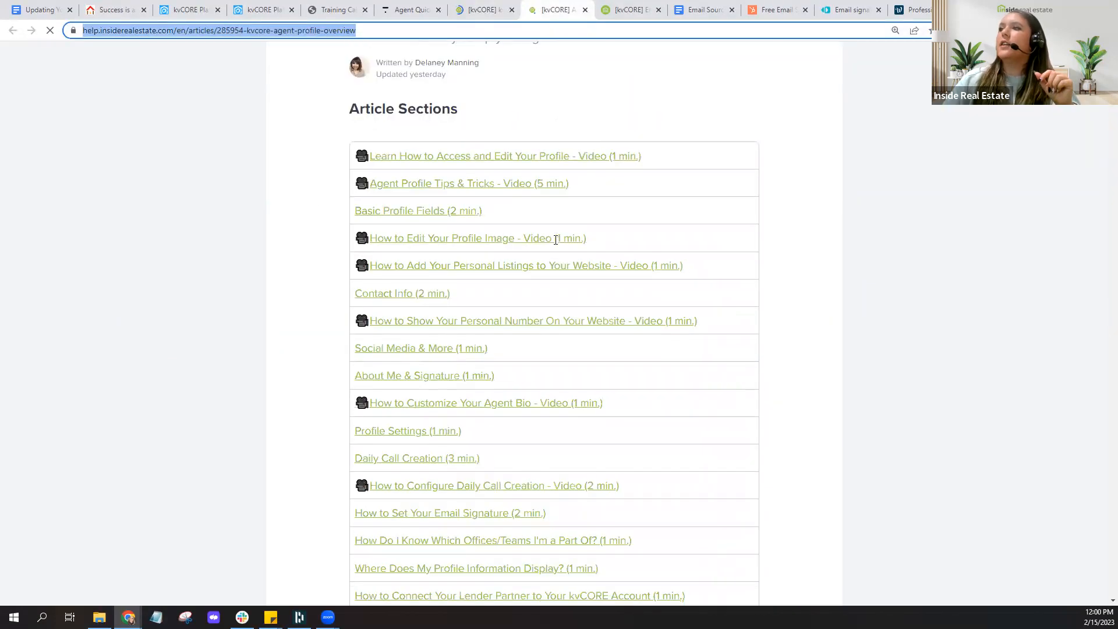
scroll(555, 239, down, 1)
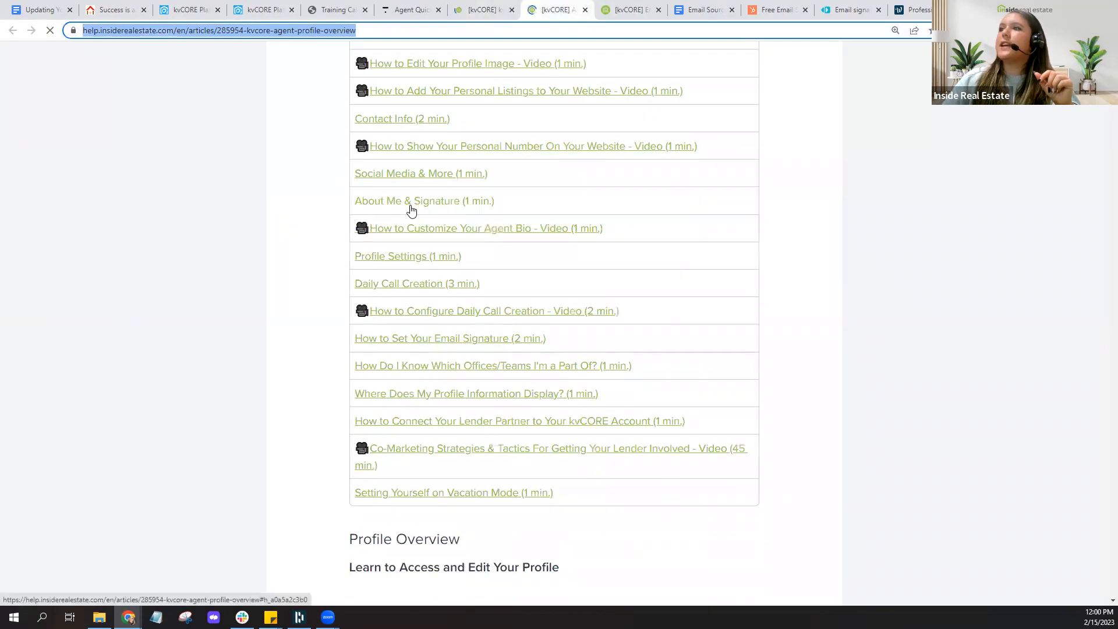
click(409, 205)
scroll(752, 308, down, 7)
scroll(752, 313, down, 20)
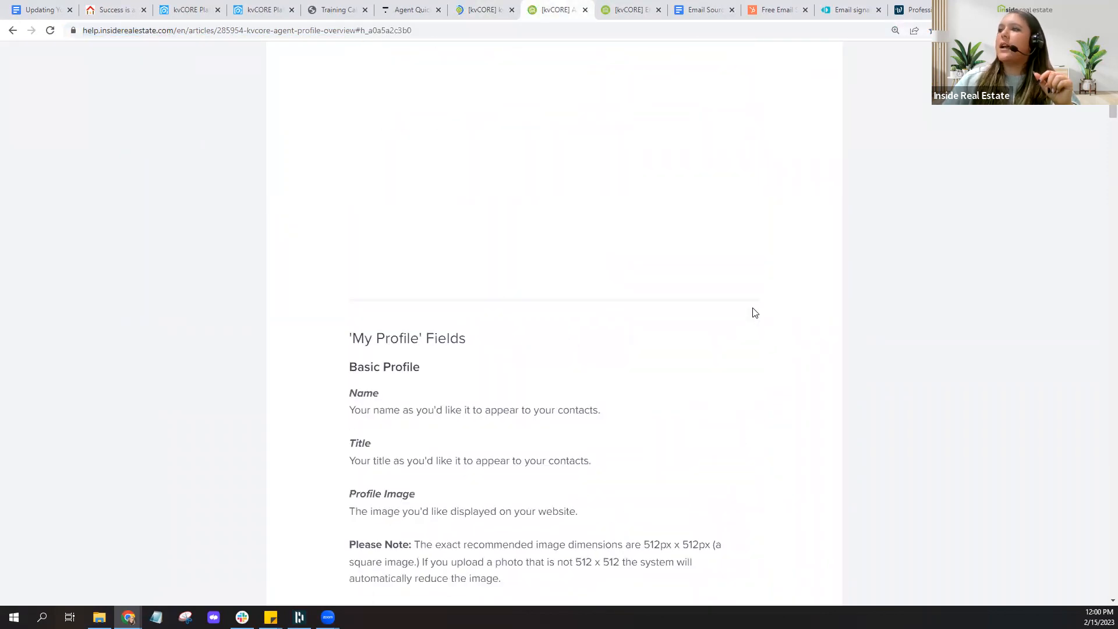
scroll(752, 313, down, 15)
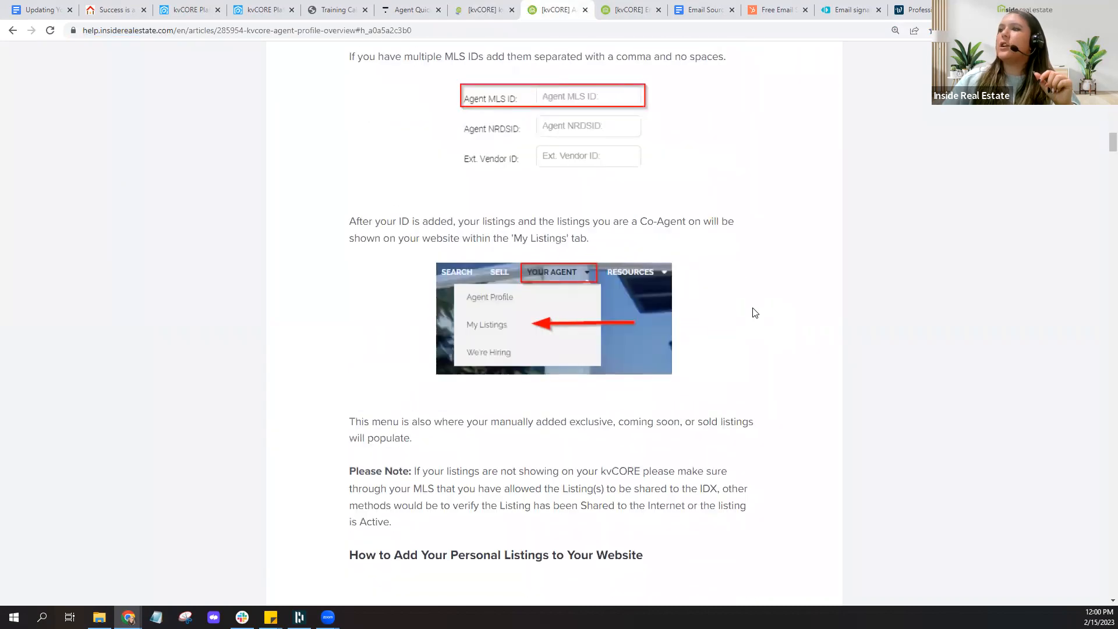
scroll(752, 309, down, 15)
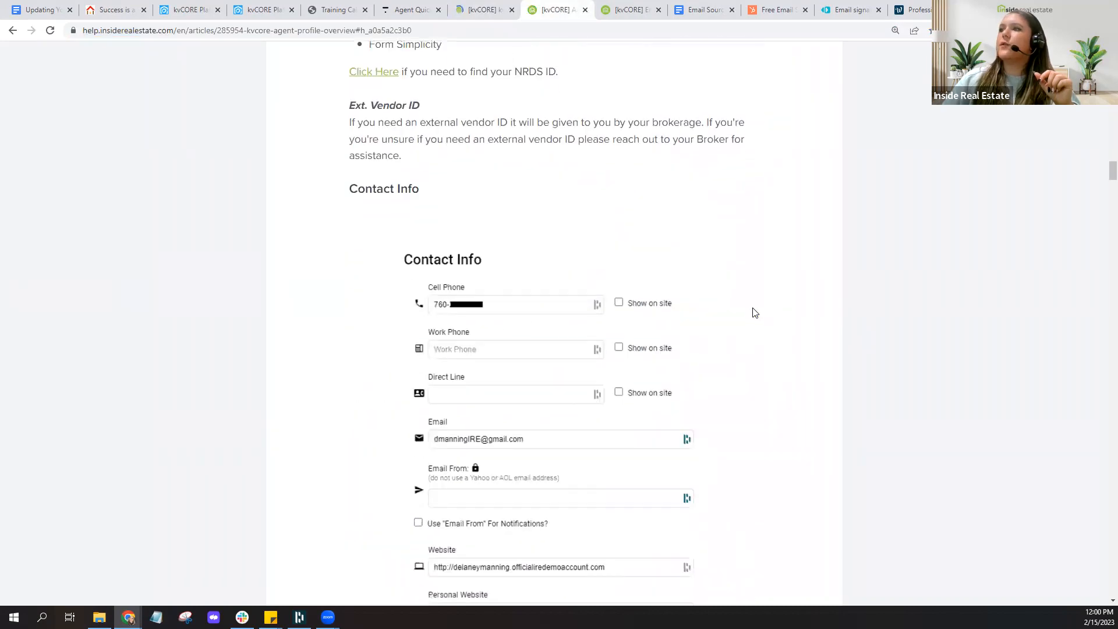
scroll(755, 313, down, 15)
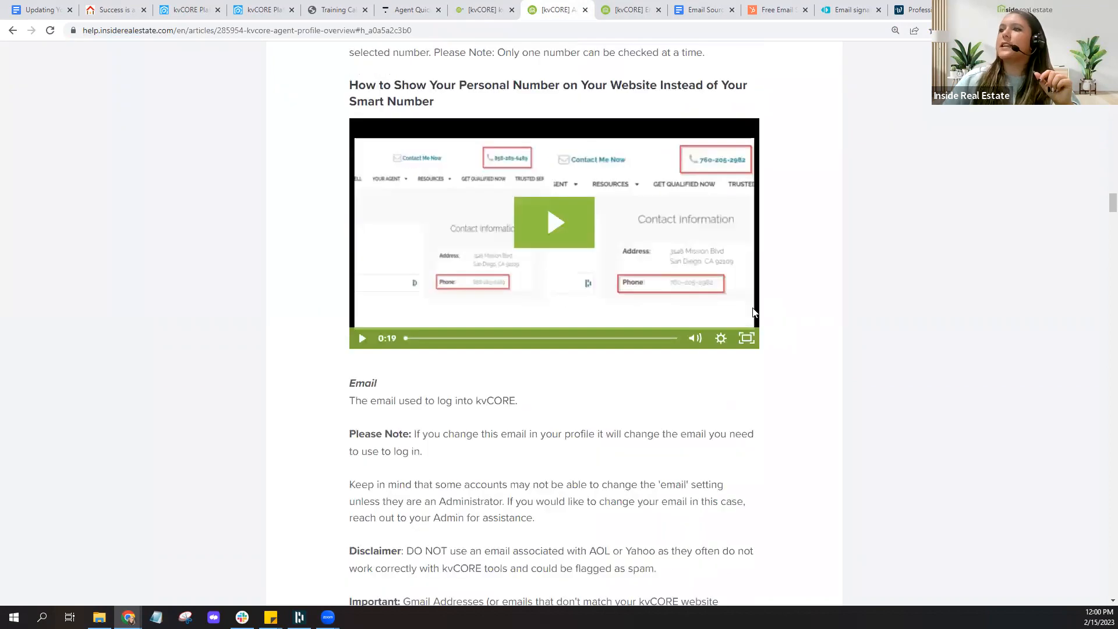
scroll(754, 312, down, 8)
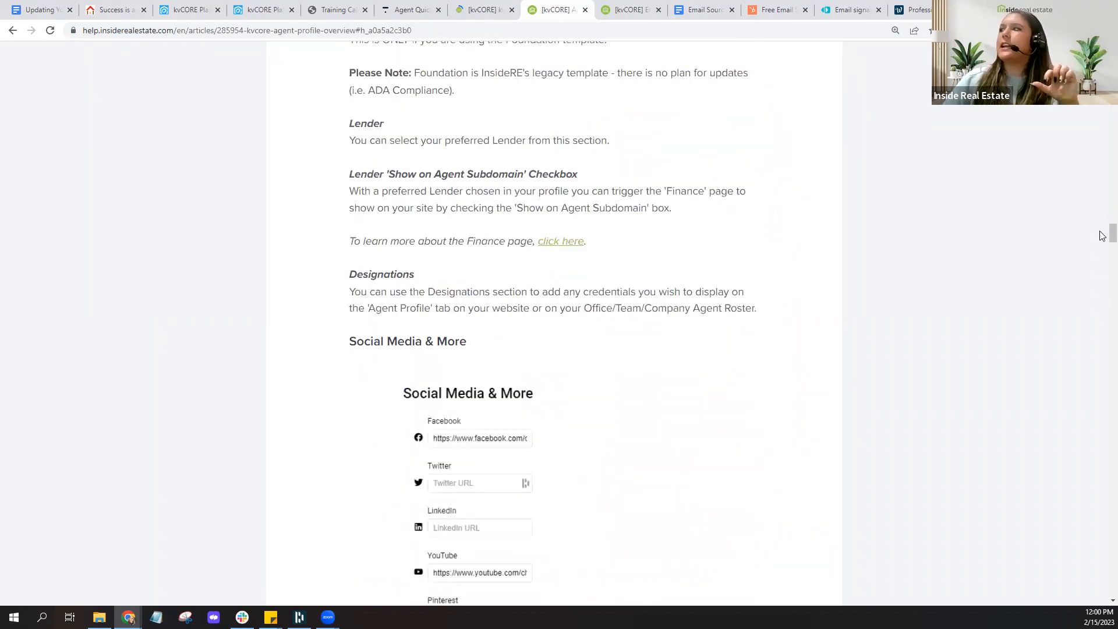
drag(1112, 231, 1112, 71)
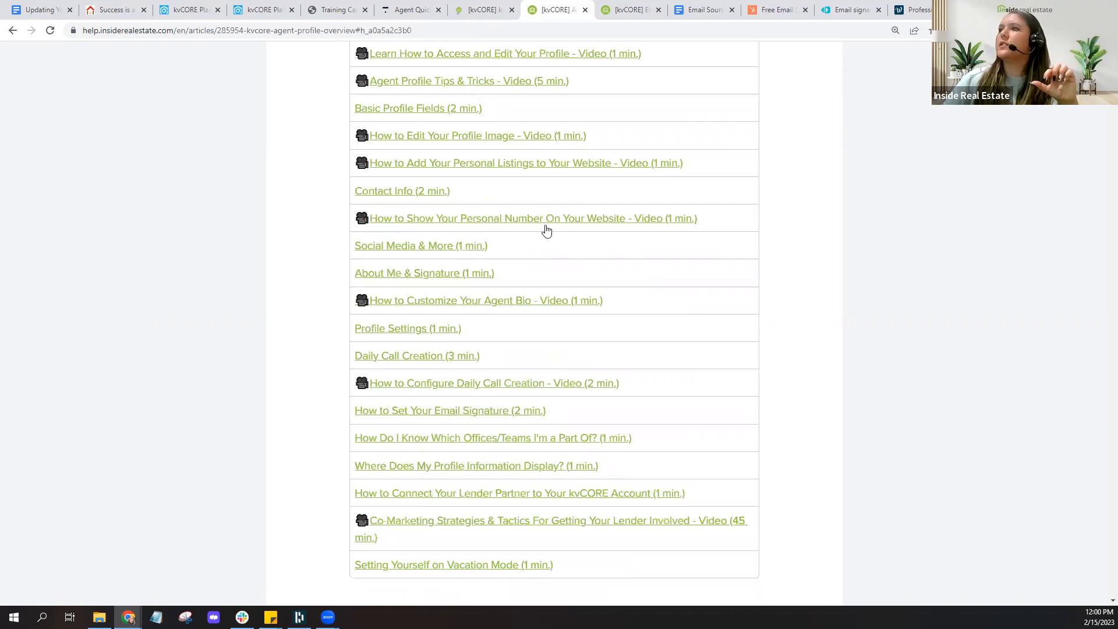
click(439, 276)
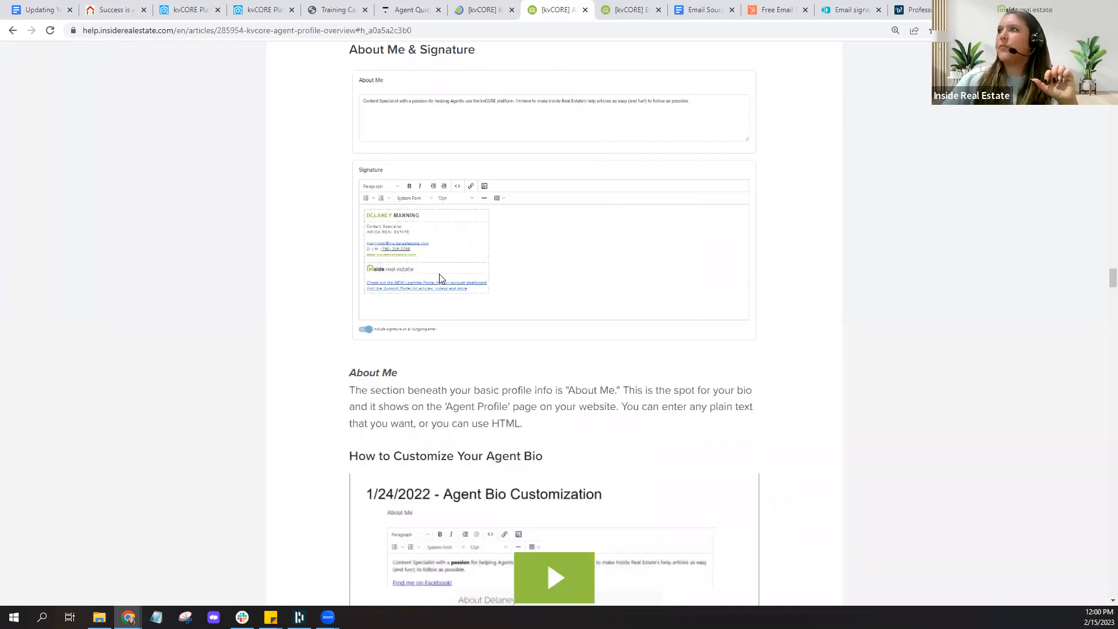
scroll(591, 361, down, 2)
scroll(591, 361, up, 8)
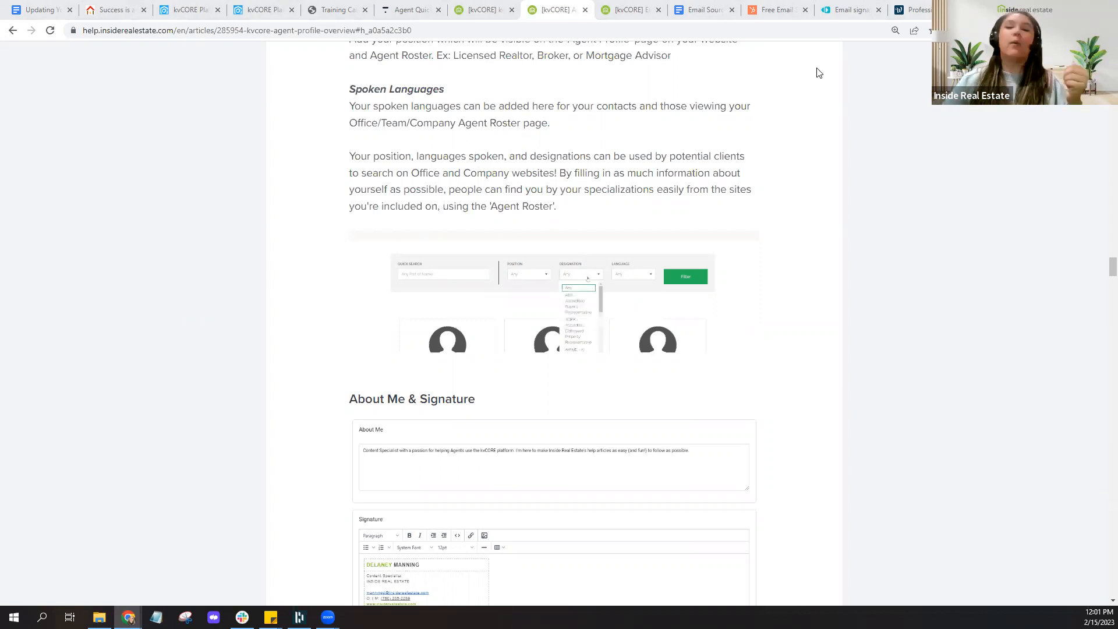
- Switch to MySignature, return to the signature's editor, and examine its General and Images settings
click(851, 5)
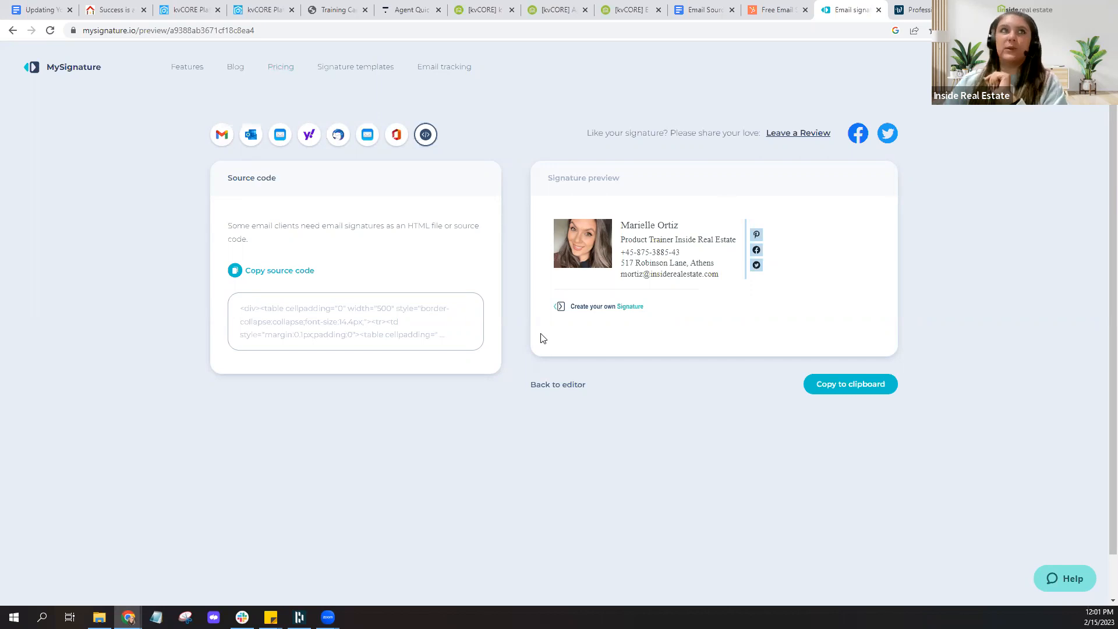
click(541, 385)
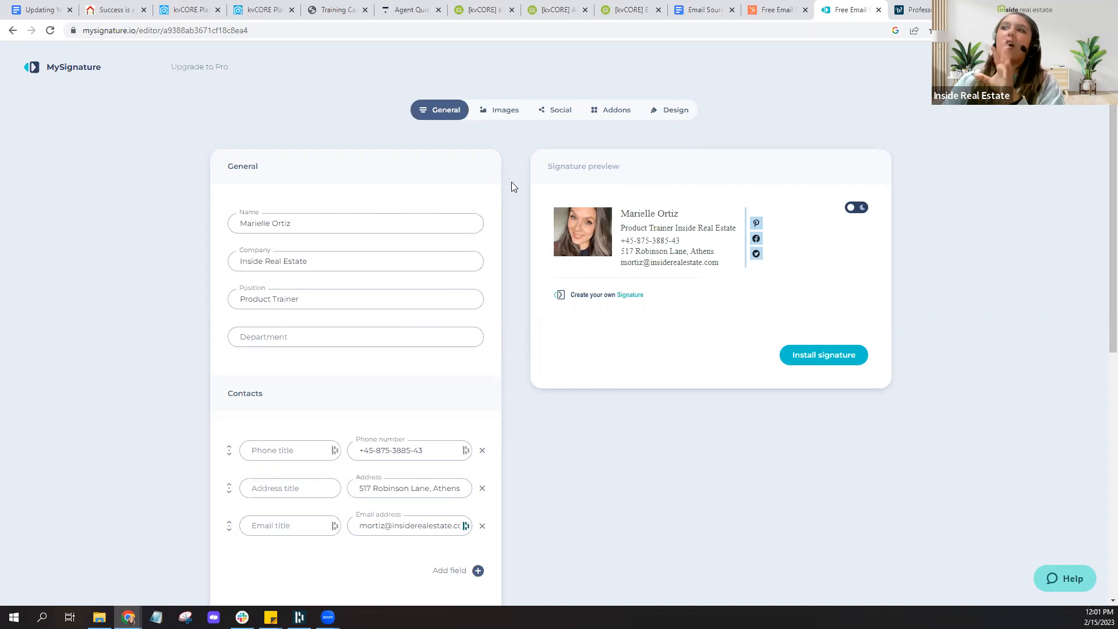
scroll(512, 186, down, 5)
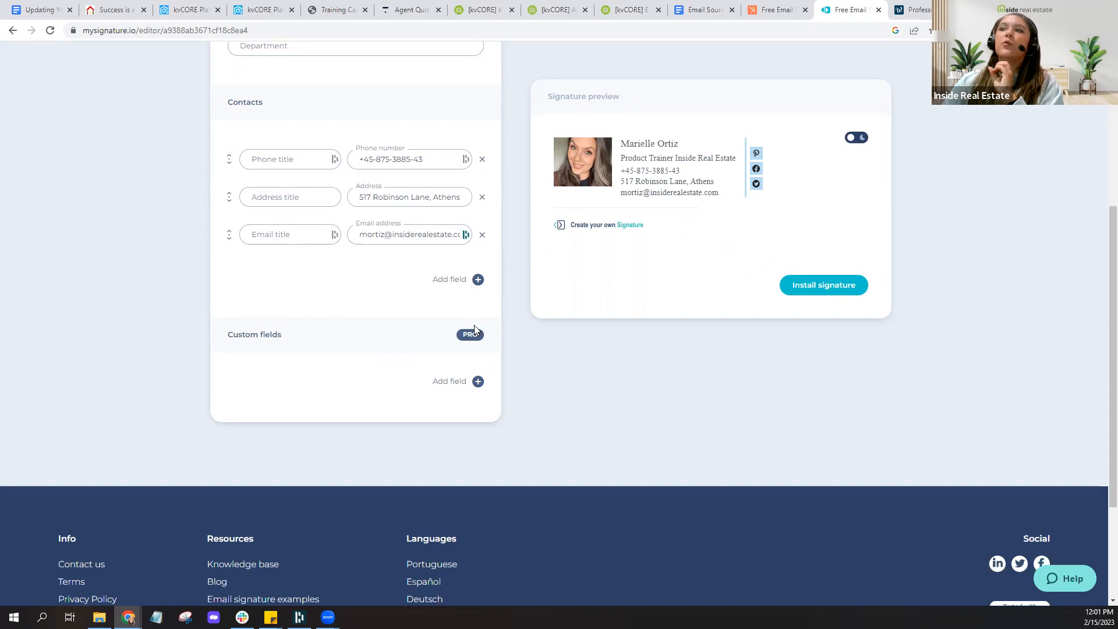
scroll(461, 349, up, 5)
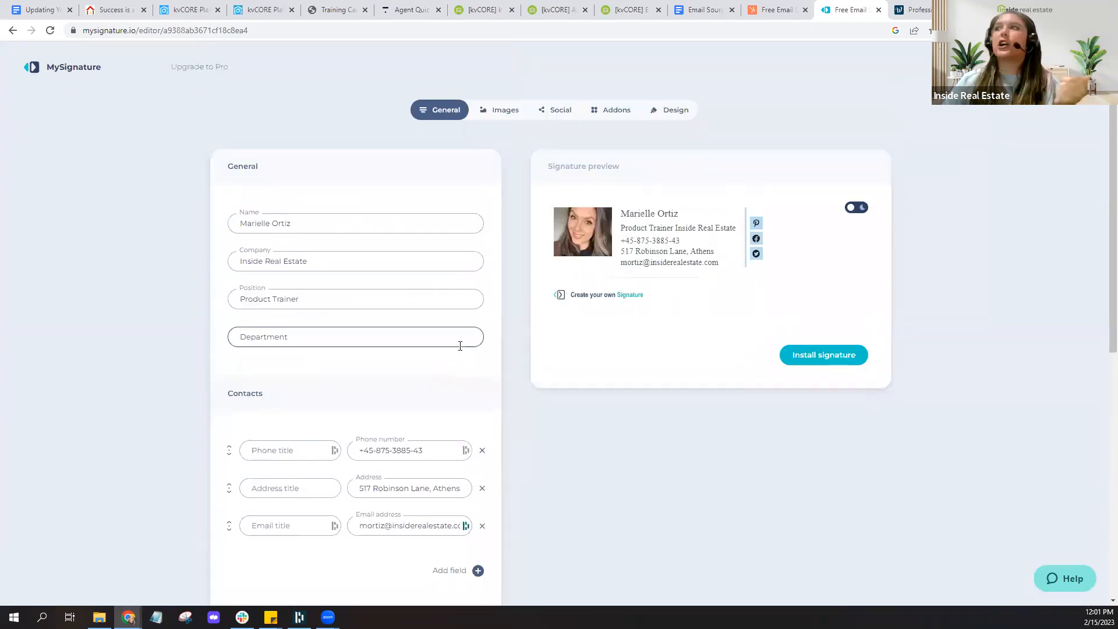
click(500, 112)
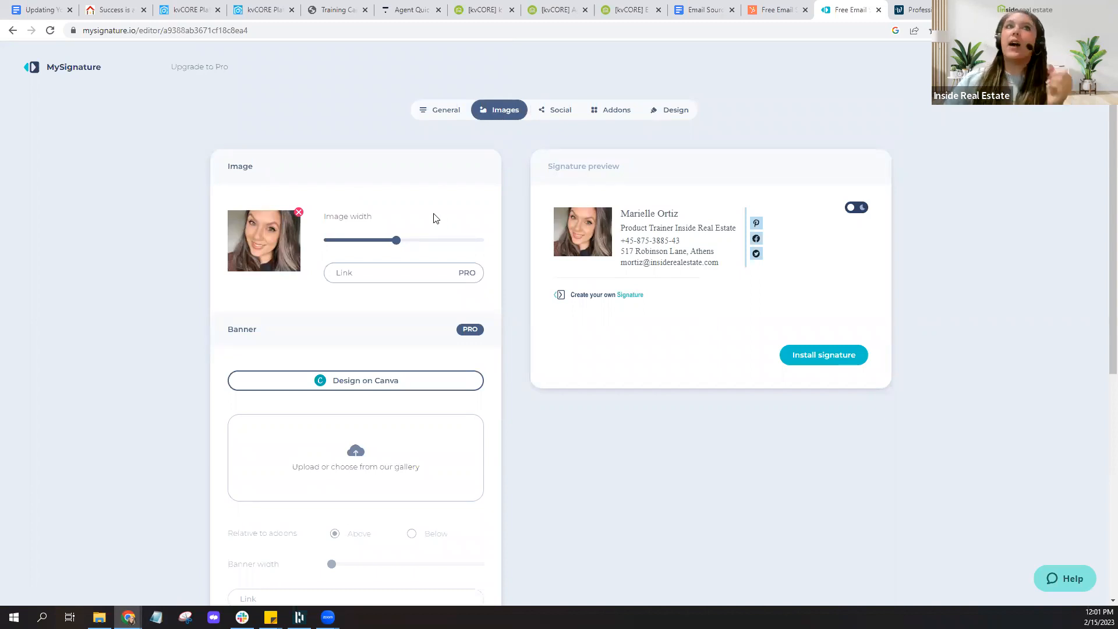
scroll(408, 245, down, 3)
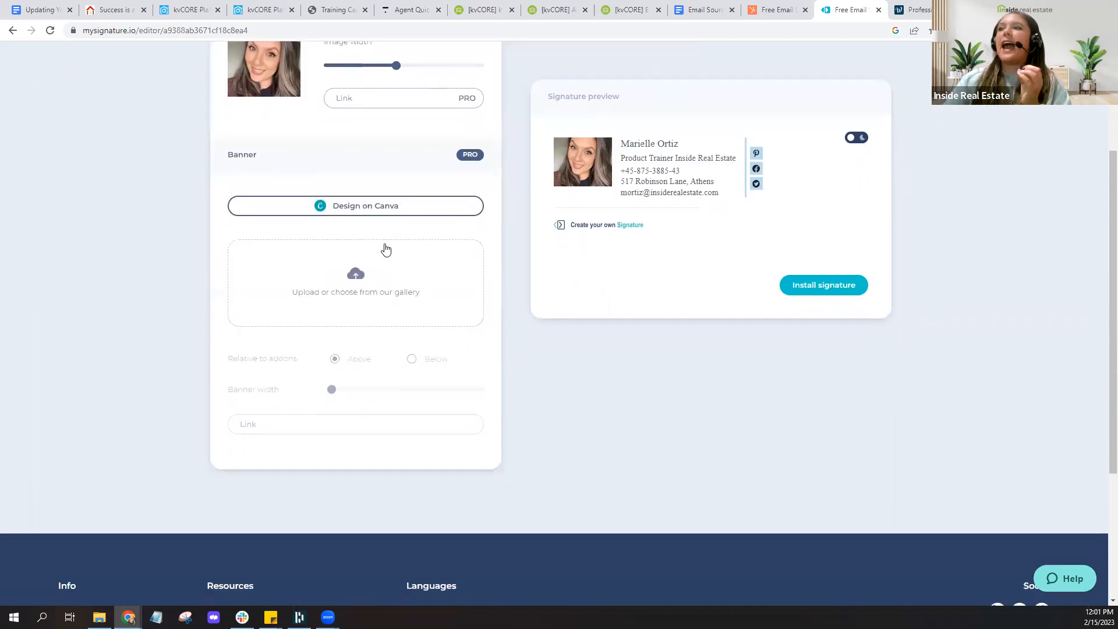
scroll(233, 245, up, 2)
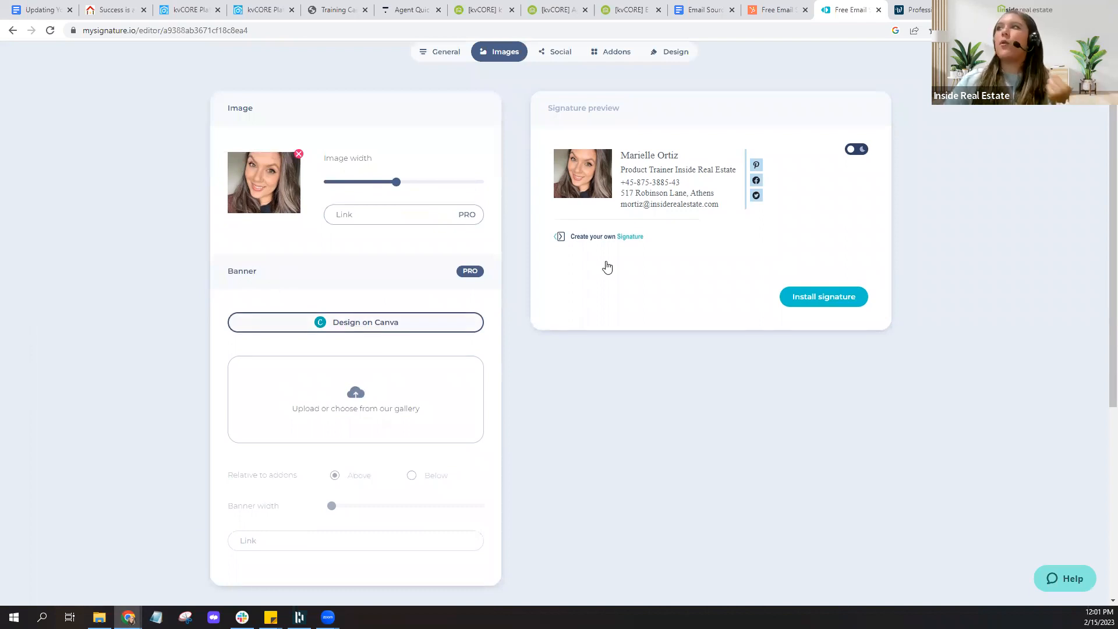
- Examine the signature preview in HubSpot's generator for comparison and return to the MySignature editor
click(775, 15)
drag(349, 314, 442, 316)
click(443, 316)
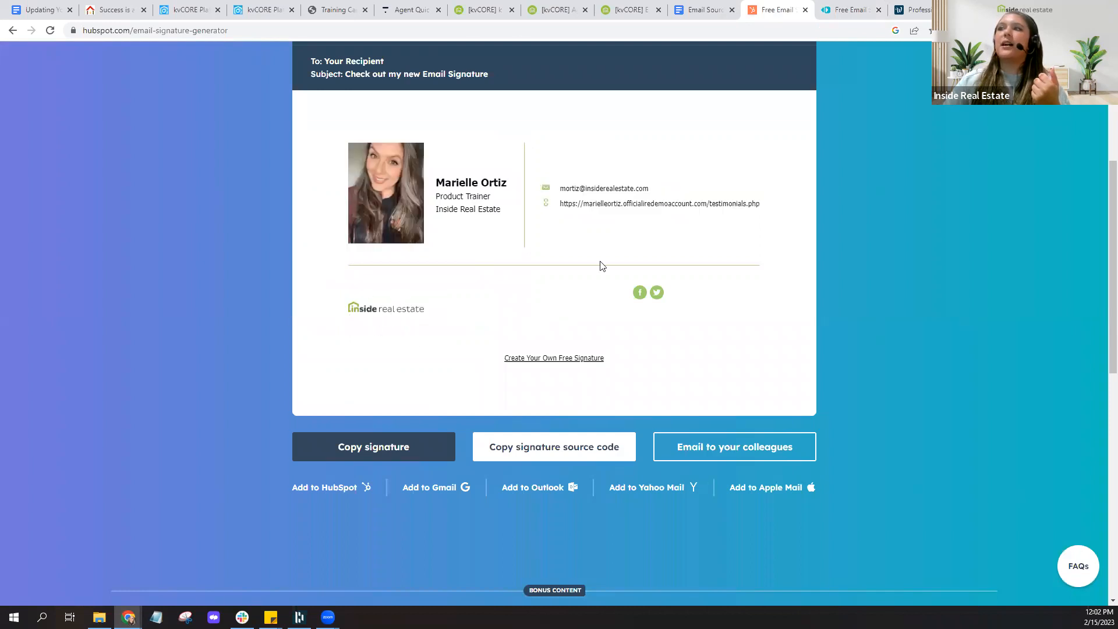
click(837, 11)
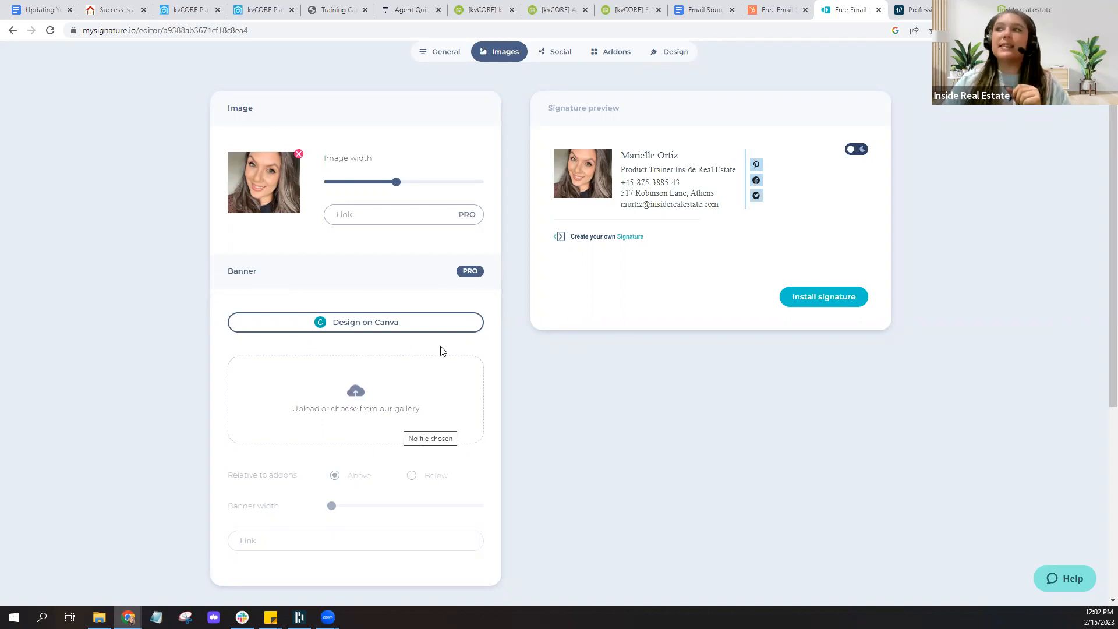
- Examine MySignature's Social settings, including the added social icons and the icon gallery
click(550, 51)
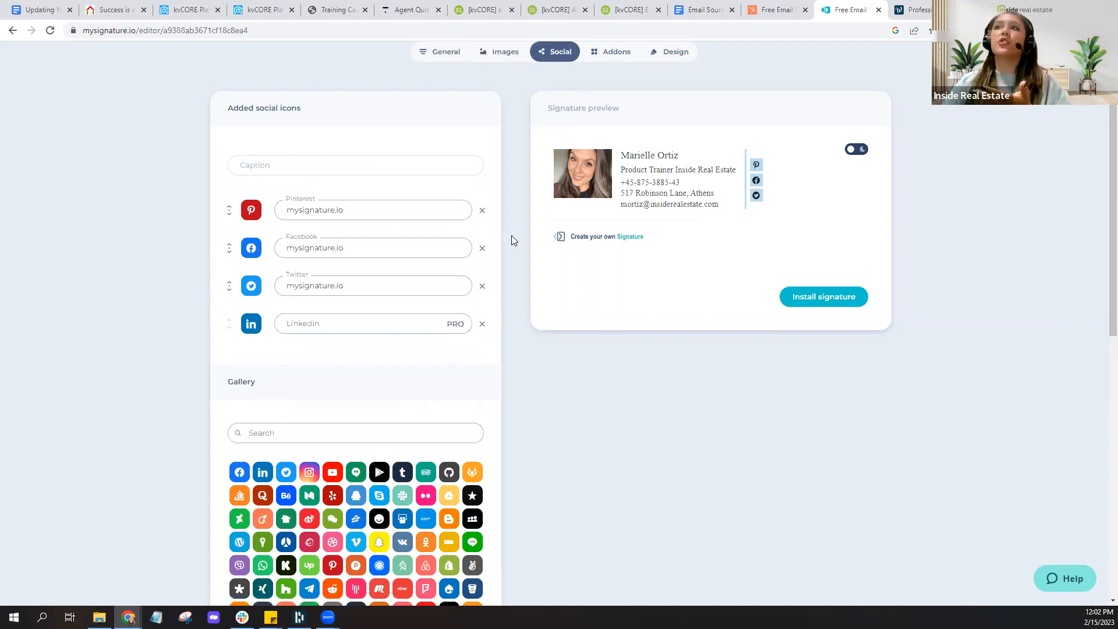
scroll(511, 235, down, 3)
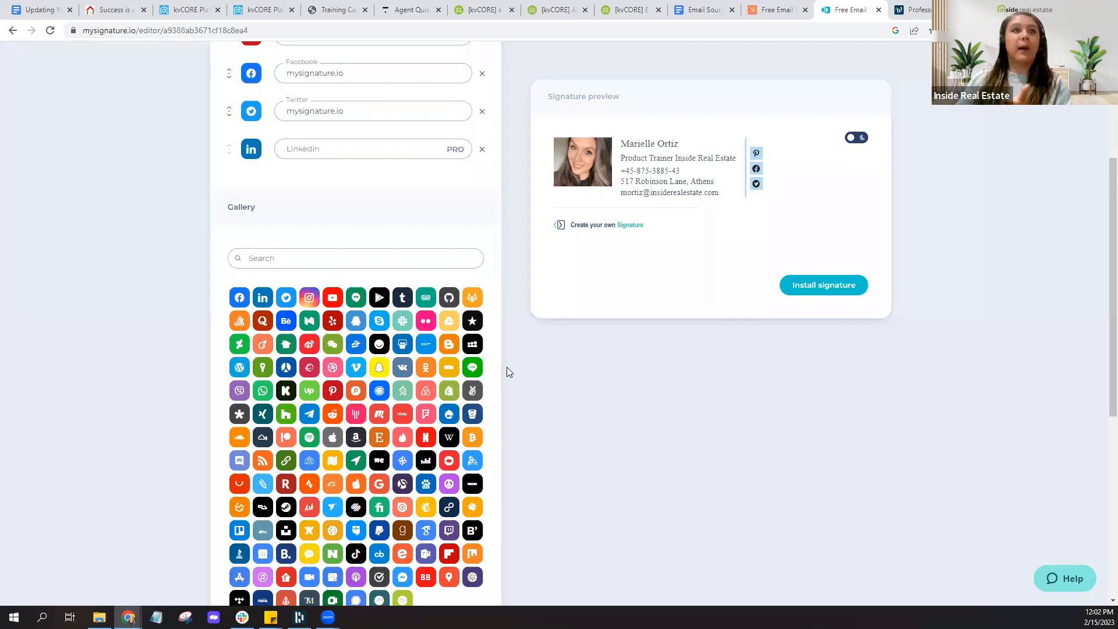
scroll(507, 371, up, 4)
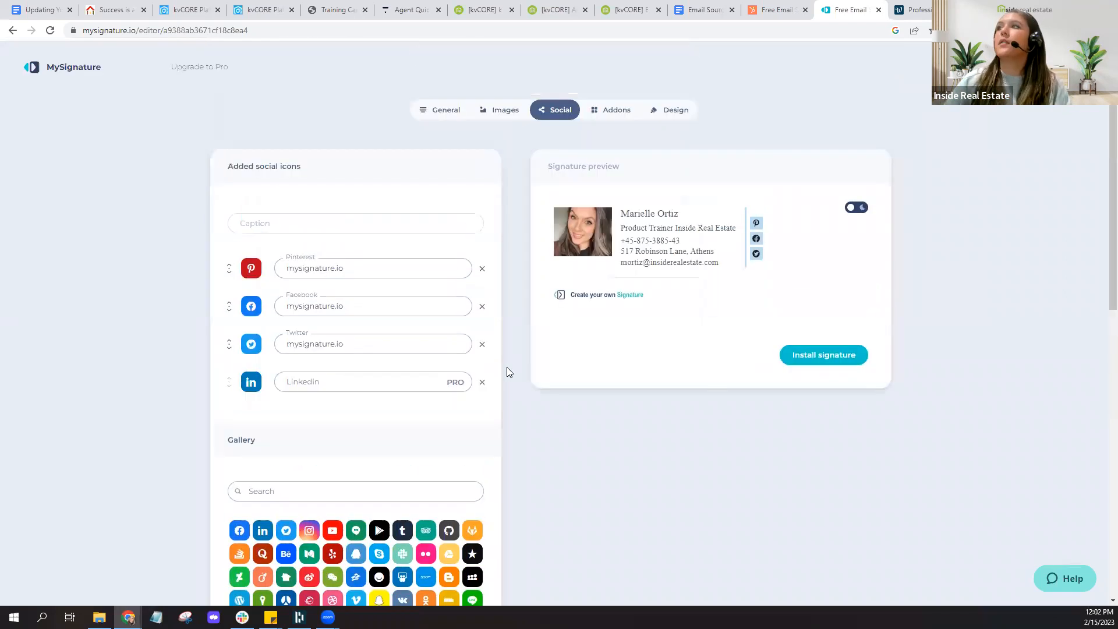
- Try the Video conference and Green message addons on the signature, removing each one again
click(612, 111)
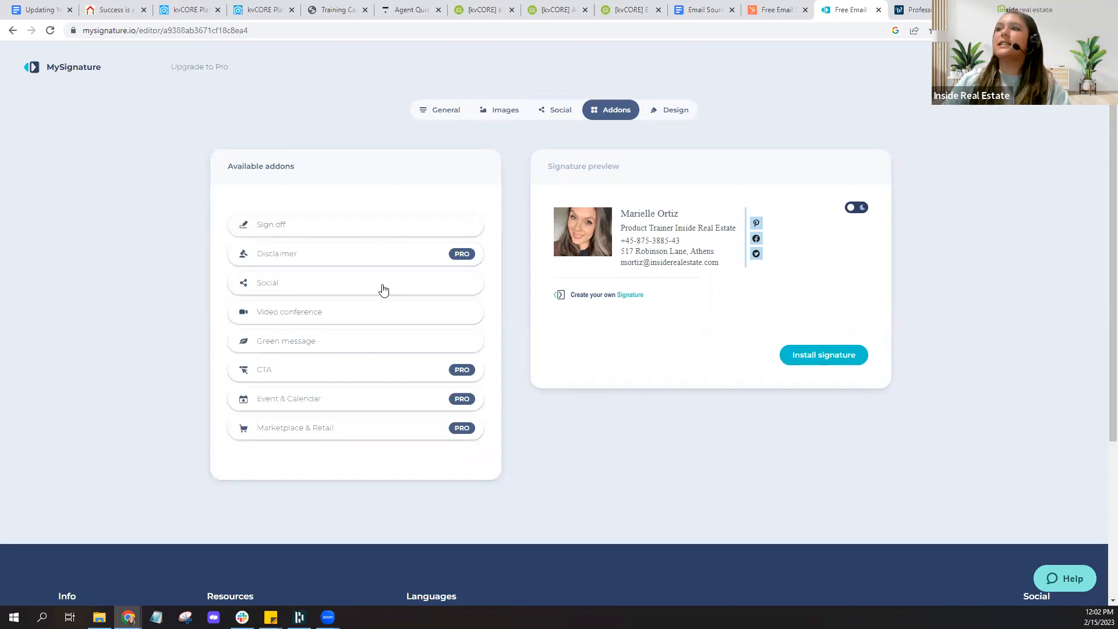
click(379, 318)
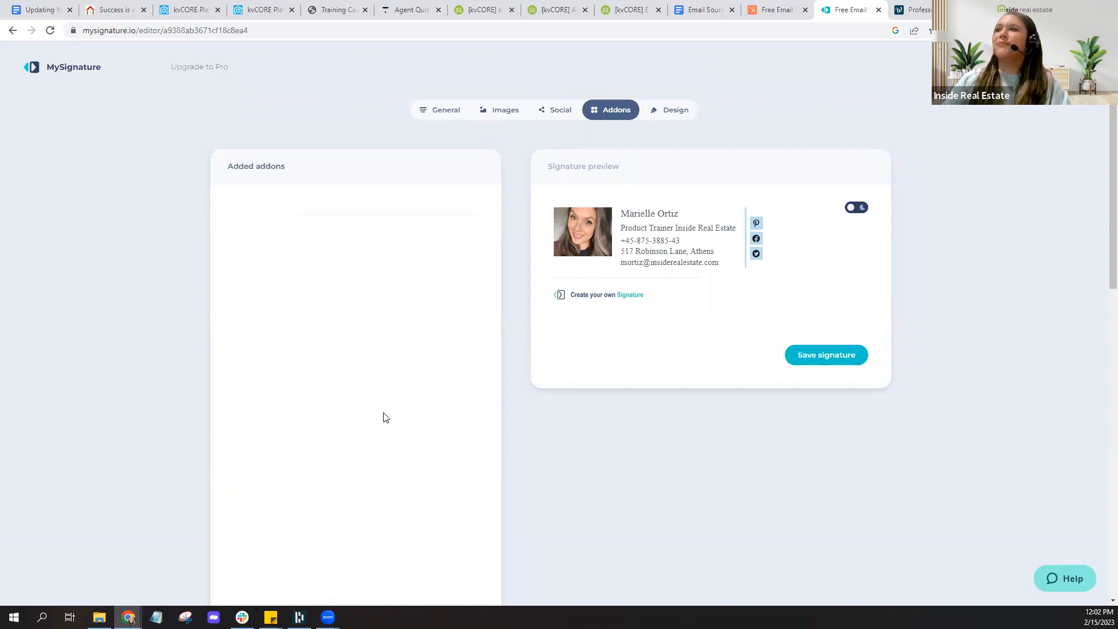
click(487, 226)
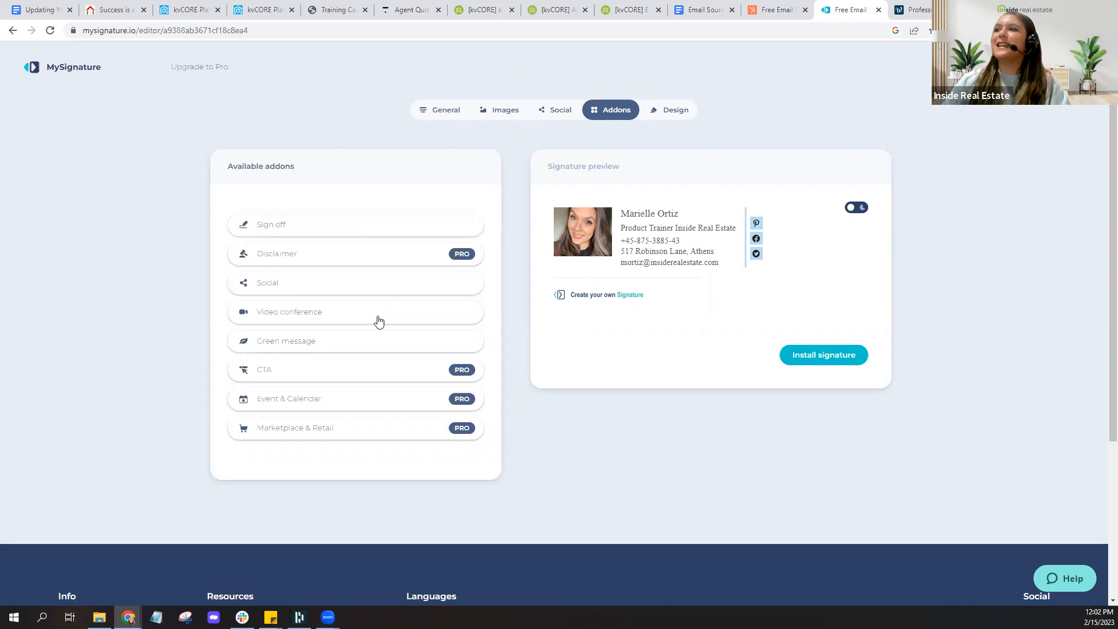
click(379, 347)
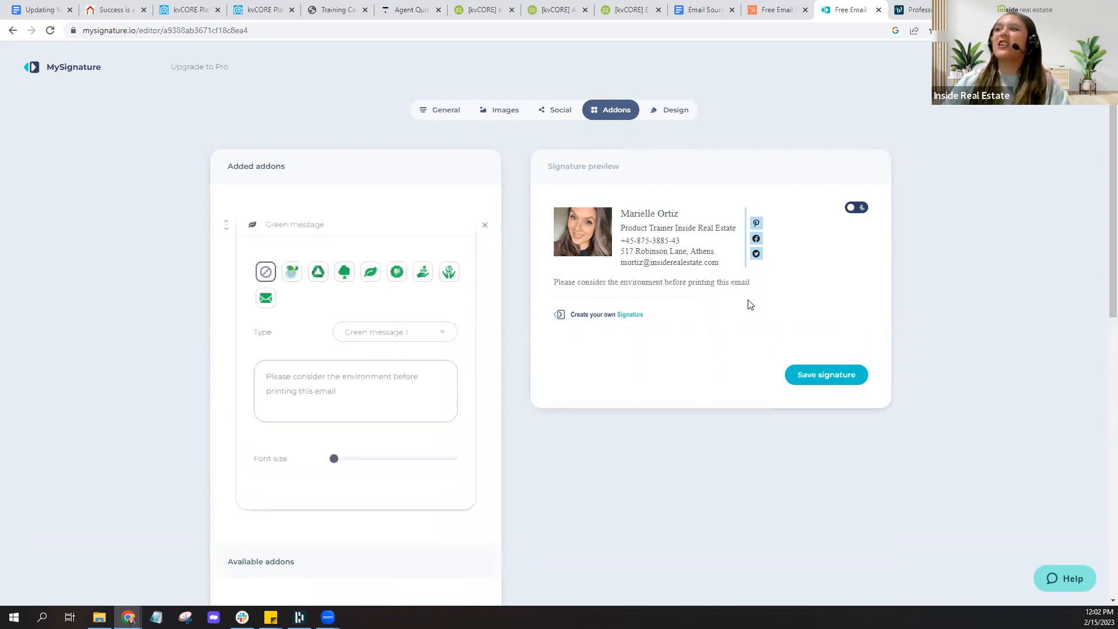
click(485, 225)
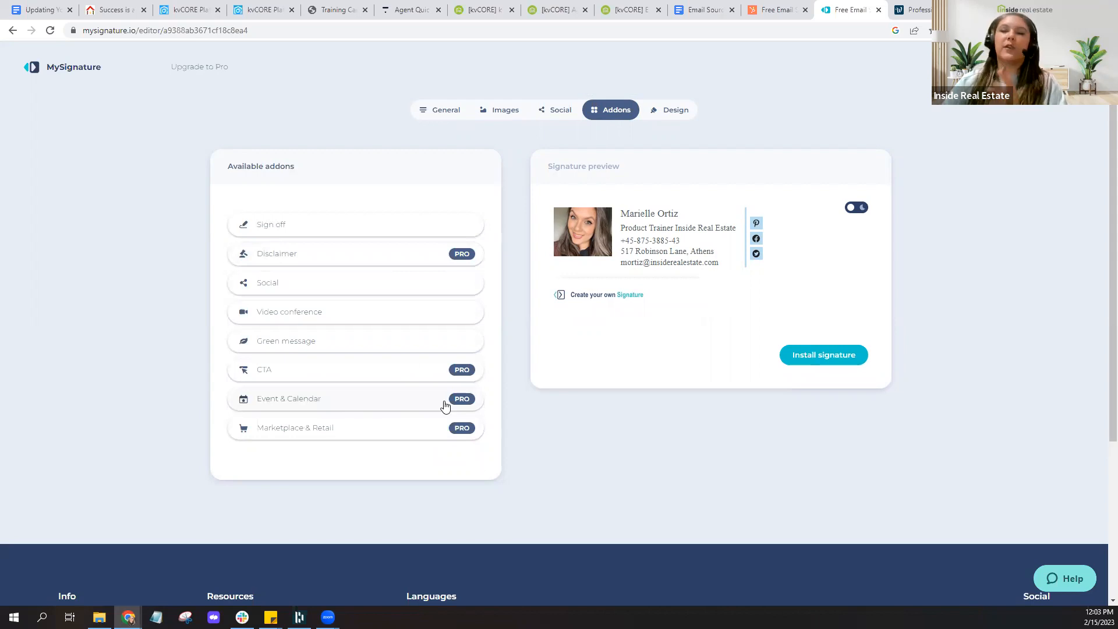
- Examine the signature's Design settings, including the font choices, colors, social icon styles, layouts, reset options and branding line
click(671, 112)
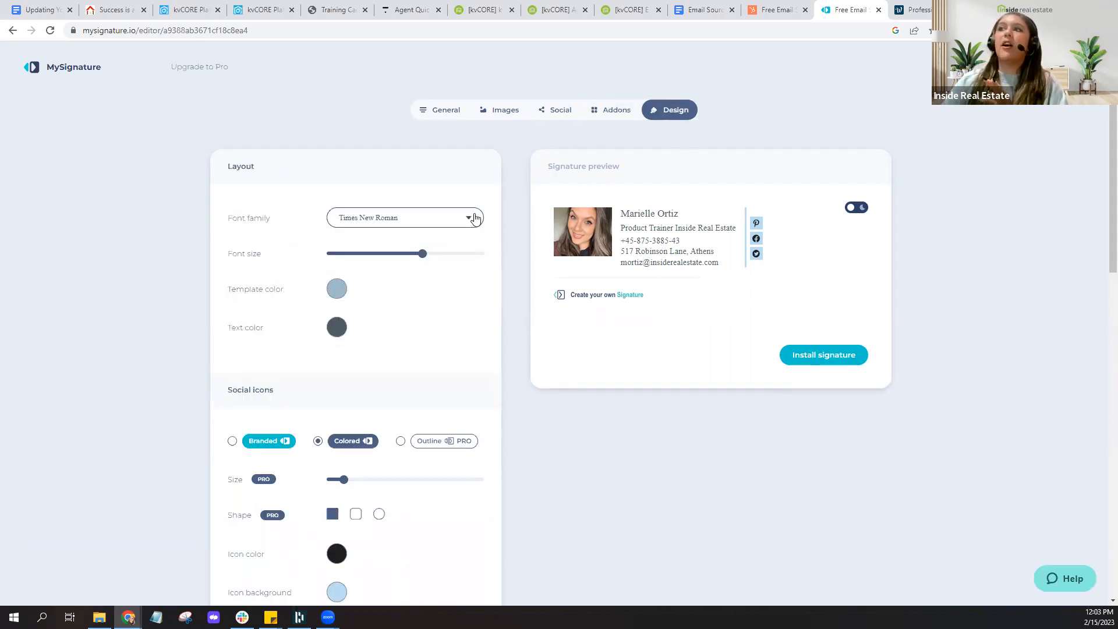
click(475, 218)
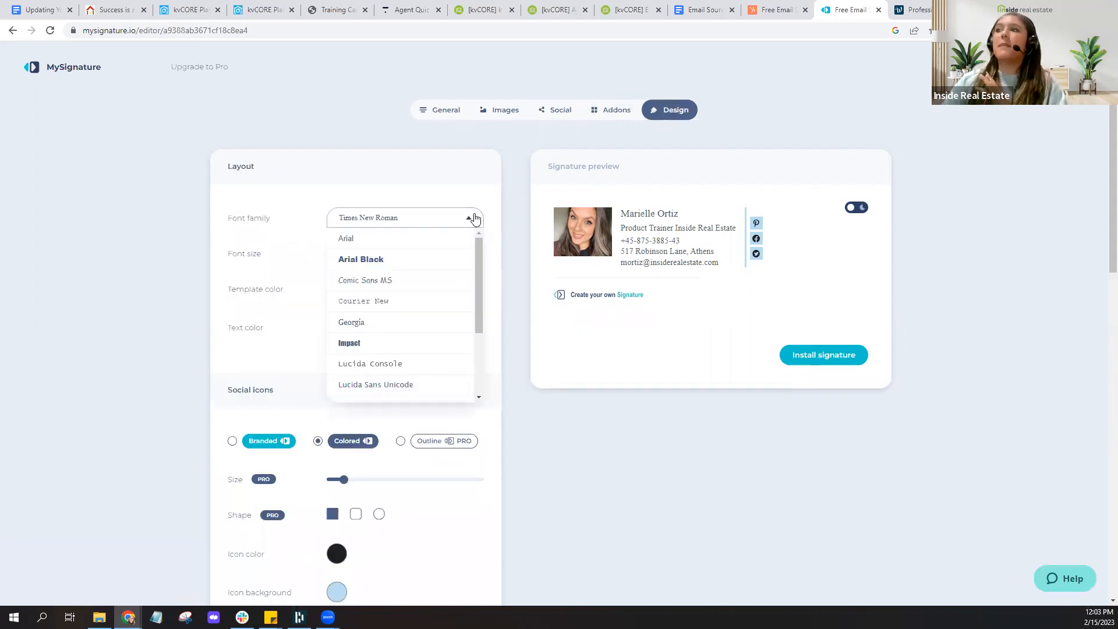
click(508, 283)
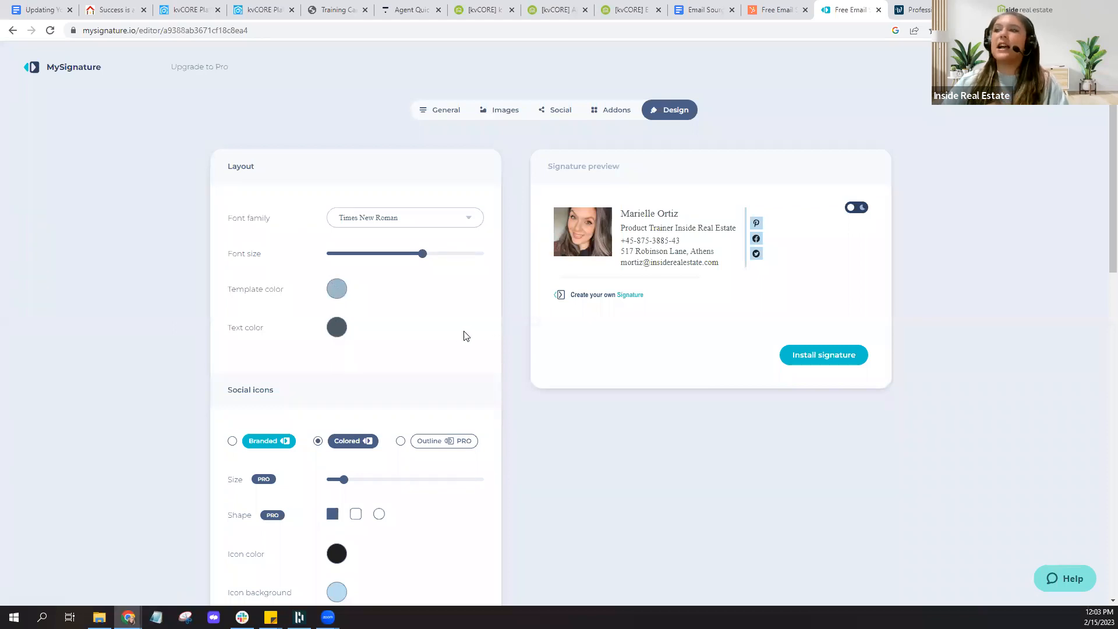
scroll(485, 331, down, 1)
scroll(485, 331, down, 3)
scroll(485, 330, down, 2)
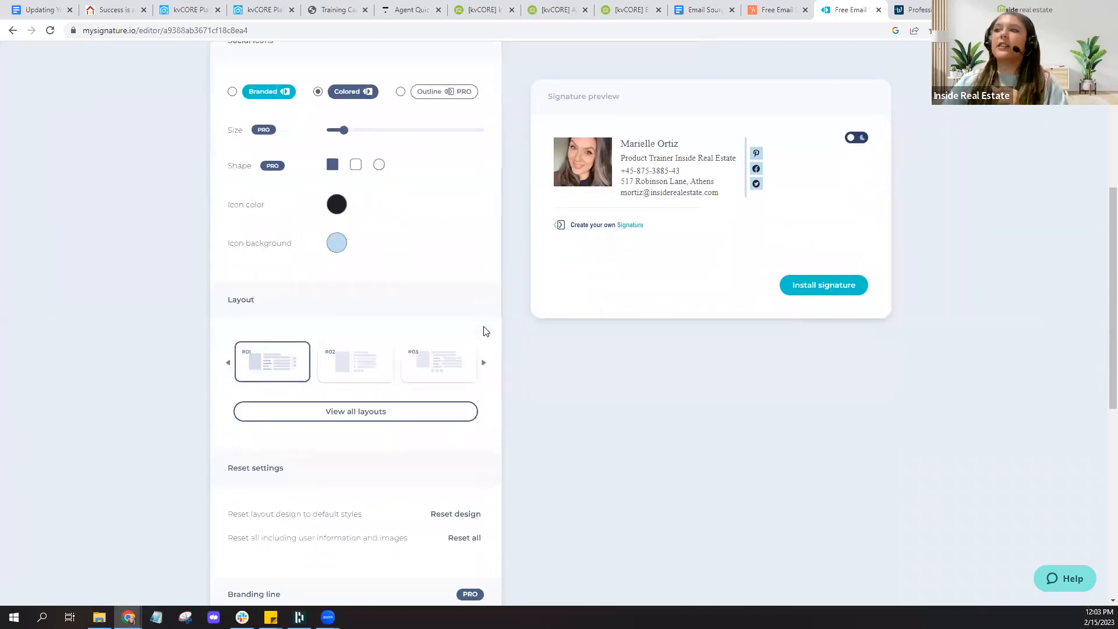
scroll(485, 331, down, 3)
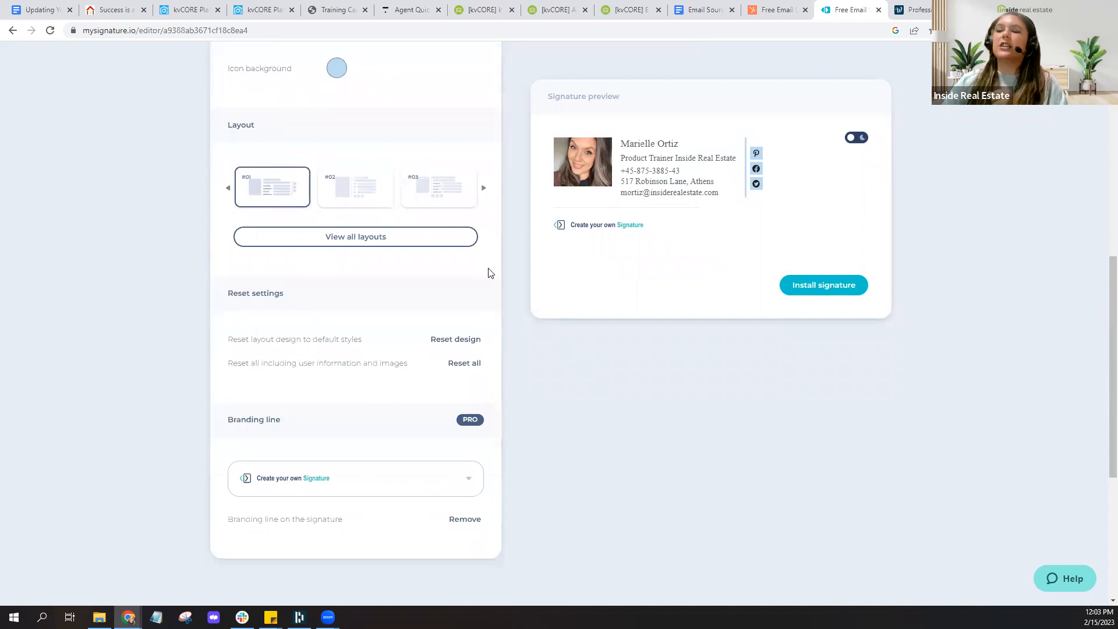
scroll(489, 272, up, 2)
scroll(489, 273, up, 7)
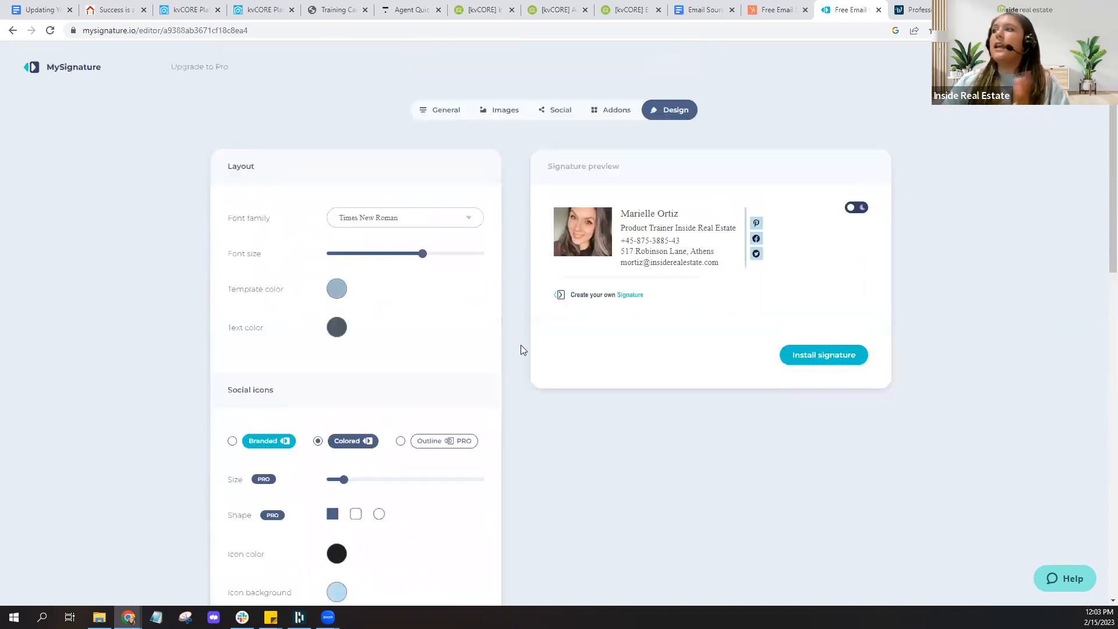
- Proceed to installing the MySignature signature and copy its HTML source code
click(819, 358)
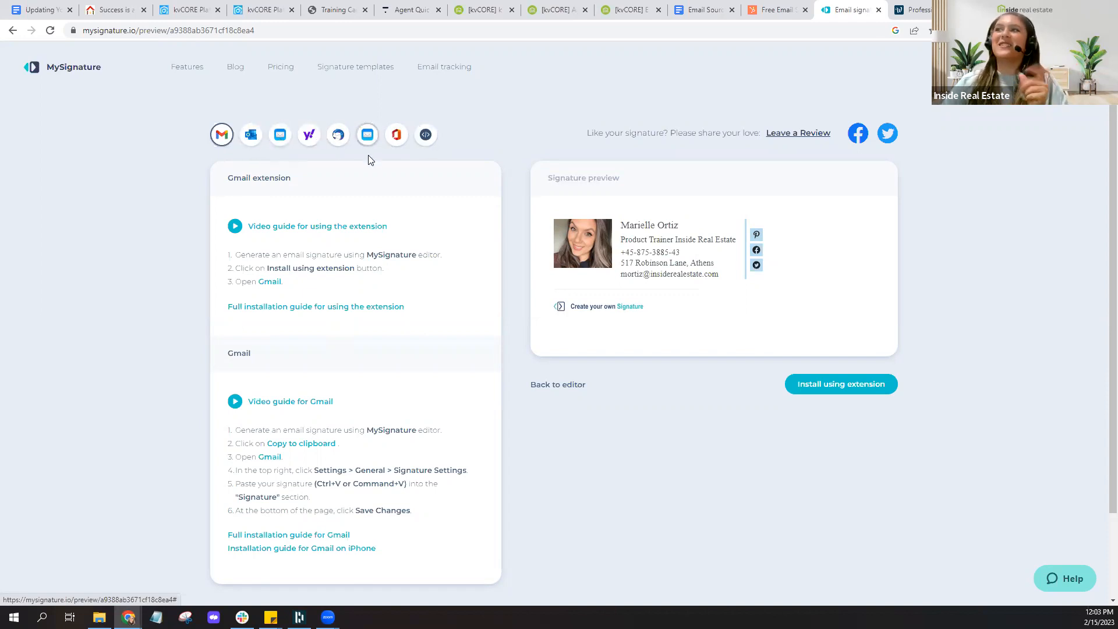
click(427, 146)
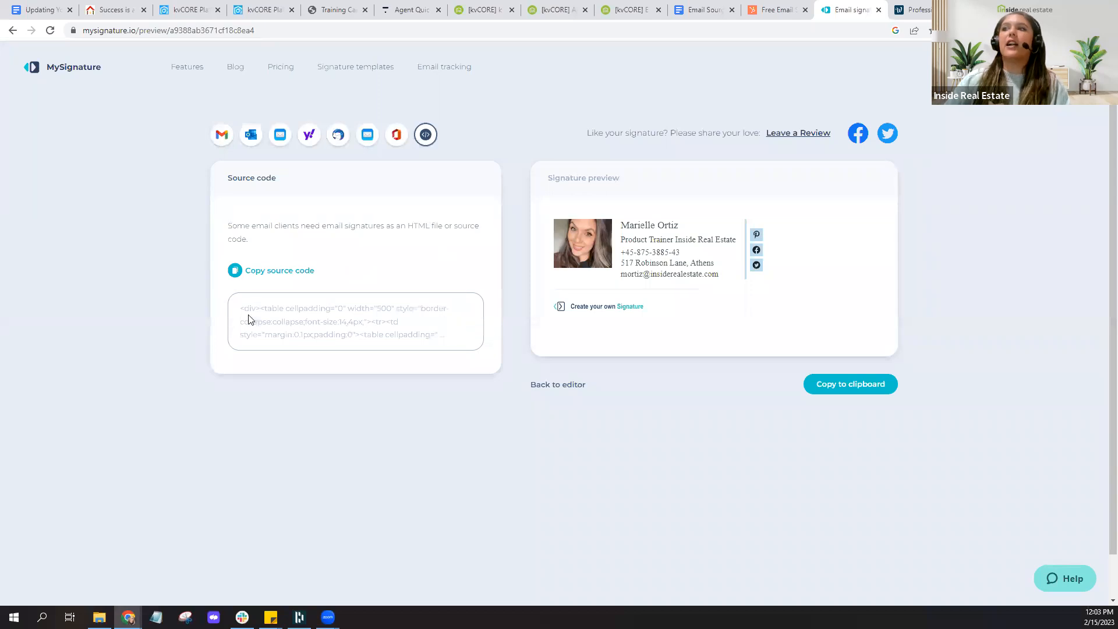
click(283, 275)
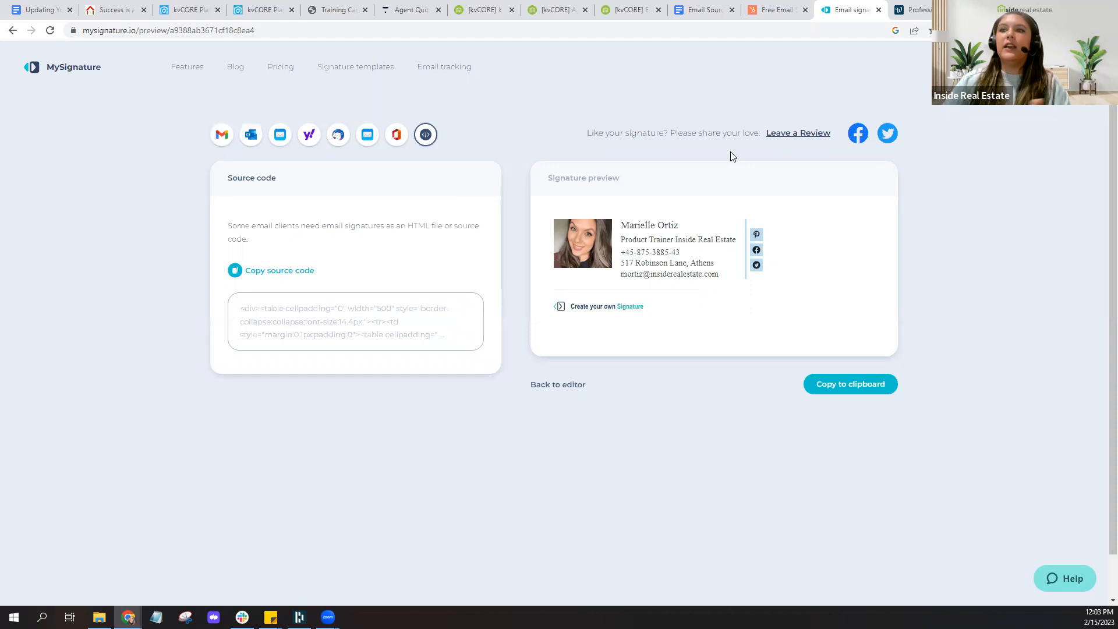
- Switch to WiseStamp and open the existing signature for editing, closing the discount offer
click(915, 12)
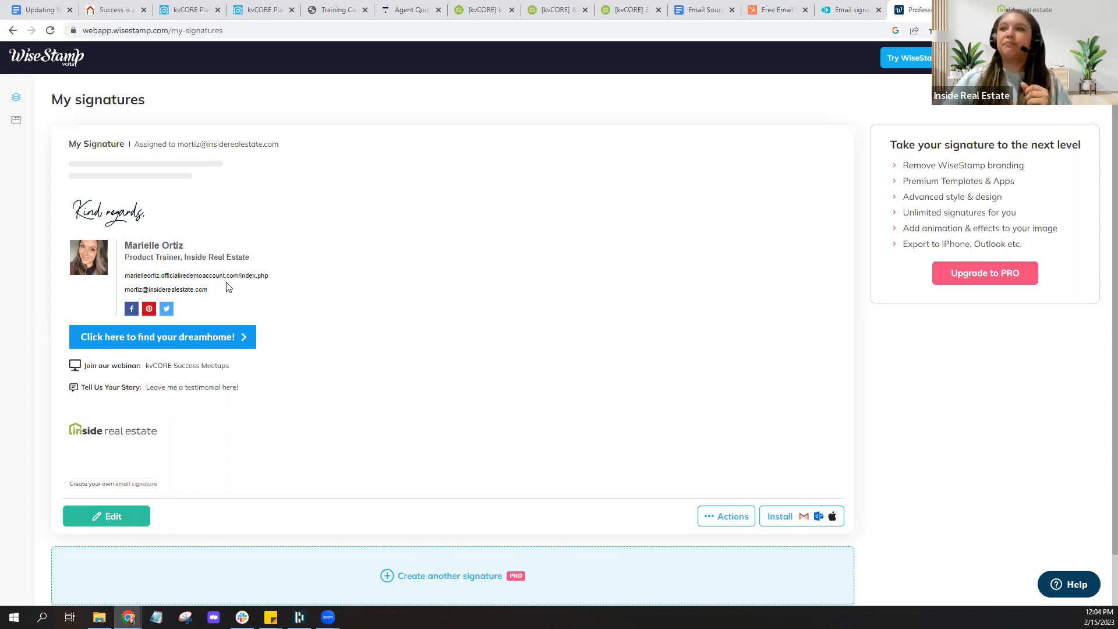
click(133, 516)
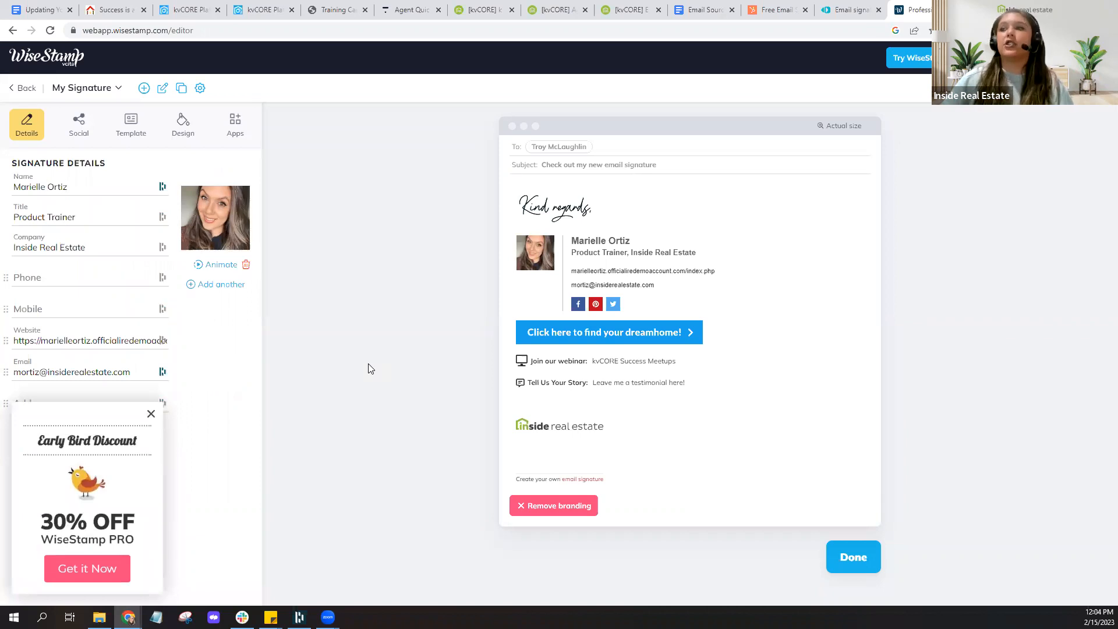
click(150, 413)
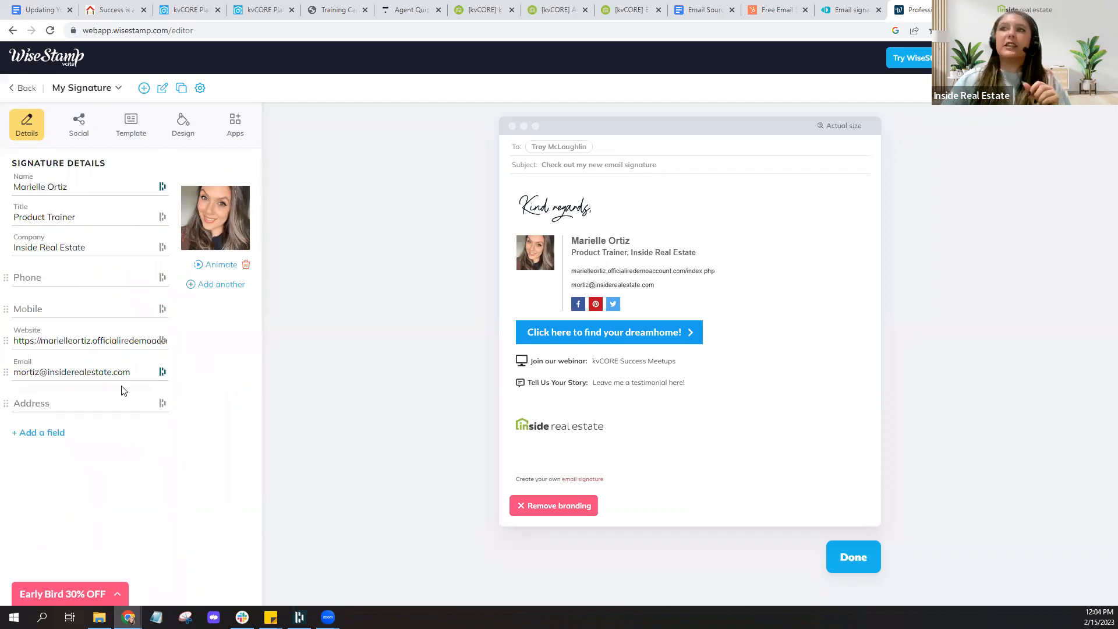
- Examine WiseStamp's Social settings with the full set of social icons and the free and pro templates
click(82, 123)
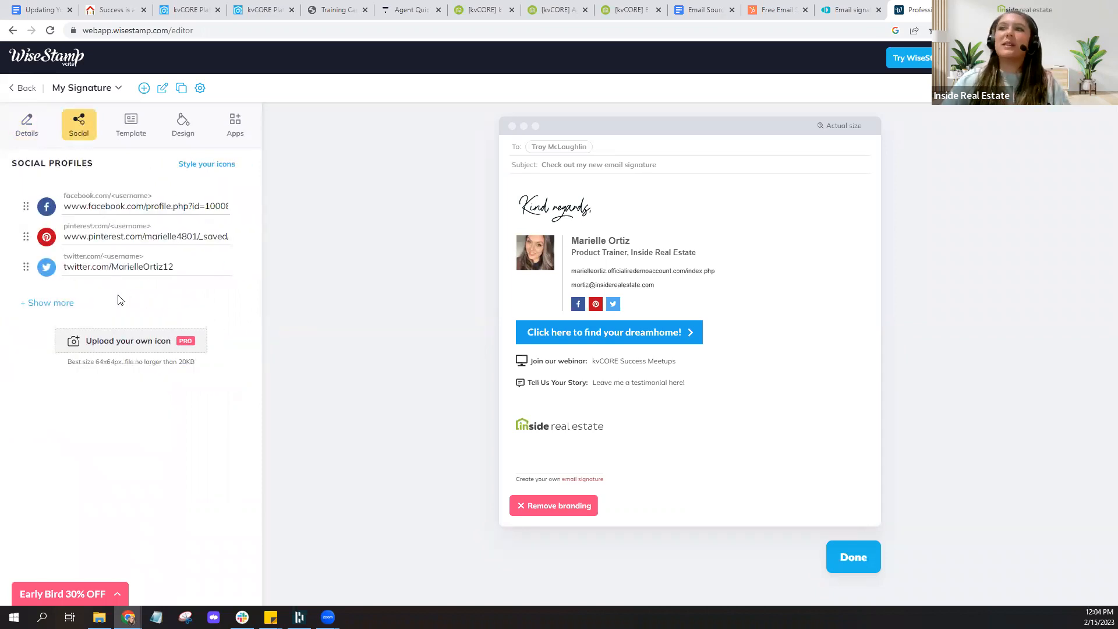
click(40, 303)
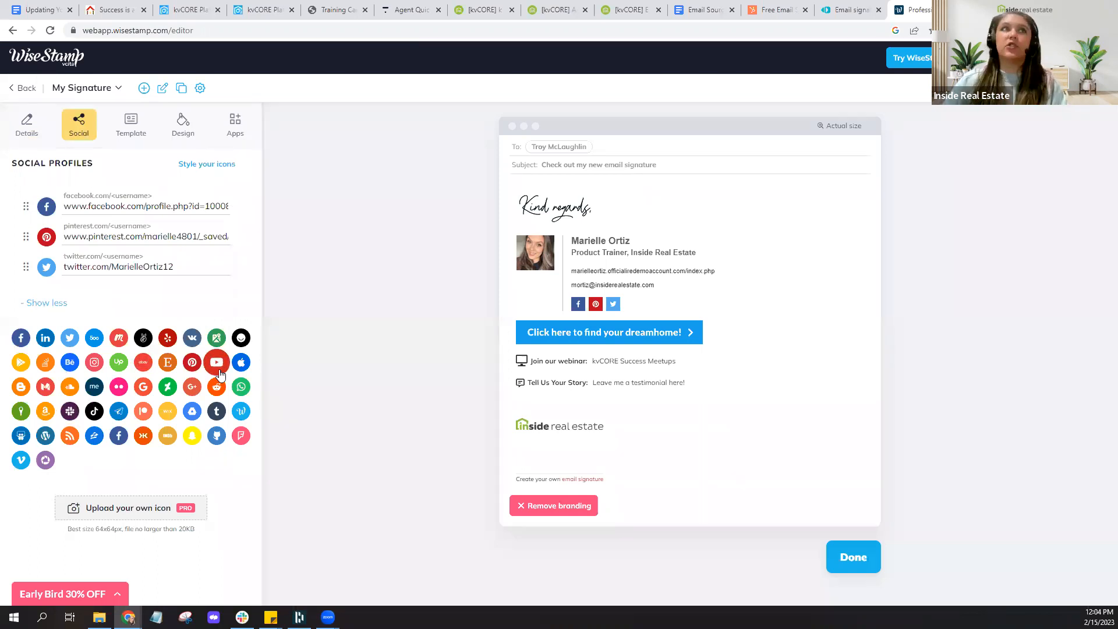
click(137, 131)
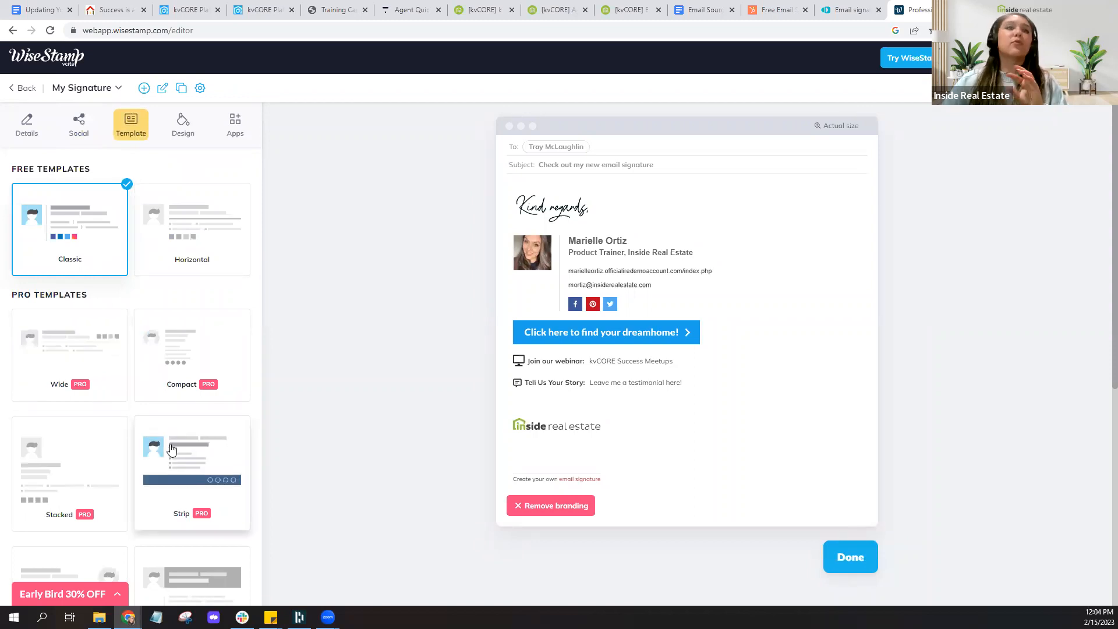
- Examine WiseStamp's Design settings for fonts, images, details, social icons and the decorative line
click(180, 120)
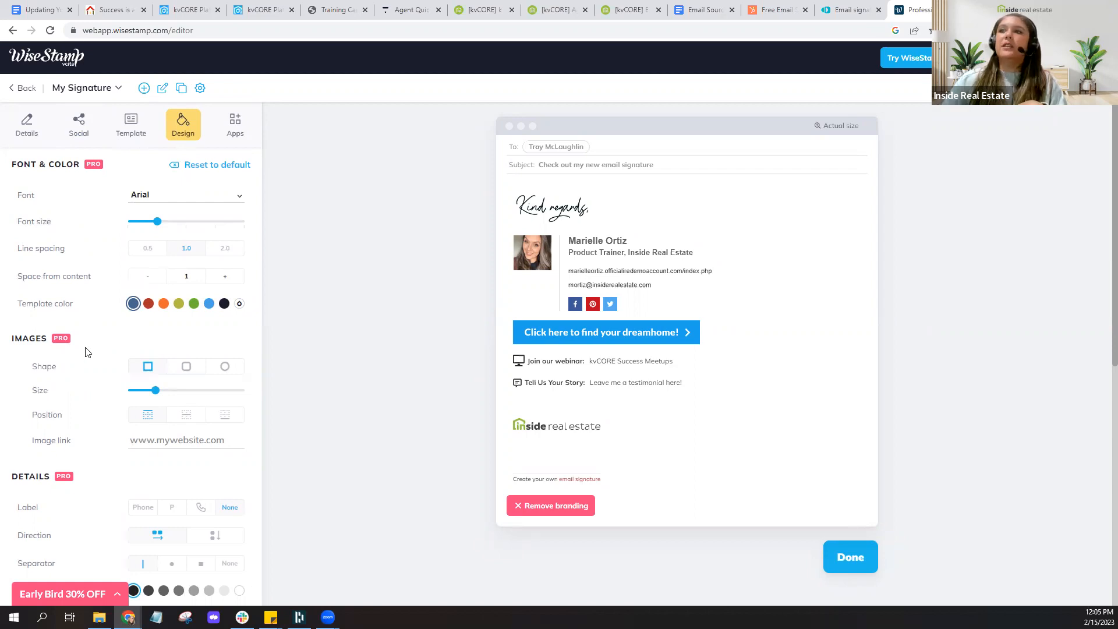
scroll(85, 352, down, 3)
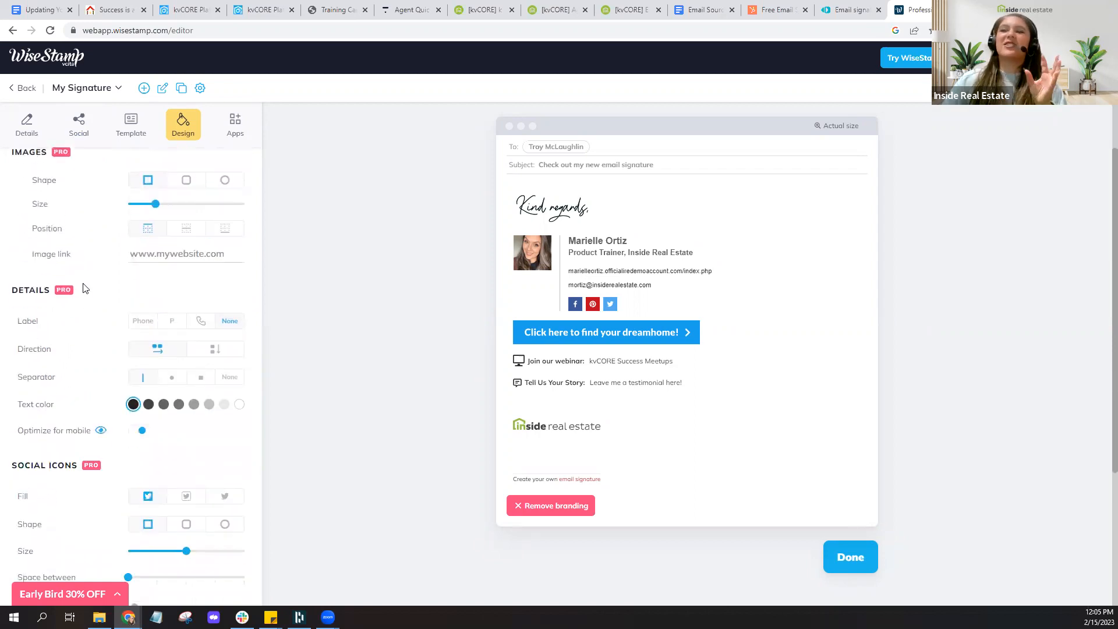
scroll(97, 331, down, 4)
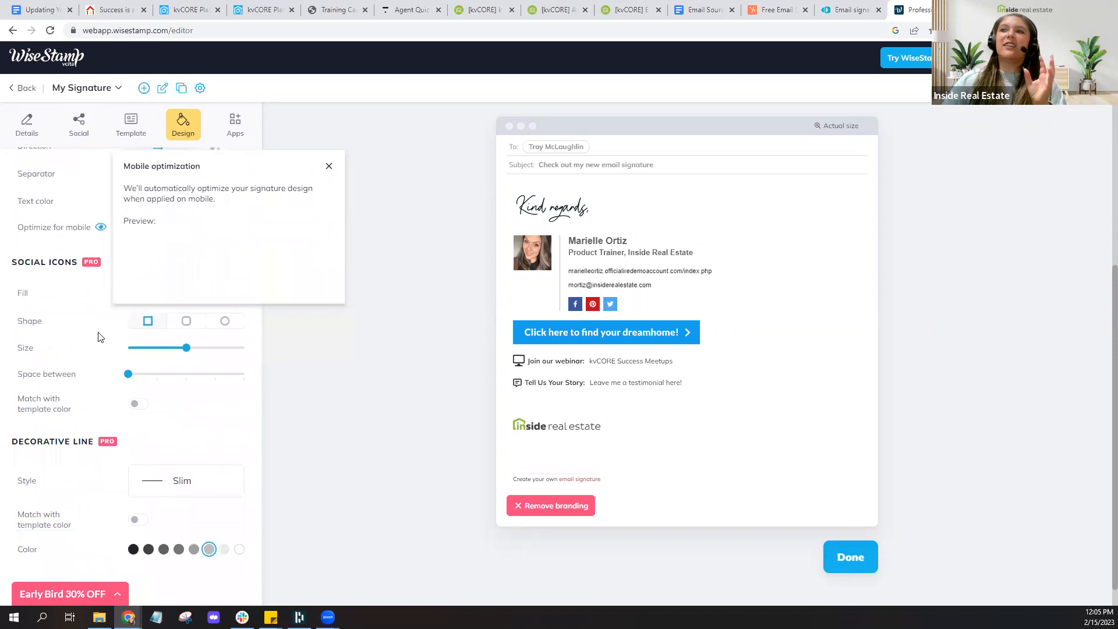
scroll(99, 332, up, 7)
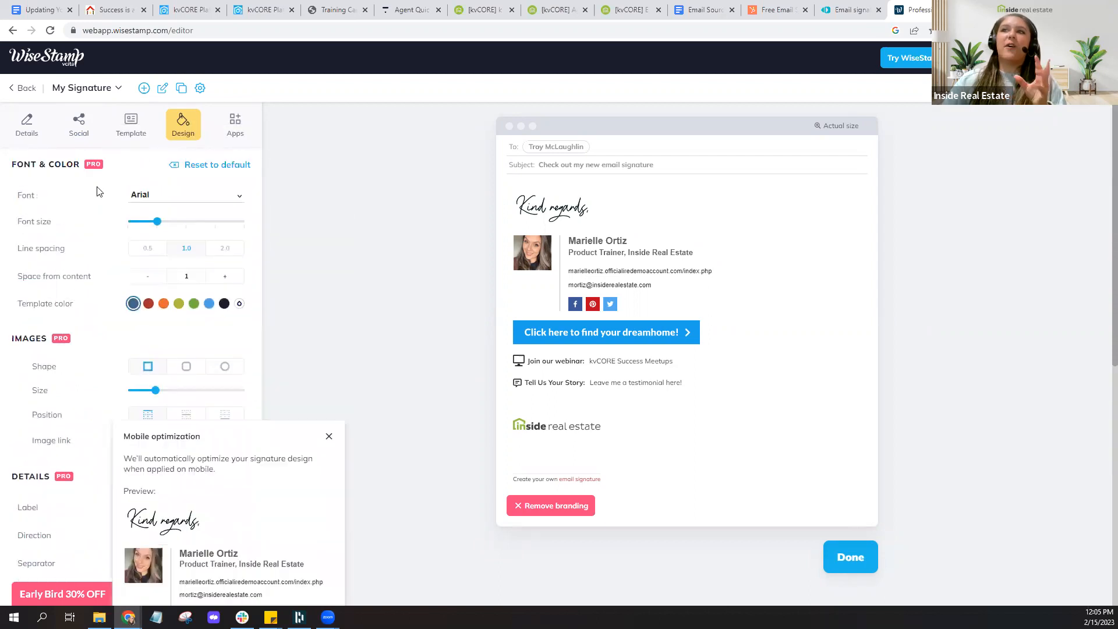
- Examine WiseStamp's active and available addons and open the Custom button addon's settings
click(238, 121)
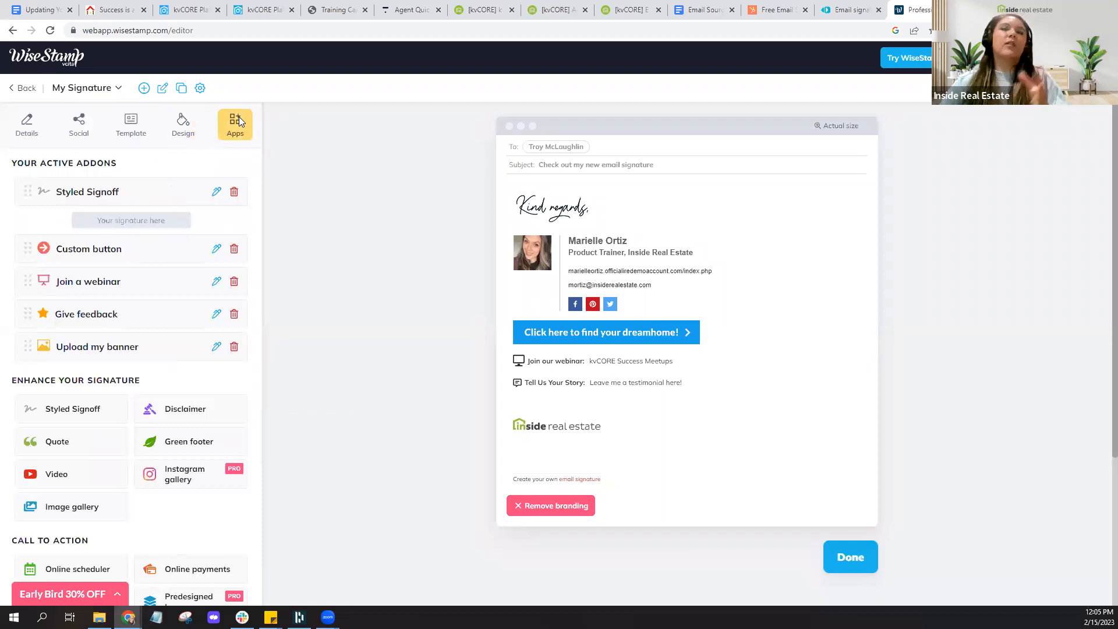
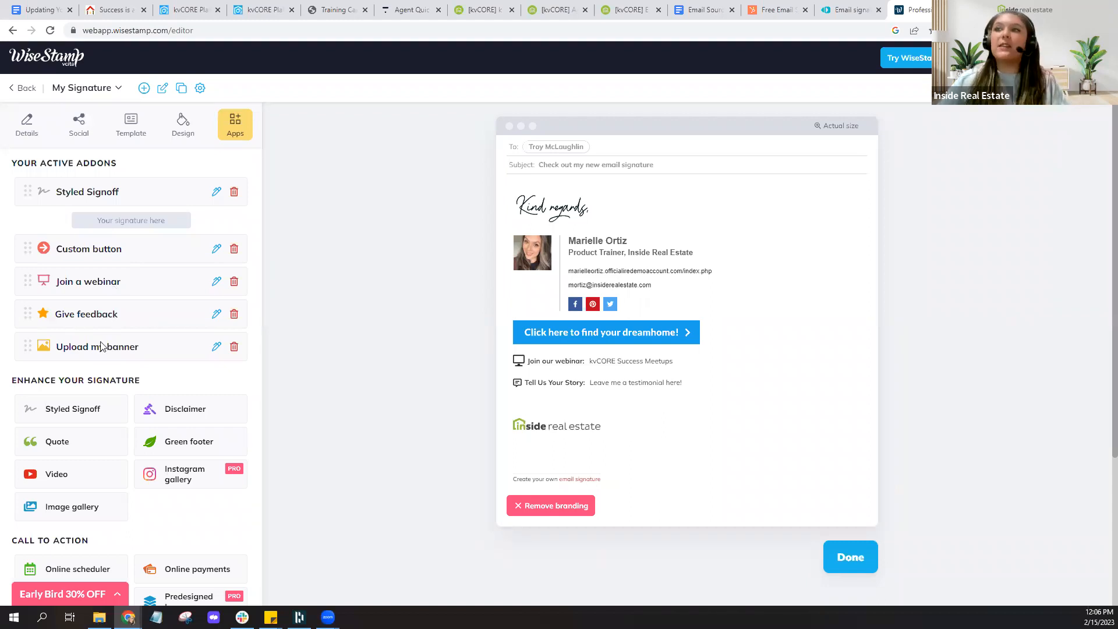
scroll(129, 334, down, 1)
scroll(129, 335, down, 3)
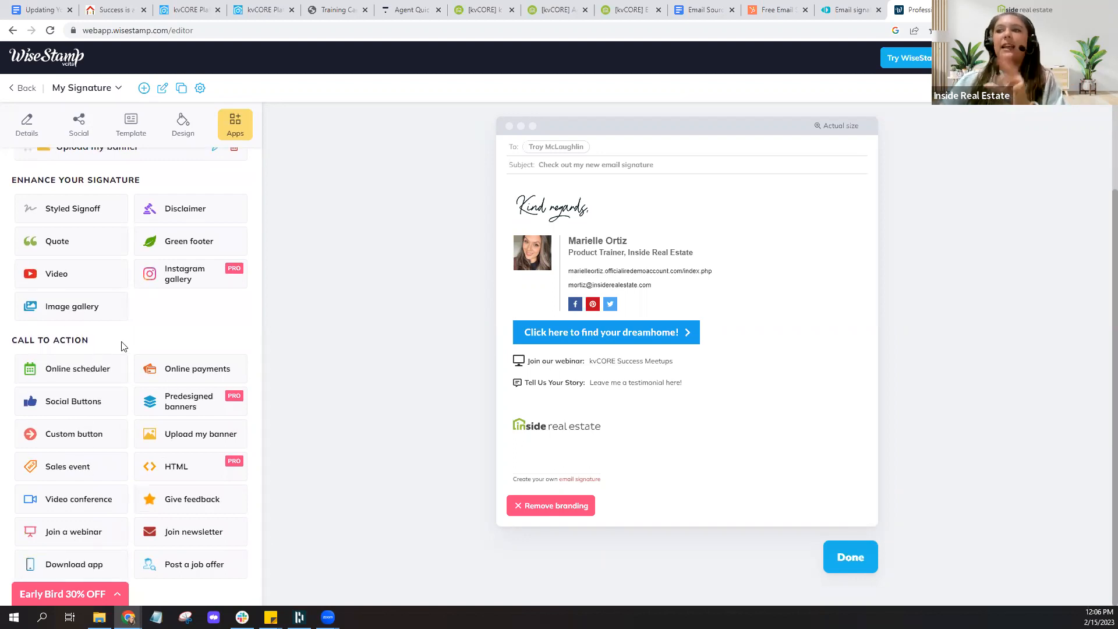
scroll(122, 346, up, 3)
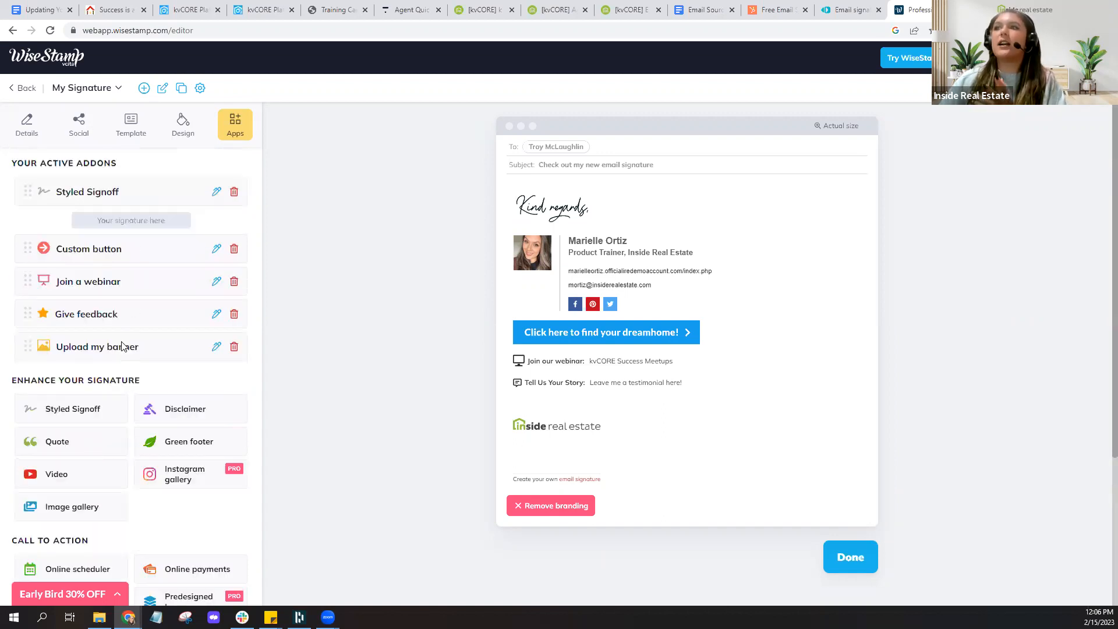
click(216, 249)
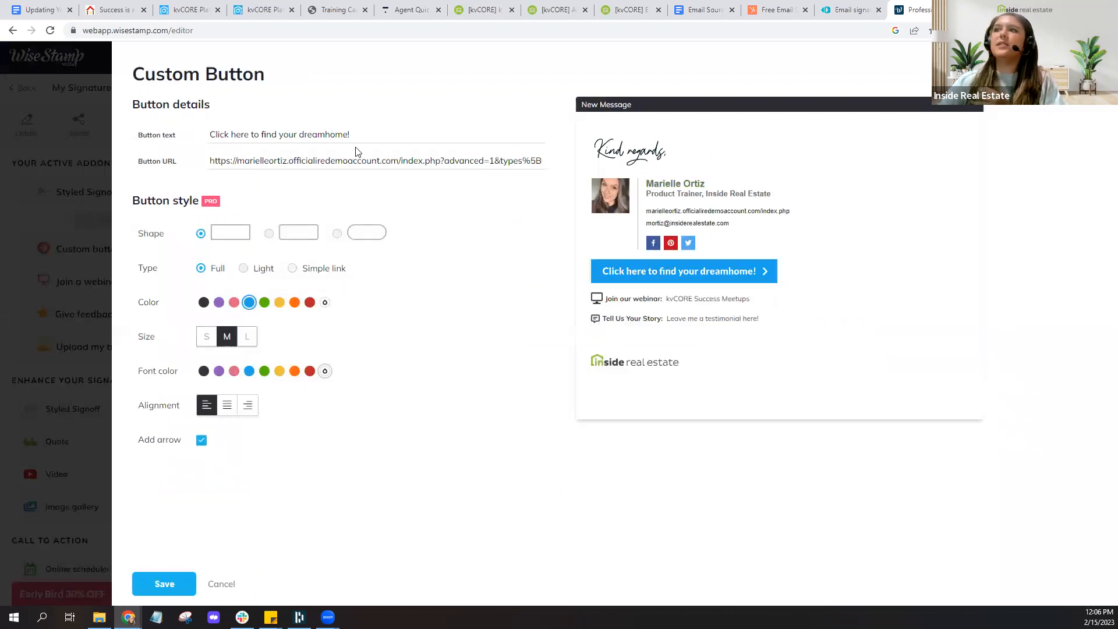
- Switch to the kvCORE platform and open the agent's own profile for editing
click(169, 2)
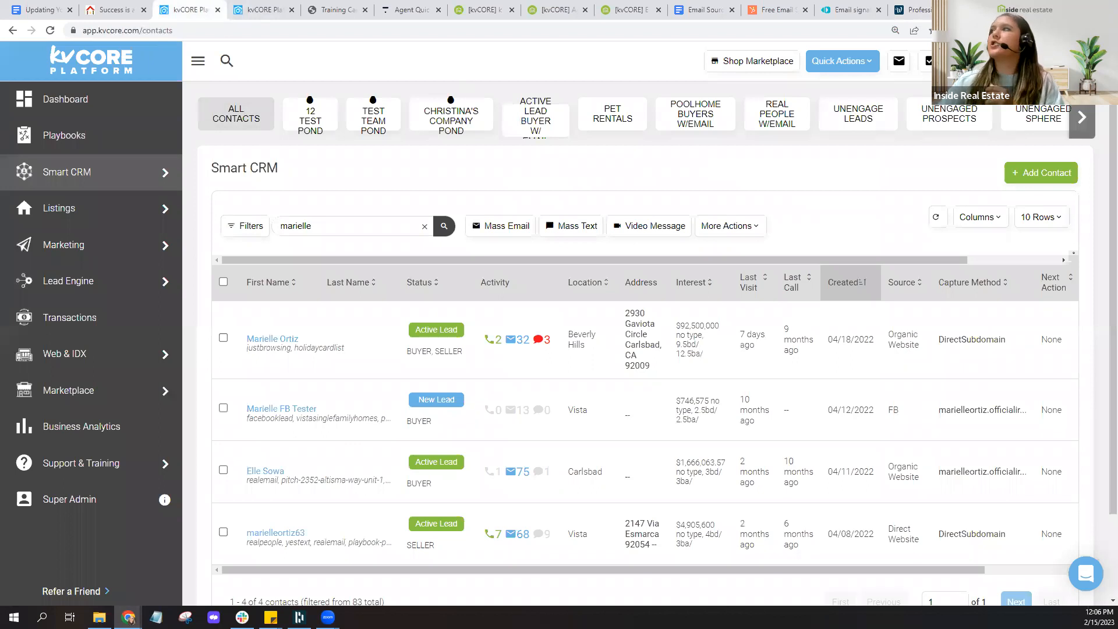
click(1084, 61)
click(981, 180)
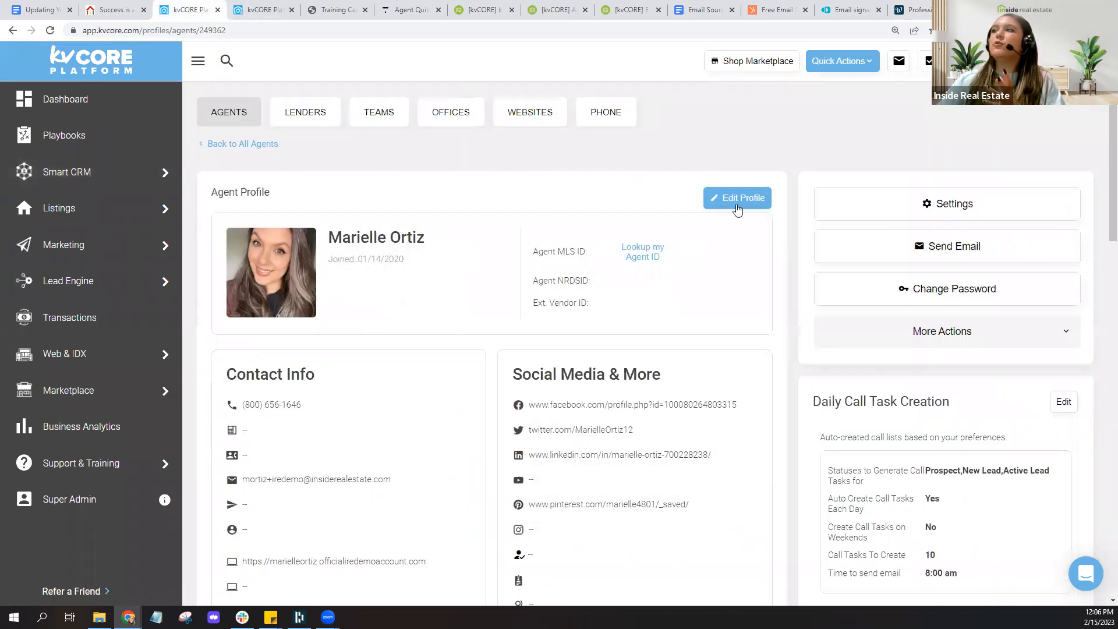
click(737, 198)
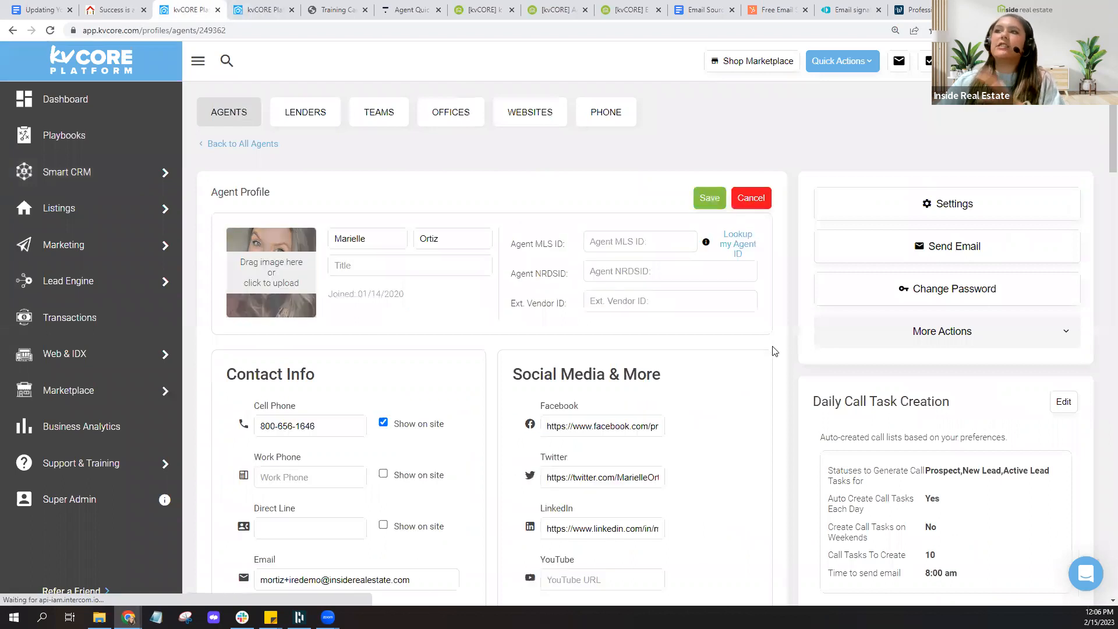
- Examine the Signature section of the agent profile with its option to include the signature on all outgoing email
scroll(774, 351, down, 15)
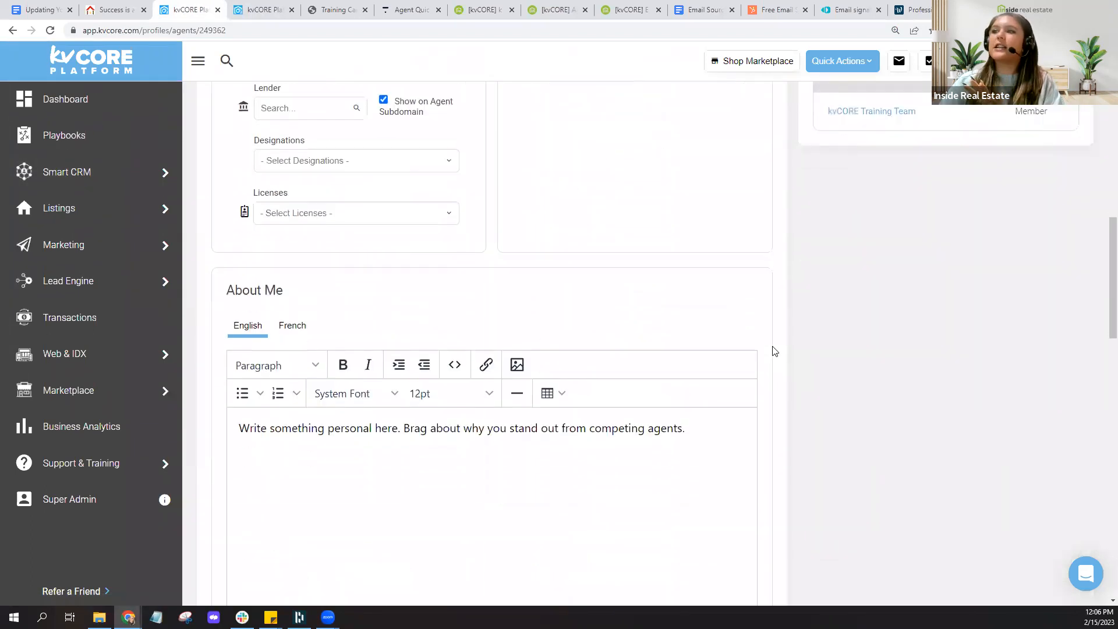
scroll(774, 351, down, 8)
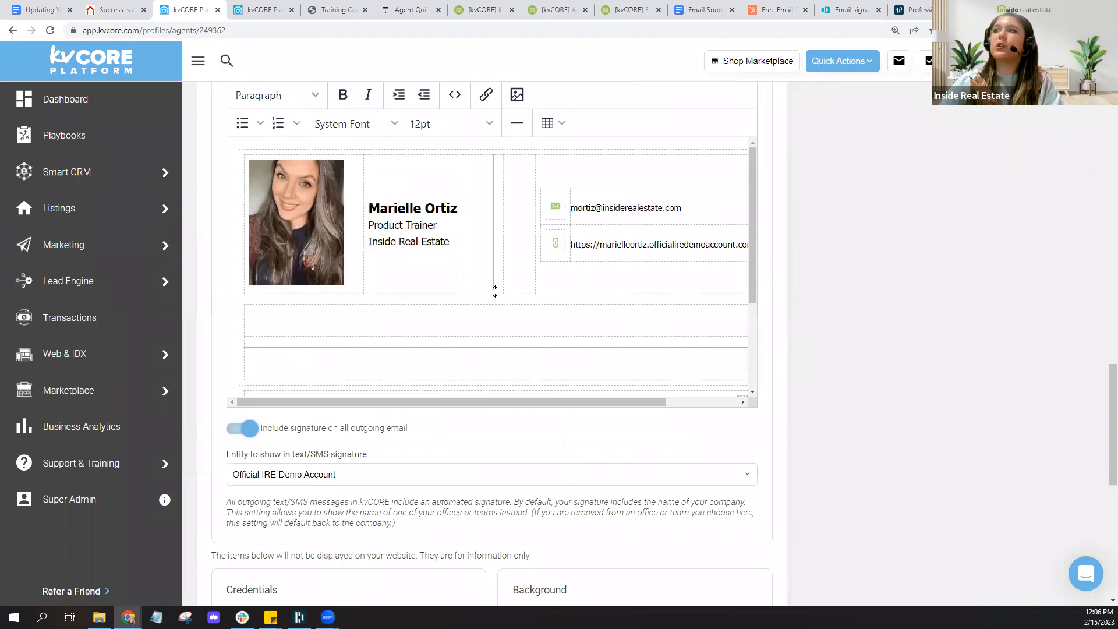
scroll(583, 312, up, 1)
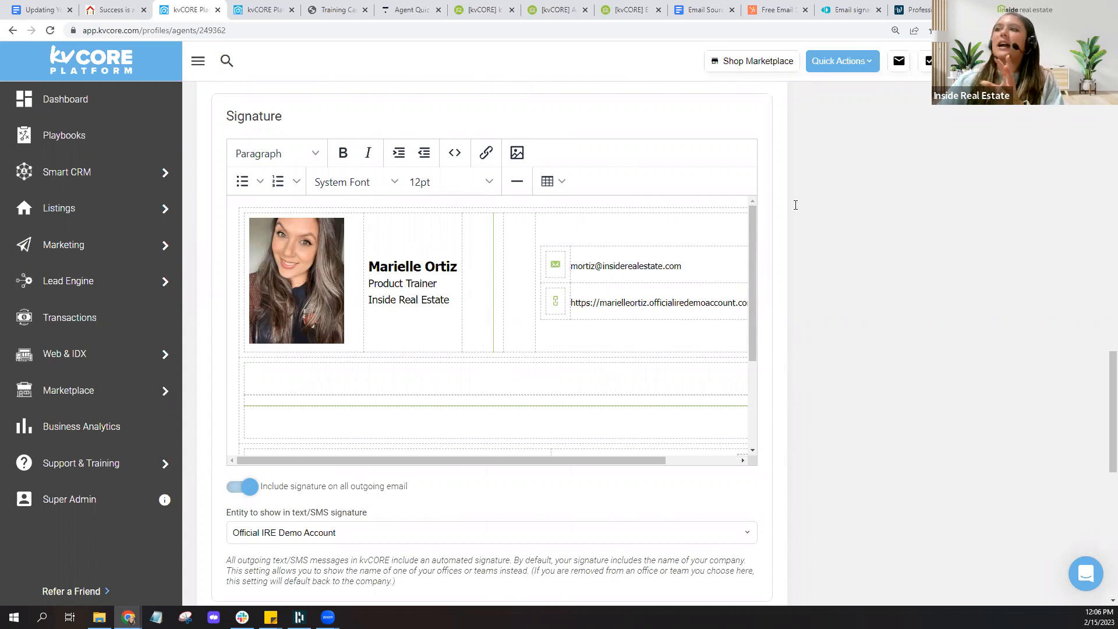
- Switch back to WiseStamp, cancel the Custom button settings and examine the Join a webinar addon's title, link and style settings
click(915, 8)
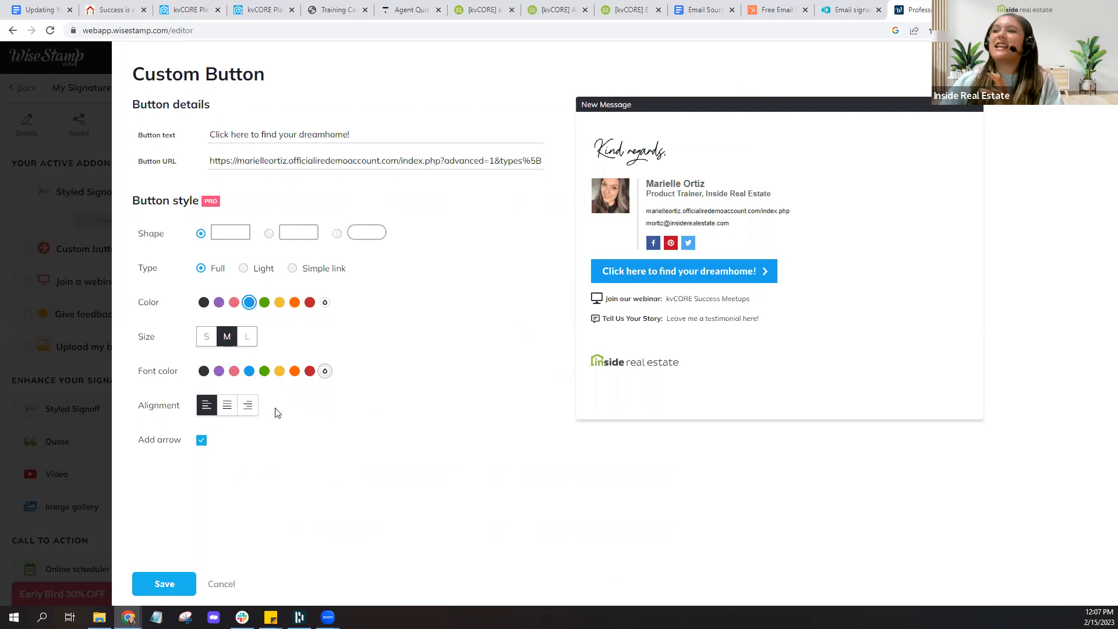
click(221, 584)
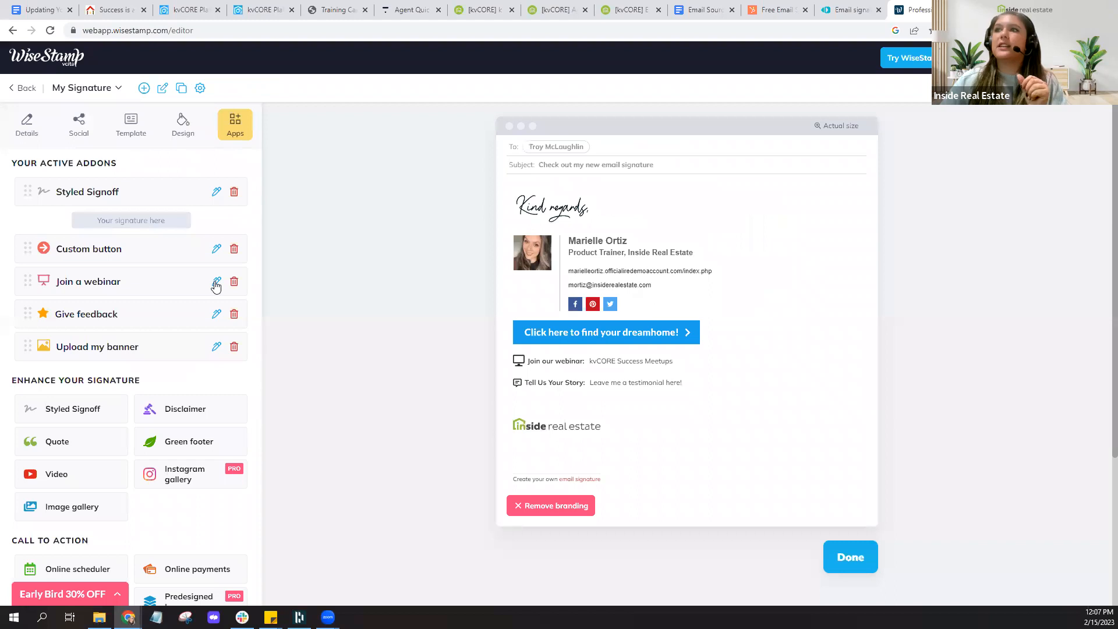
click(217, 282)
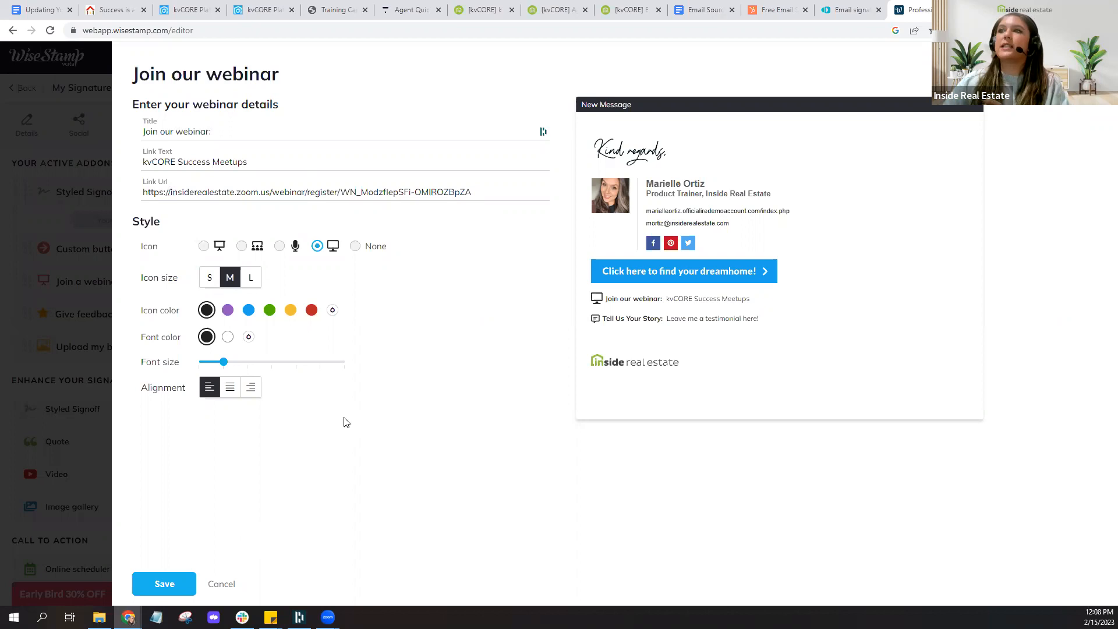
drag(215, 133, 144, 148)
click(155, 177)
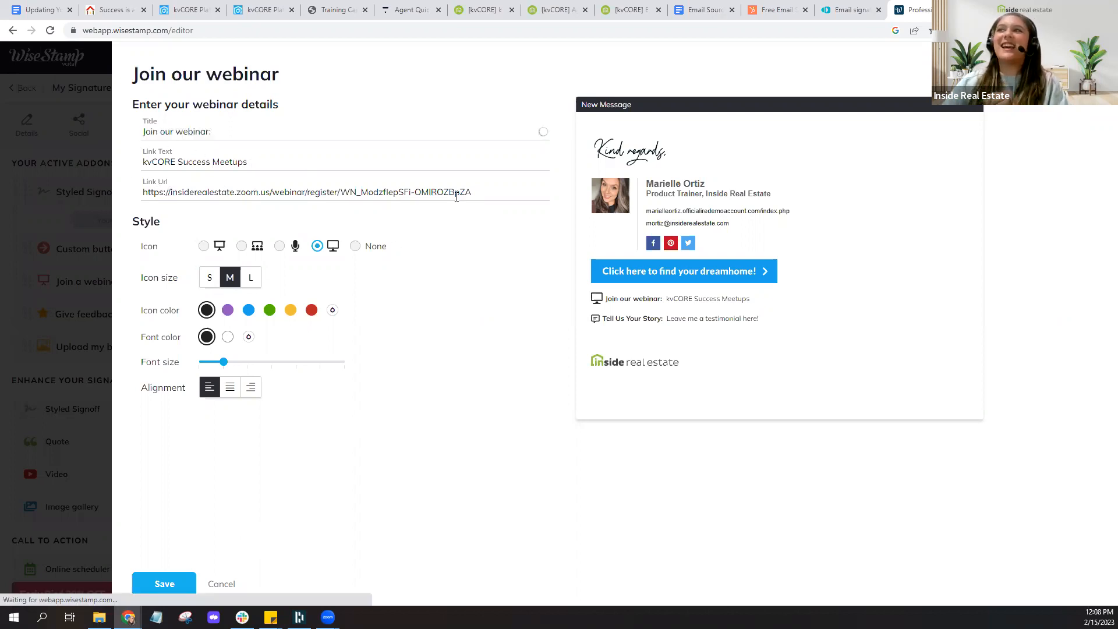
click(223, 584)
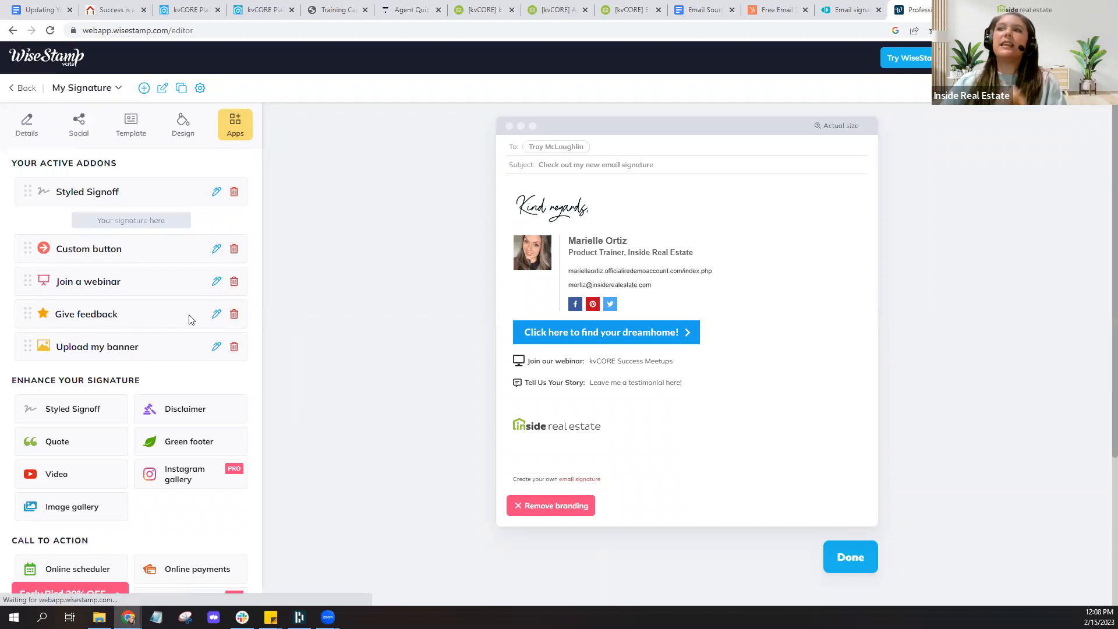
- Examine WiseStamp's Give feedback addon settings and the agent website's Testimonials page that the addon links to
click(216, 315)
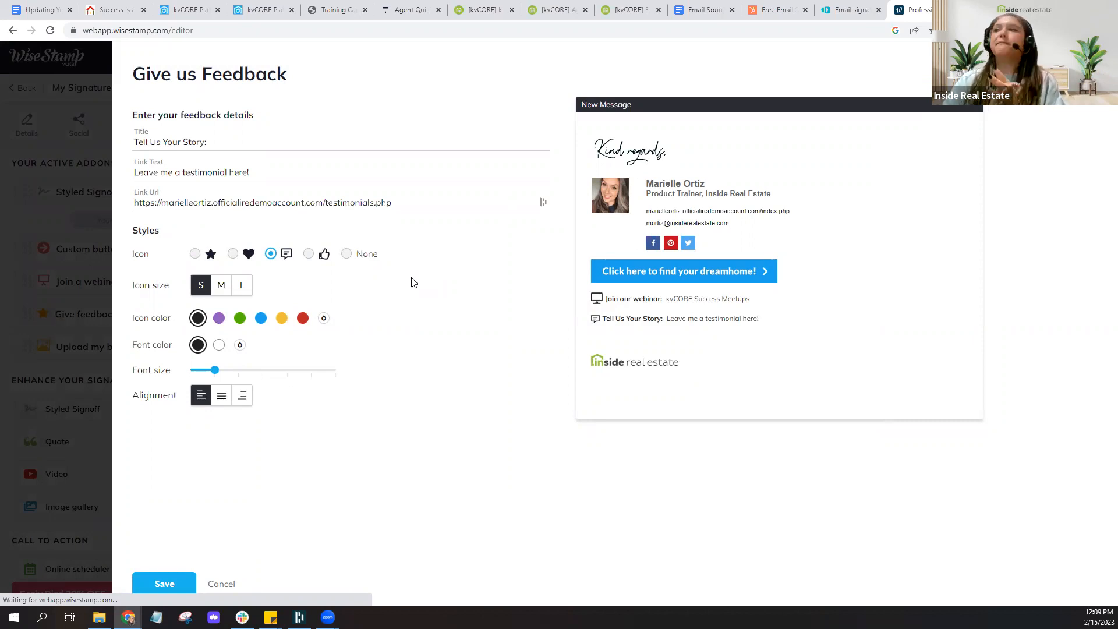
click(116, 10)
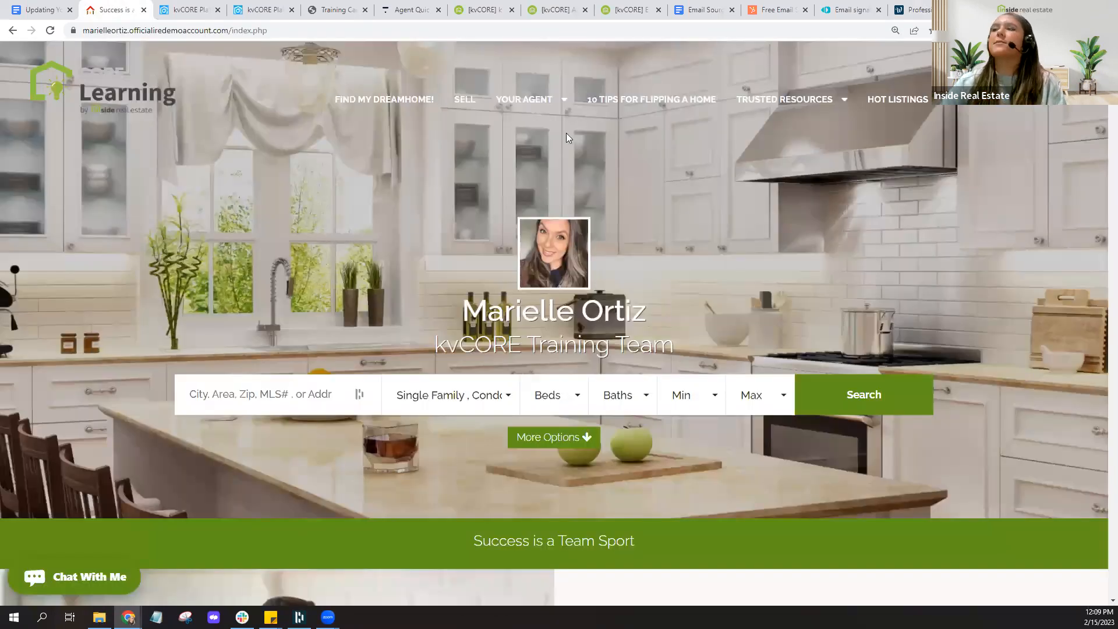
mouse_move(562, 103)
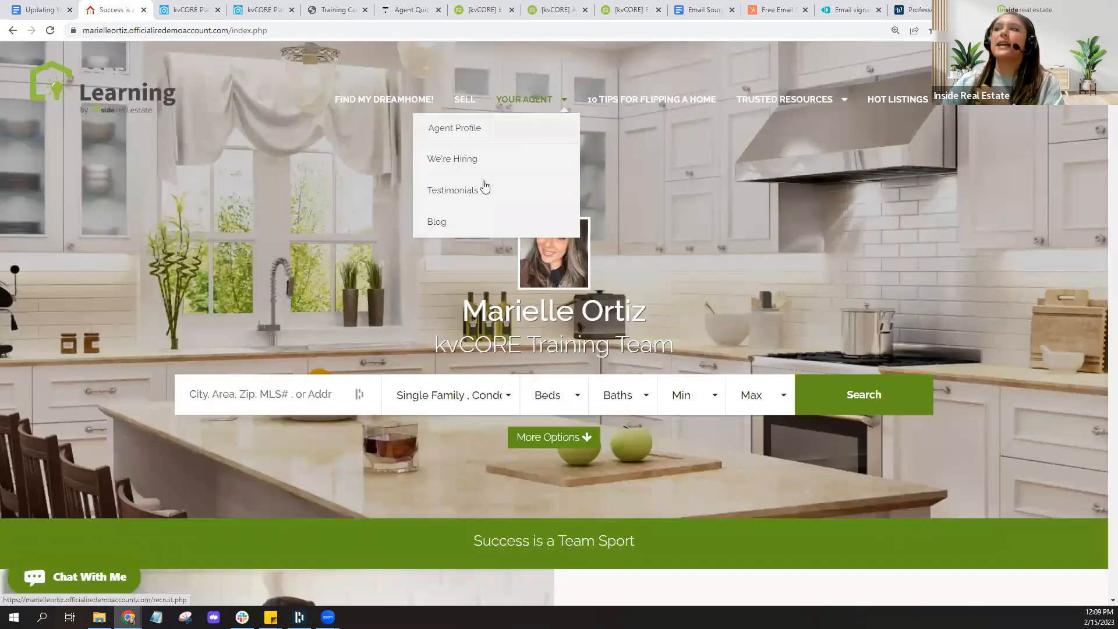
click(452, 206)
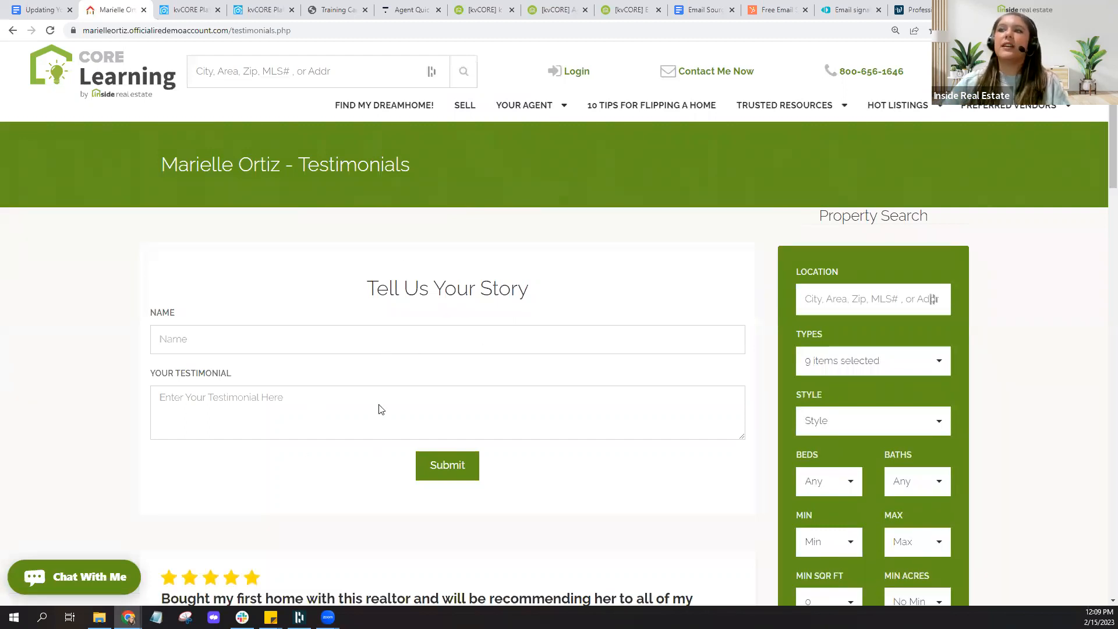
scroll(404, 262, down, 6)
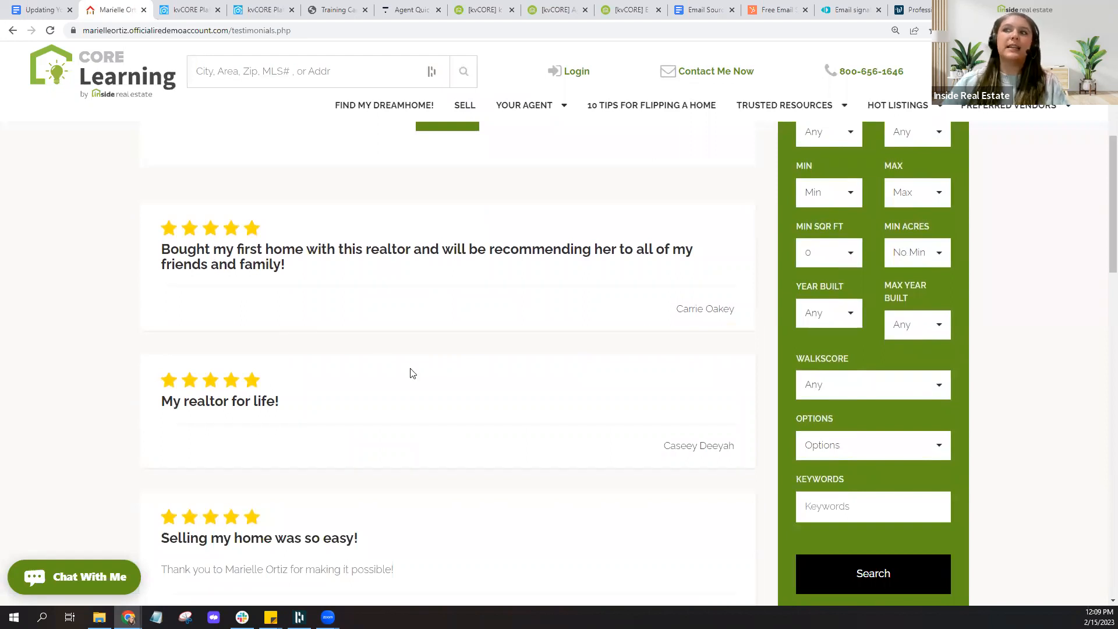
scroll(411, 373, down, 2)
scroll(409, 371, up, 7)
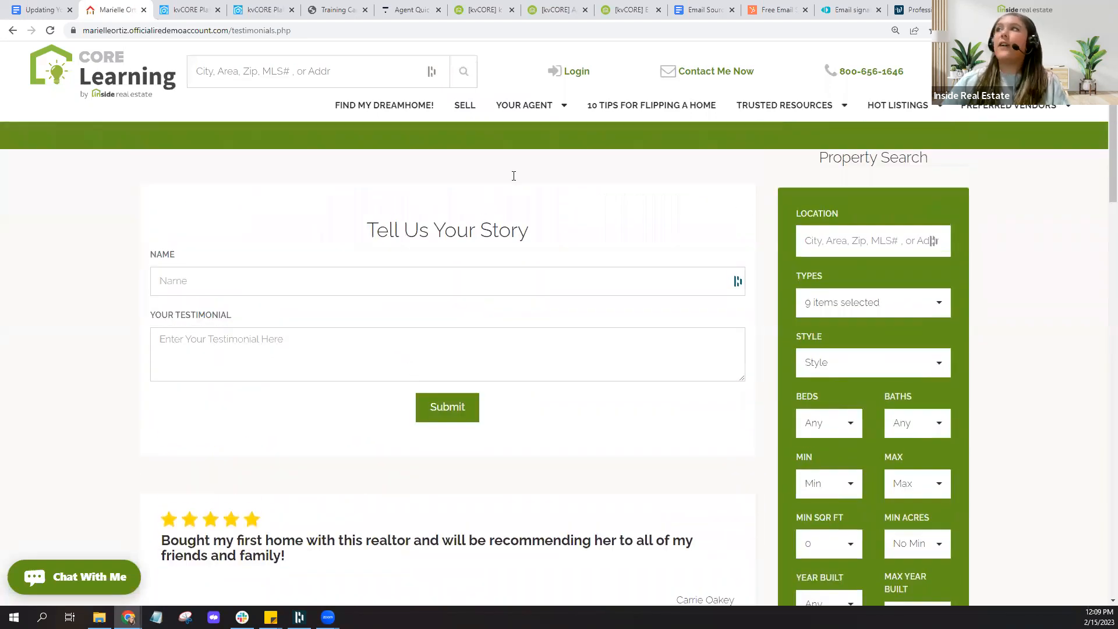
click(911, 9)
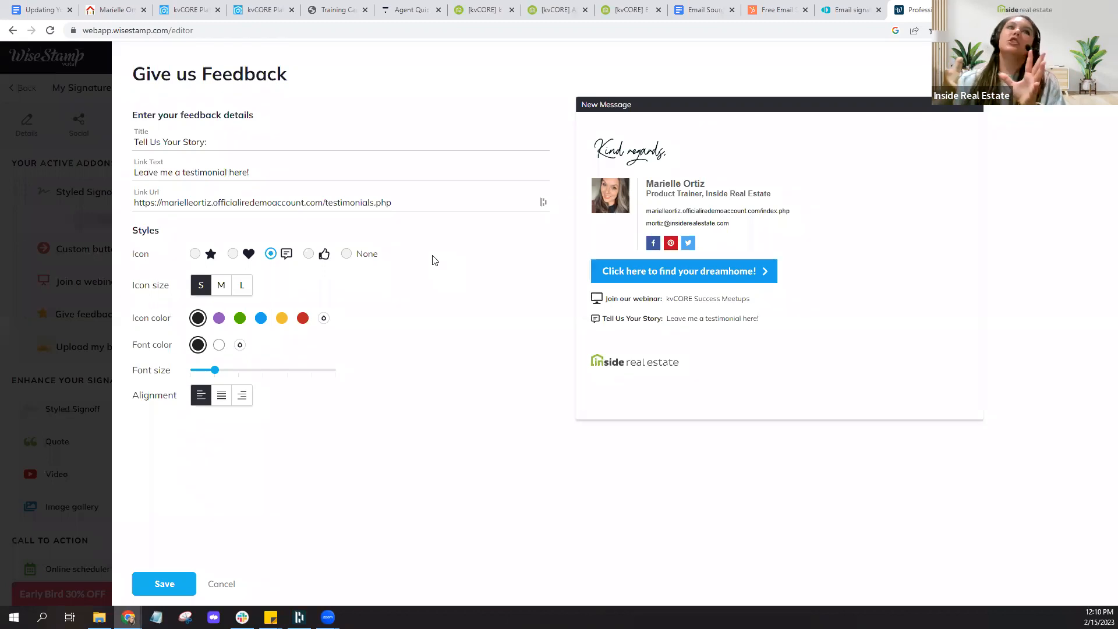
click(214, 584)
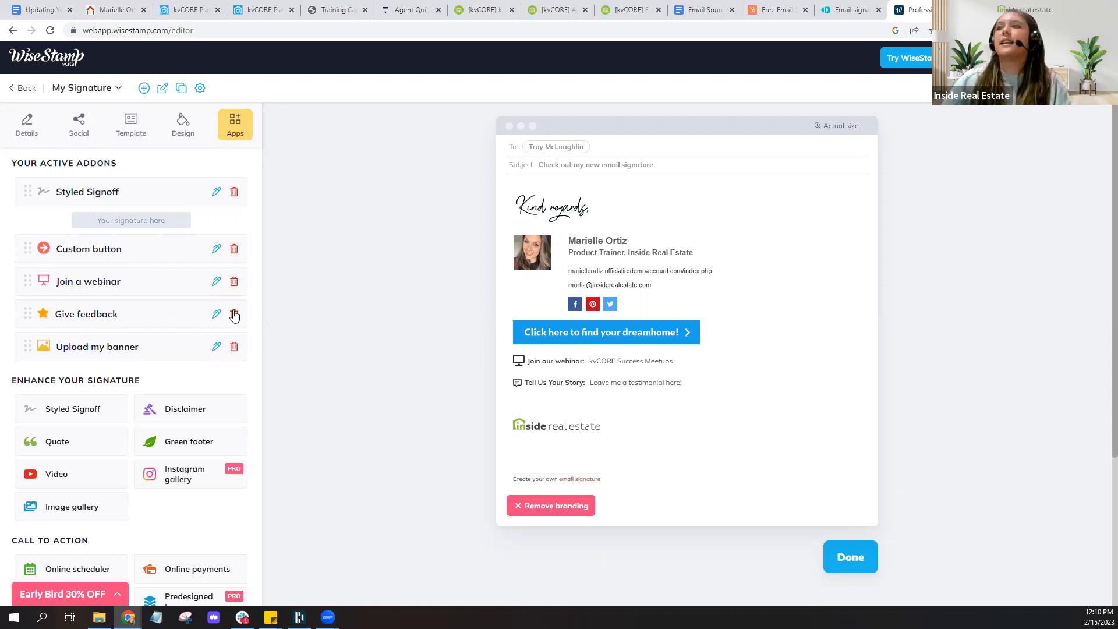
- Examine the Online scheduler addon's settings for an existing scheduling provider and open the Join newsletter addon's settings
scroll(264, 300, down, 3)
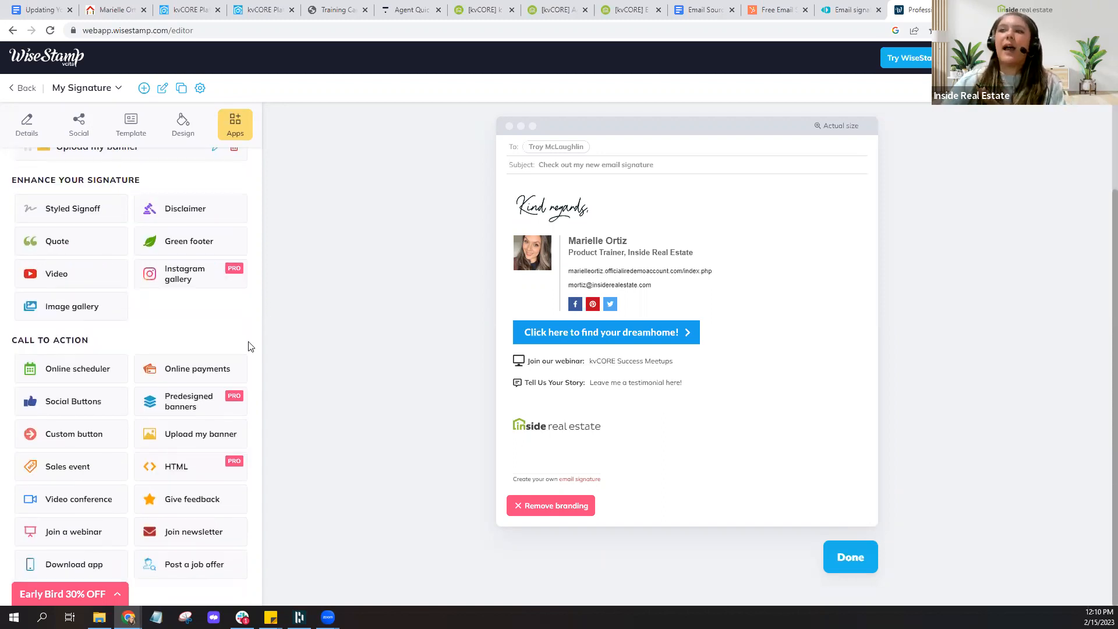
click(67, 379)
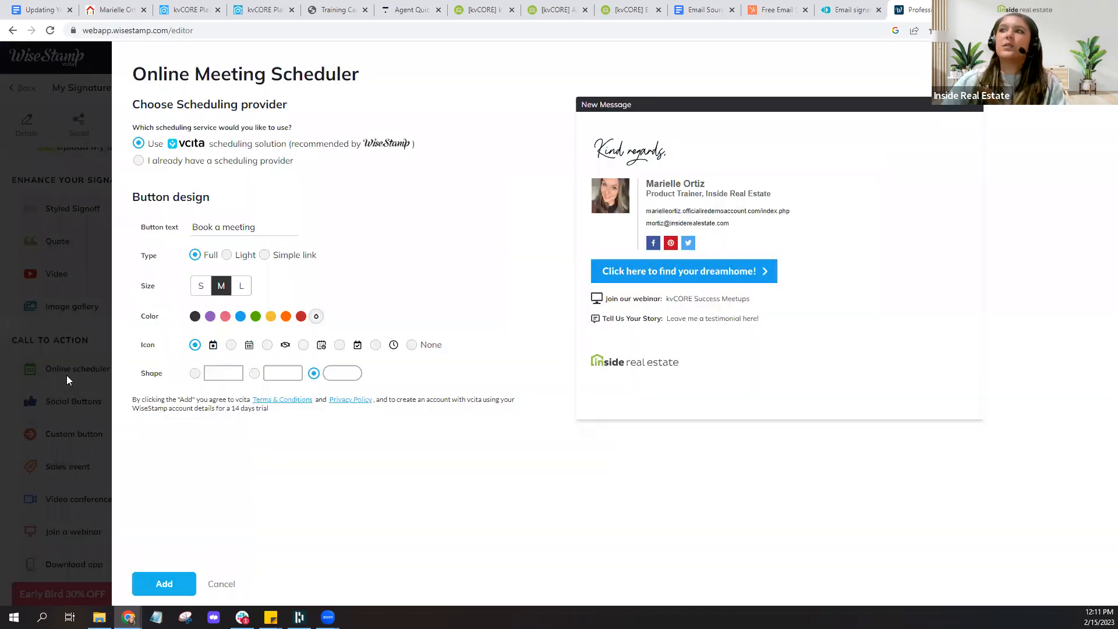
click(138, 160)
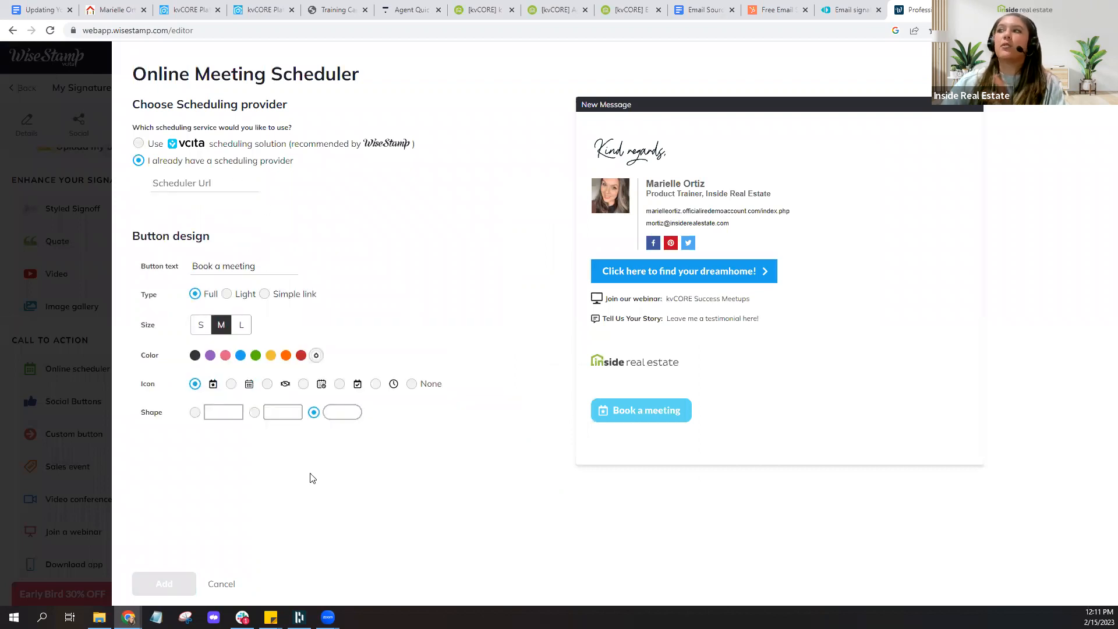
click(226, 584)
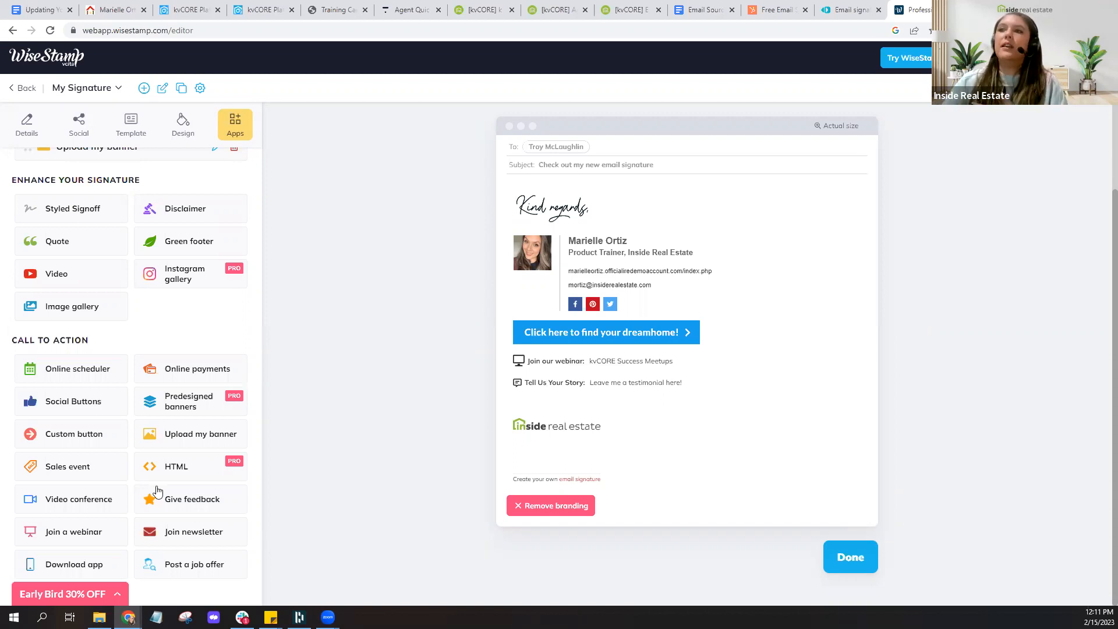
click(96, 474)
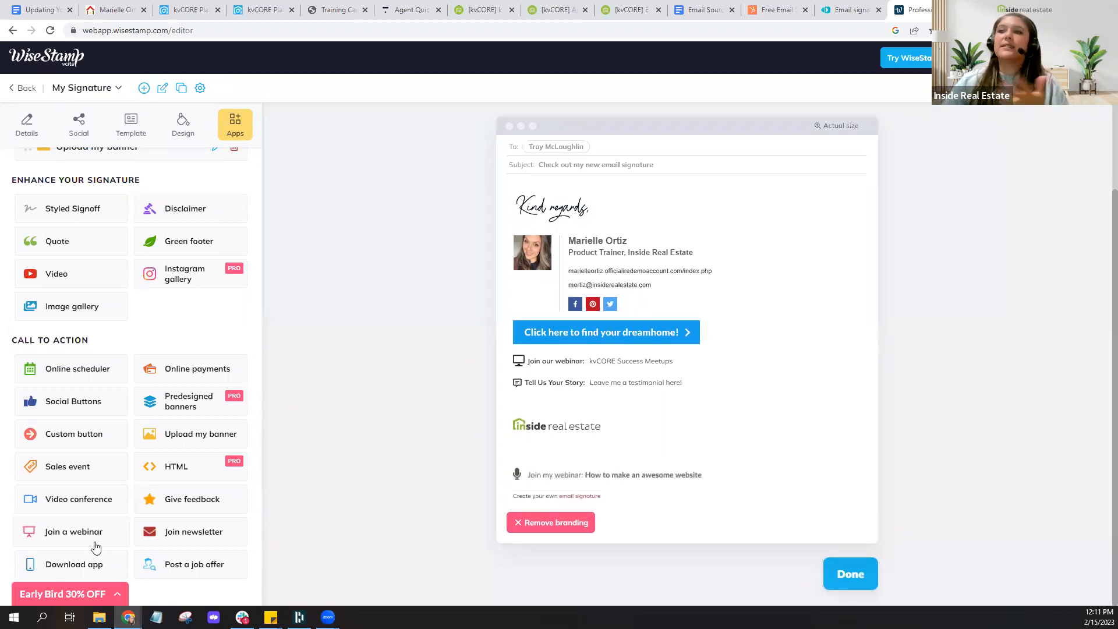
click(200, 542)
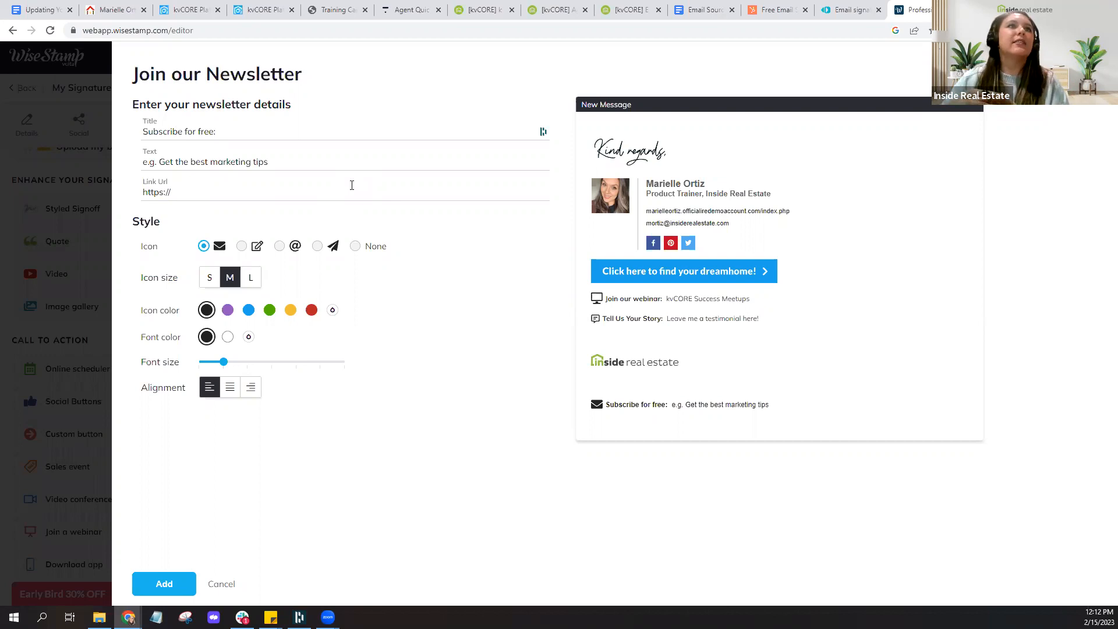
- Switch to kvCORE and examine the Scheduled Mass Emails form with the Contacts with Hashtag option, closing it without saving
click(254, 10)
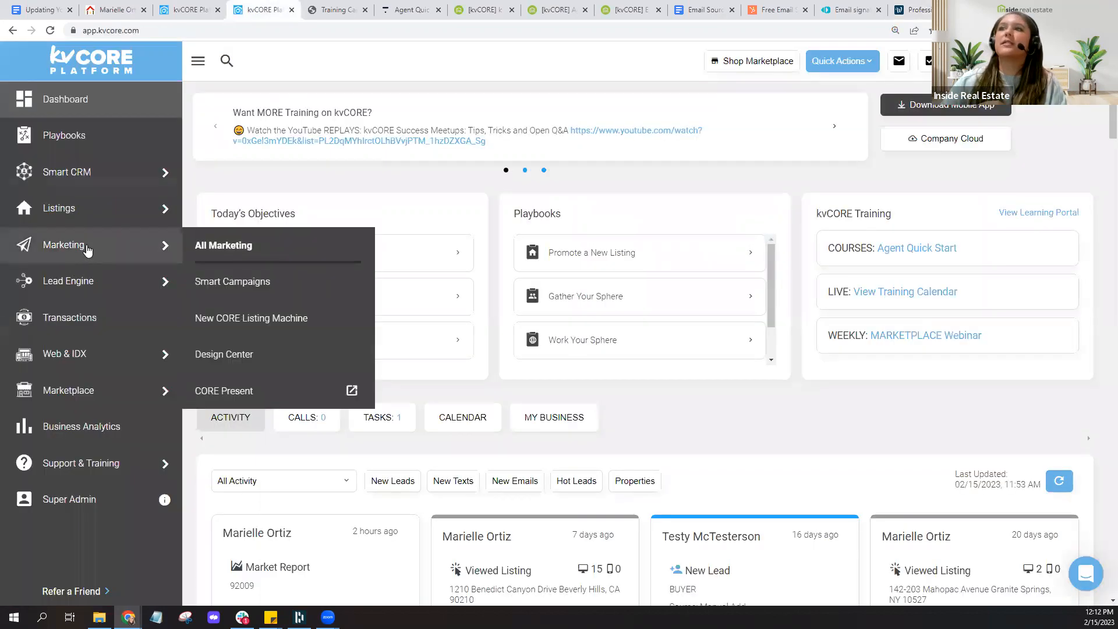
click(87, 251)
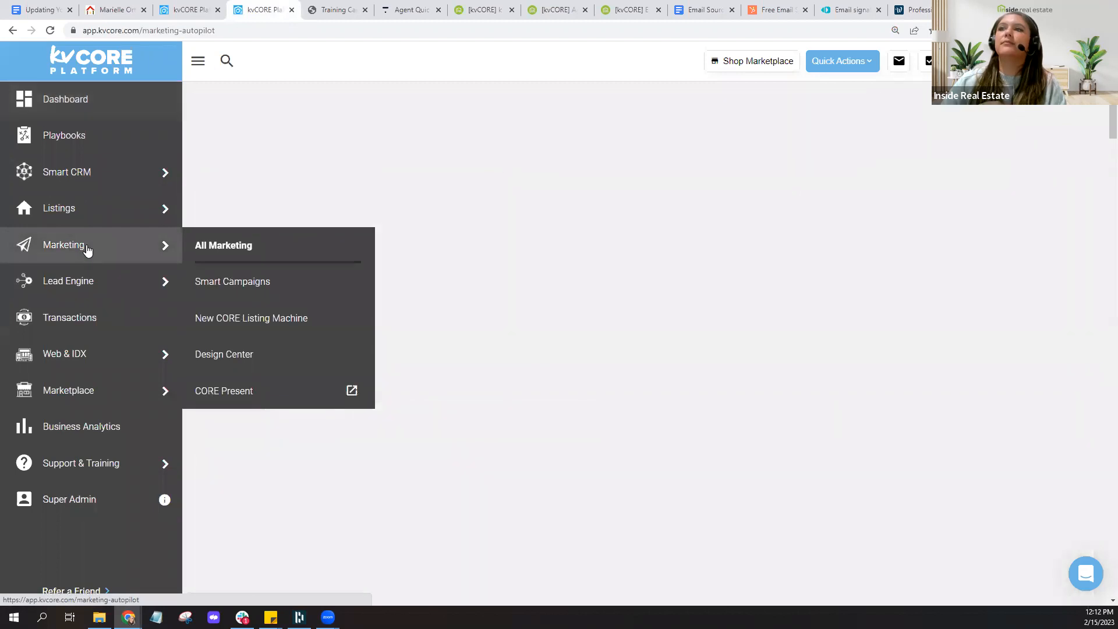
scroll(562, 347, down, 1)
scroll(562, 347, down, 3)
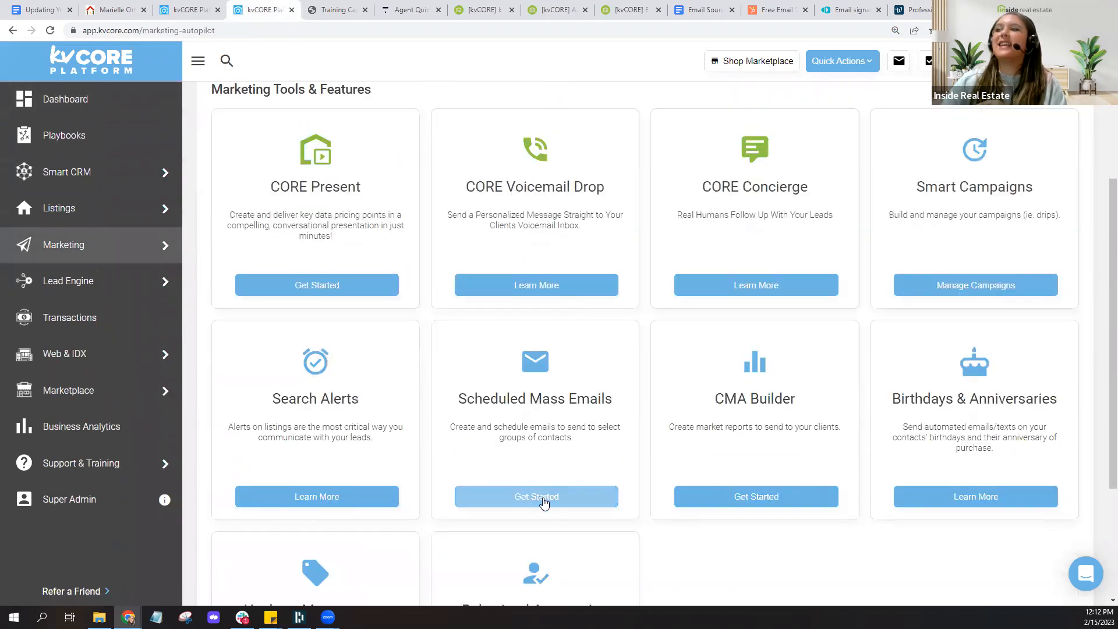
click(536, 496)
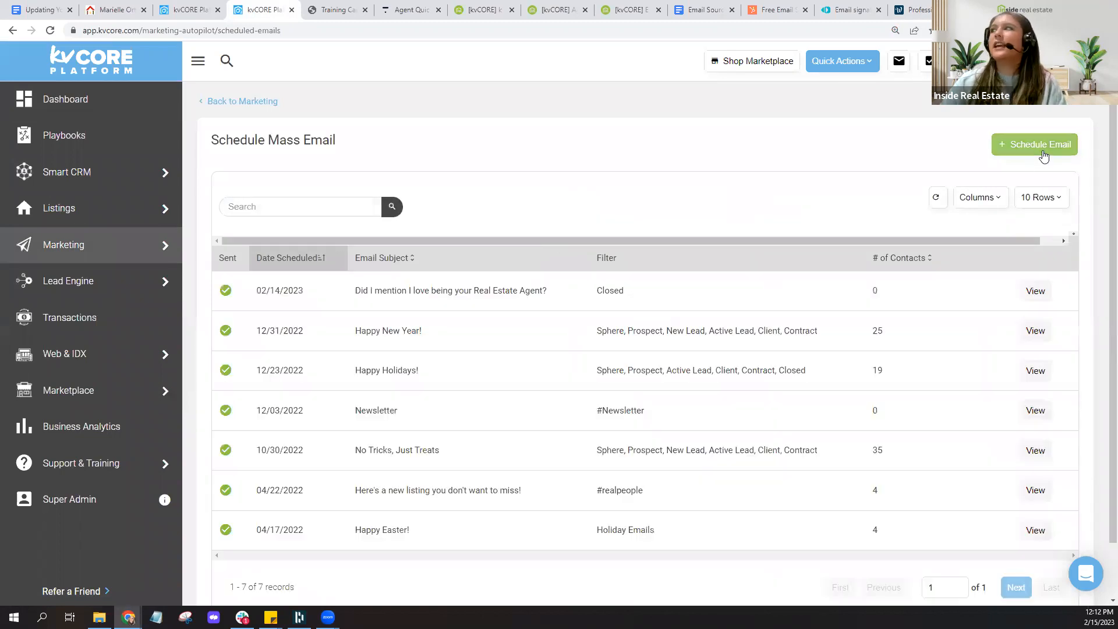
click(1043, 144)
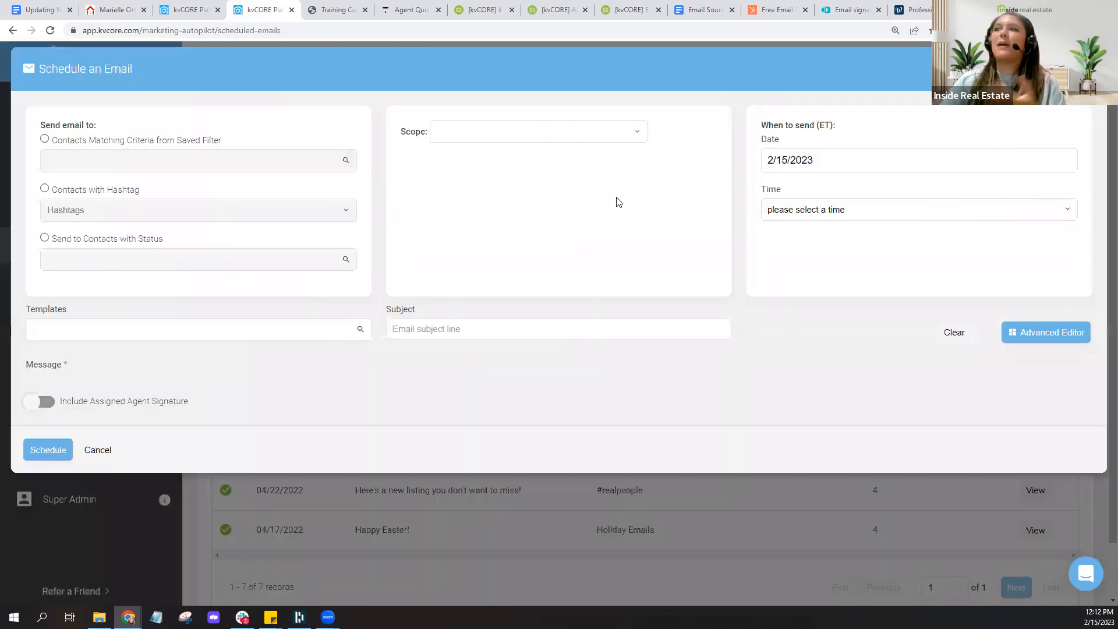
click(44, 188)
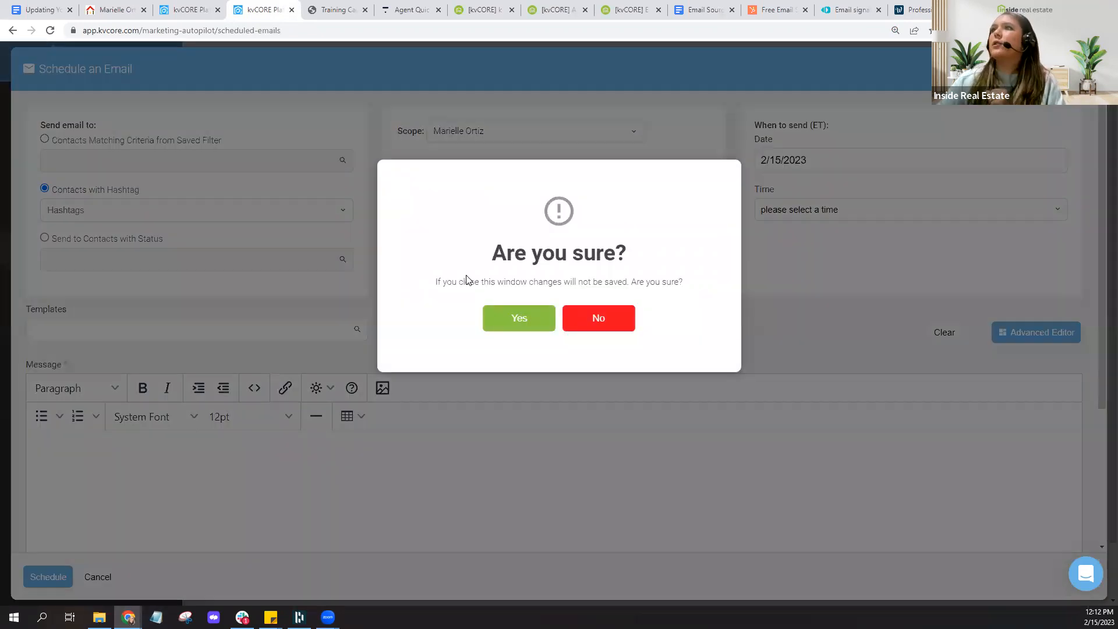
click(487, 314)
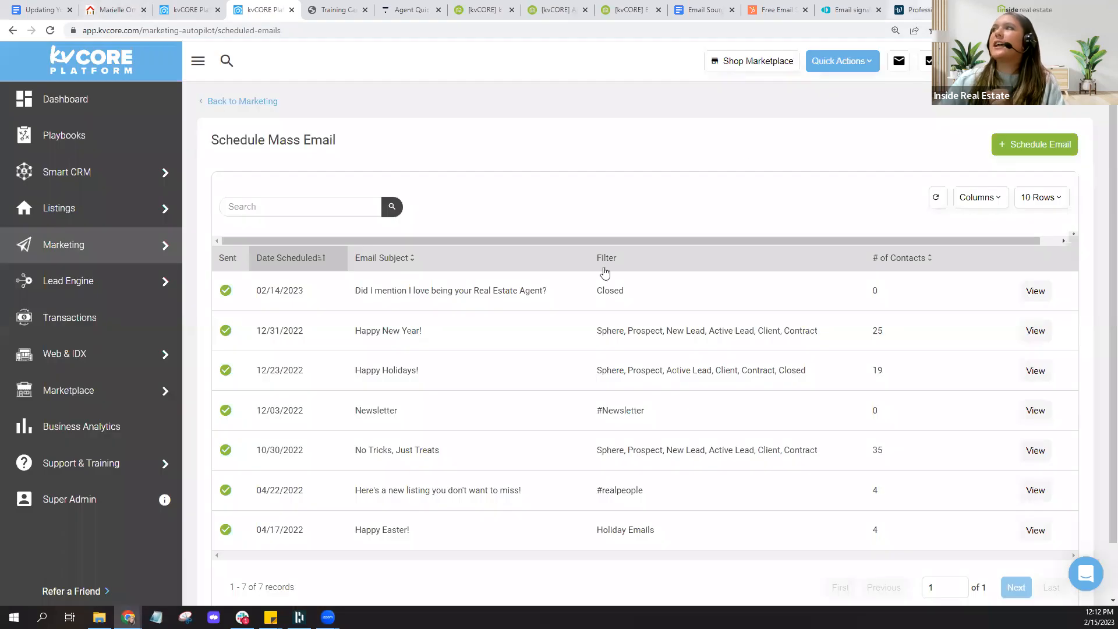
- Return to WiseStamp and close the Join newsletter settings without adding the addon
click(915, 10)
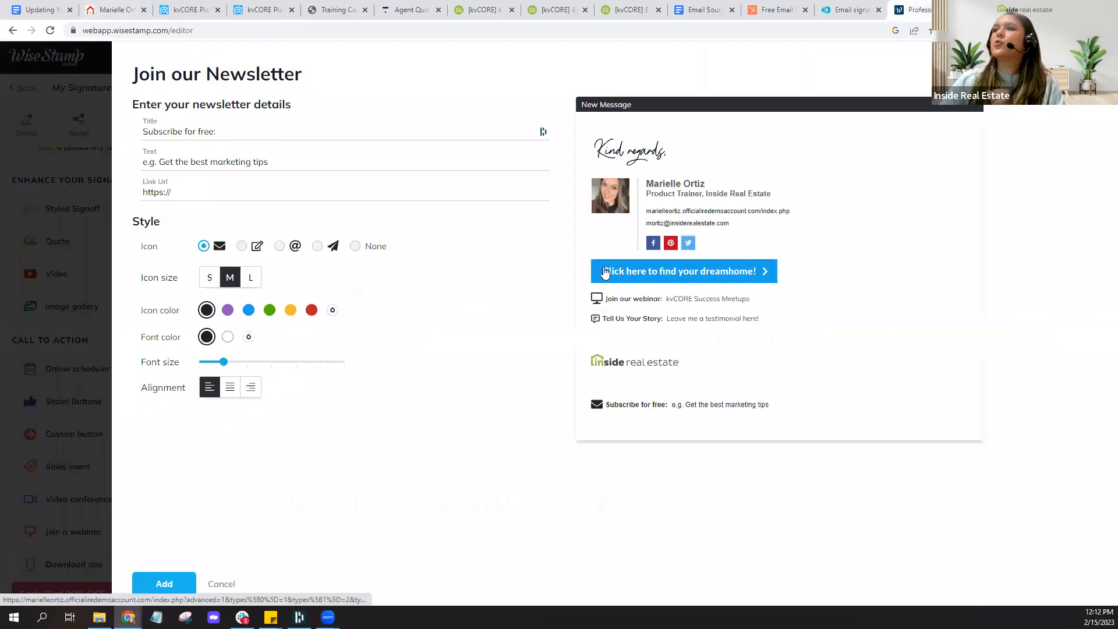
key(Escape)
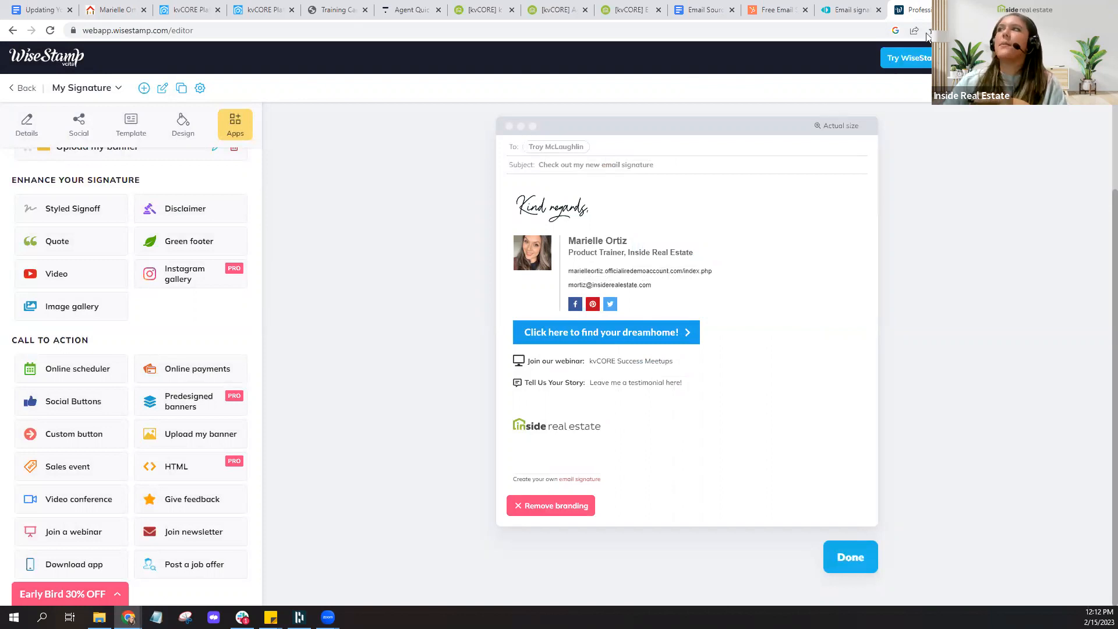
- Switch to kvCORE, leave the agent profile's edit mode and return to the main dashboard
click(182, 7)
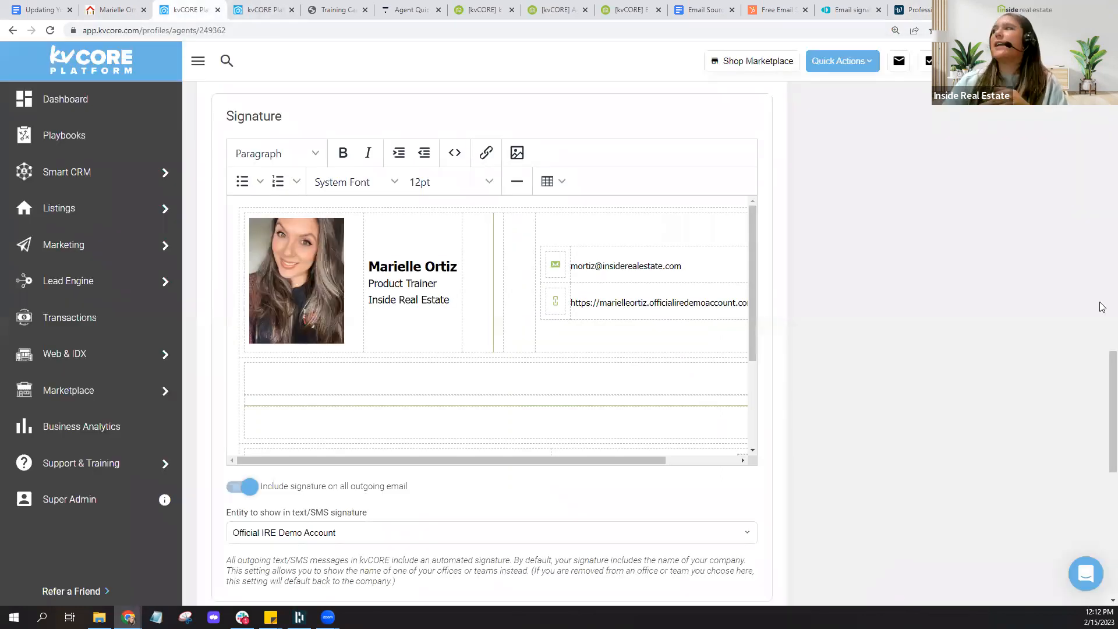
drag(1113, 385, 1112, 142)
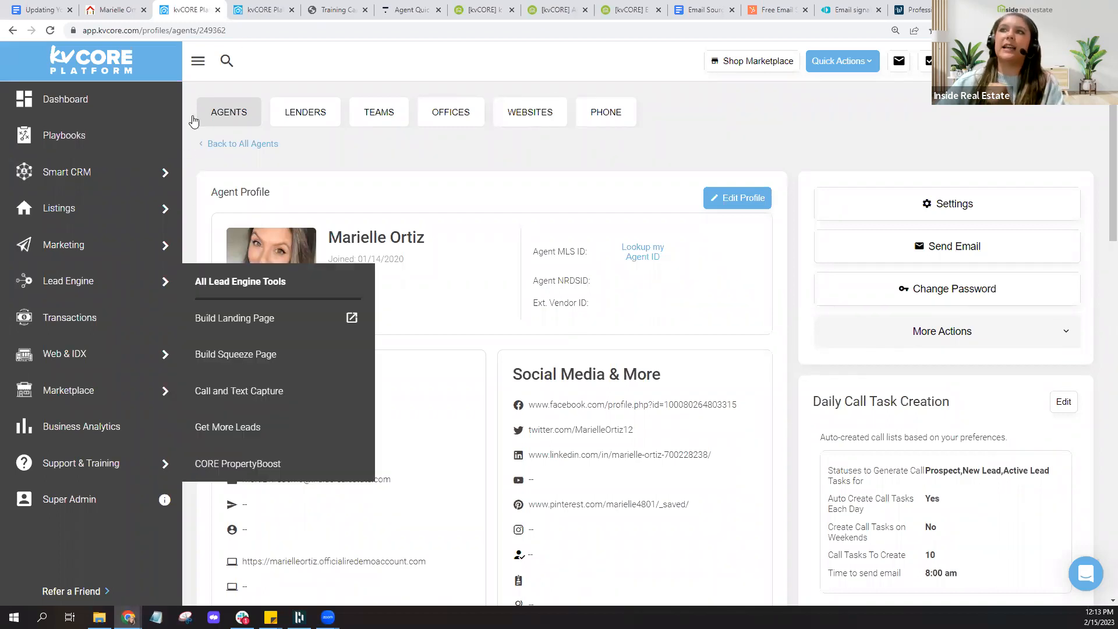
click(256, 10)
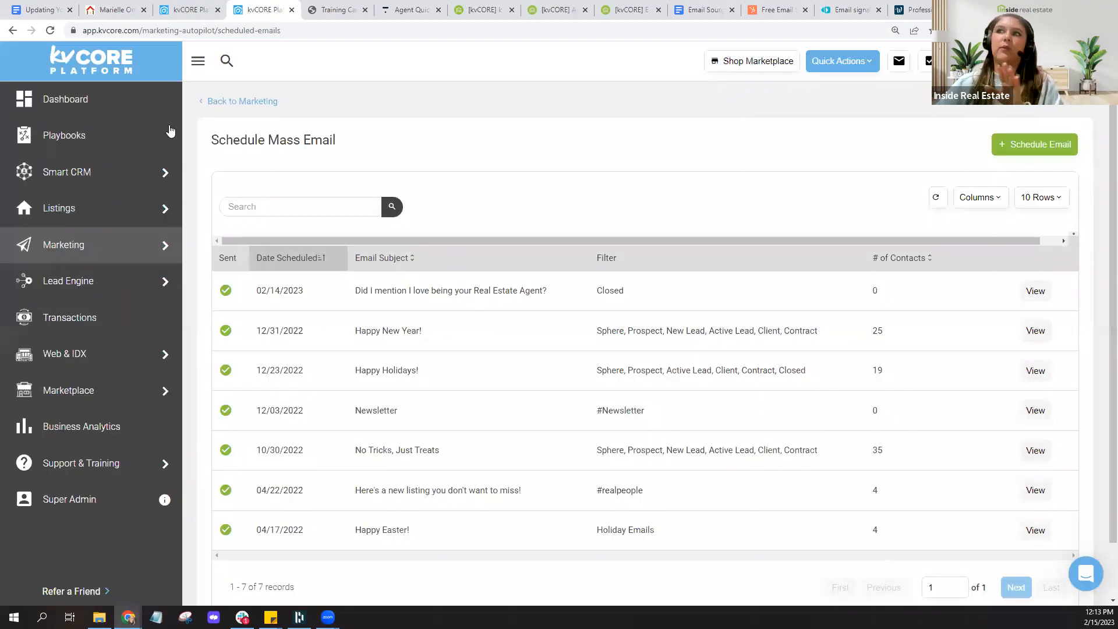
click(126, 105)
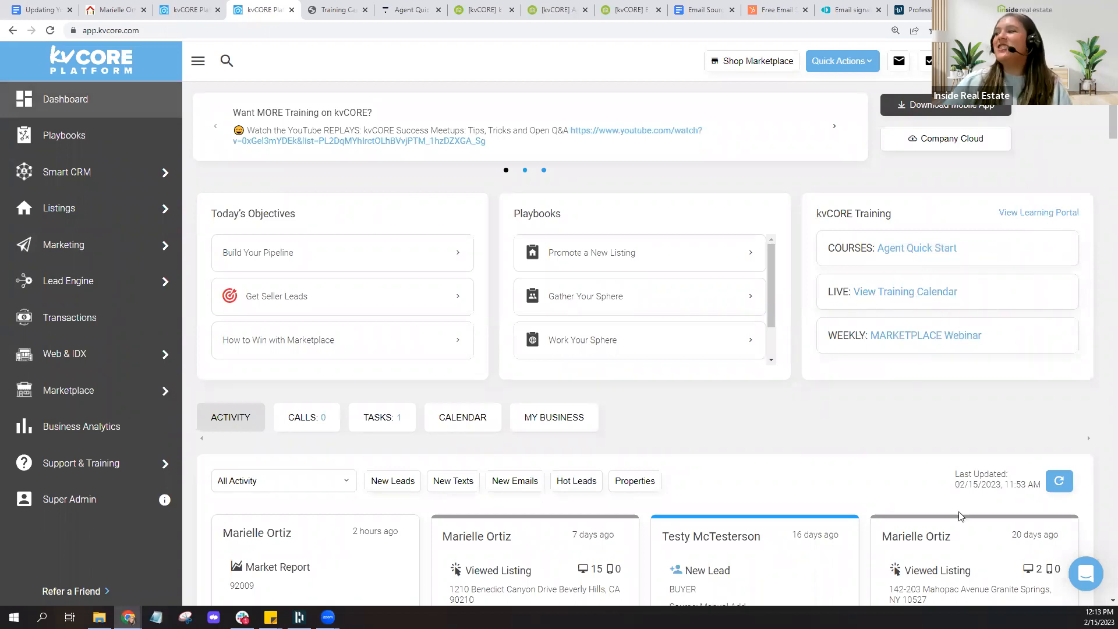
- Switch from kvCORE to the Agent Profile Overview help article and search the help center for "web"
mouse_move(148, 462)
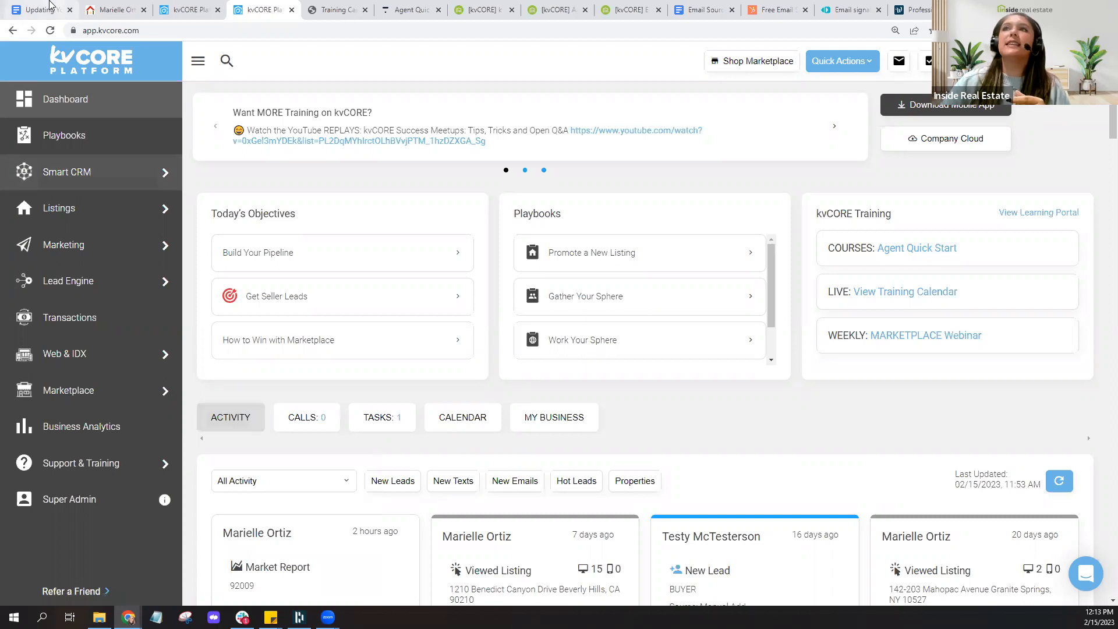
click(50, 7)
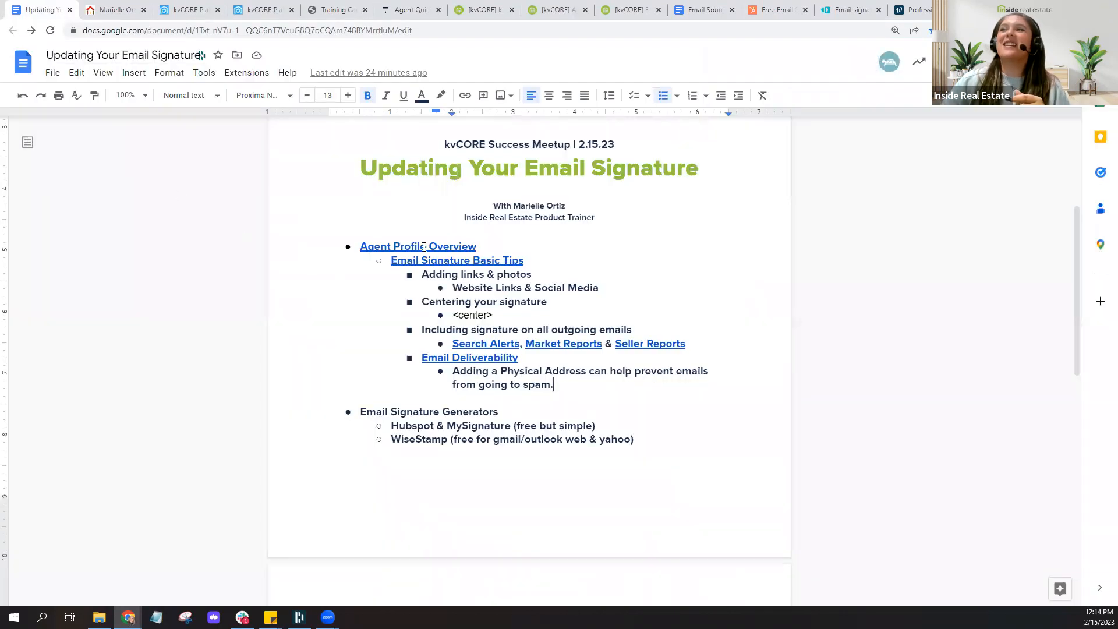
click(494, 8)
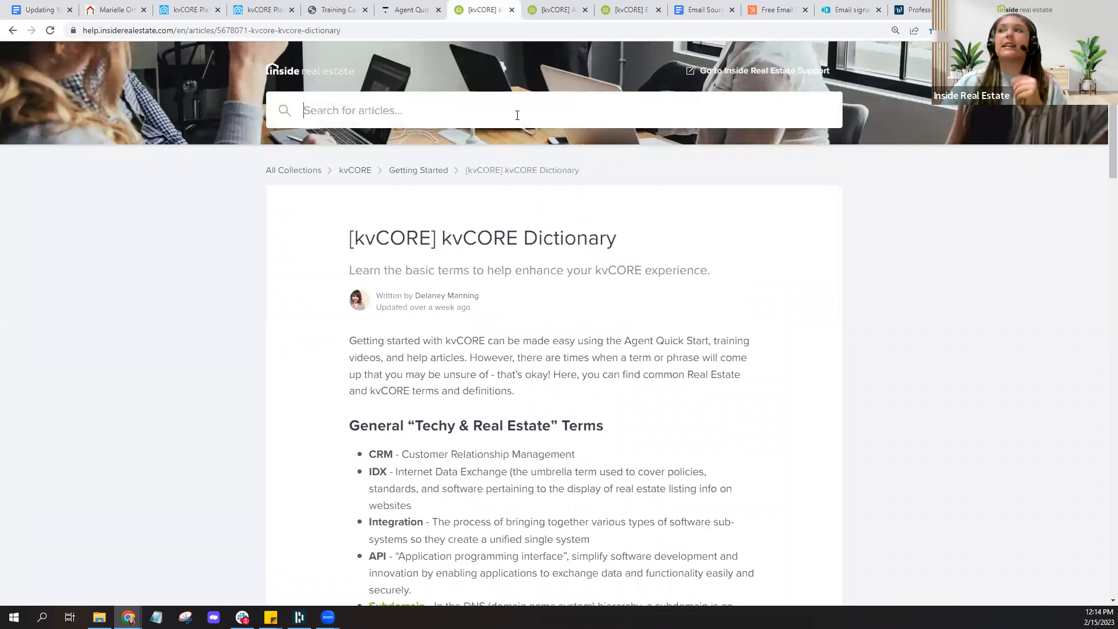
click(555, 10)
drag(1099, 263, 1095, 53)
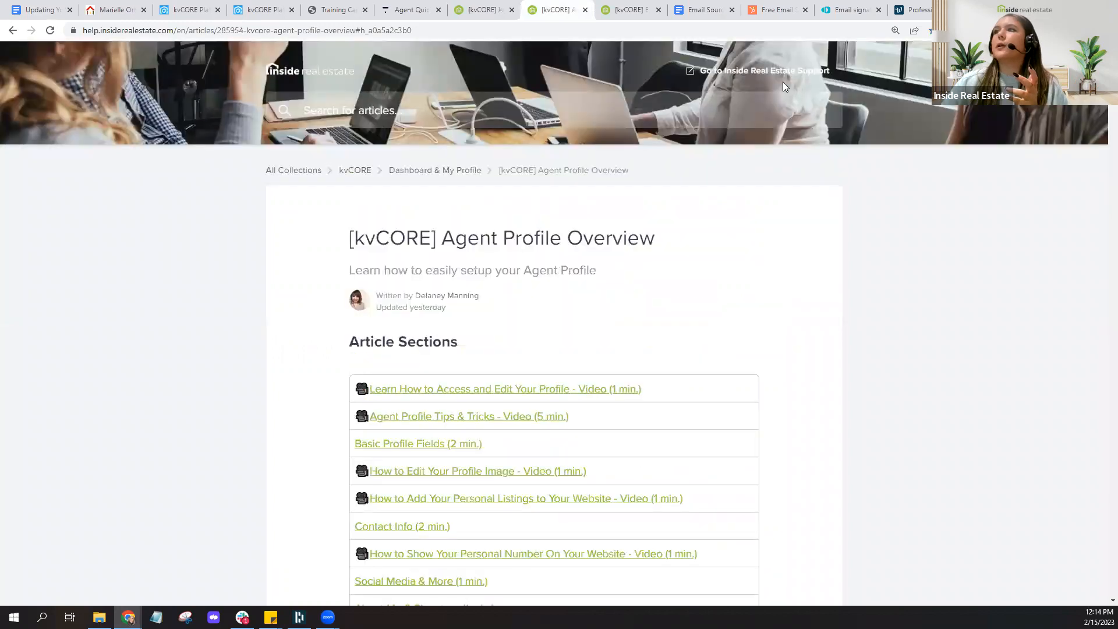
click(434, 114)
text(web)
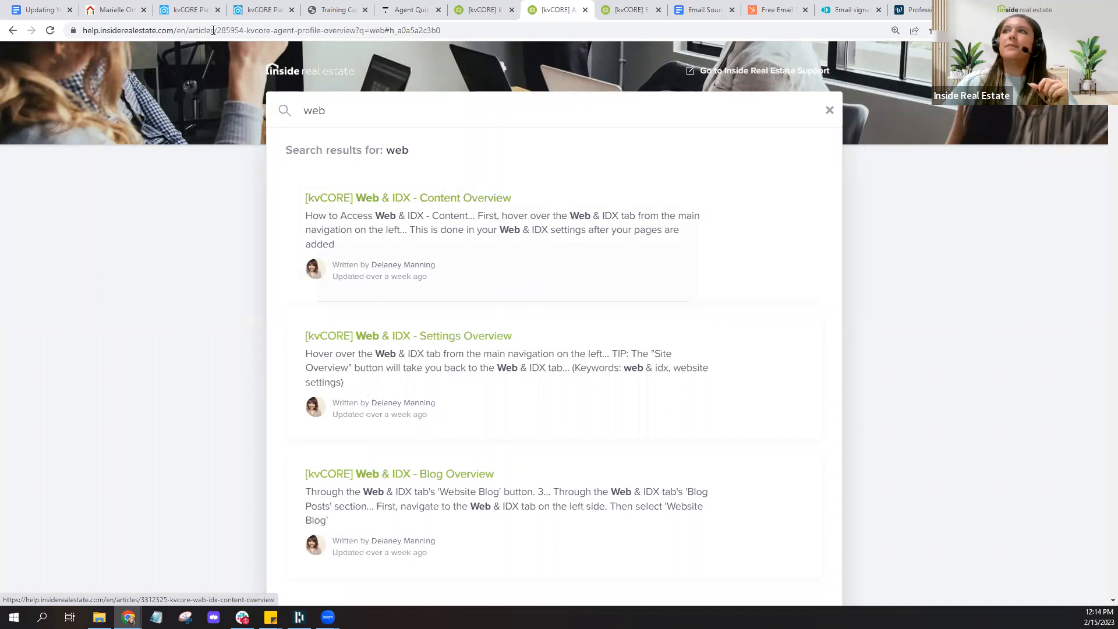
- Switch to kvCORE, open the Web & IDX area and examine the Website Manager section
click(185, 16)
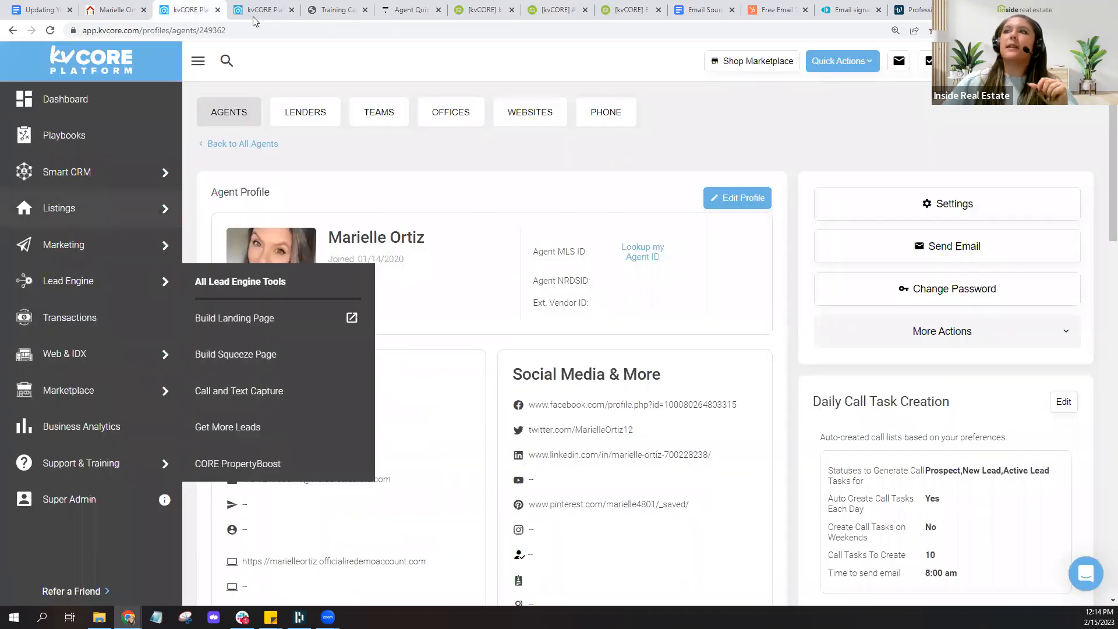
click(269, 6)
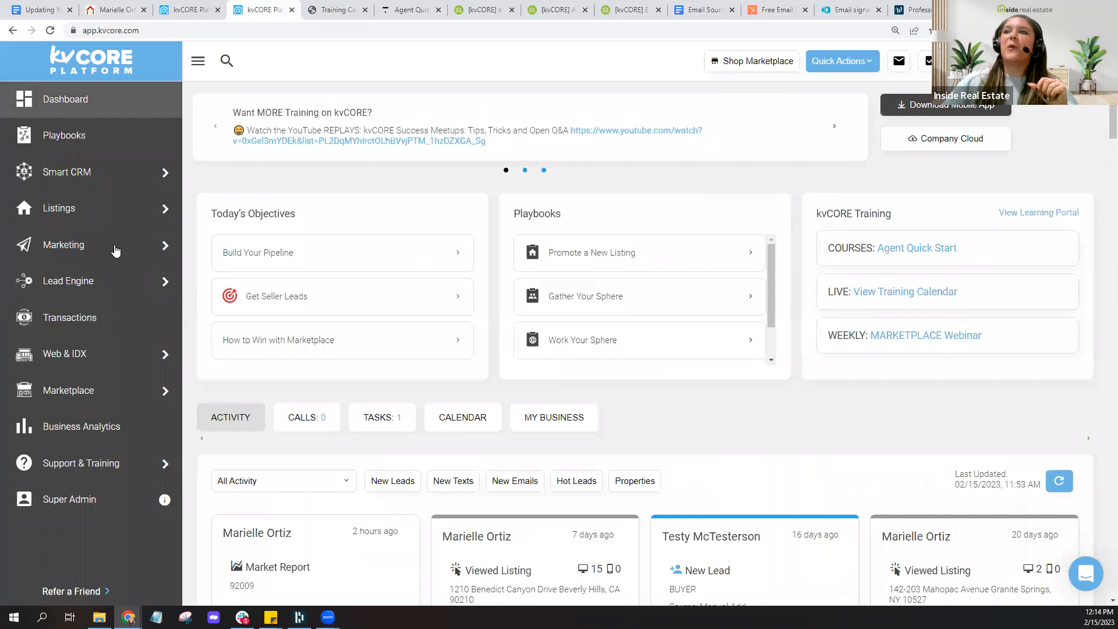
click(71, 362)
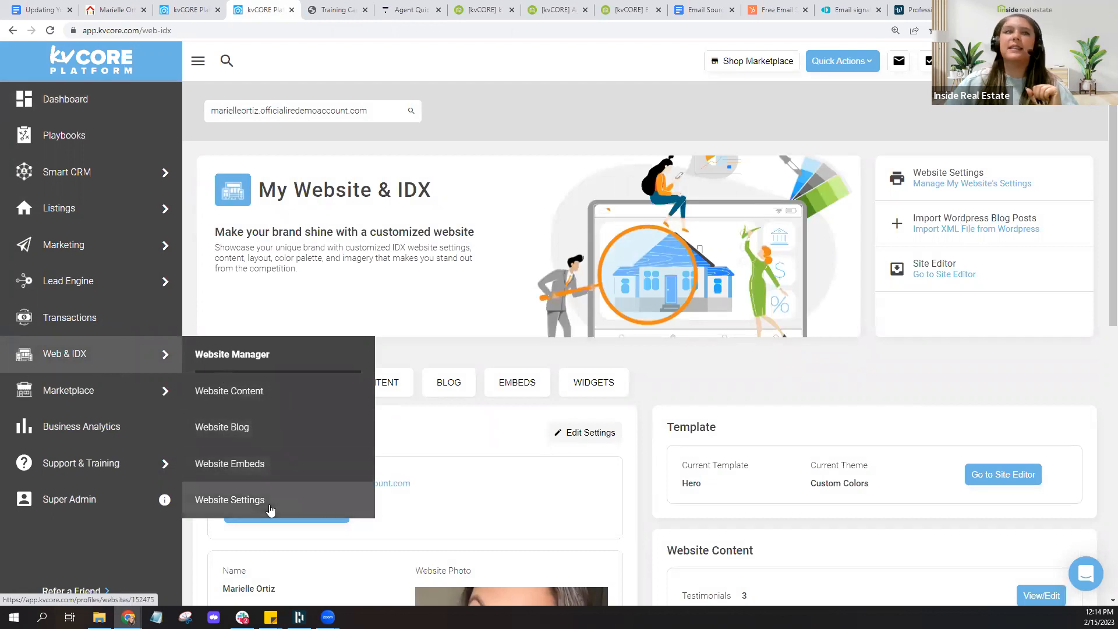
scroll(640, 375, down, 4)
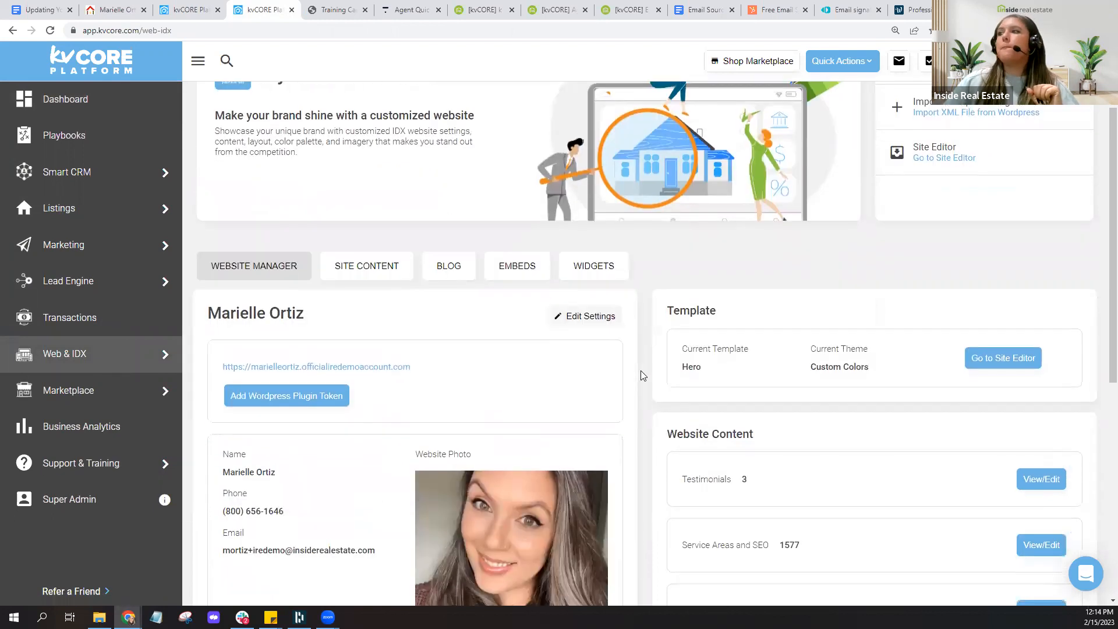
scroll(641, 376, down, 1)
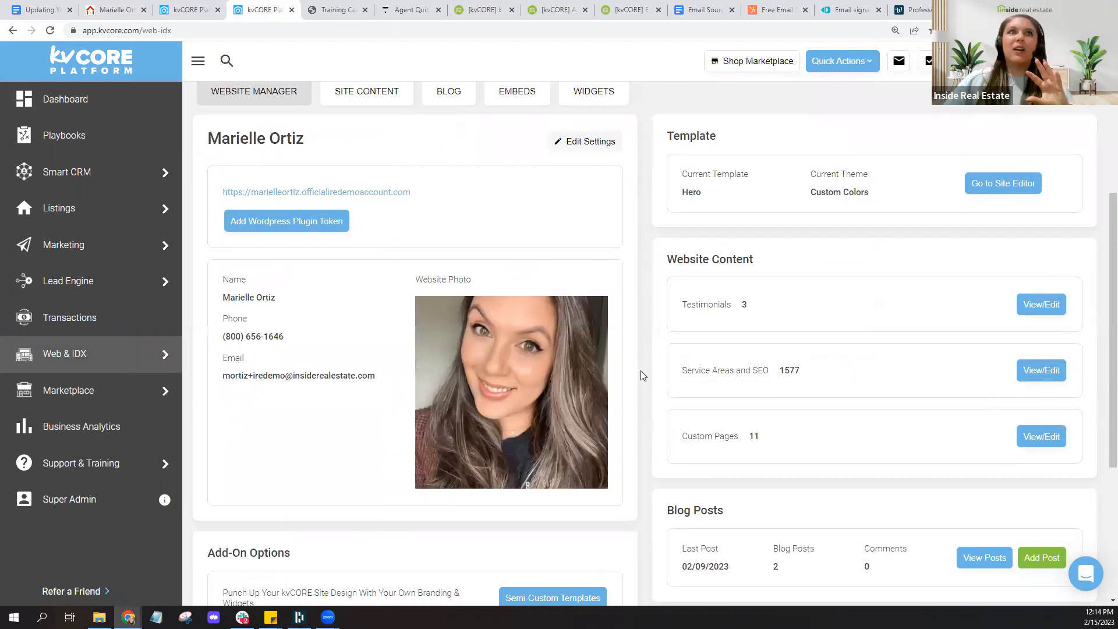
scroll(640, 375, up, 1)
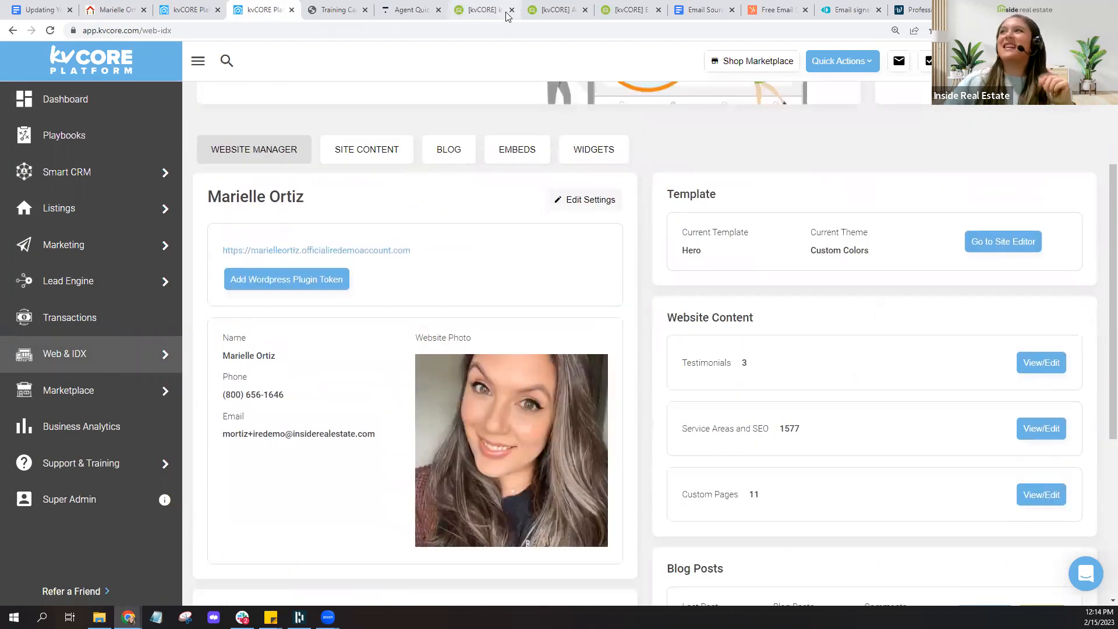
- Return to the help center's search results for "web" and examine the Web & IDX articles
click(557, 10)
click(501, 10)
click(552, 11)
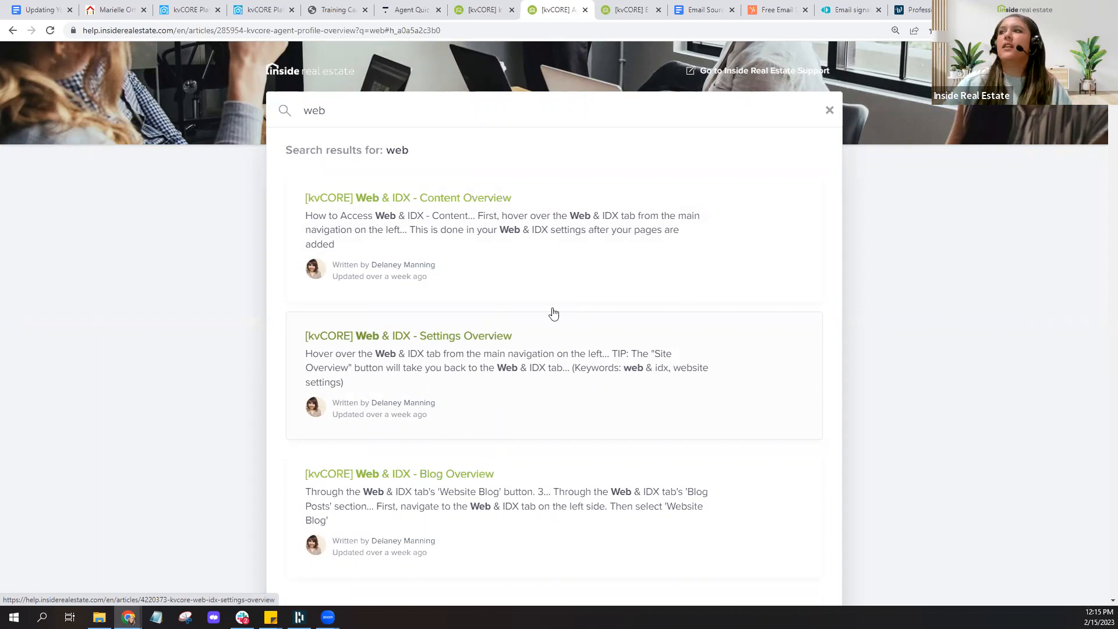
- Close the extra kvCORE browser tab with the agent profile, keeping the one with the Web & IDX page
click(192, 9)
key(ctrl+Tab)
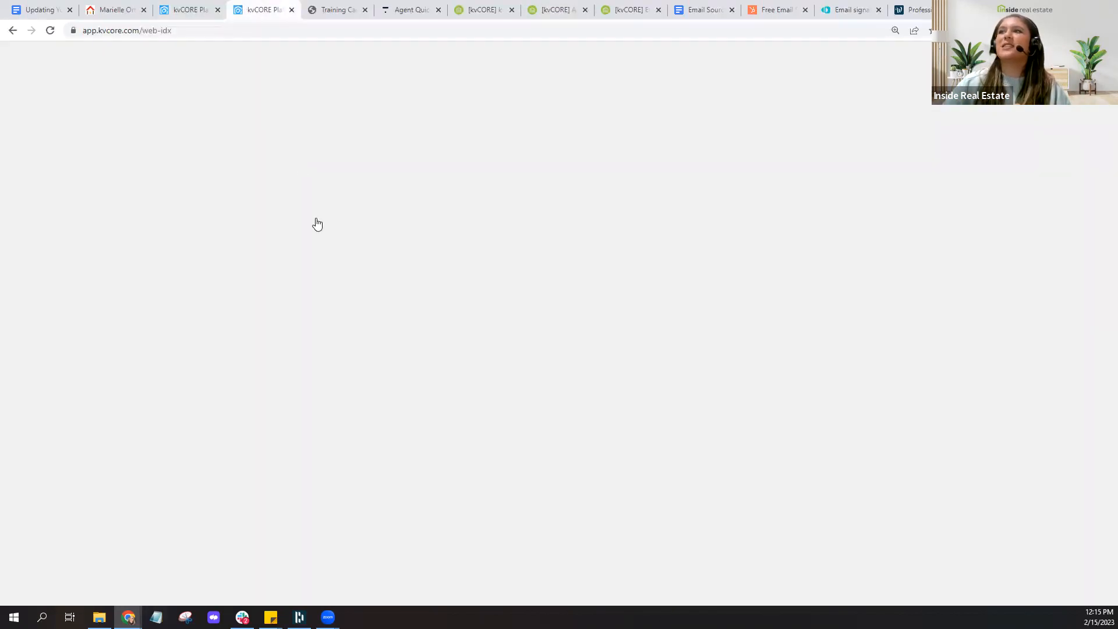
click(219, 9)
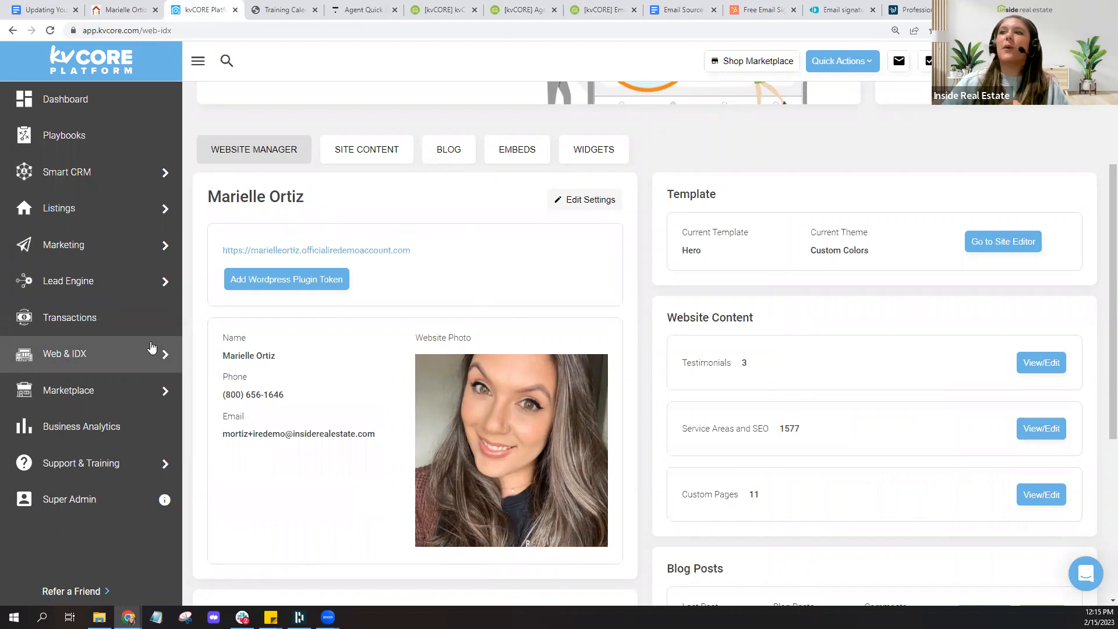
- Examine the Website Content section in the Website Manager, highlighting the Custom Pages entry
scroll(465, 256, down, 1)
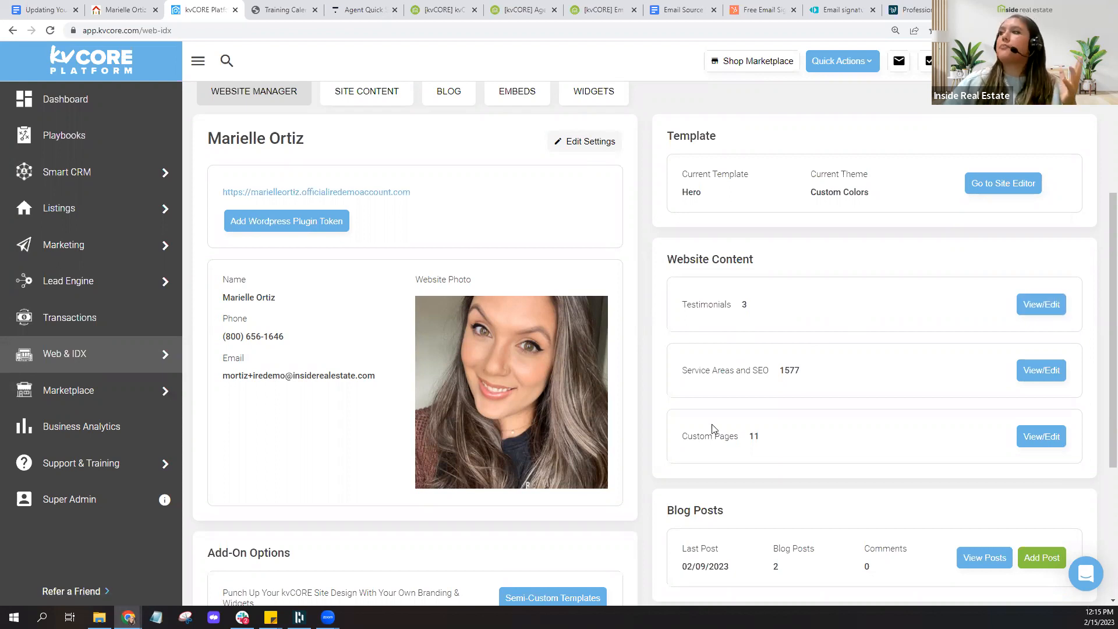
drag(677, 436, 766, 440)
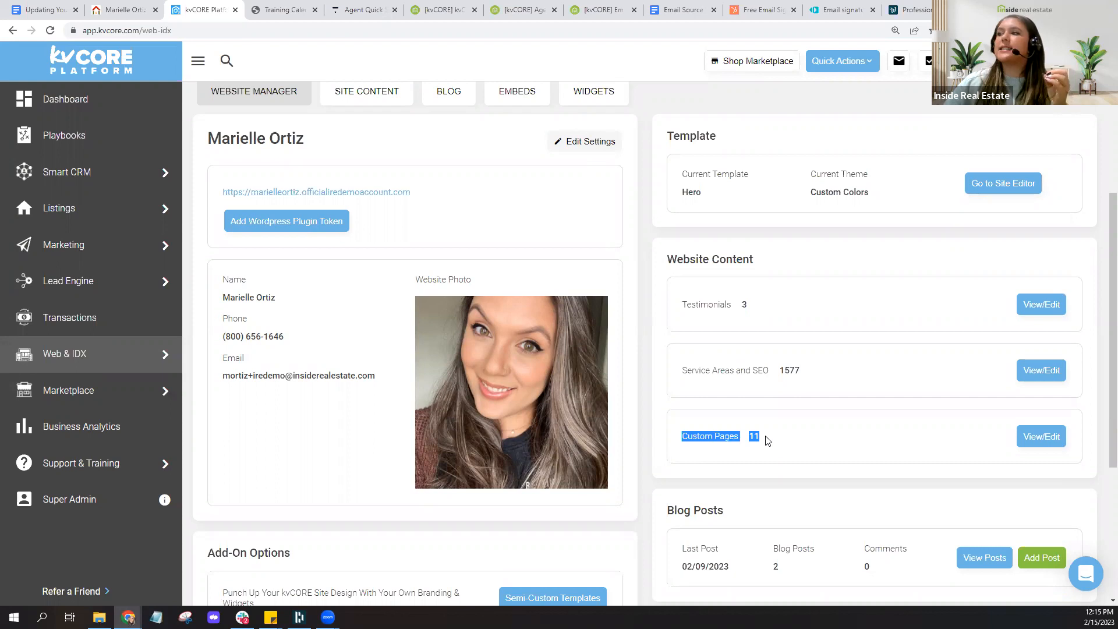
click(767, 441)
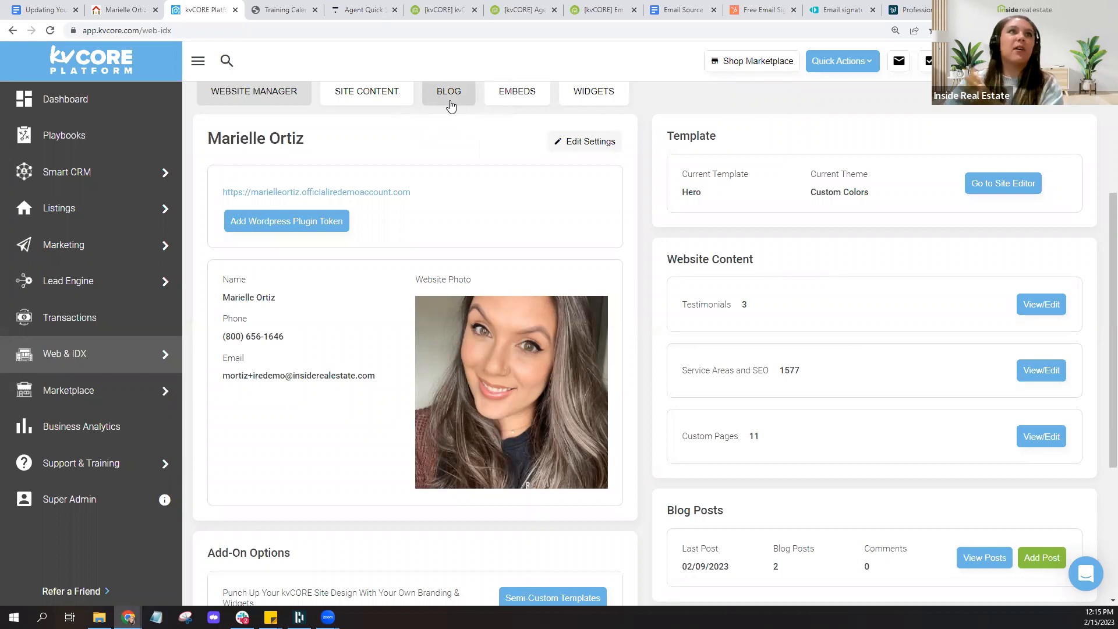
scroll(519, 168, up, 1)
click(520, 168)
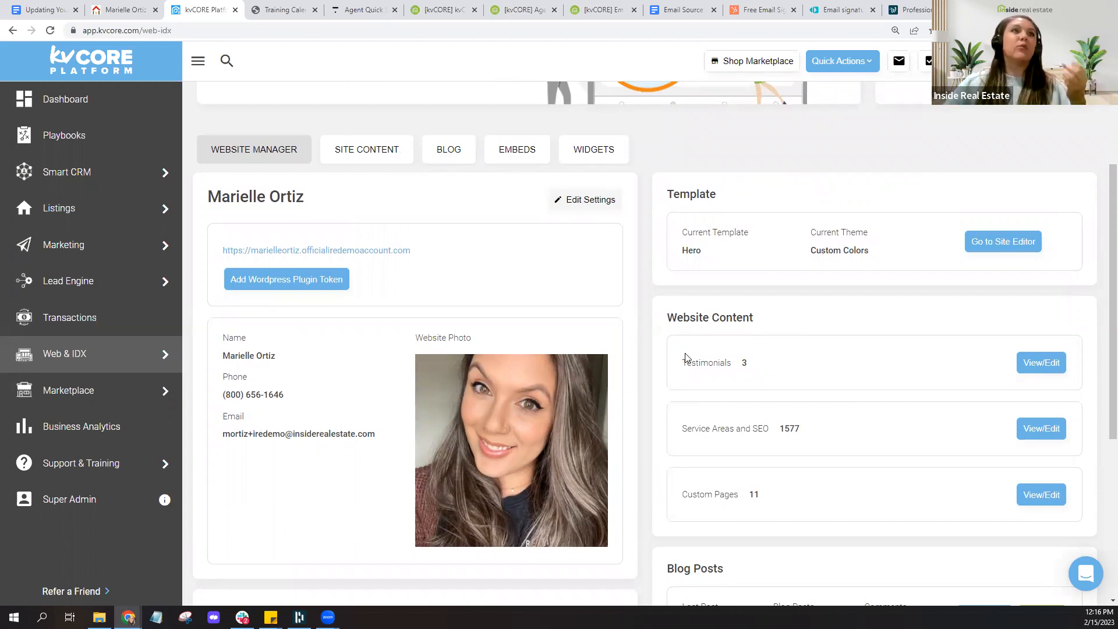
- Open the website's settings and search the page for "youtube" to locate the background video field, closing the search at the end
click(575, 204)
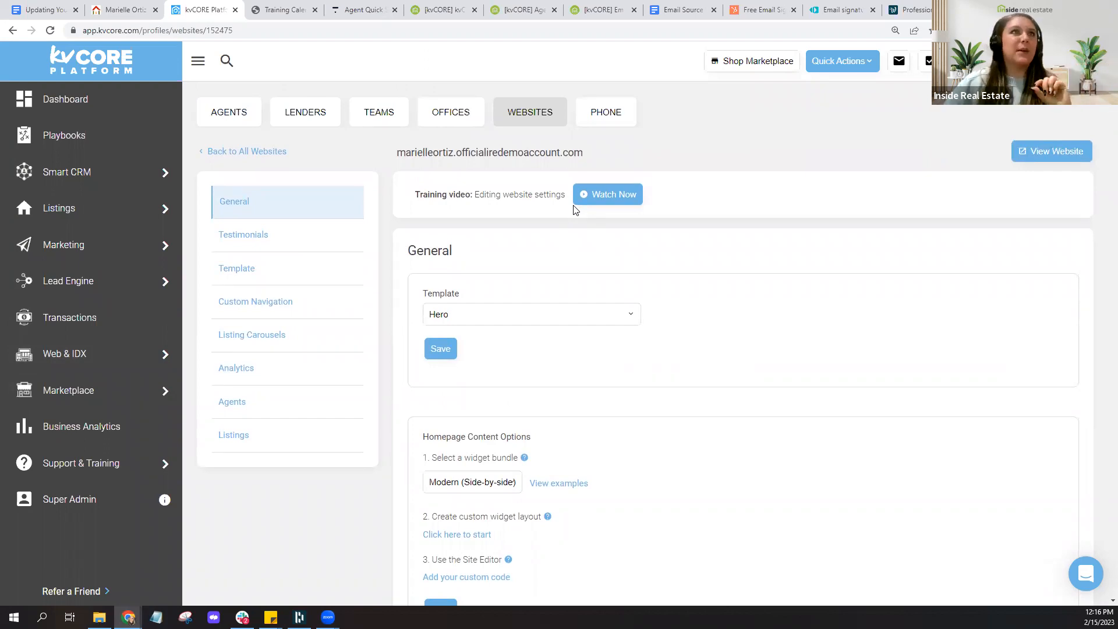
click(611, 208)
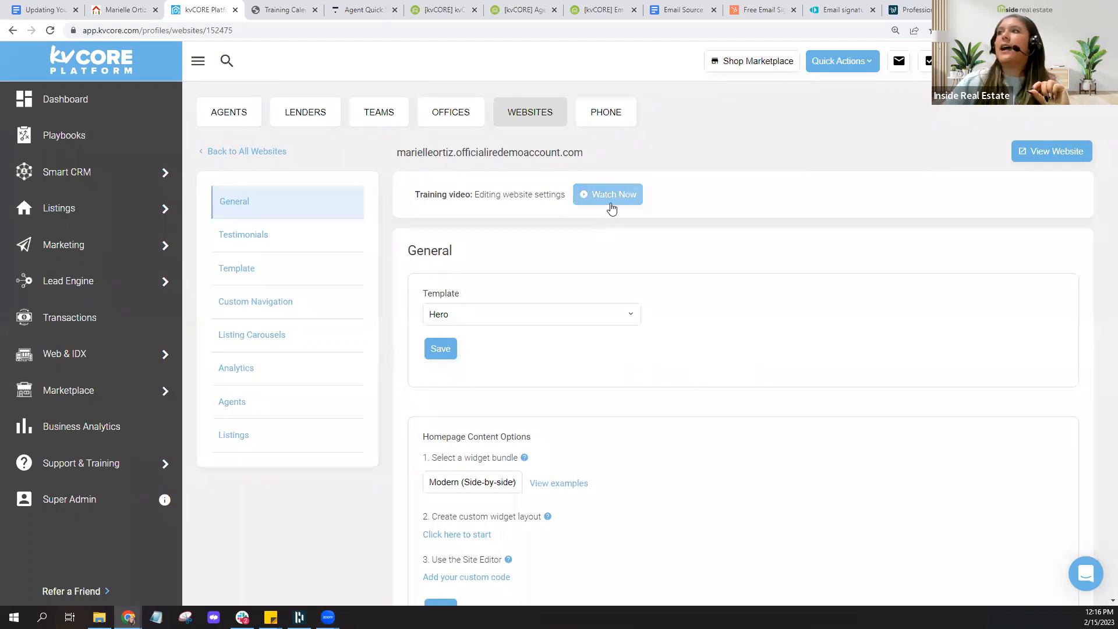
key(ctrl)
key(ctrl)
key(ctrl)
key(ctrl)
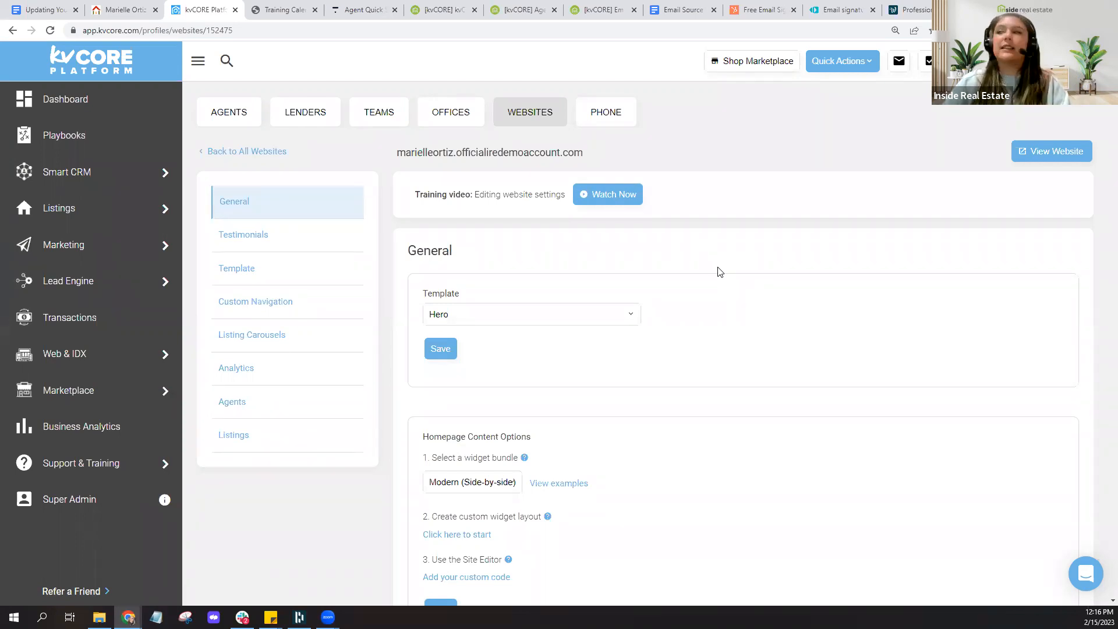
key(ctrl+f)
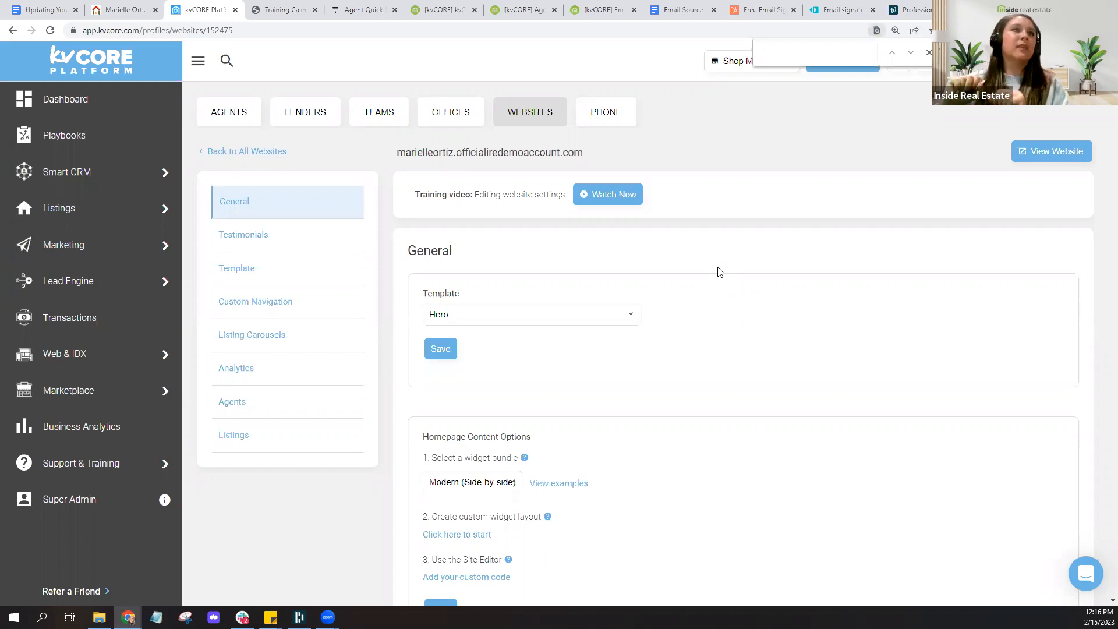
text(youtube)
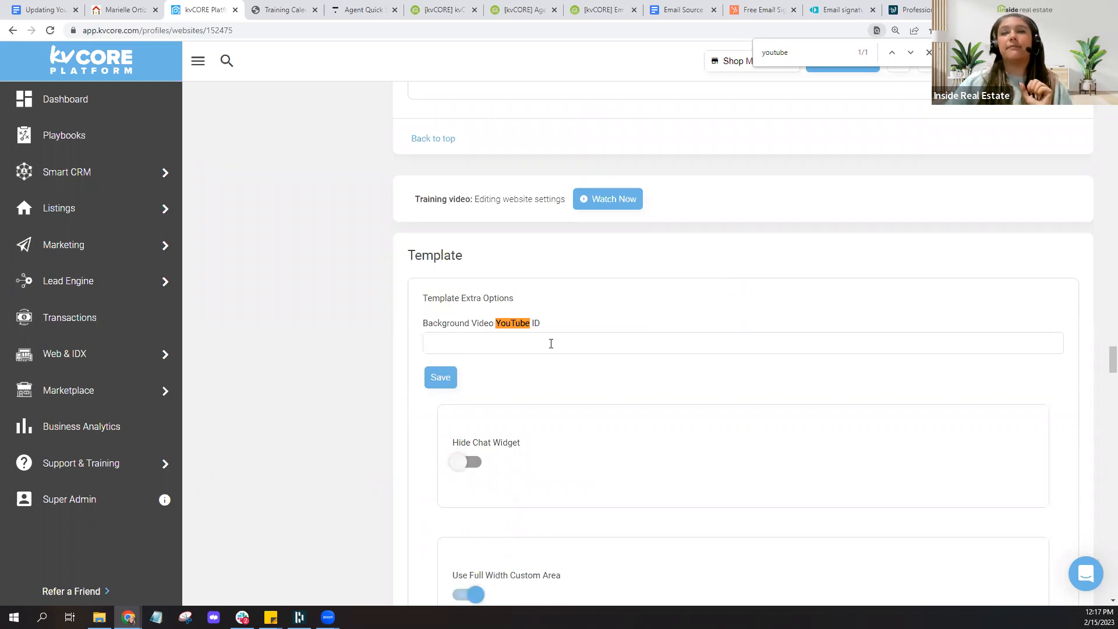
click(928, 53)
- Examine the General website settings from Template and Homepage Content Options through Template Theme to Background Image(s)
drag(1110, 357, 1104, 101)
scroll(728, 317, up, 15)
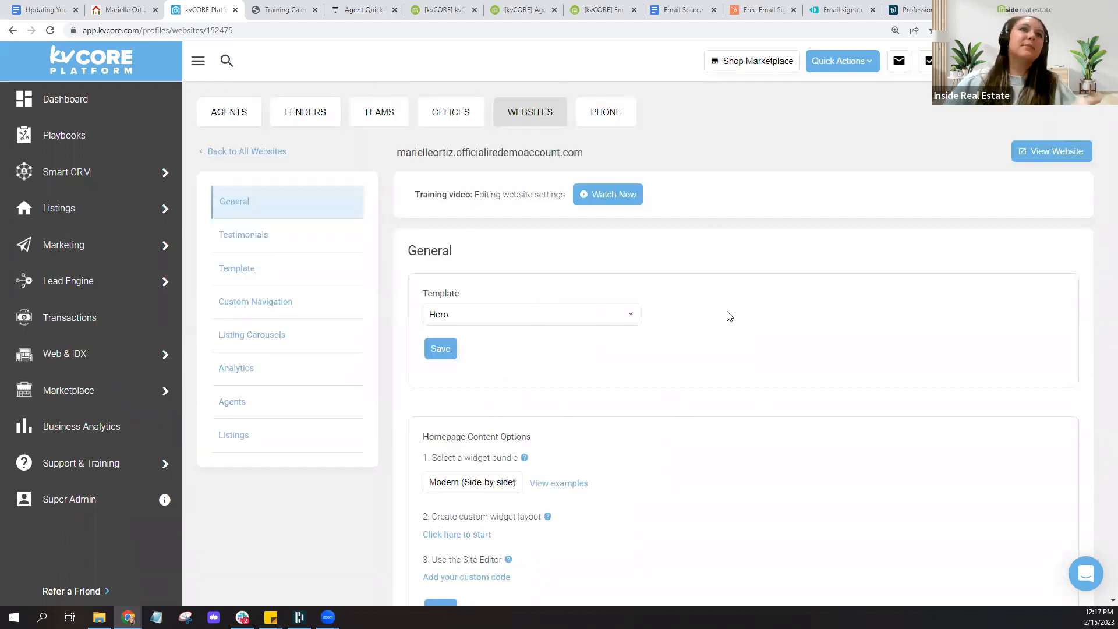
scroll(729, 316, down, 7)
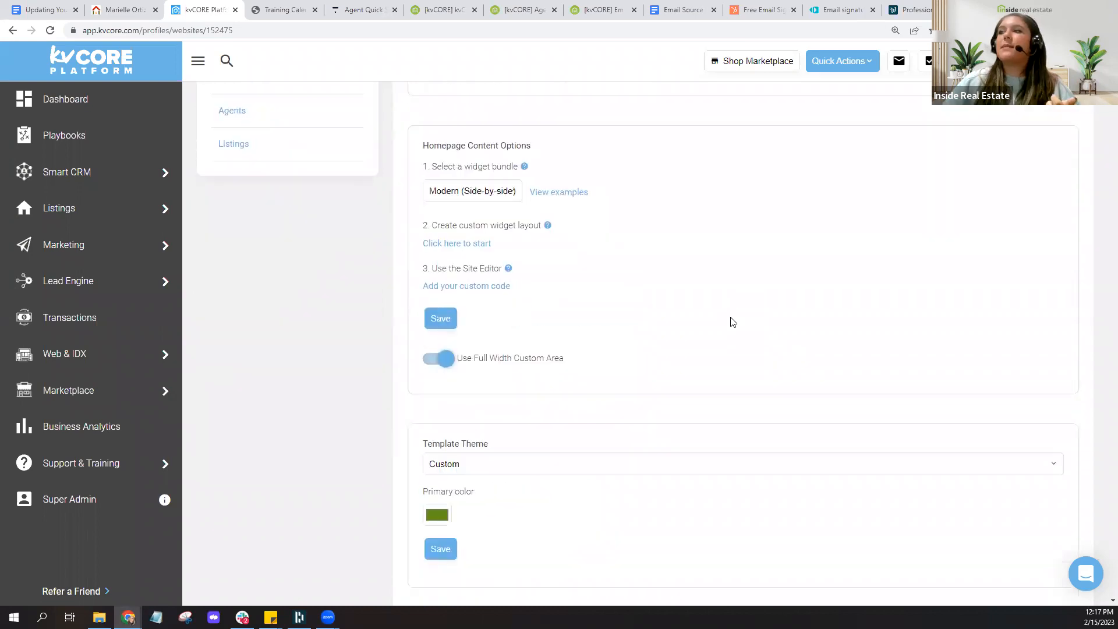
scroll(732, 322, down, 2)
scroll(567, 307, down, 2)
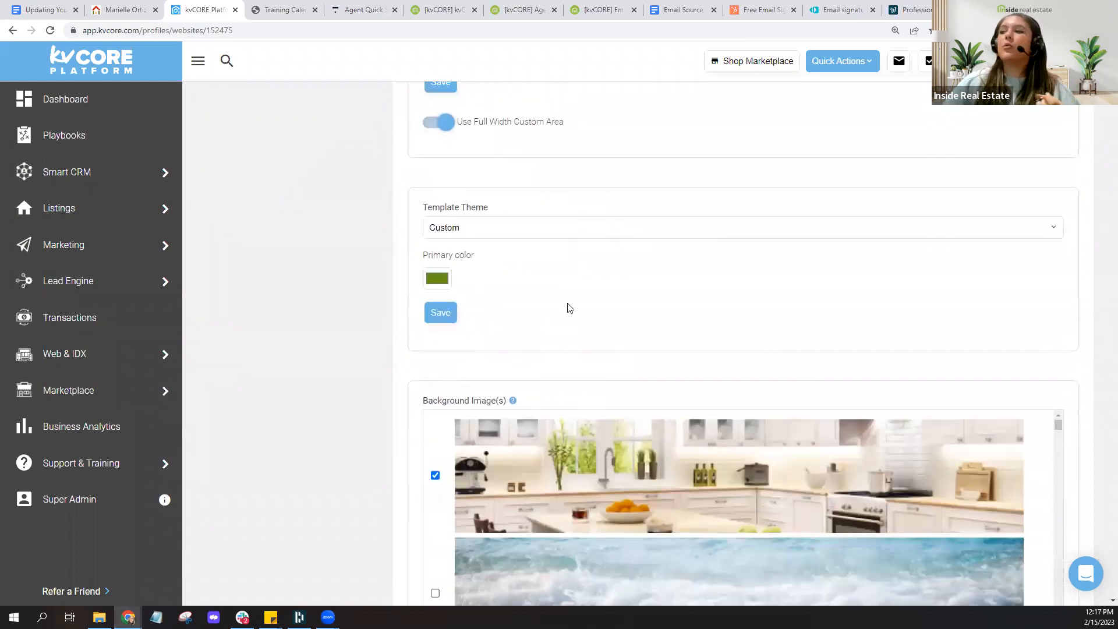
scroll(569, 307, up, 8)
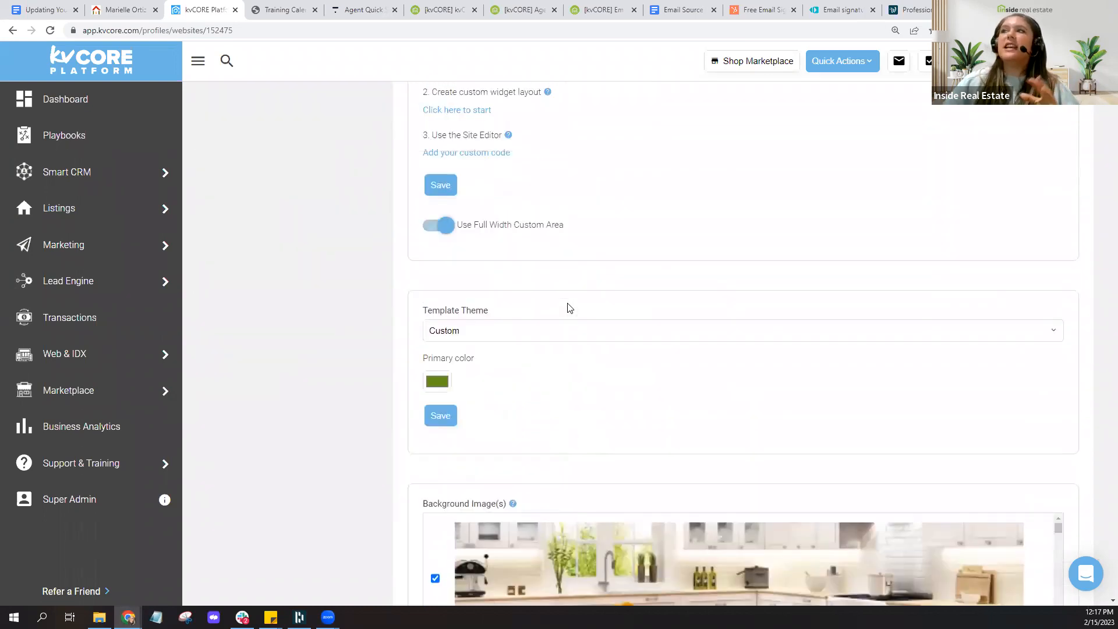
scroll(569, 308, up, 2)
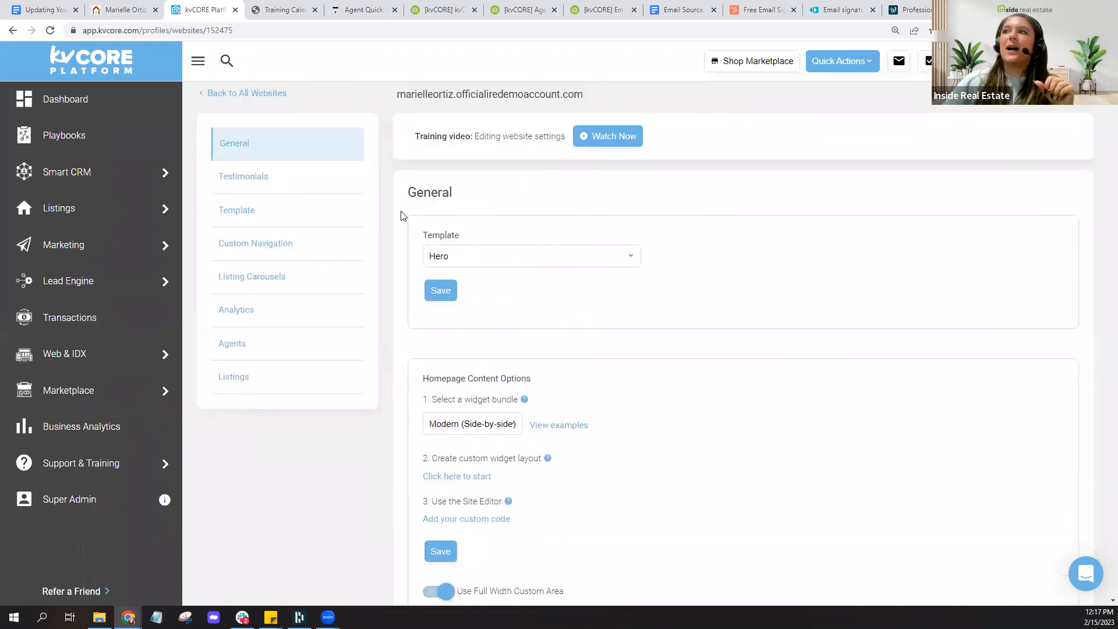
scroll(600, 432, down, 8)
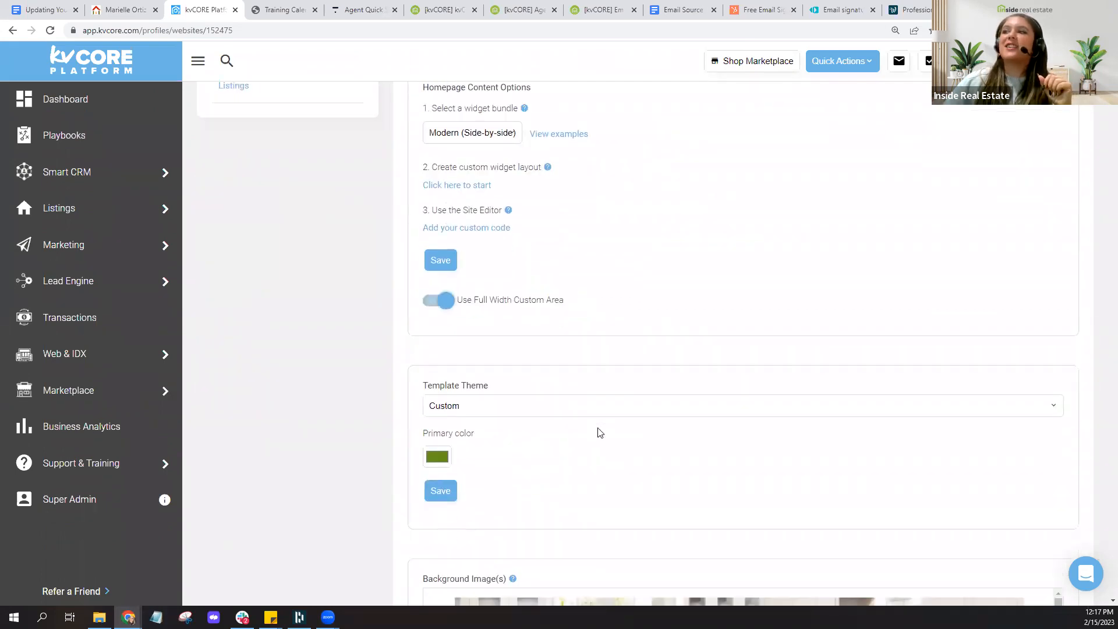
scroll(599, 432, down, 1)
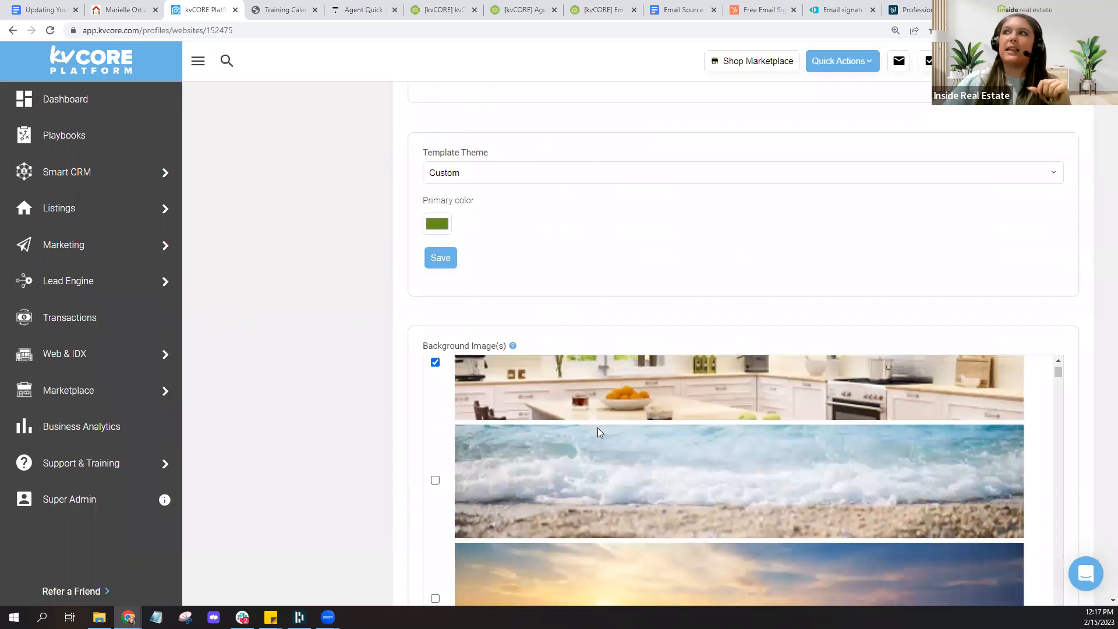
scroll(597, 428, down, 1)
- Open the template theme's primary color picker and view the color in use on the agent's public website homepage
click(438, 223)
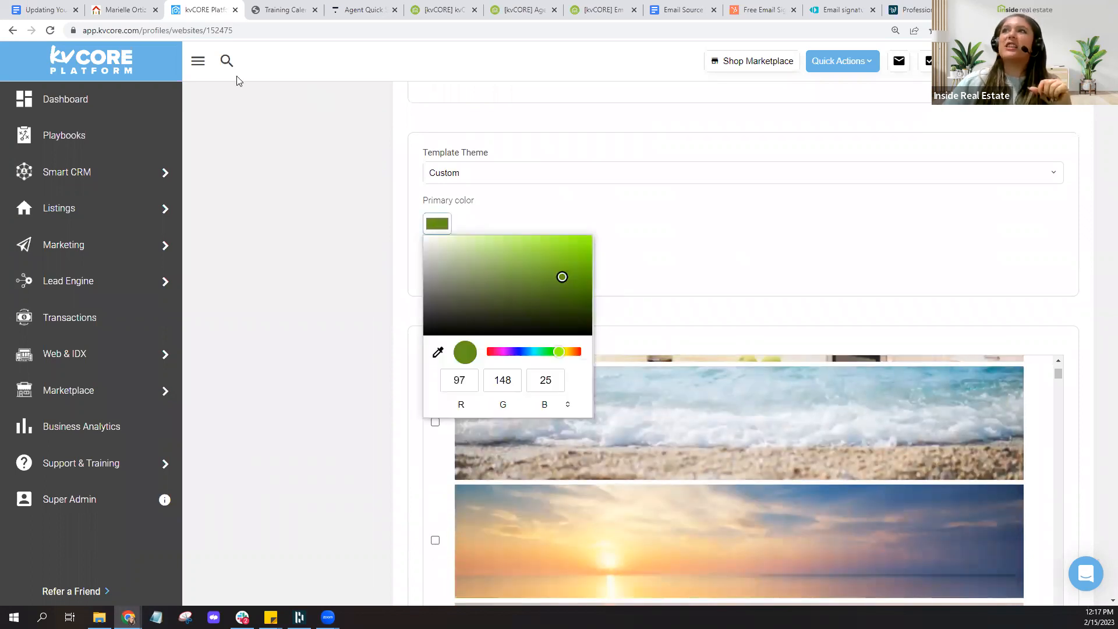
click(124, 10)
click(105, 73)
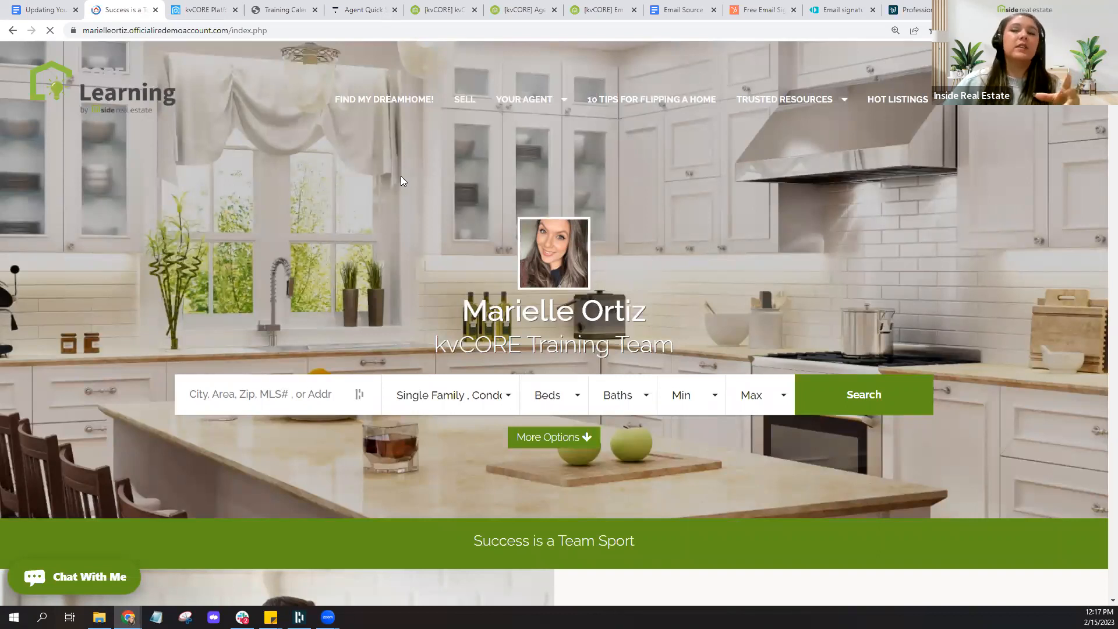
- Return to the kvCORE website settings and browse the available pictures under Background Image(s)
click(198, 9)
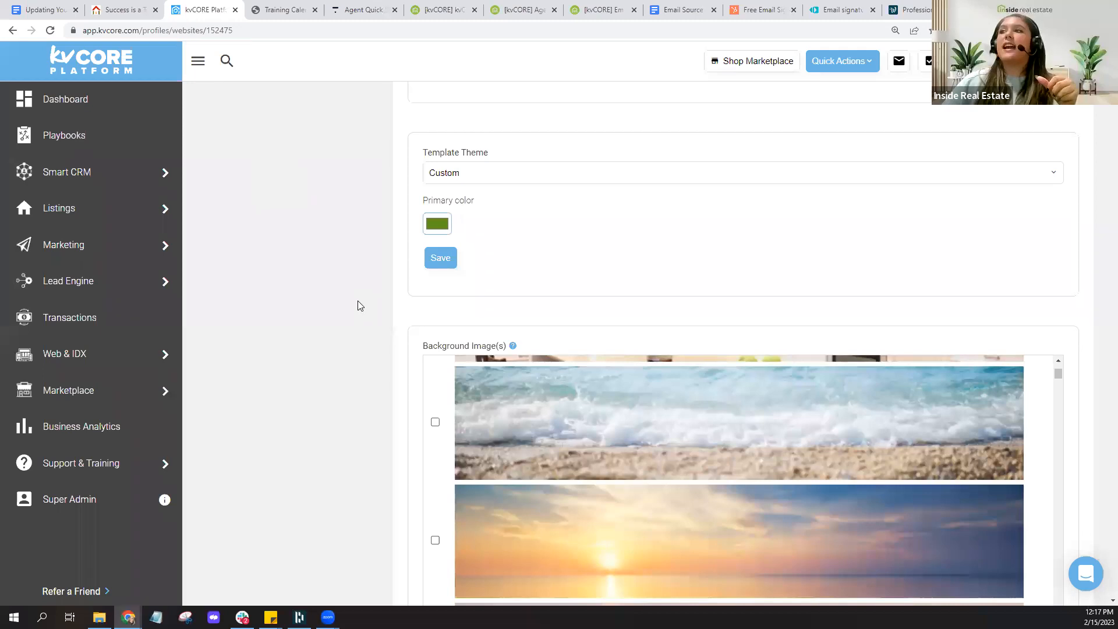
scroll(368, 308, down, 3)
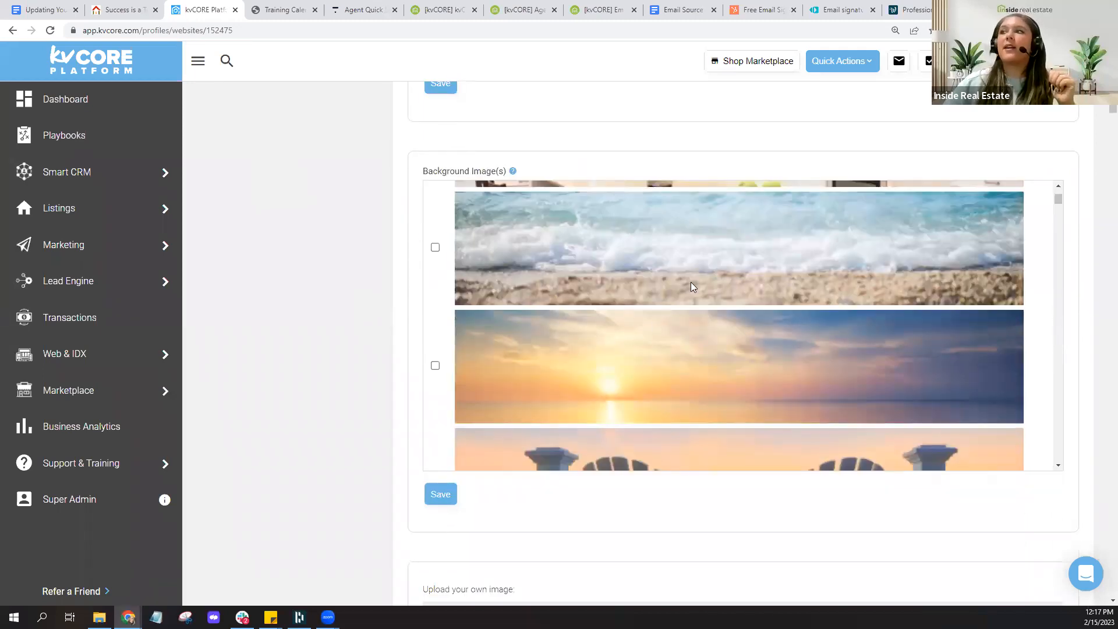
scroll(733, 273, down, 6)
scroll(733, 273, down, 8)
scroll(732, 274, down, 8)
scroll(732, 273, down, 8)
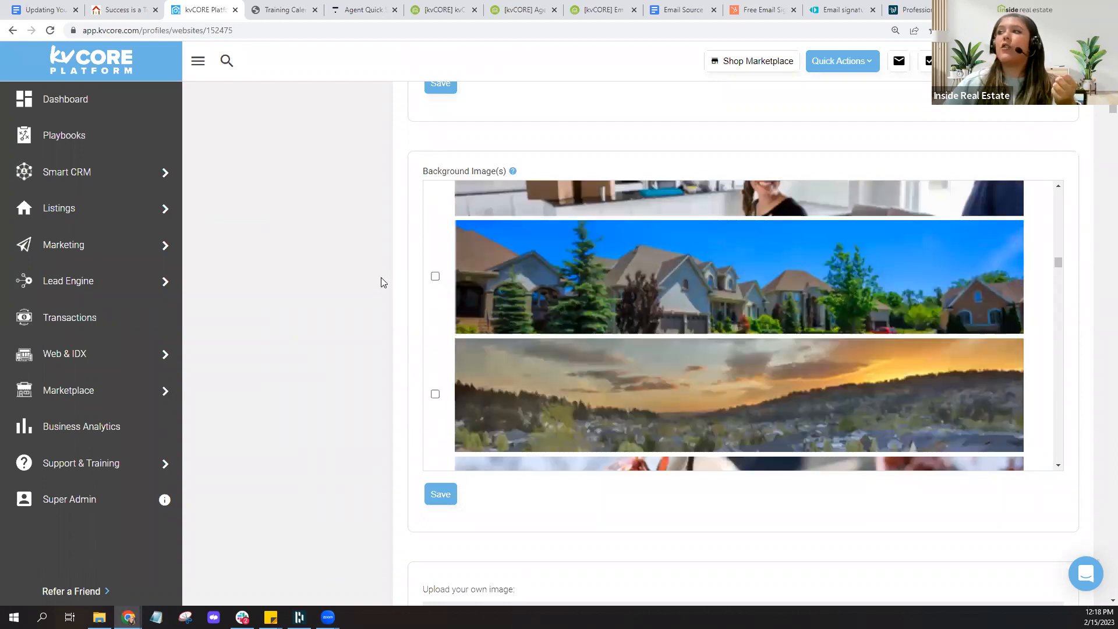
- Examine the custom image upload area beneath Background Image(s), including its recommended image size, and return to the background image list
scroll(383, 282, down, 7)
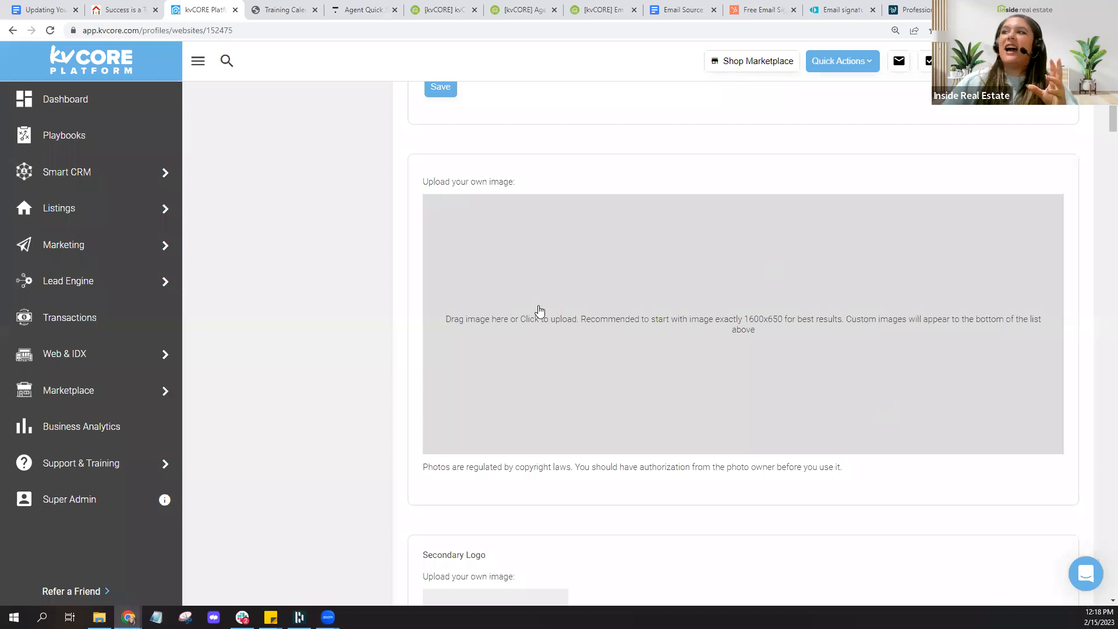
scroll(531, 341, up, 2)
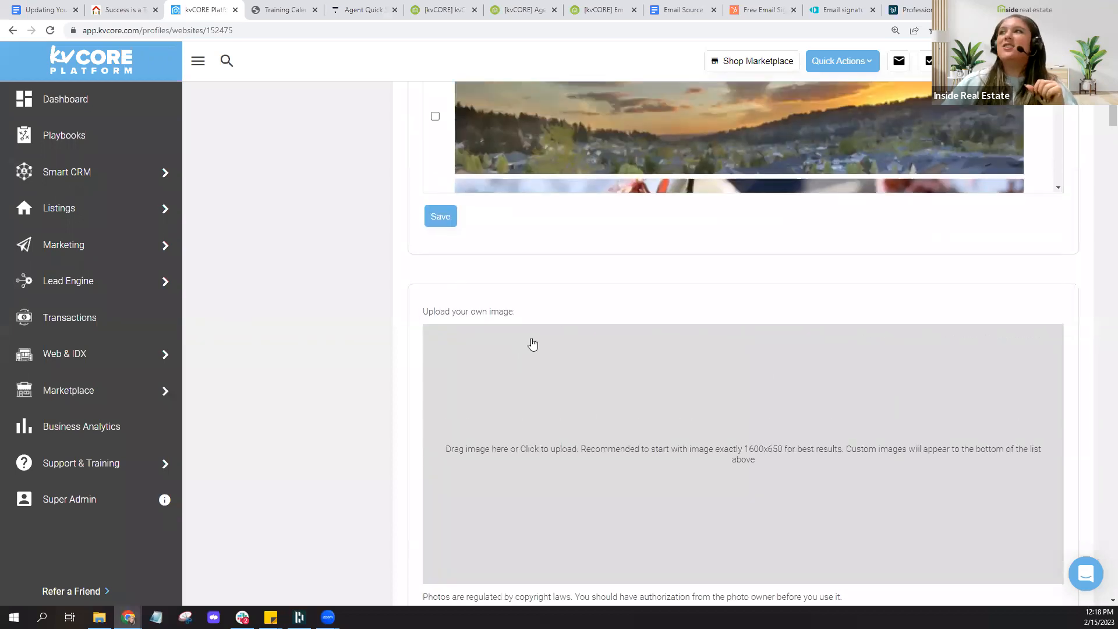
scroll(519, 368, up, 4)
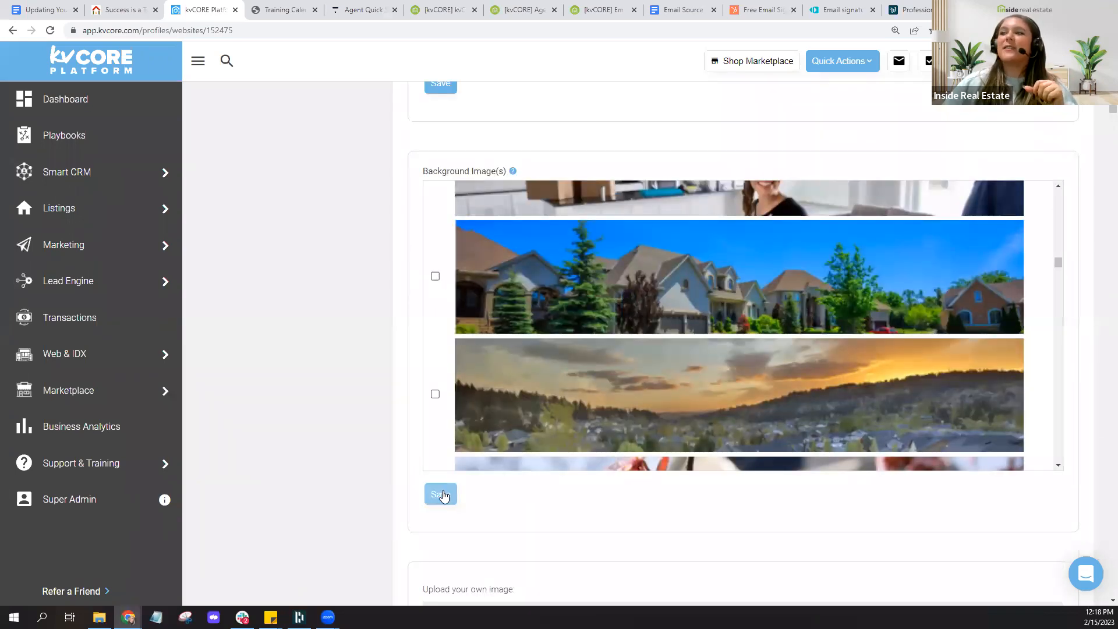
- View the background on the agent's public homepage, then return to the top of the website's General settings
click(122, 10)
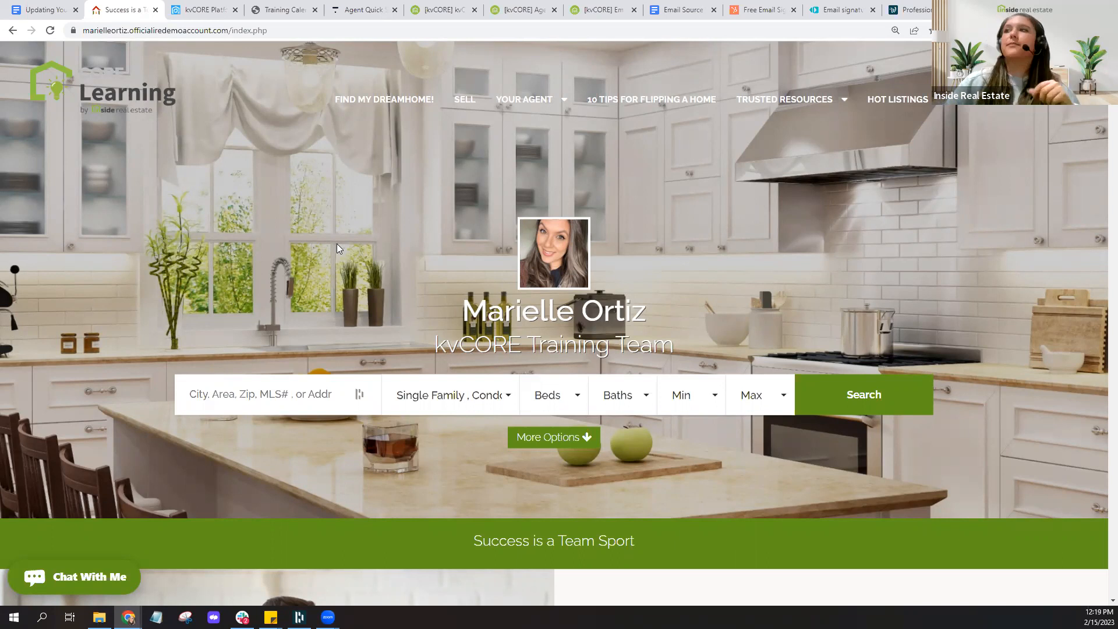
click(213, 9)
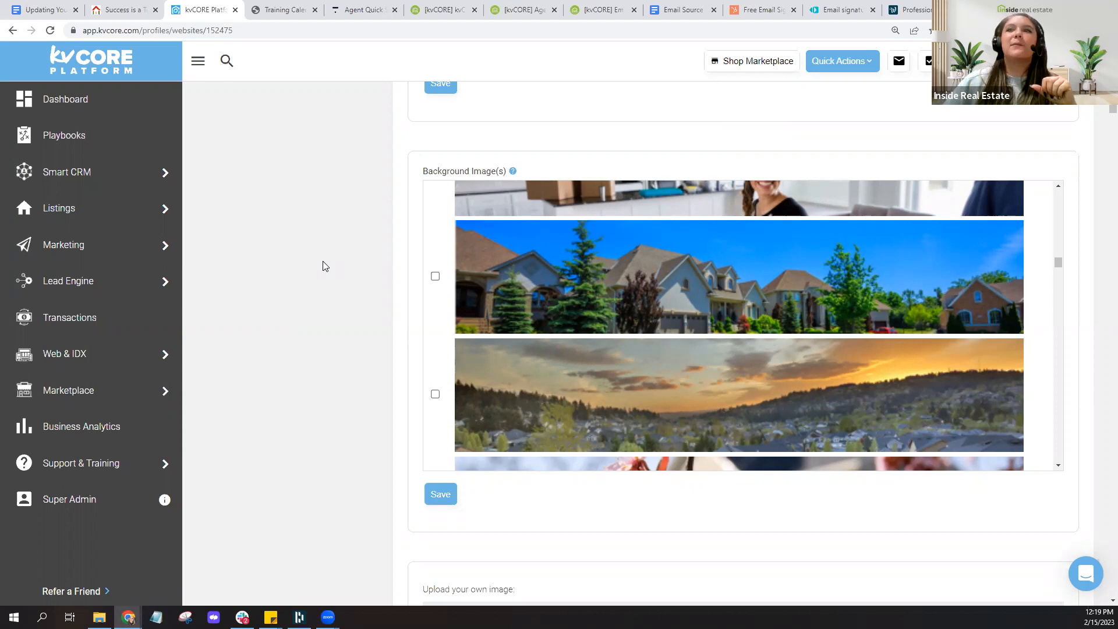
scroll(323, 262, up, 8)
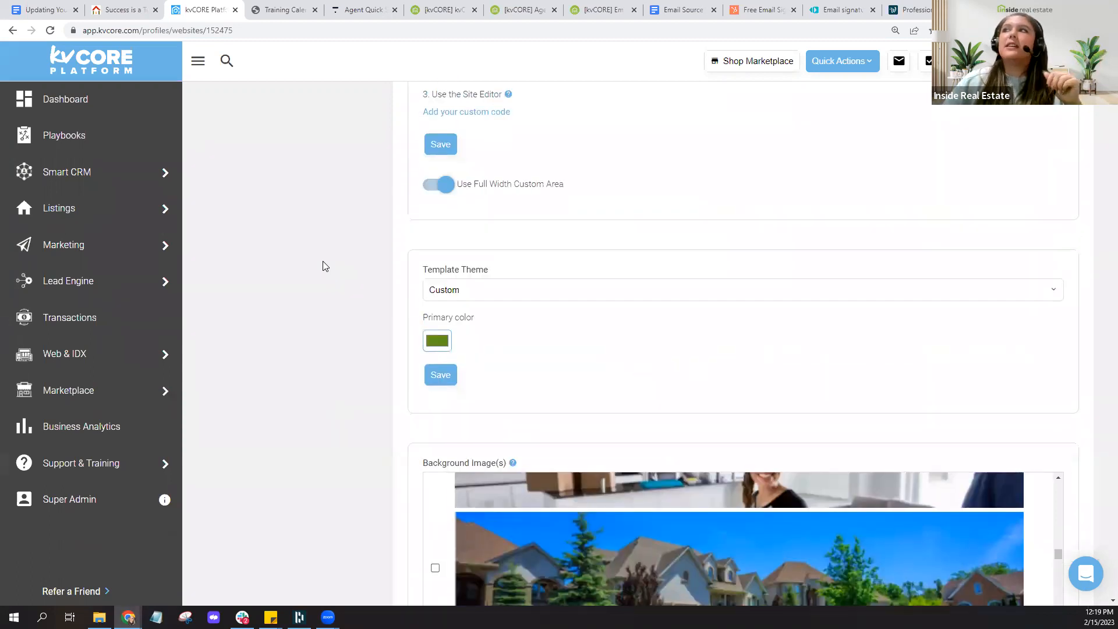
scroll(323, 261, up, 5)
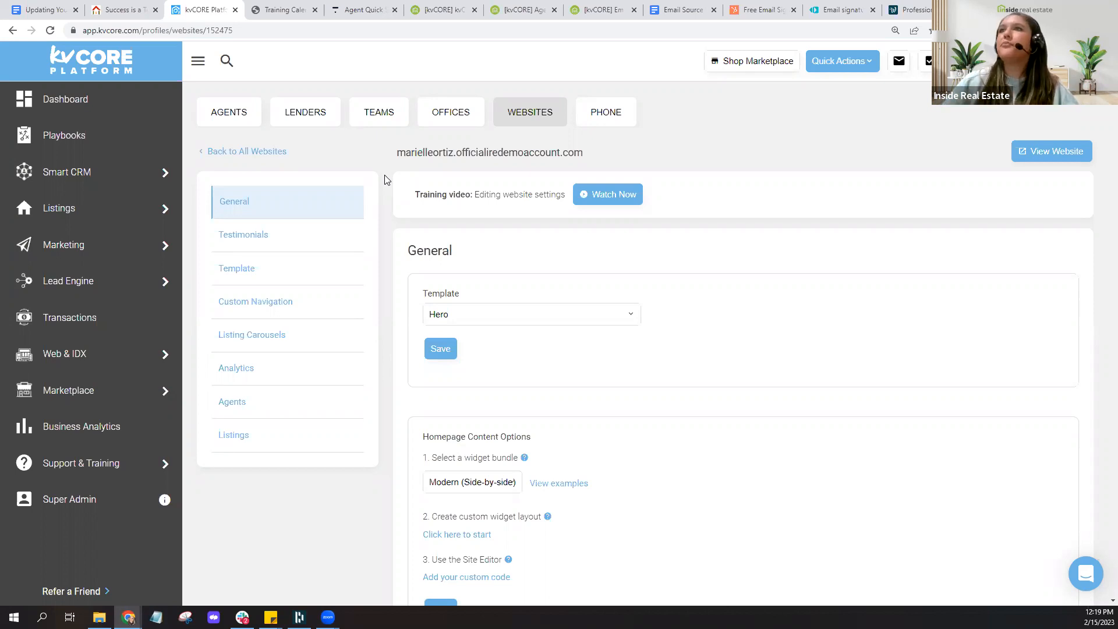
- Switch to the "Updating Your Email Signature" document in Google Docs and copy its web address
click(45, 10)
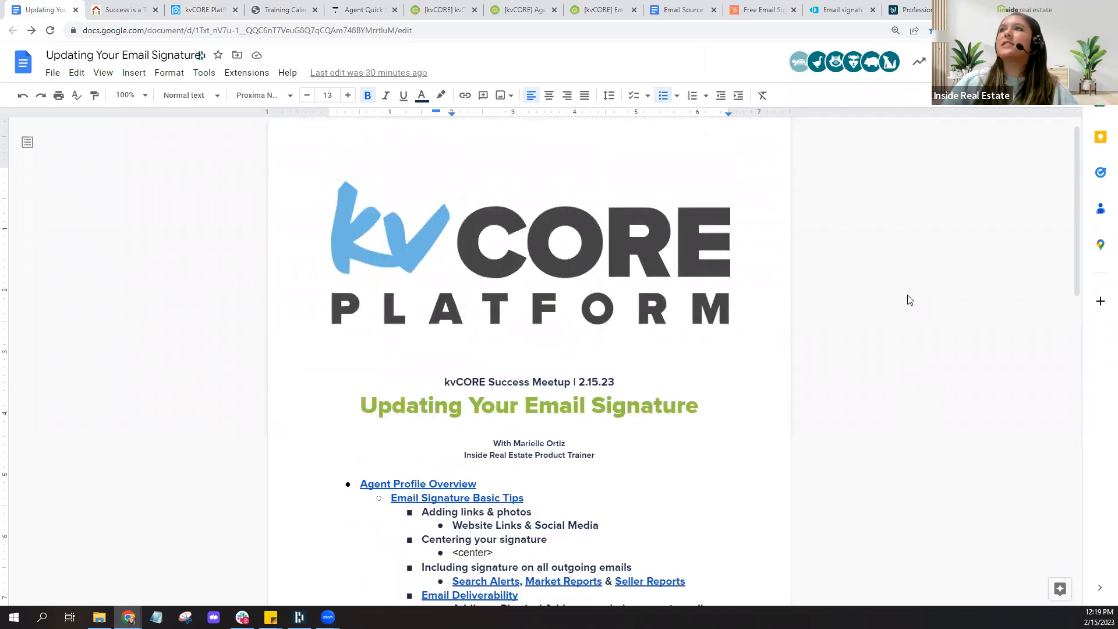
click(386, 31)
right_click(363, 33)
click(419, 101)
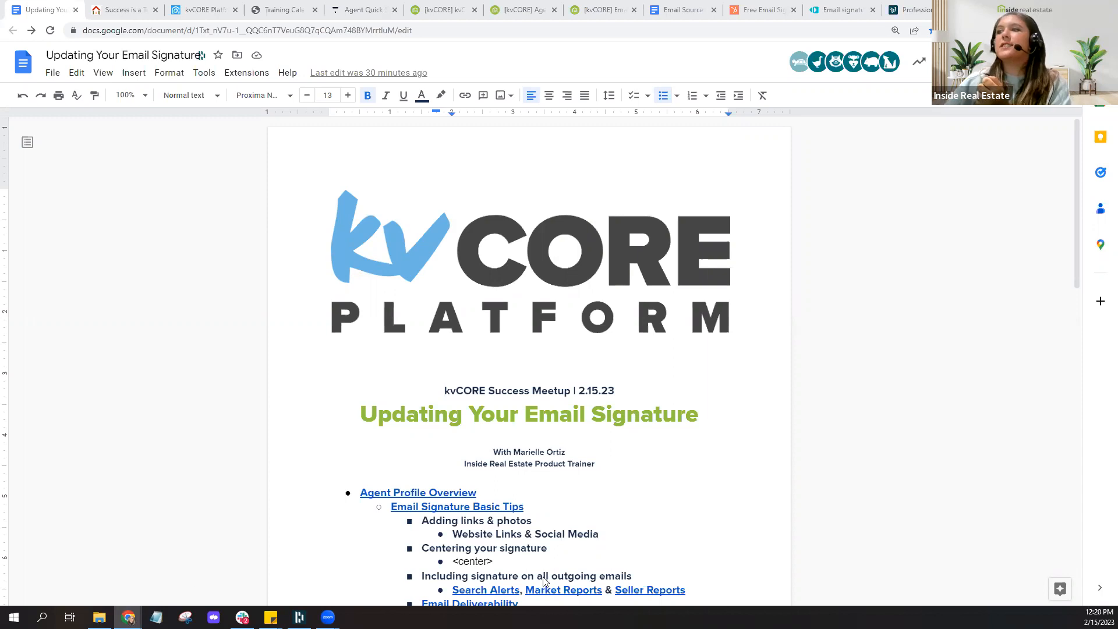
- Review the document's outline from Agent Profile Overview to the "YOUR CHALLENGE" section and return to its title
scroll(727, 458, down, 5)
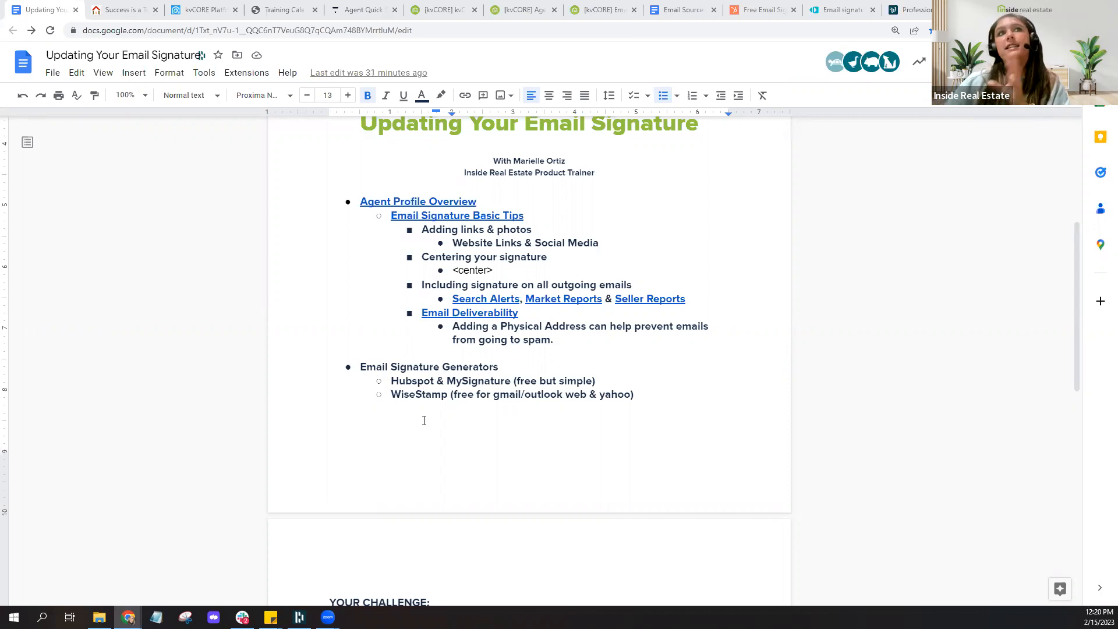
scroll(635, 462, down, 9)
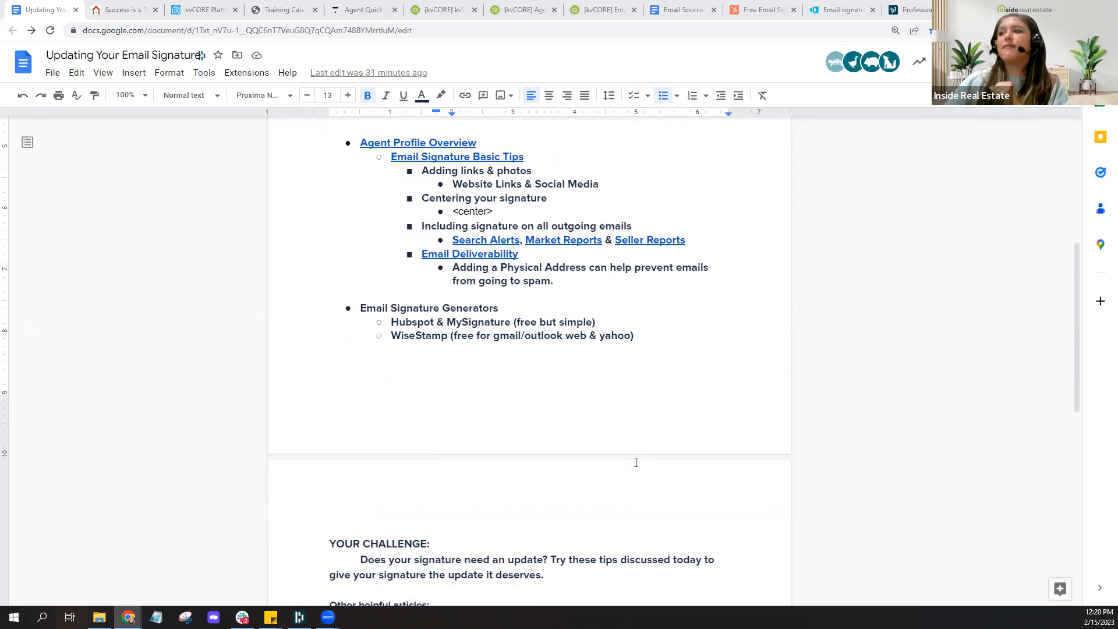
scroll(636, 462, down, 1)
scroll(636, 462, up, 12)
scroll(636, 463, up, 4)
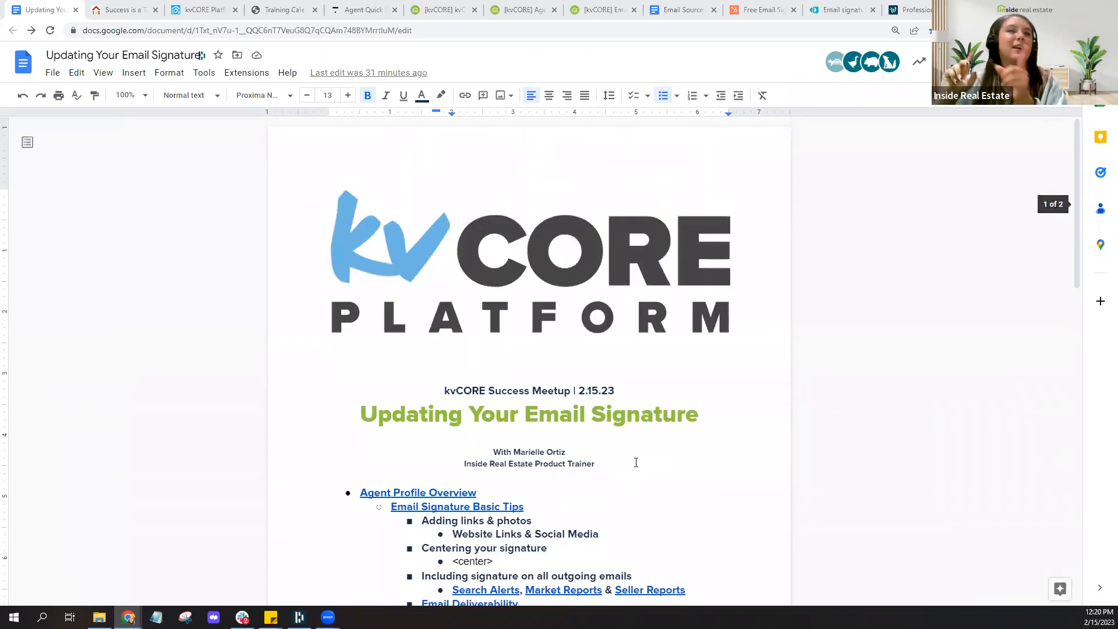